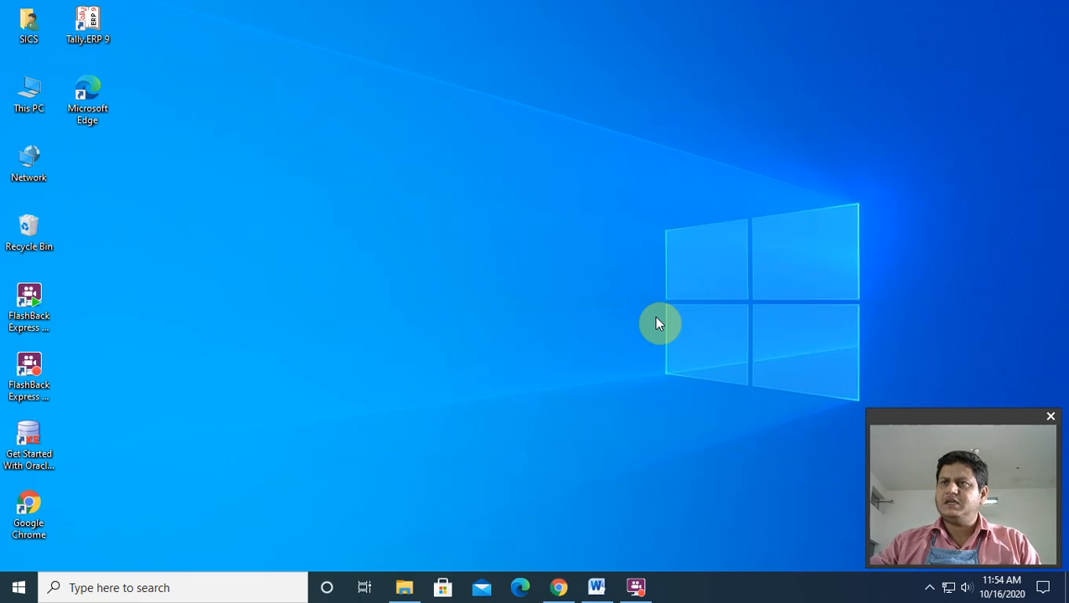
- Switch to the Word GST notes and read them in full-screen view, from the GST definition through the Tally setup instructions
{"action": "left_click", "coordinate": [597, 587]}
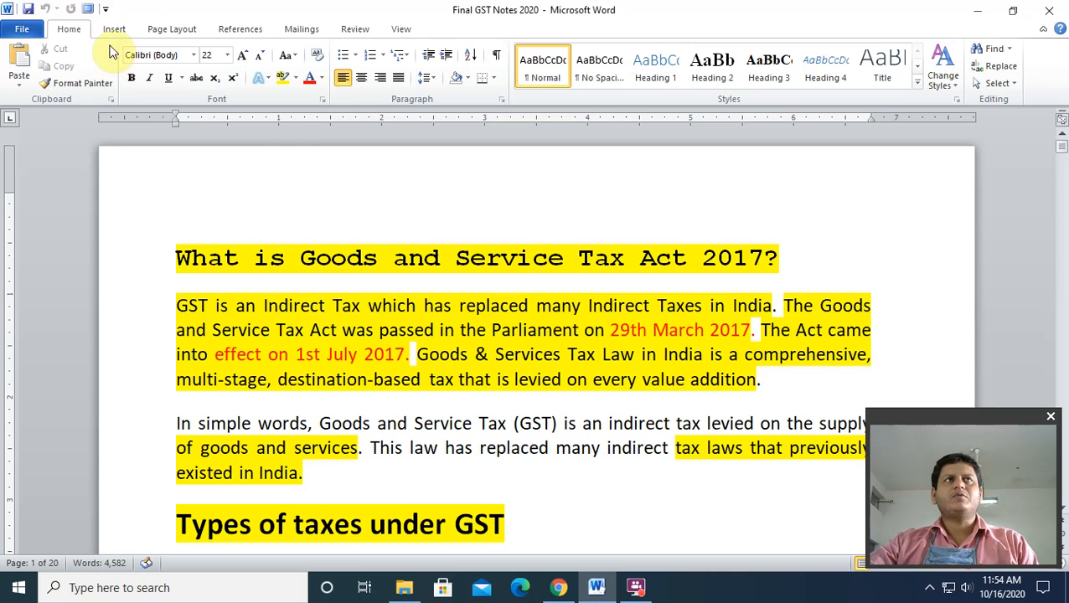
{"action": "left_click", "coordinate": [86, 9]}
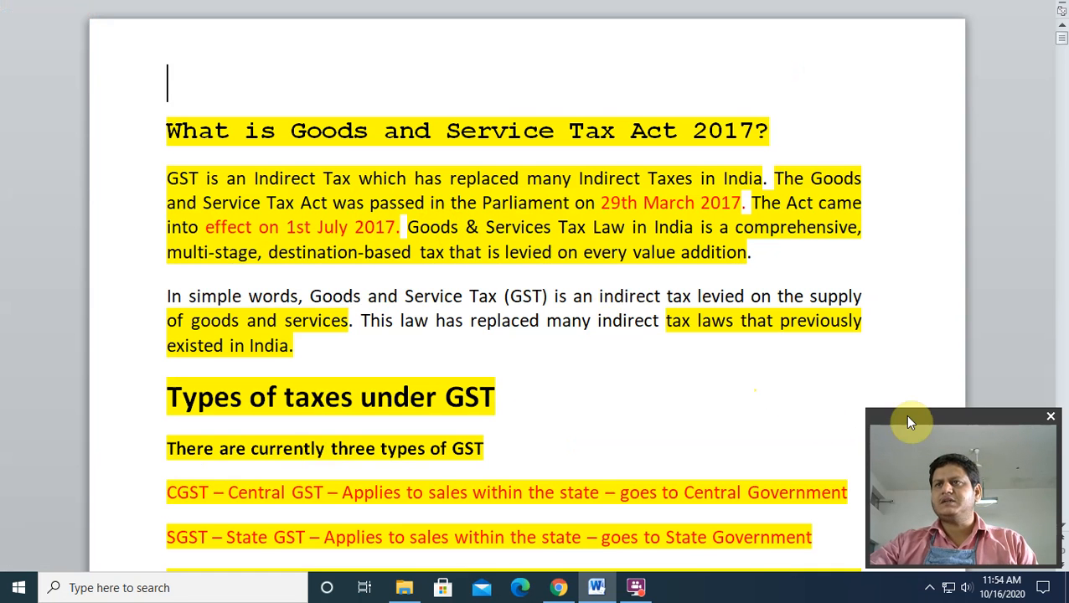
{"action": "left_click_drag", "start_coordinate": [868, 408], "coordinate": [945, 434]}
{"action": "scroll", "coordinate": [678, 383], "scroll_direction": "down", "scroll_amount": 6}
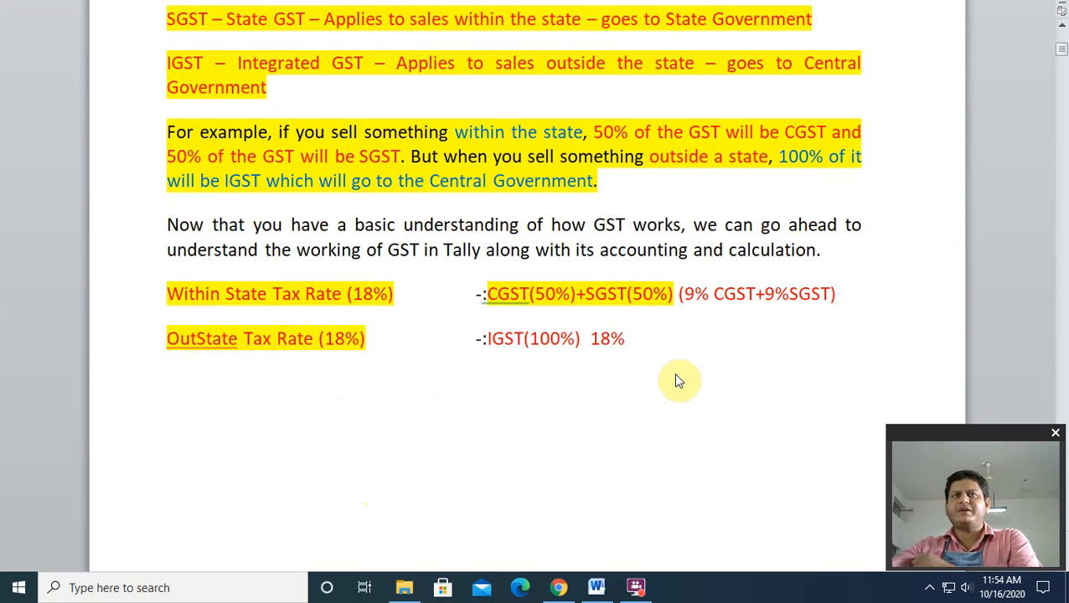
{"action": "scroll", "coordinate": [679, 383], "scroll_direction": "down", "scroll_amount": 8}
{"action": "scroll", "coordinate": [679, 382], "scroll_direction": "down", "scroll_amount": 9}
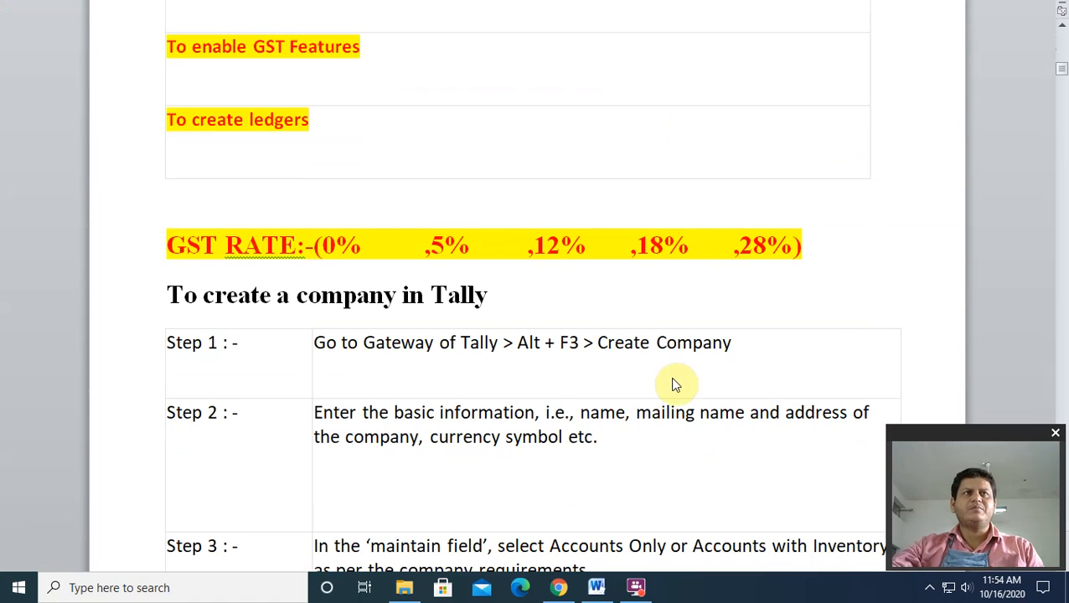
{"action": "scroll", "coordinate": [677, 382], "scroll_direction": "down", "scroll_amount": 9}
{"action": "scroll", "coordinate": [676, 385], "scroll_direction": "down", "scroll_amount": 10}
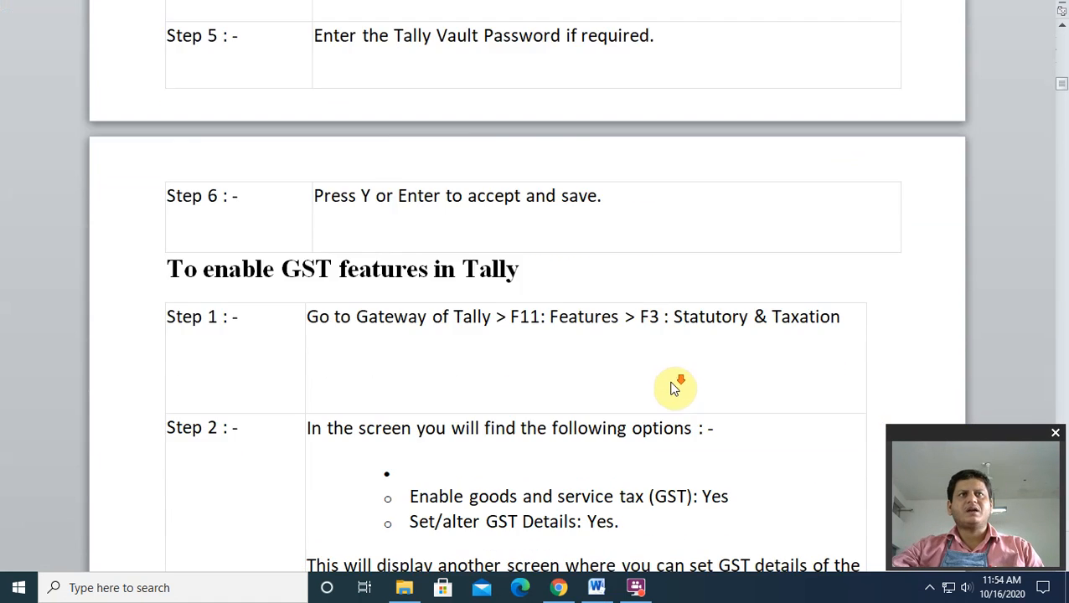
{"action": "scroll", "coordinate": [676, 389], "scroll_direction": "down", "scroll_amount": 8}
{"action": "scroll", "coordinate": [671, 387], "scroll_direction": "down", "scroll_amount": 9}
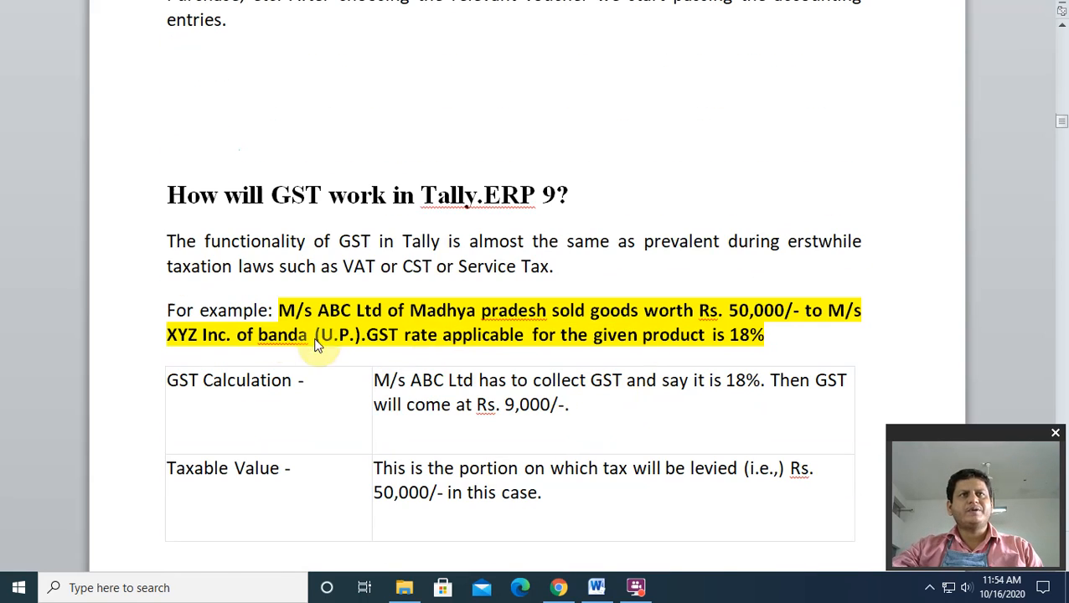
- Examine the interstate sale example under "How will GST work in Tally.ERP 9?", leave full-screen view and minimize the notes
{"action": "scroll", "coordinate": [676, 393], "scroll_direction": "down", "scroll_amount": 5}
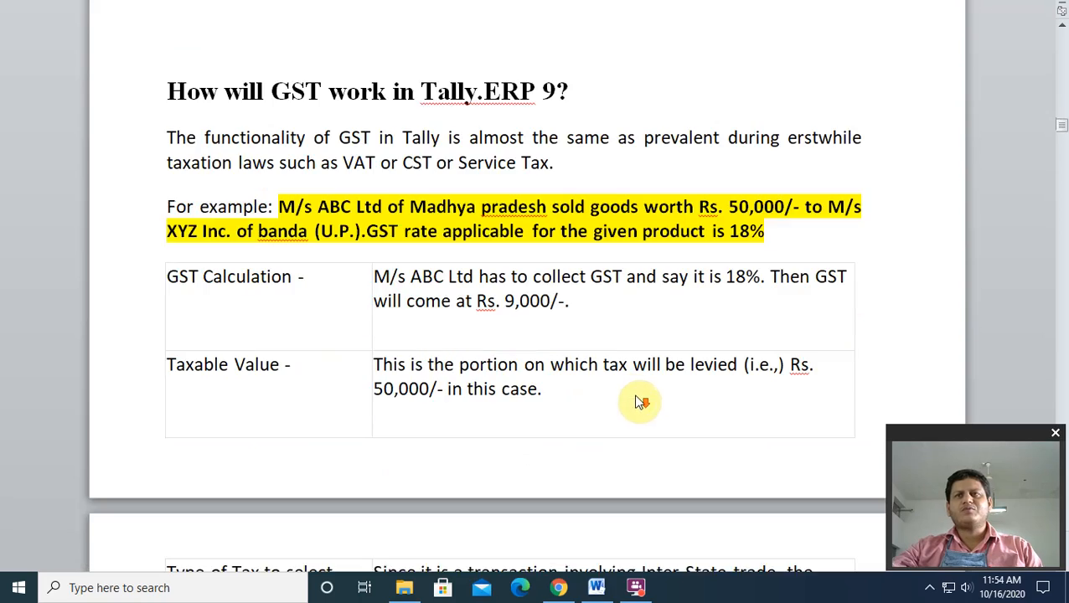
{"action": "scroll", "coordinate": [627, 373], "scroll_direction": "down", "scroll_amount": 9}
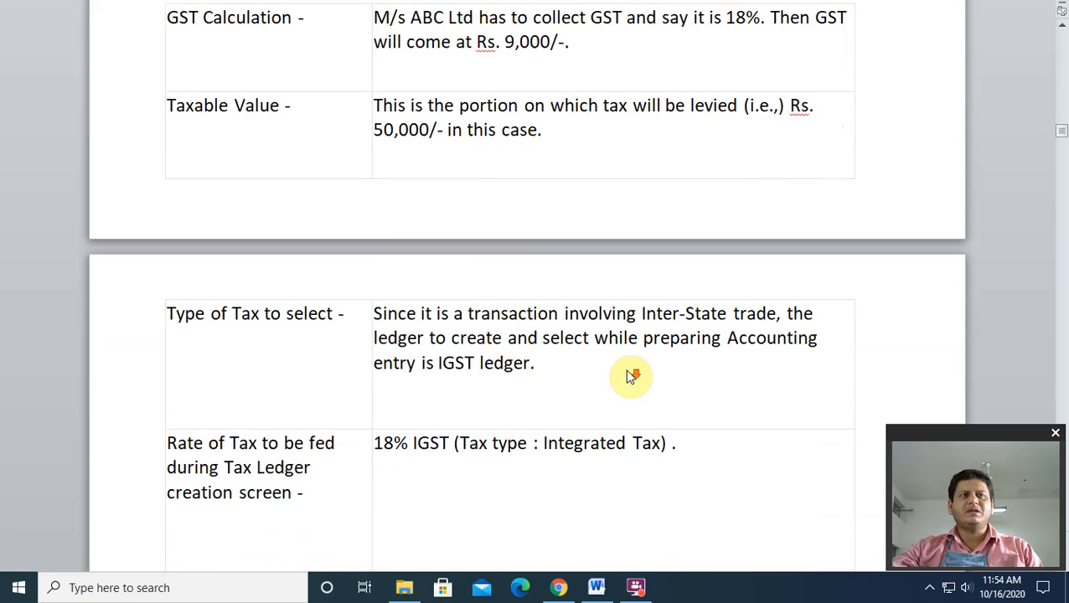
{"action": "scroll", "coordinate": [628, 375], "scroll_direction": "down", "scroll_amount": 3}
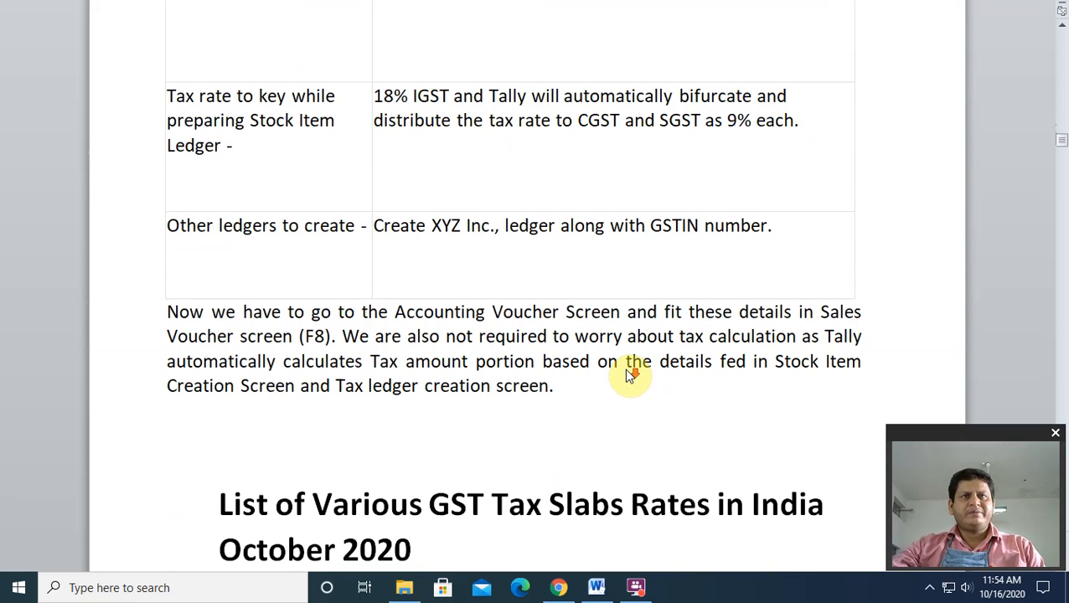
{"action": "scroll", "coordinate": [629, 375], "scroll_direction": "up", "scroll_amount": 7}
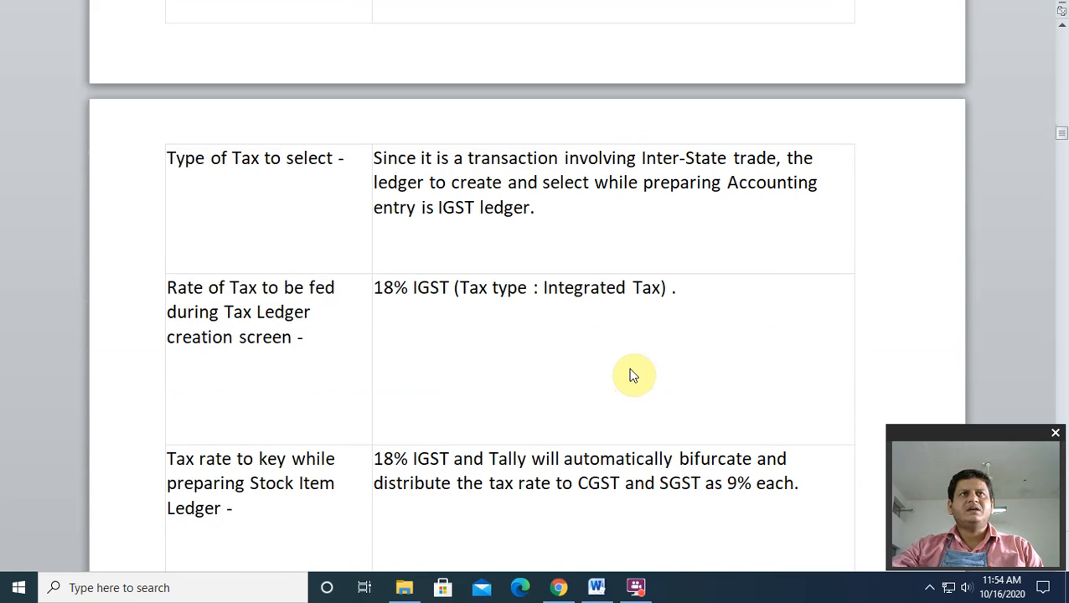
{"action": "scroll", "coordinate": [634, 375], "scroll_direction": "up", "scroll_amount": 7}
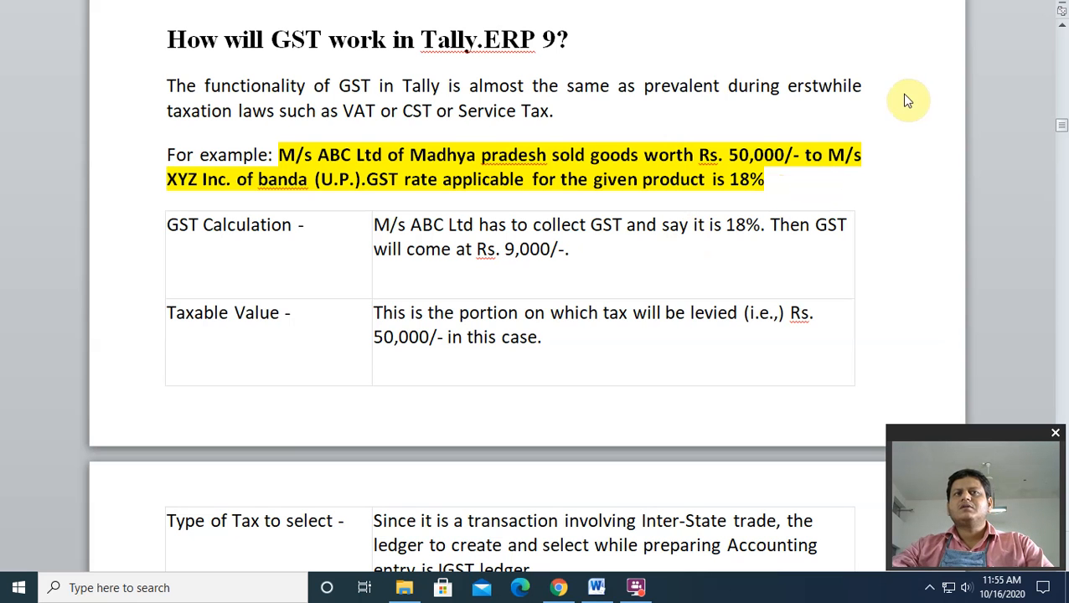
{"action": "left_click", "coordinate": [974, 7]}
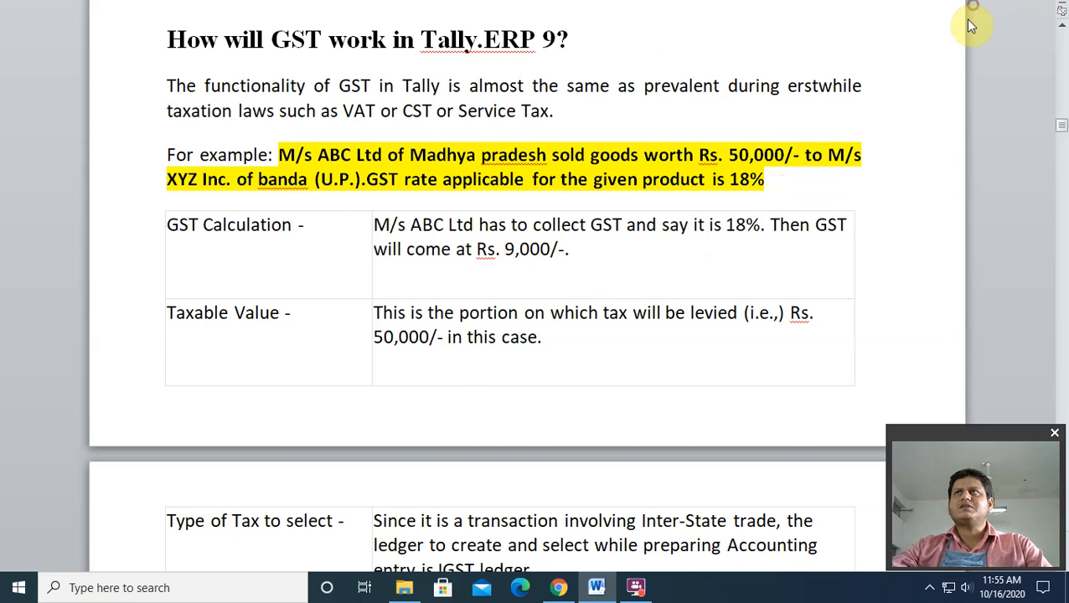
{"action": "key", "text": "Escape"}
{"action": "left_click", "coordinate": [980, 10]}
{"action": "right_click", "coordinate": [556, 173]}
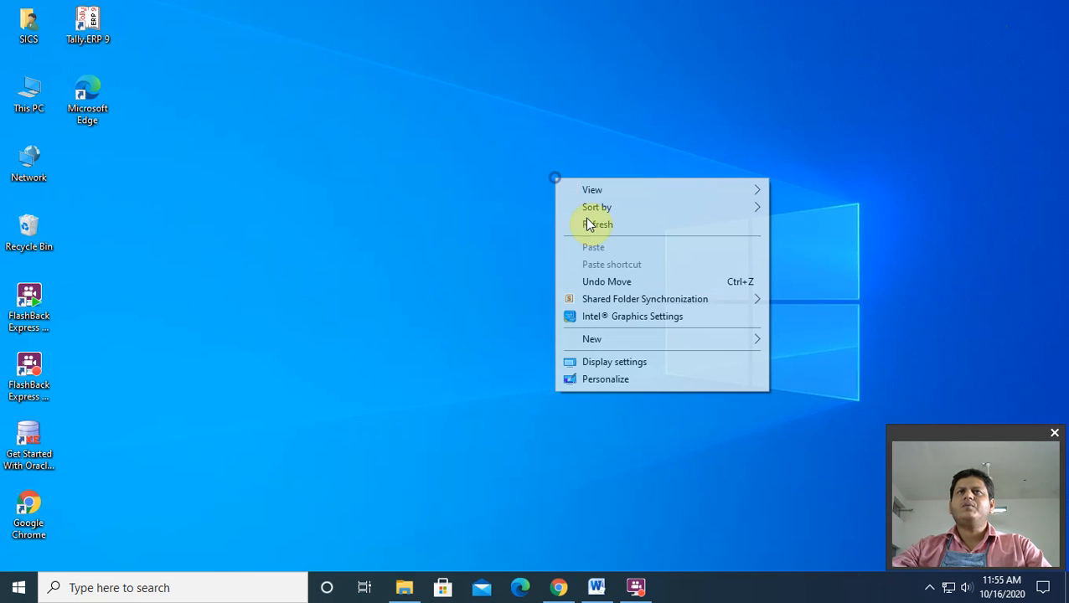
{"action": "left_click", "coordinate": [584, 222]}
{"action": "right_click", "coordinate": [537, 191]}
{"action": "left_click", "coordinate": [580, 236]}
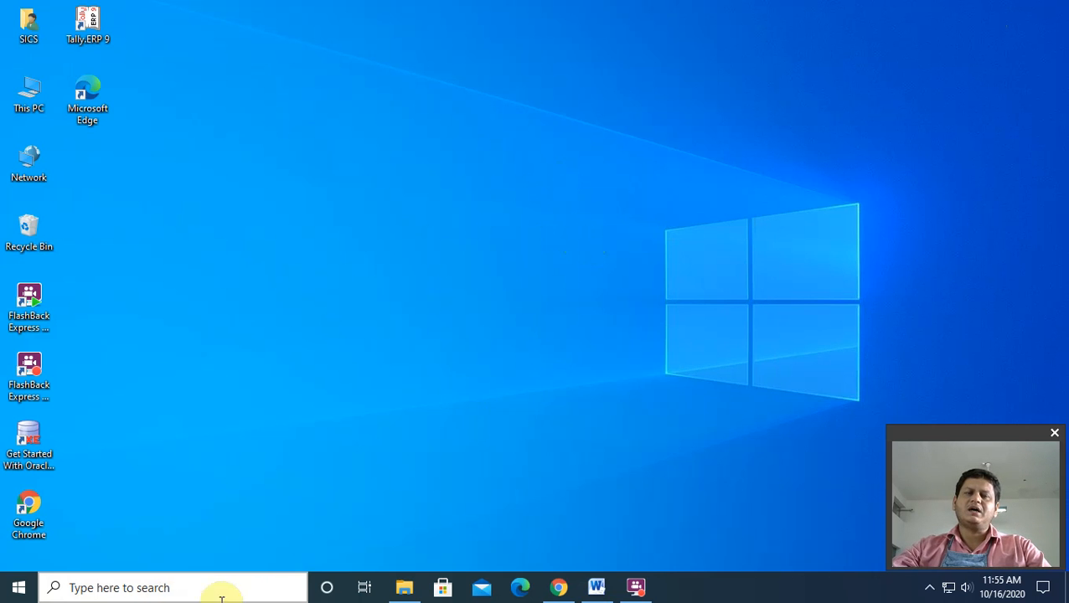
- Launch Tally.ERP 9 through Windows search and start working in Educational Mode
{"action": "left_click", "coordinate": [172, 591]}
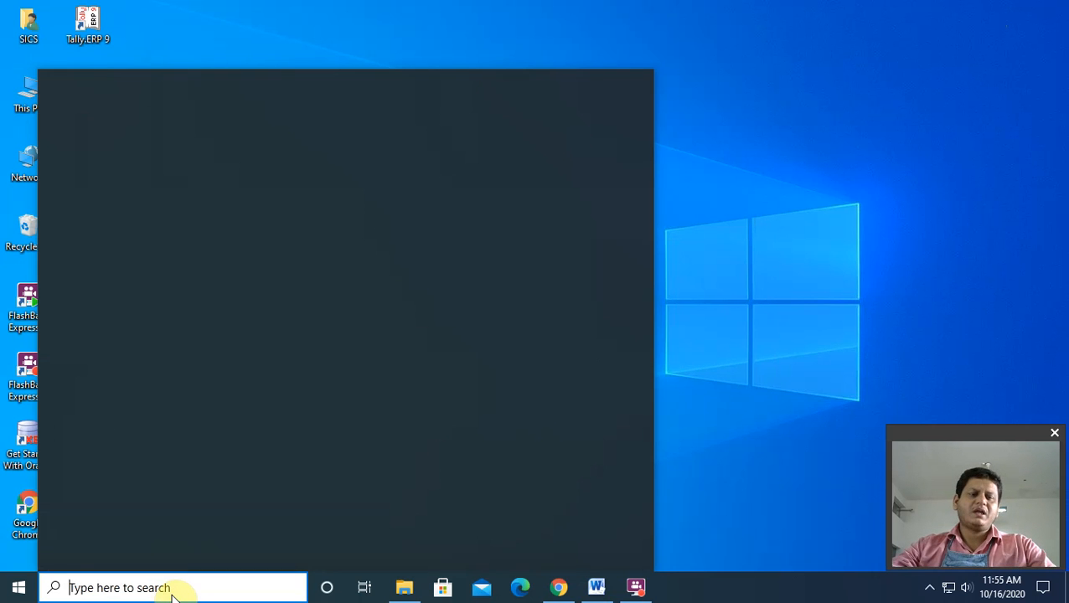
{"action": "type", "text": "tally"}
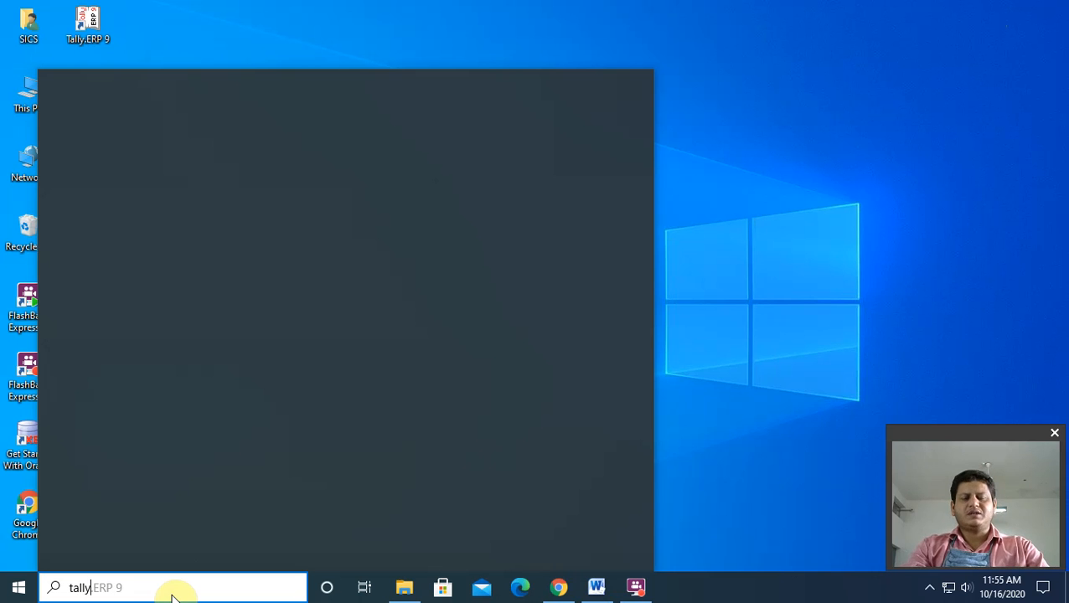
{"action": "key", "text": "Return"}
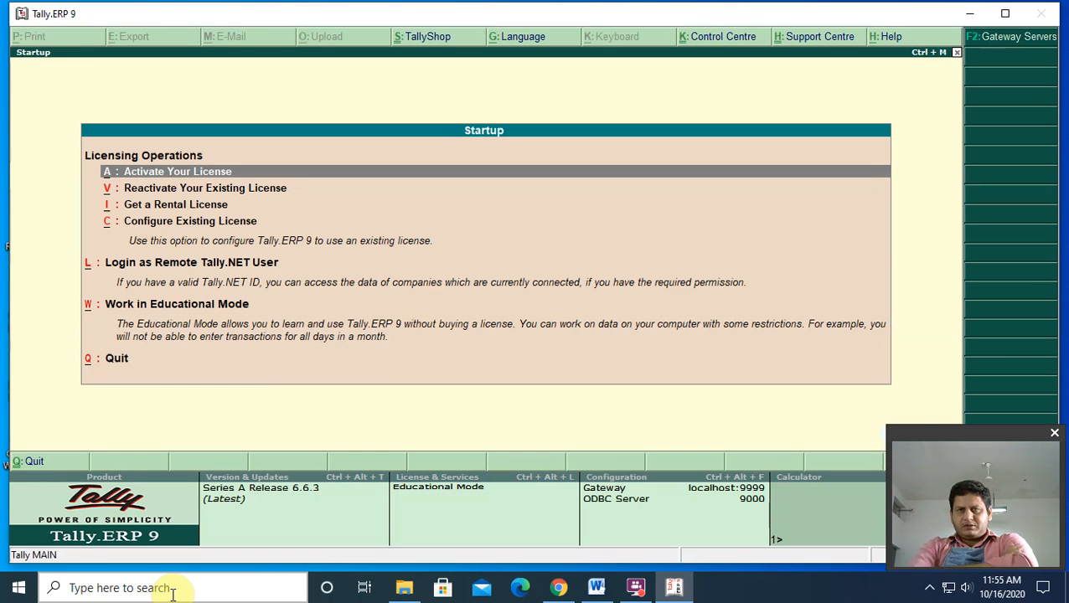
{"action": "key", "text": "w"}
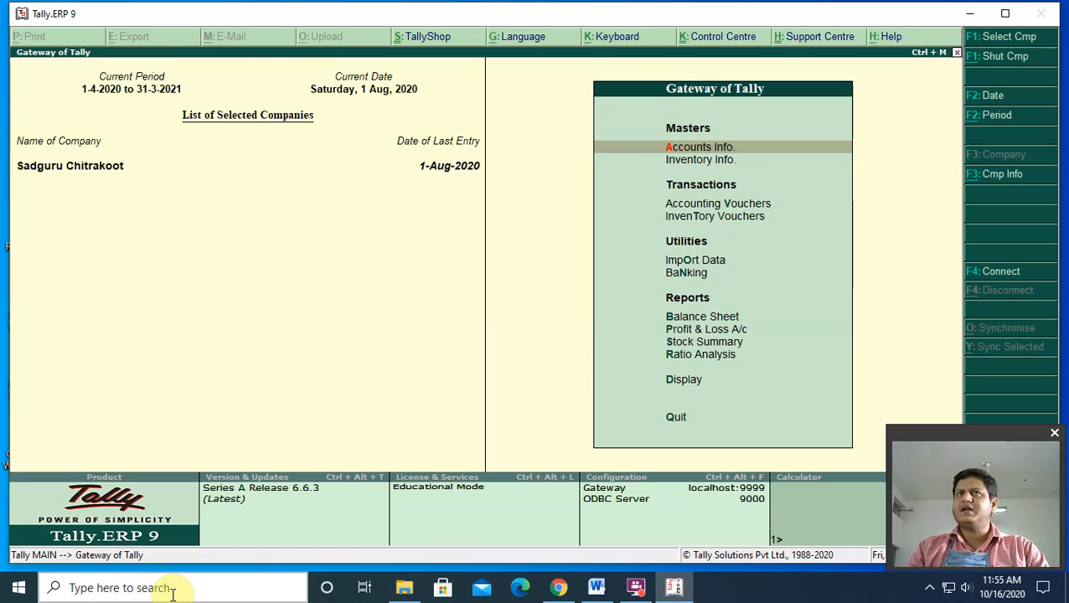
- View the Day Book of the Sadguru Chitrakoot company and return to the Display Menu
{"action": "key", "text": "d"}
{"action": "key", "text": "Down"}
{"action": "key", "text": "Return"}
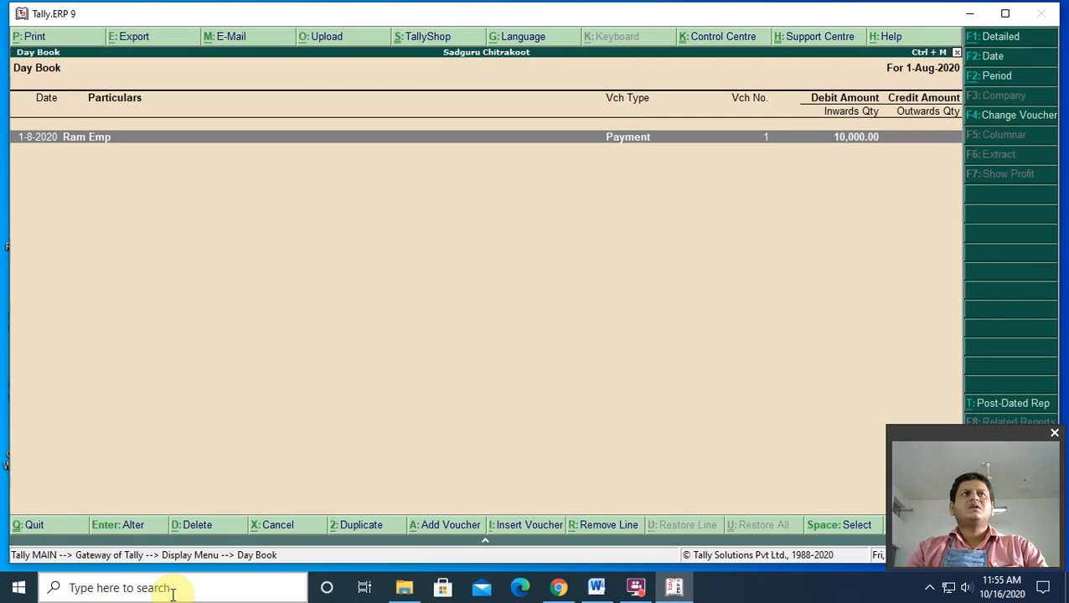
{"action": "key", "text": "Escape"}
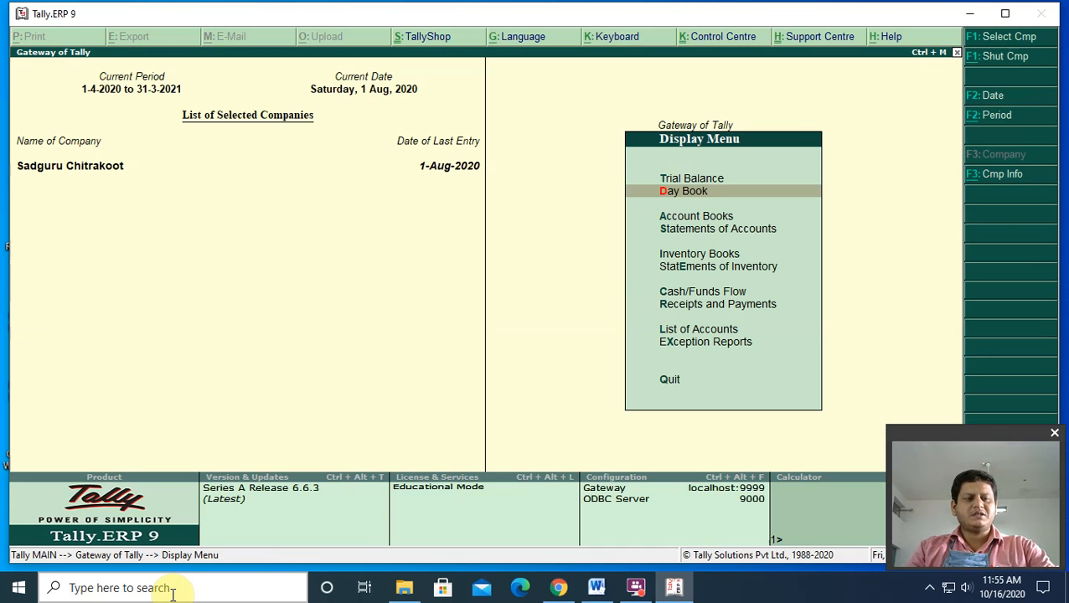
- Shut the Sadguru Chitrakoot company from the company information options
{"action": "key", "text": "alt+F3"}
{"action": "key", "text": "Down"}
{"action": "key", "text": "Down"}
{"action": "key", "text": "Down"}
{"action": "key", "text": "Up"}
{"action": "key", "text": "Return"}
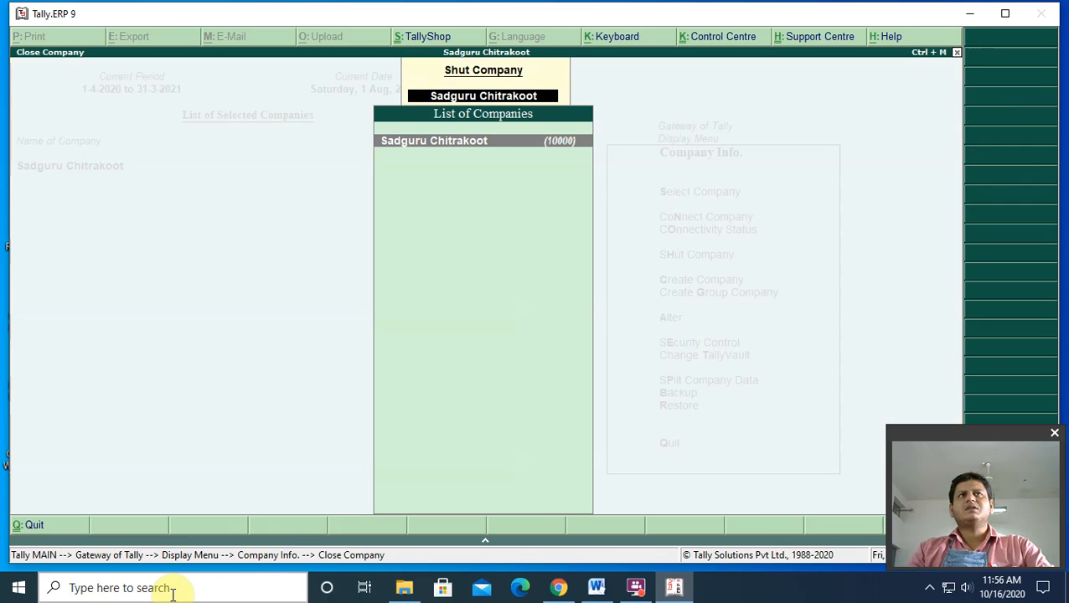
{"action": "key", "text": "Return"}
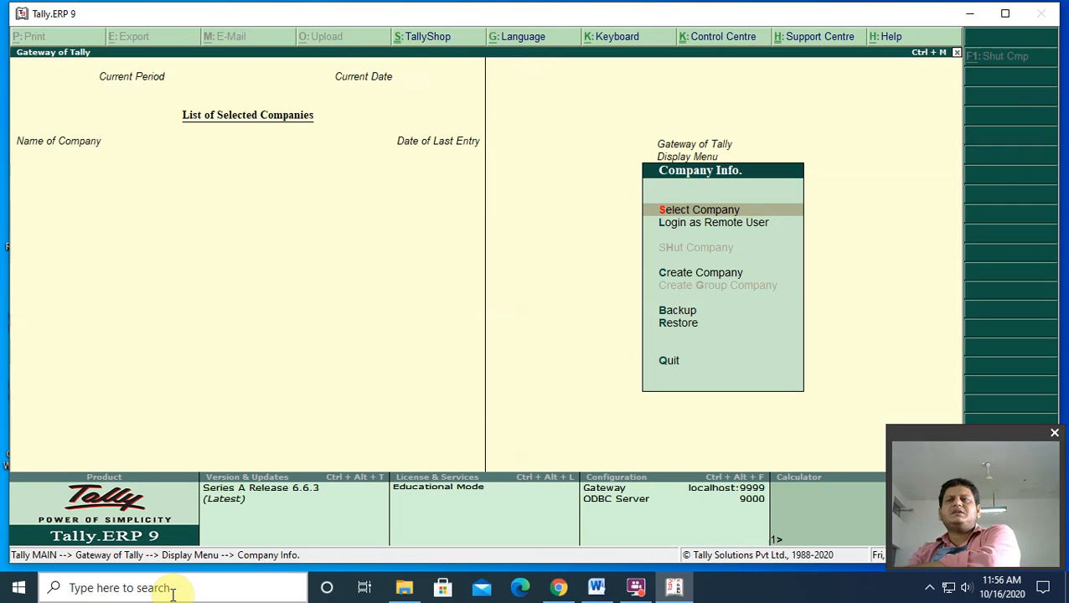
- Load the company SICS Infotech with GST and return to the Gateway of Tally
{"action": "key", "text": "Return"}
{"action": "key", "text": "Down"}
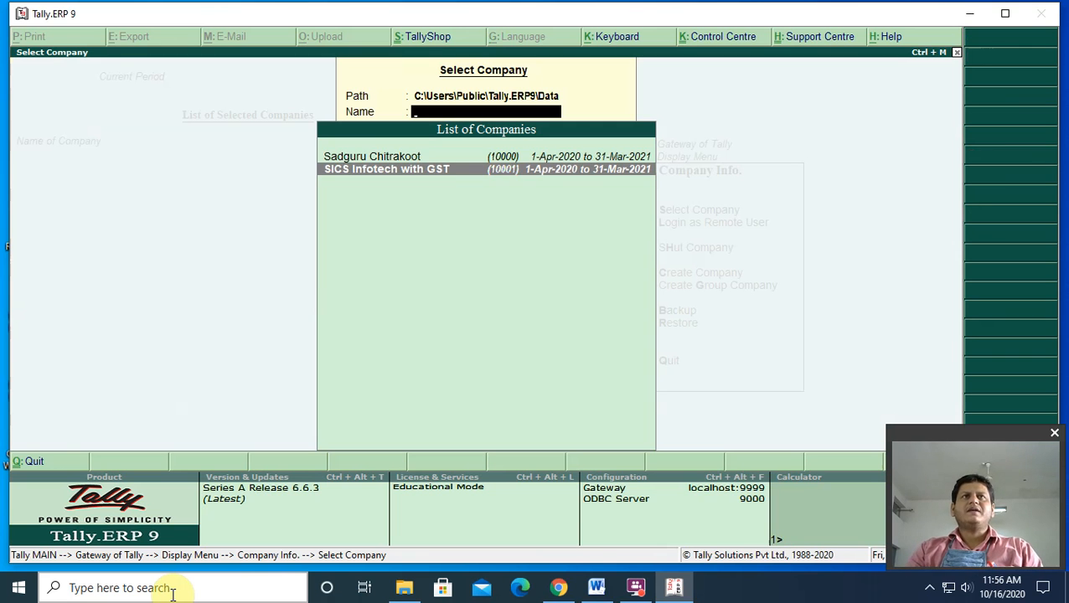
{"action": "key", "text": "Return"}
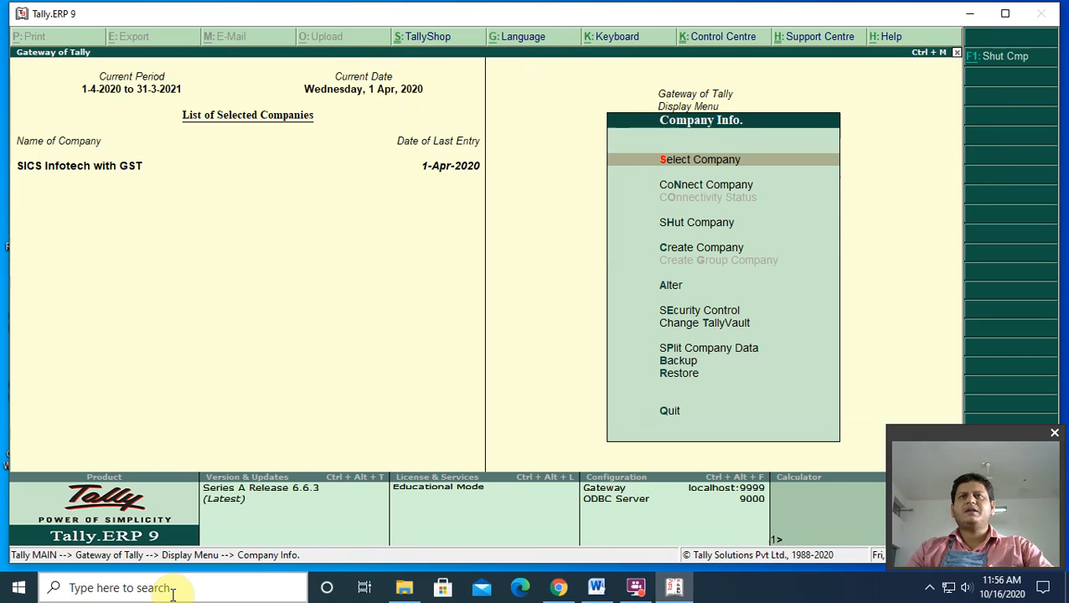
{"action": "key", "text": "Escape"}
{"action": "key", "text": "Escape"}
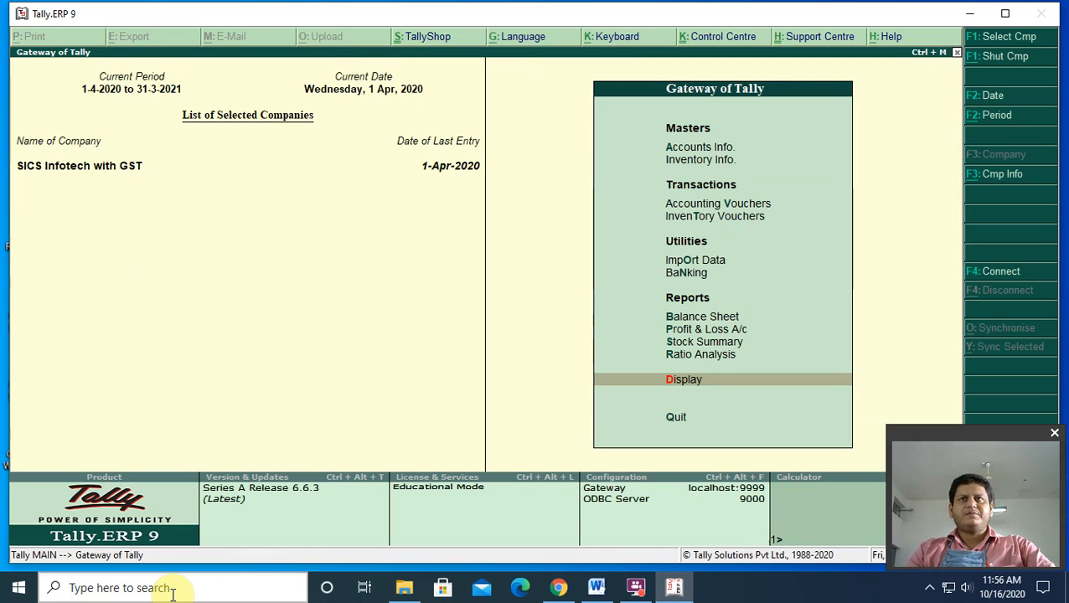
- Open the Day Book of SICS Infotech with GST and look through its listed vouchers
{"action": "key", "text": "Return"}
{"action": "key", "text": "Down"}
{"action": "key", "text": "Return"}
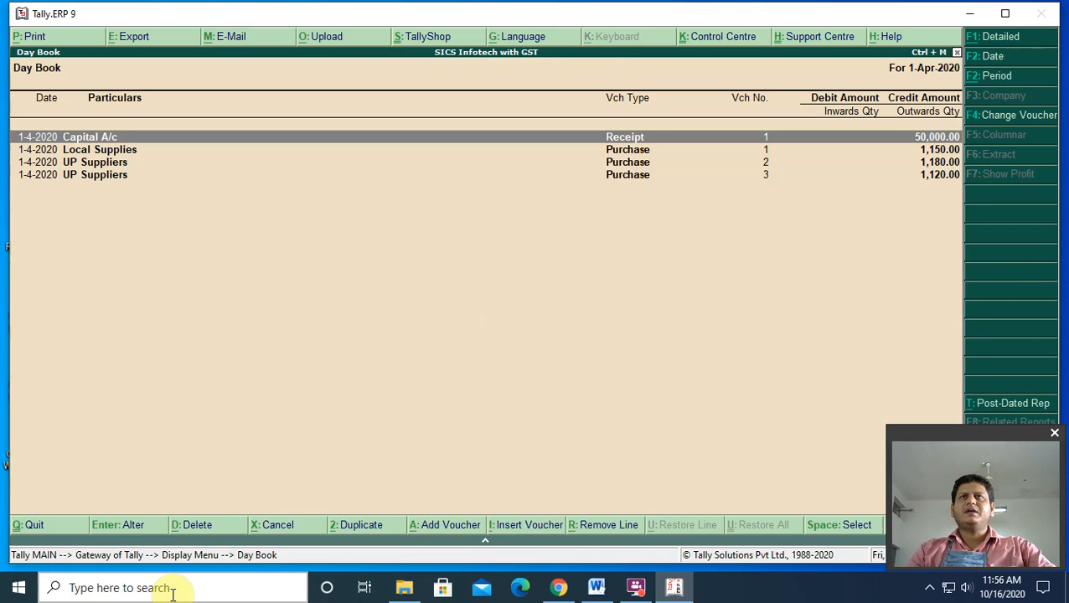
{"action": "key", "text": "Down"}
{"action": "key", "text": "Down"}
{"action": "key", "text": "Down"}
{"action": "key", "text": "Up"}
{"action": "key", "text": "Up"}
{"action": "key", "text": "Down"}
{"action": "key", "text": "Down"}
- Review UP Suppliers purchase voucher no. 3 for the Mouse item in a maximized window, and quit it without saving
{"action": "key", "text": "Return"}
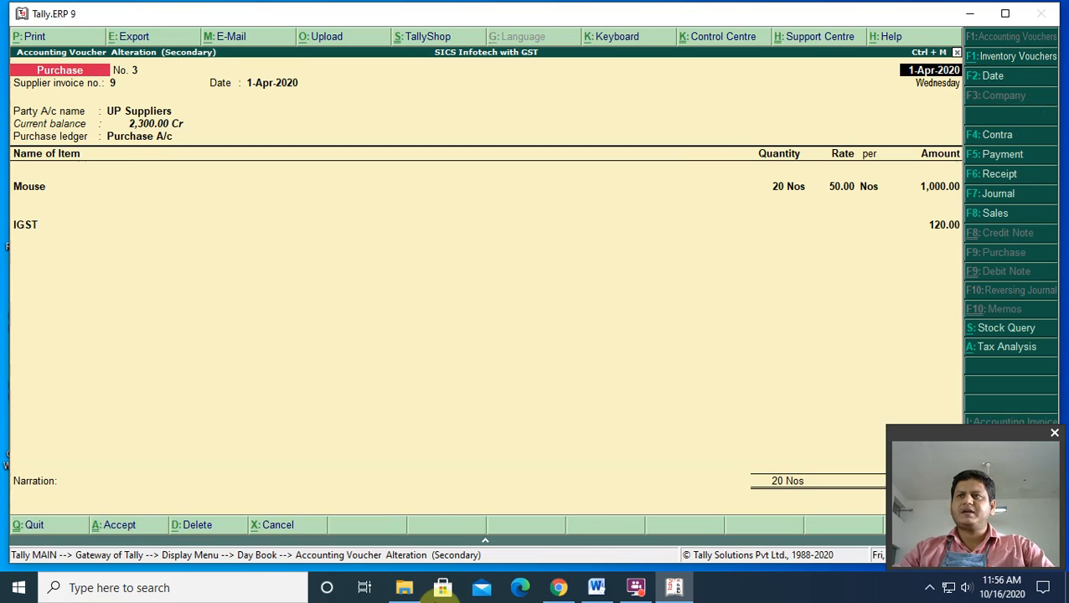
{"action": "left_click_drag", "start_coordinate": [908, 431], "coordinate": [23, 432]}
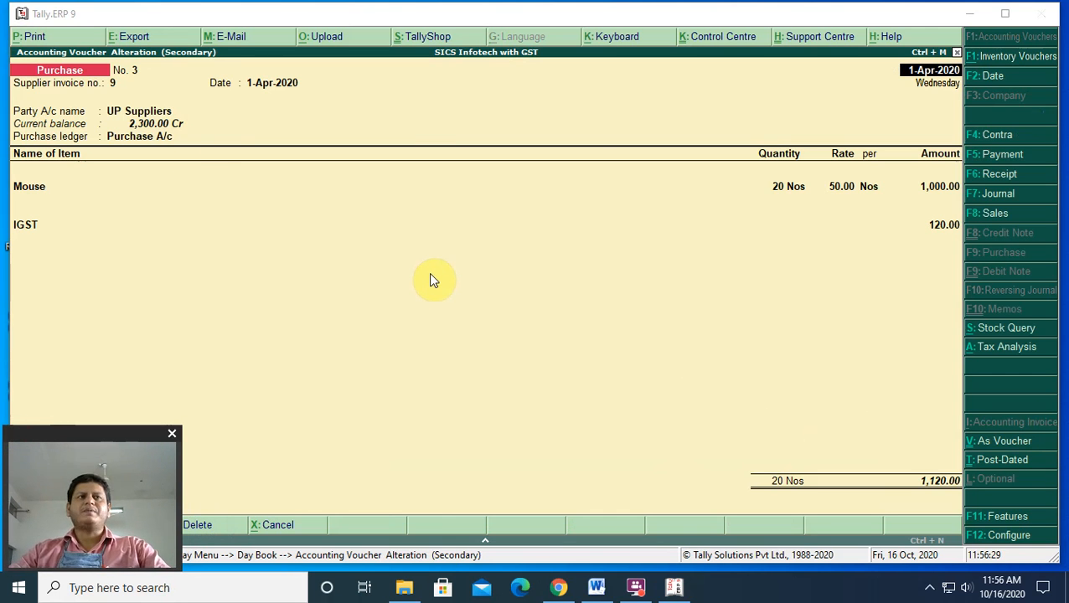
{"action": "double_click", "coordinate": [341, 14]}
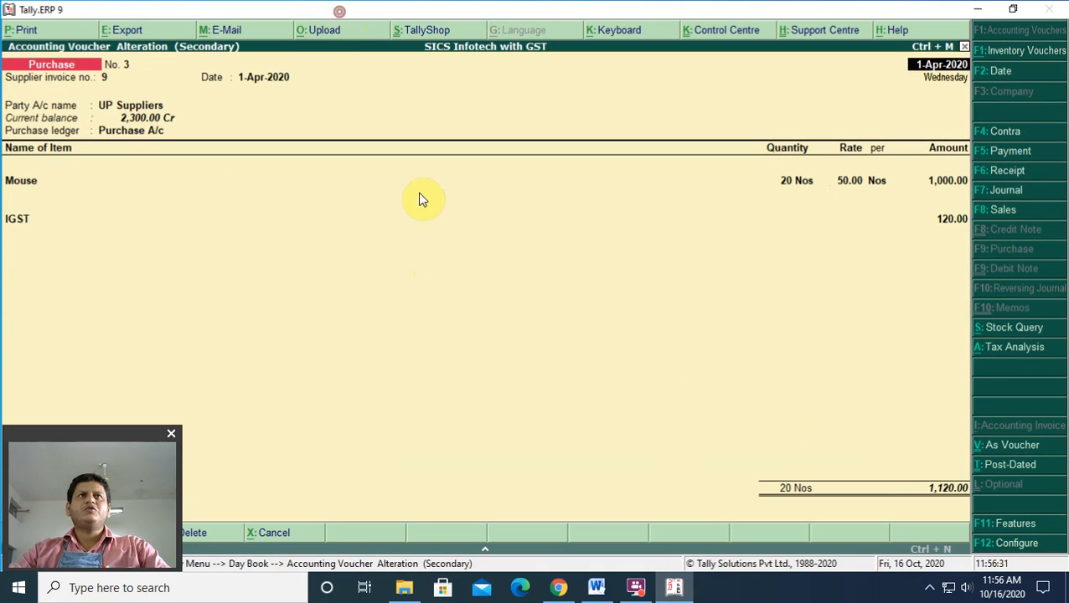
{"action": "key", "text": "Escape"}
{"action": "key", "text": "Return"}
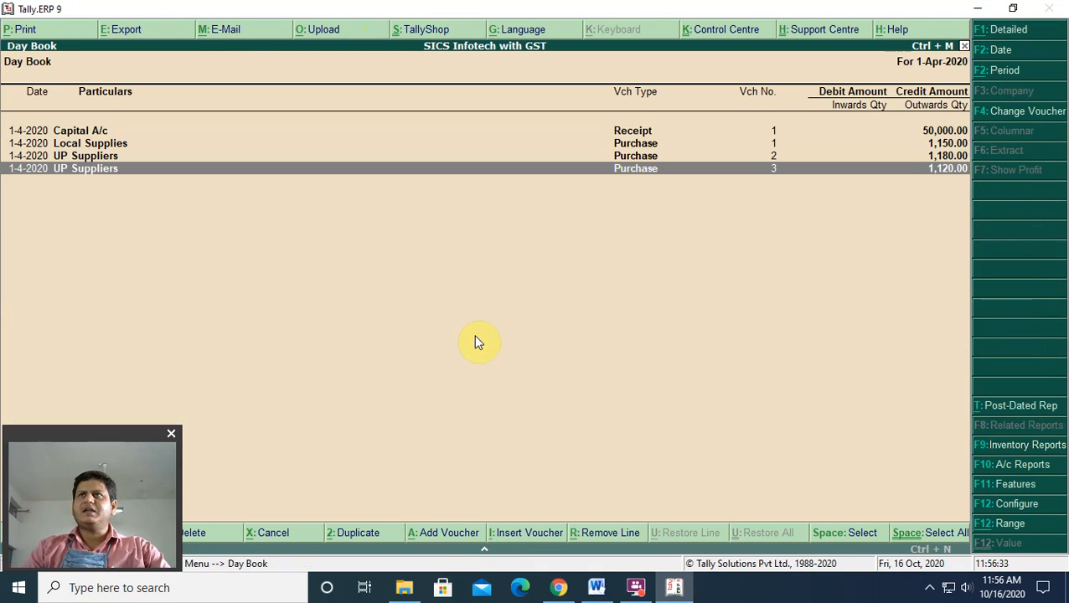
- Review UP Suppliers purchase voucher no. 2 for the Keyboard item and quit it without saving
{"action": "key", "text": "Up"}
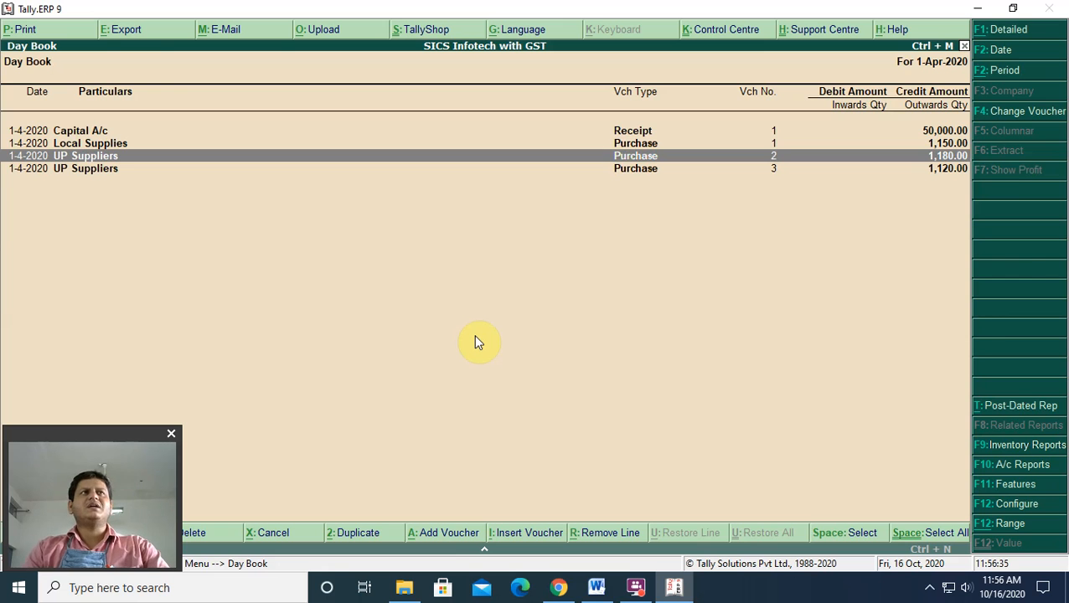
{"action": "key", "text": "Return"}
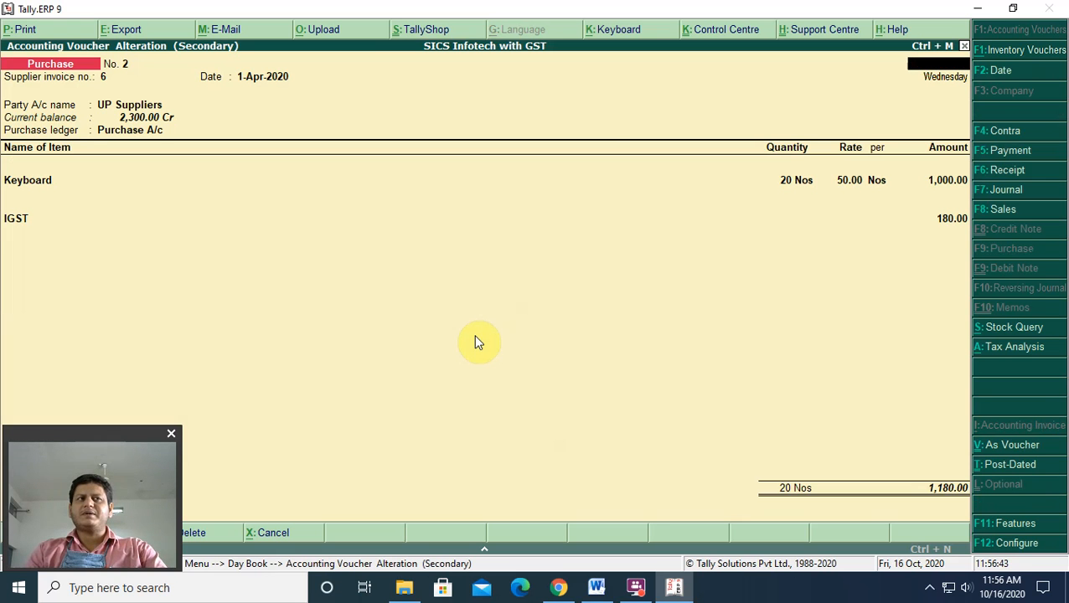
{"action": "key", "text": "Escape"}
{"action": "key", "text": "Return"}
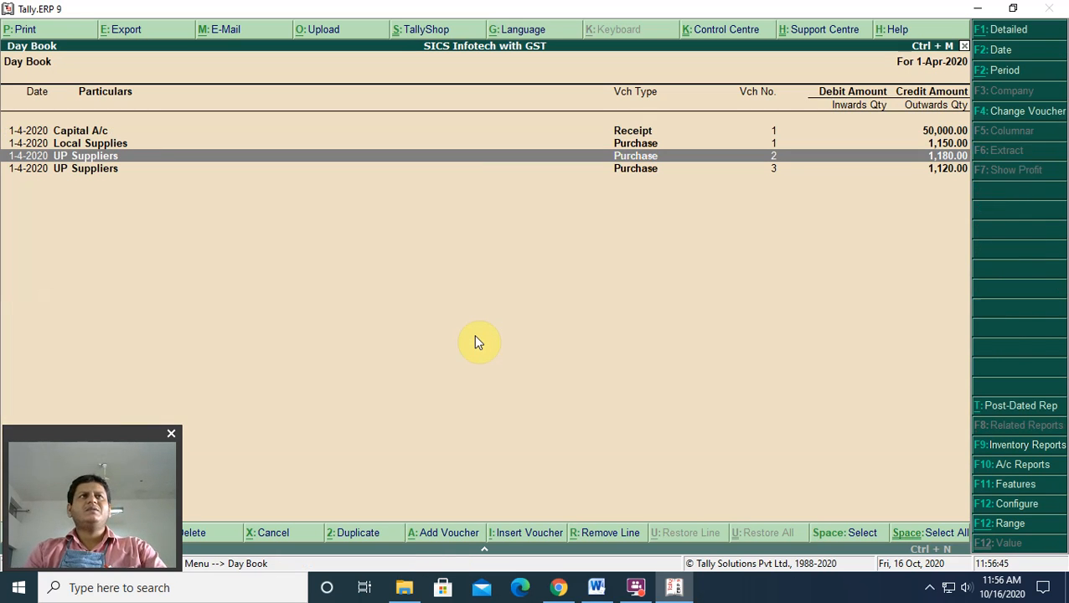
- Review the Local Supplies purchase voucher with its CGST and SGST lines and quit it without saving
{"action": "key", "text": "Up"}
{"action": "key", "text": "Return"}
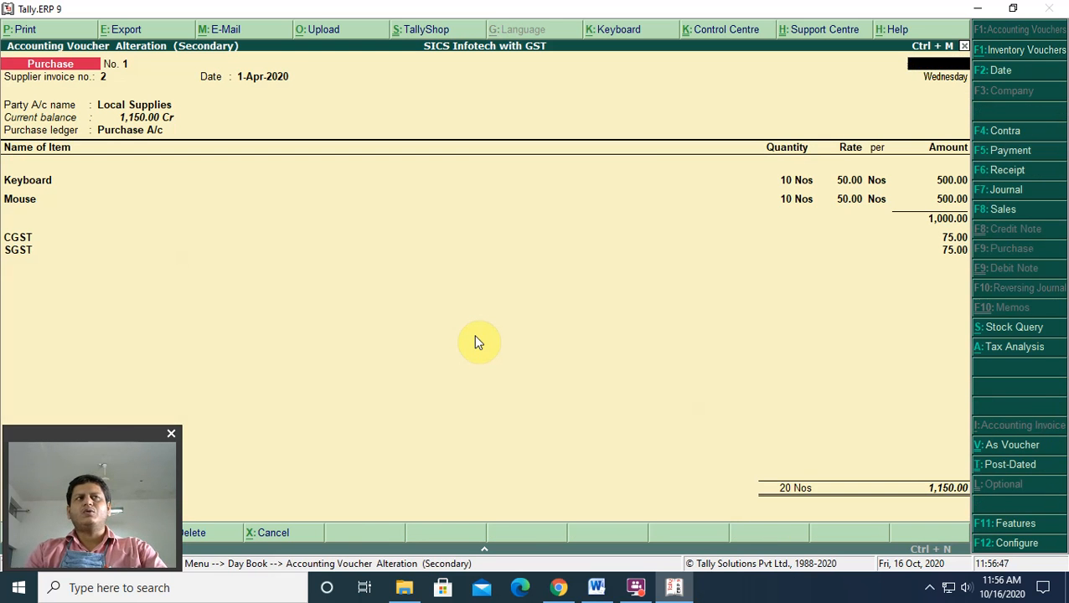
{"action": "key", "text": "Escape"}
{"action": "key", "text": "Return"}
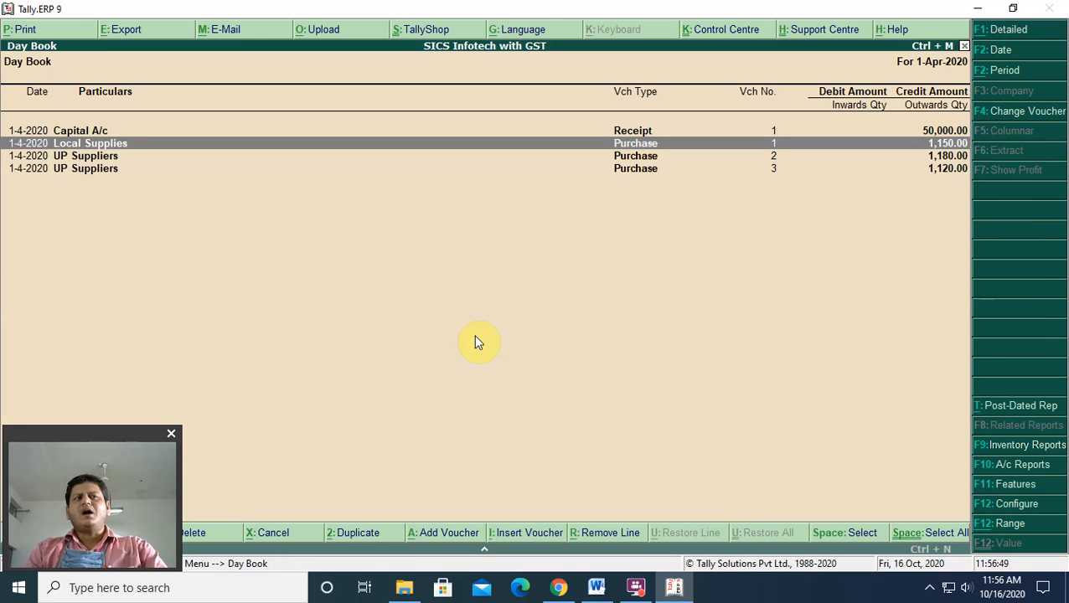
- Reopen the Local Supplies purchase voucher from the Day Book and go through its header and party details to the Keyboard item's amount
{"action": "key", "text": "Down"}
{"action": "key", "text": "Up"}
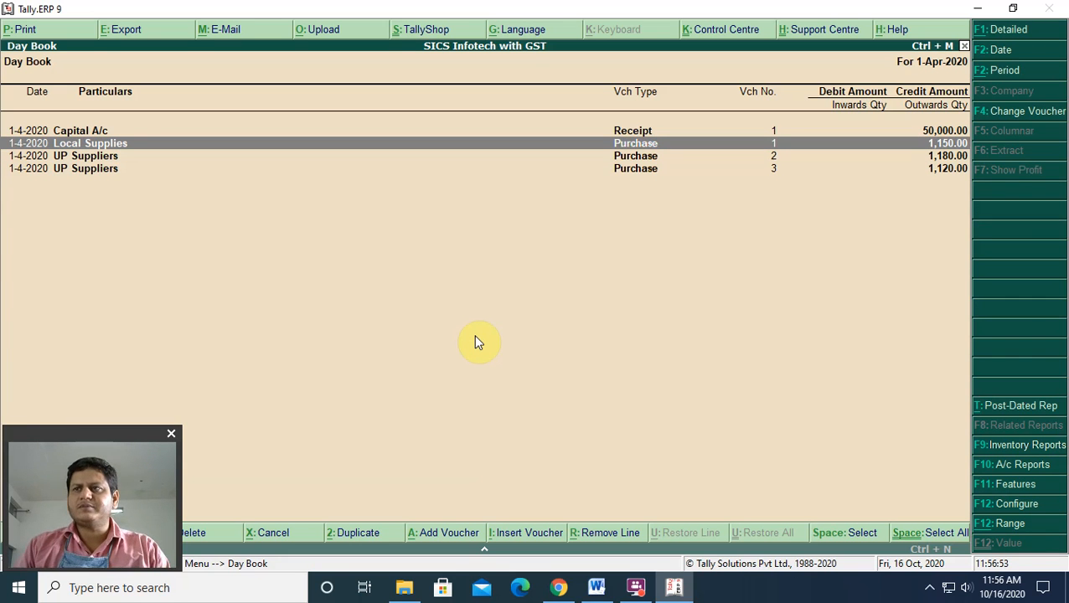
{"action": "key", "text": "Return"}
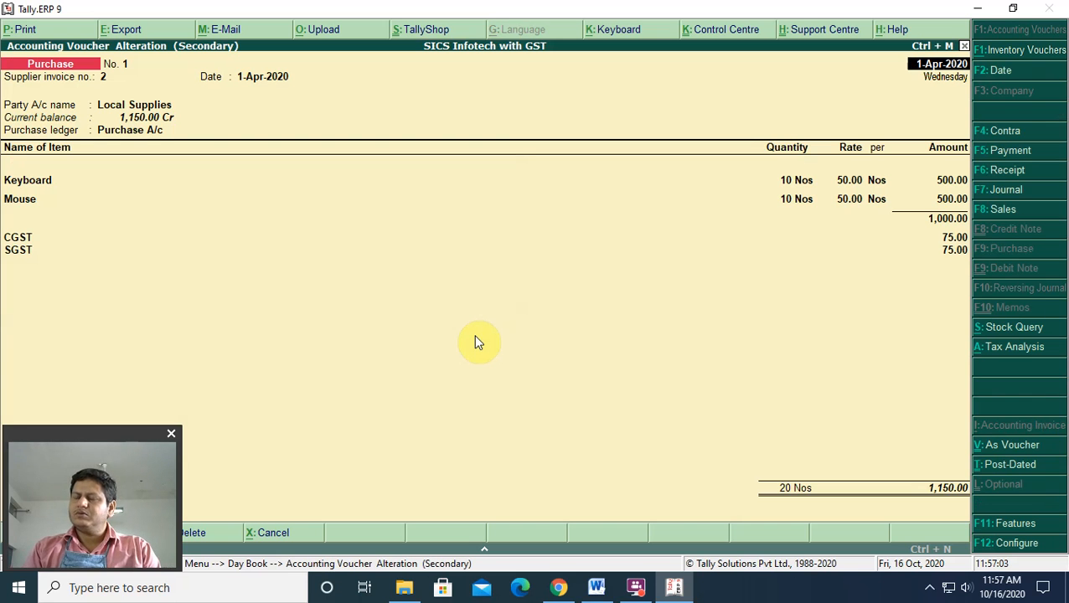
{"action": "key", "text": "Return"}
{"action": "key", "text": "Return"}
{"action": "key", "text": "Return"}
{"action": "key", "text": "Return"}
{"action": "key", "text": "Return"}
{"action": "key", "text": "Return"}
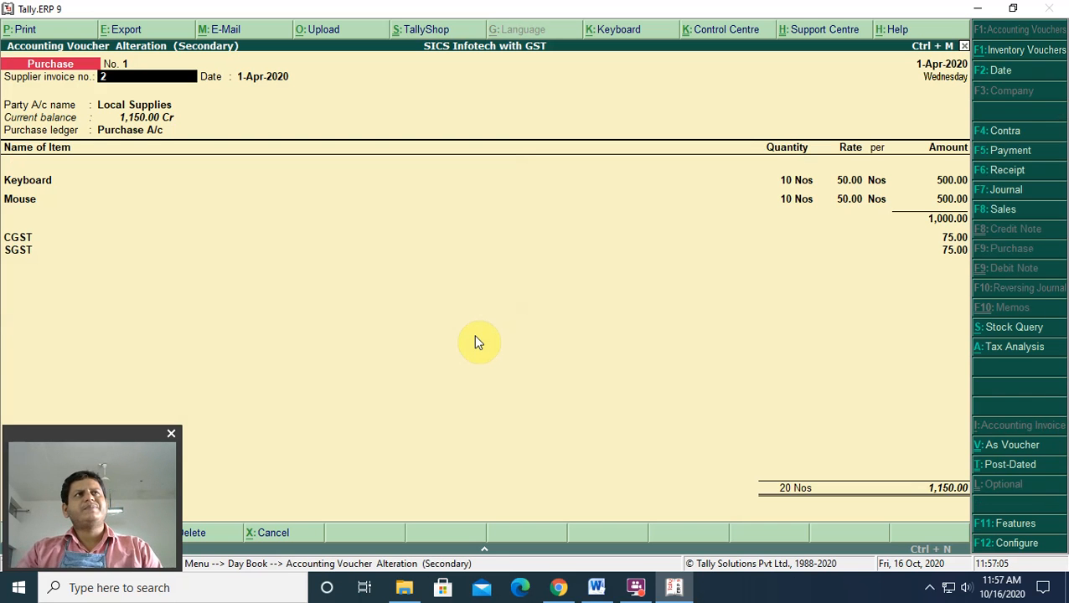
{"action": "key", "text": "Return"}
{"action": "key", "text": "Return"}
{"action": "key", "text": "Return"}
{"action": "key", "text": "Return"}
{"action": "key", "text": "Return"}
{"action": "key", "text": "Return"}
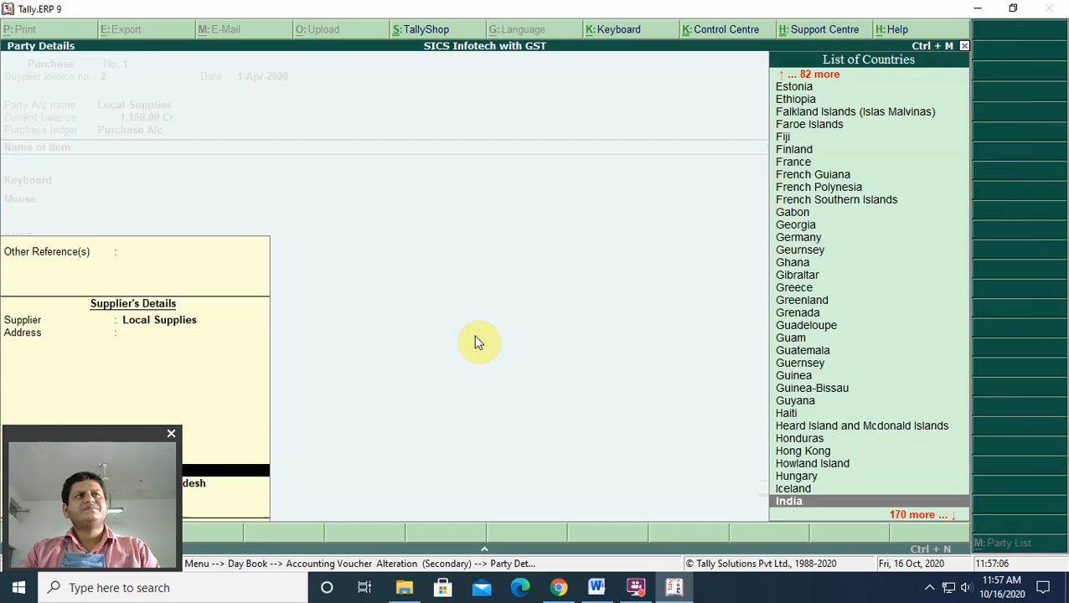
{"action": "key", "text": "Return"}
{"action": "key", "text": "Return"}
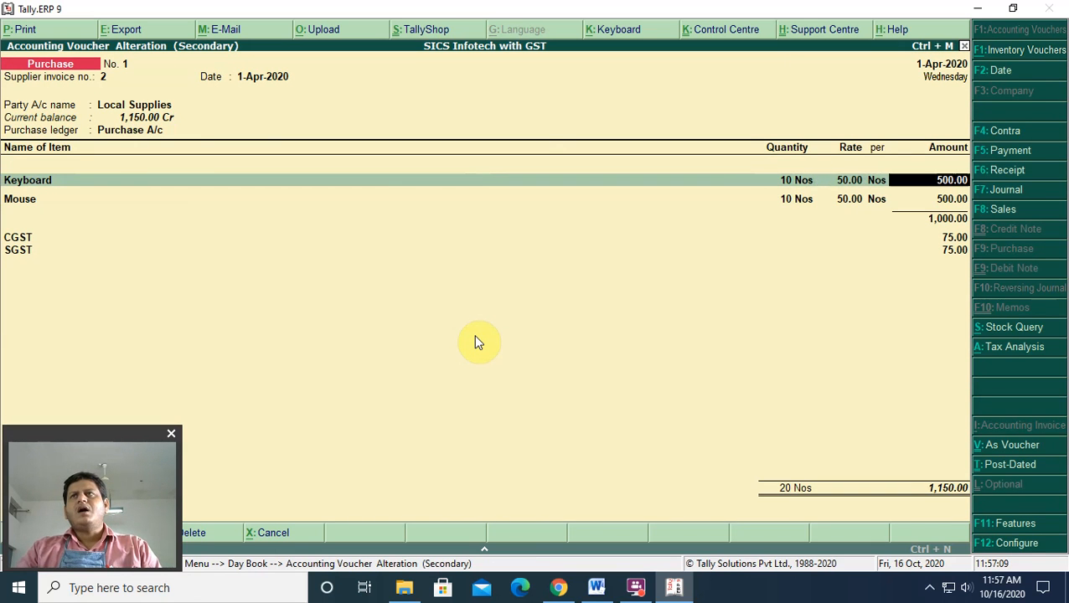
- Review the voucher's Mouse item, CGST and SGST lines, quit it without saving and return to the Gateway of Tally
{"action": "key", "text": "Return"}
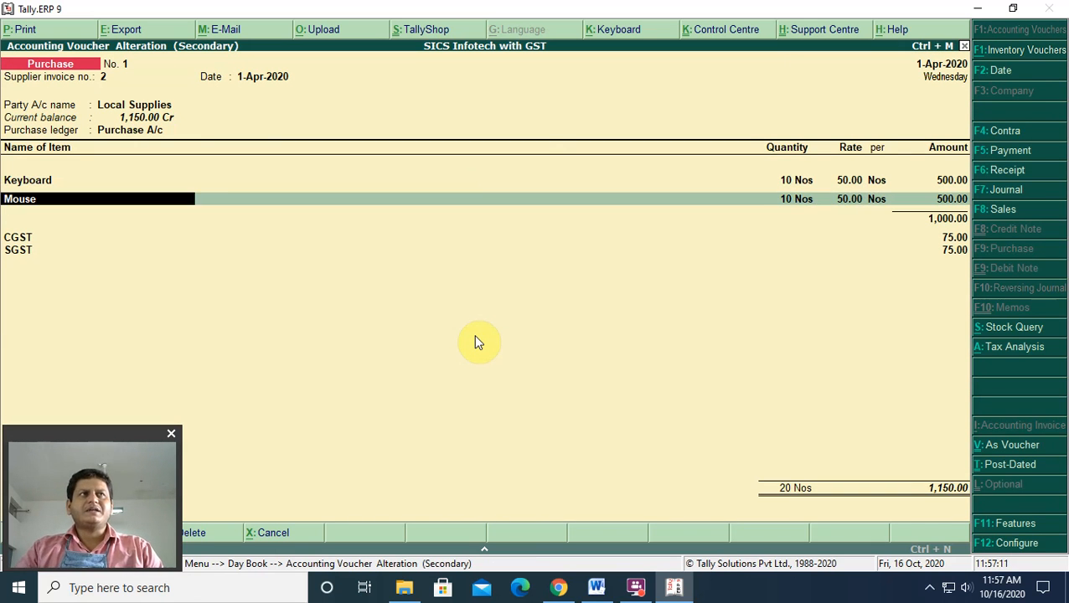
{"action": "key", "text": "Return"}
{"action": "key", "text": "Return"}
{"action": "key", "text": "Return"}
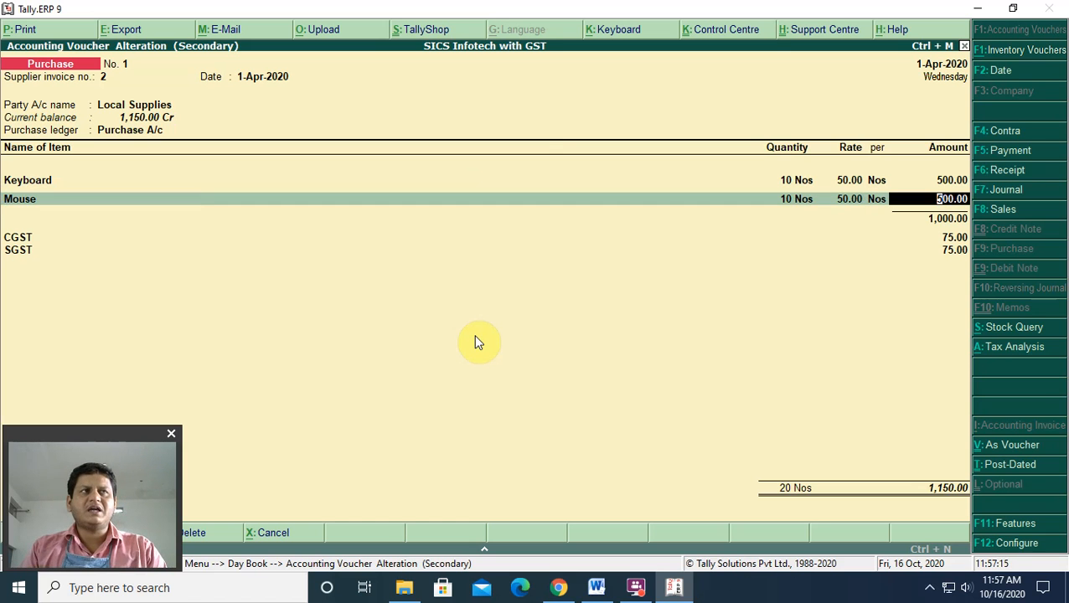
{"action": "key", "text": "Return"}
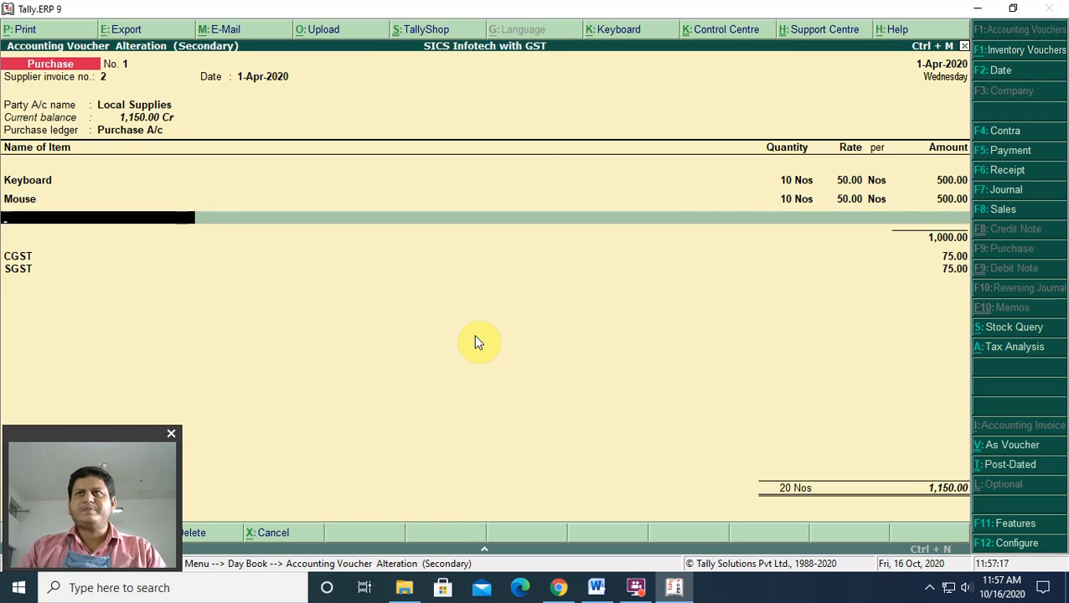
{"action": "key", "text": "Return"}
{"action": "key", "text": "Return"}
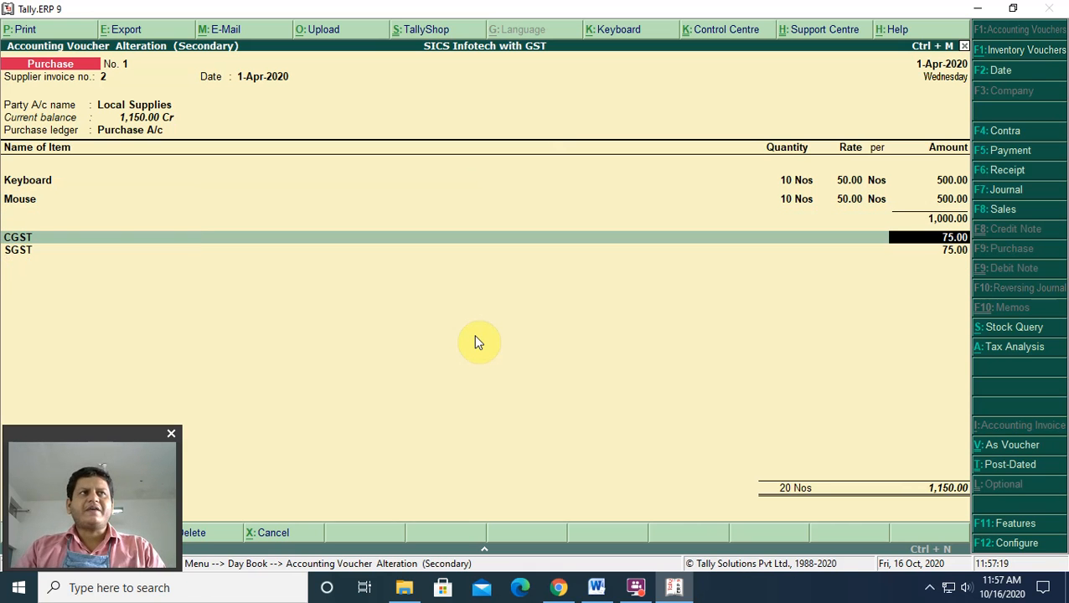
{"action": "key", "text": "Return"}
{"action": "key", "text": "Return"}
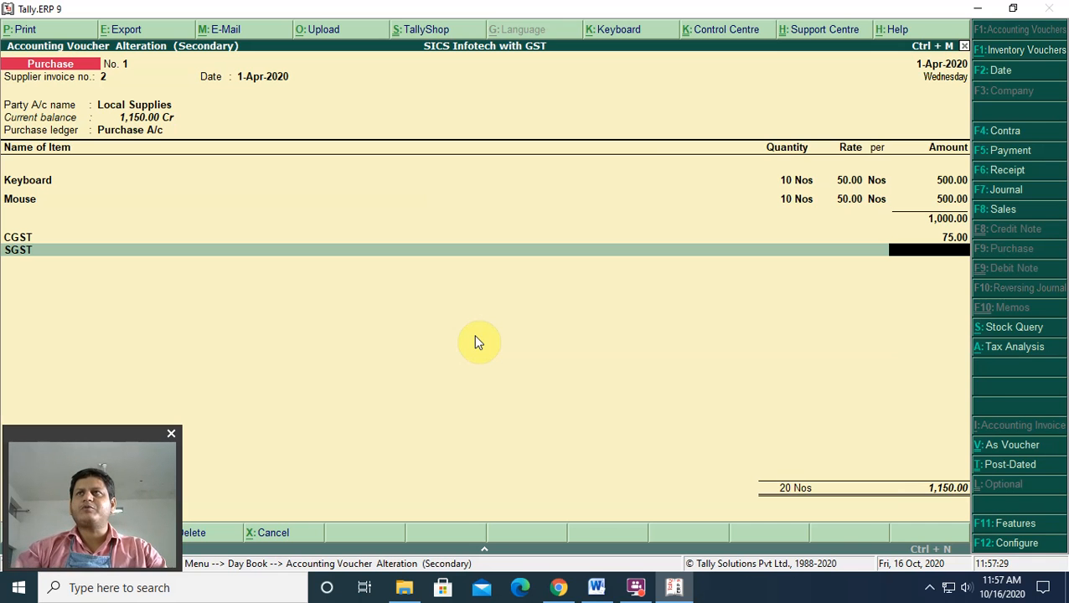
{"action": "key", "text": "Escape"}
{"action": "key", "text": "y"}
{"action": "key", "text": "Escape"}
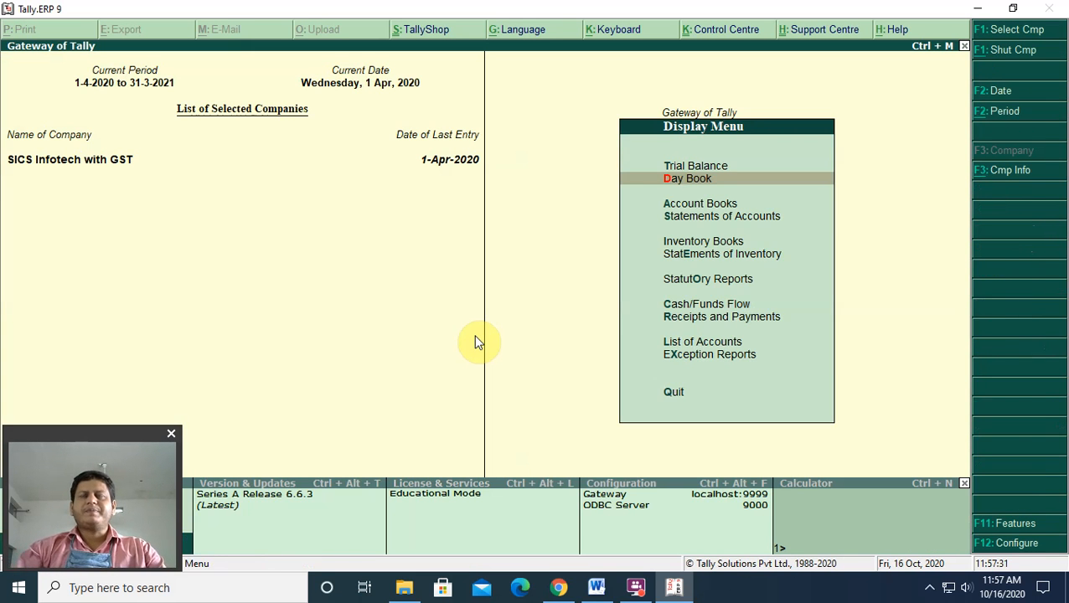
{"action": "key", "text": "Escape"}
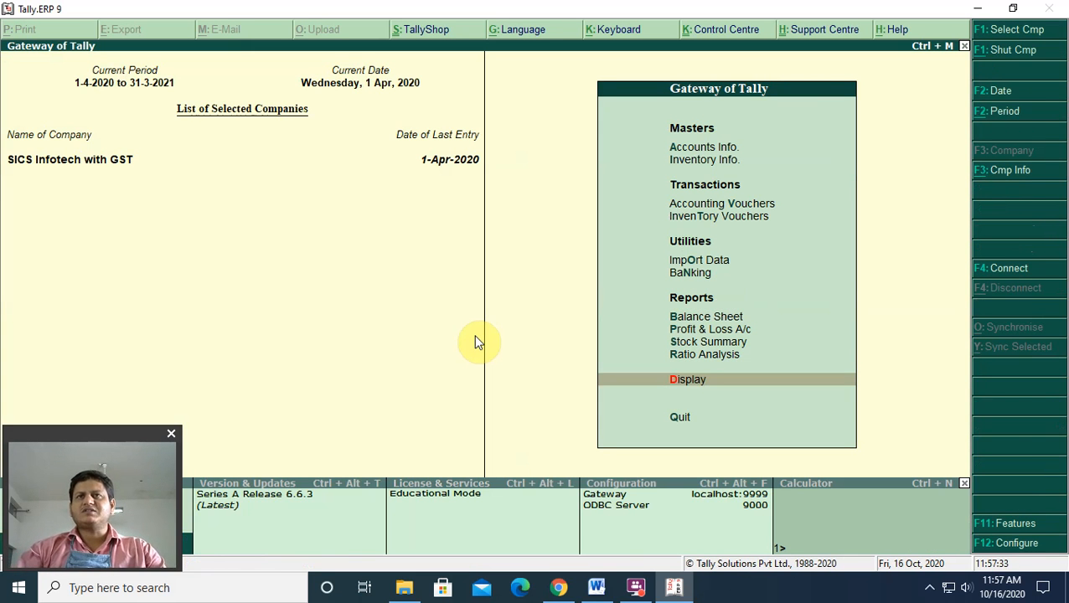
- Open the list of GST Reports under the statutory reports
{"action": "key", "text": "Return"}
{"action": "key", "text": "Down"}
{"action": "key", "text": "Down"}
{"action": "key", "text": "Down"}
{"action": "key", "text": "Down"}
{"action": "key", "text": "Down"}
{"action": "key", "text": "Down"}
{"action": "key", "text": "Return"}
{"action": "key", "text": "Return"}
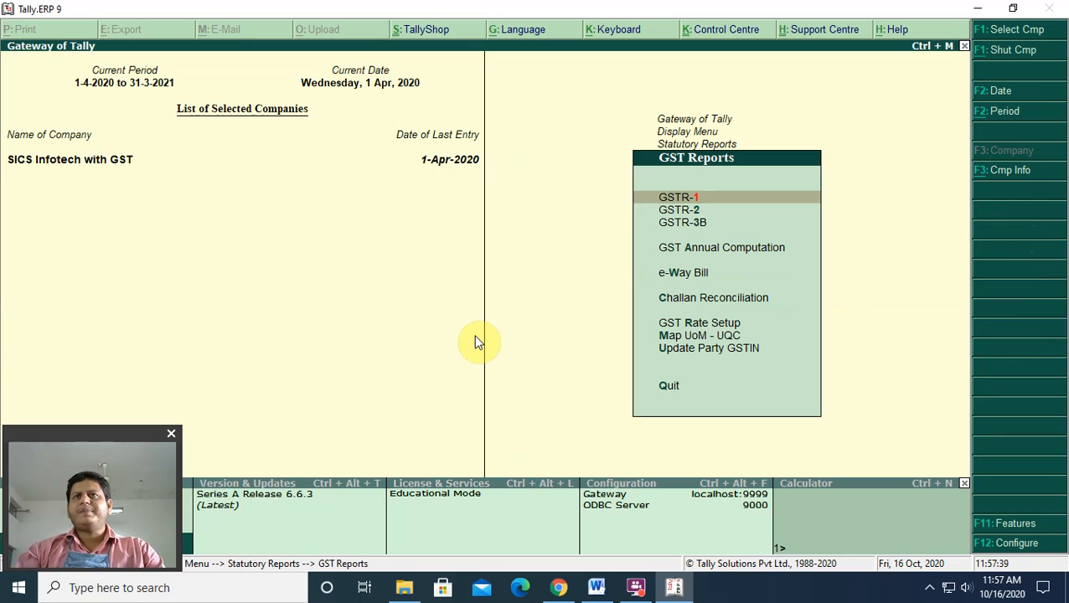
- Examine the integrated, central and state tax rates of Keyboard and Mouse in GST Rate Setup, and return to the Gateway of Tally
{"action": "key", "text": "Down"}
{"action": "key", "text": "Down"}
{"action": "key", "text": "Down"}
{"action": "key", "text": "Down"}
{"action": "key", "text": "Down"}
{"action": "key", "text": "Down"}
{"action": "key", "text": "Down"}
{"action": "key", "text": "Up"}
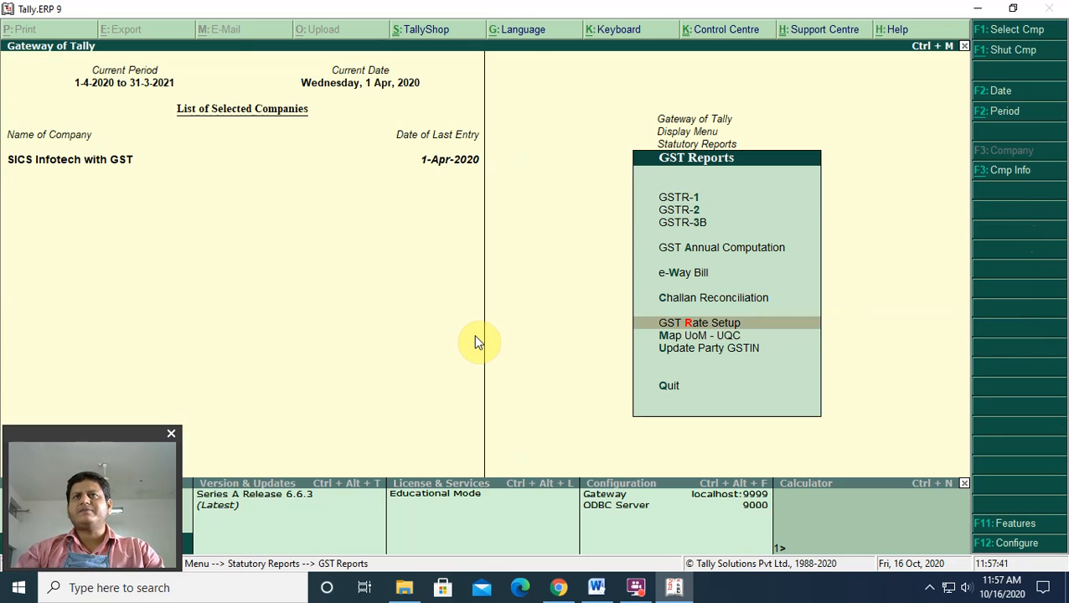
{"action": "key", "text": "Return"}
{"action": "key", "text": "Down"}
{"action": "key", "text": "Up"}
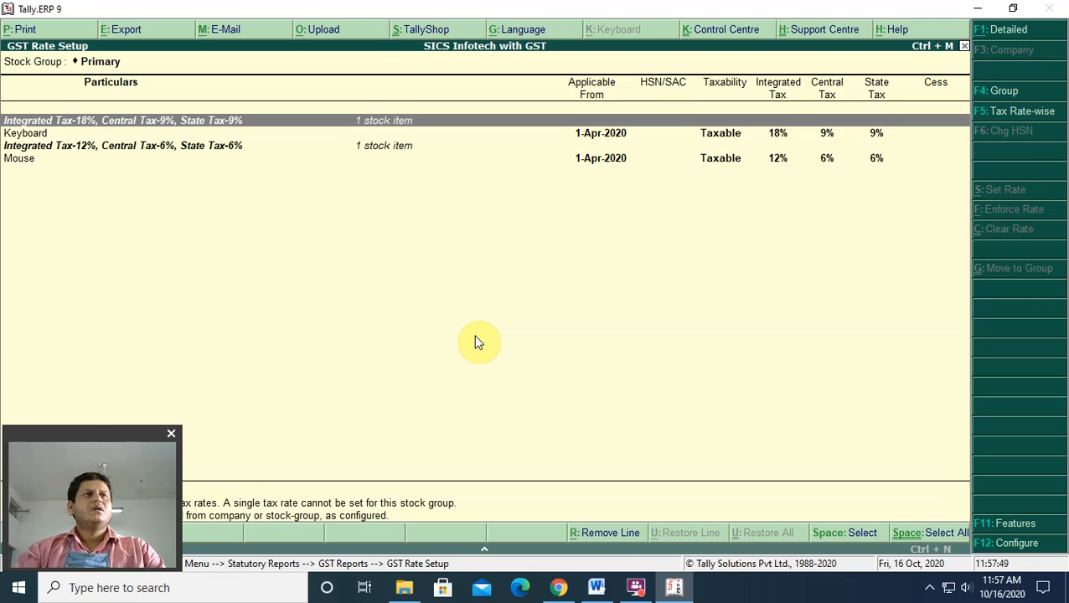
{"action": "key", "text": "Down"}
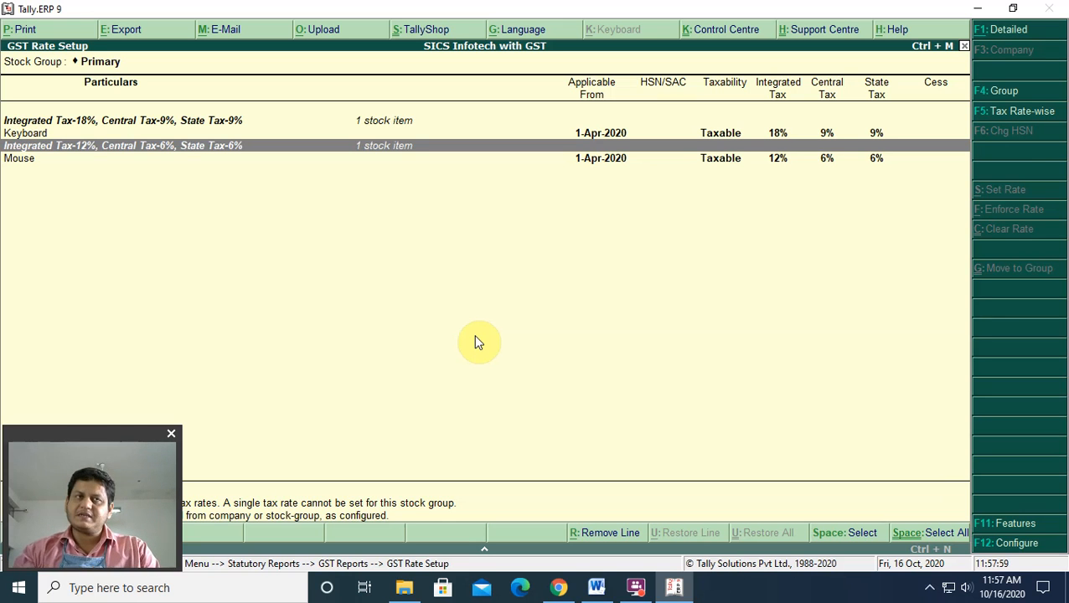
{"action": "key", "text": "Escape"}
{"action": "key", "text": "Escape"}
{"action": "key", "text": "Escape"}
{"action": "key", "text": "Escape"}
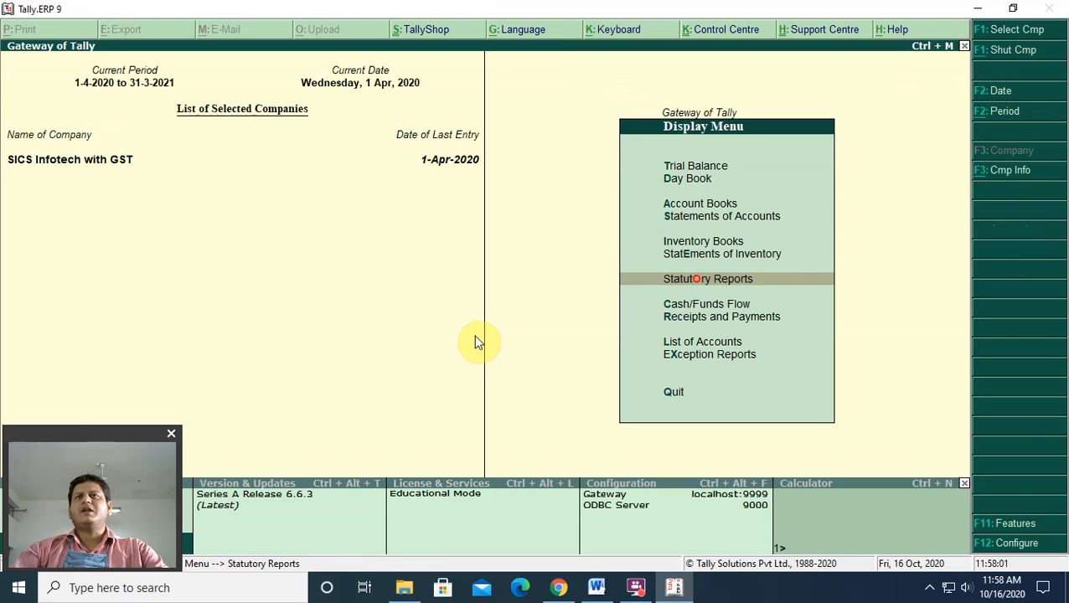
{"action": "key", "text": "v"}
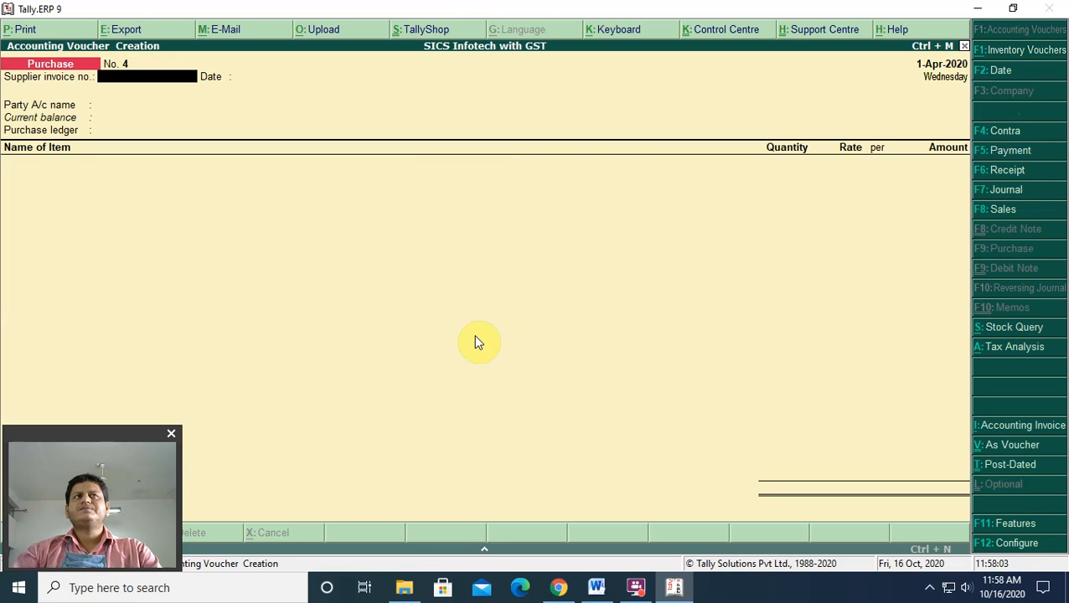
{"action": "key", "text": "Escape"}
{"action": "key", "text": "Return"}
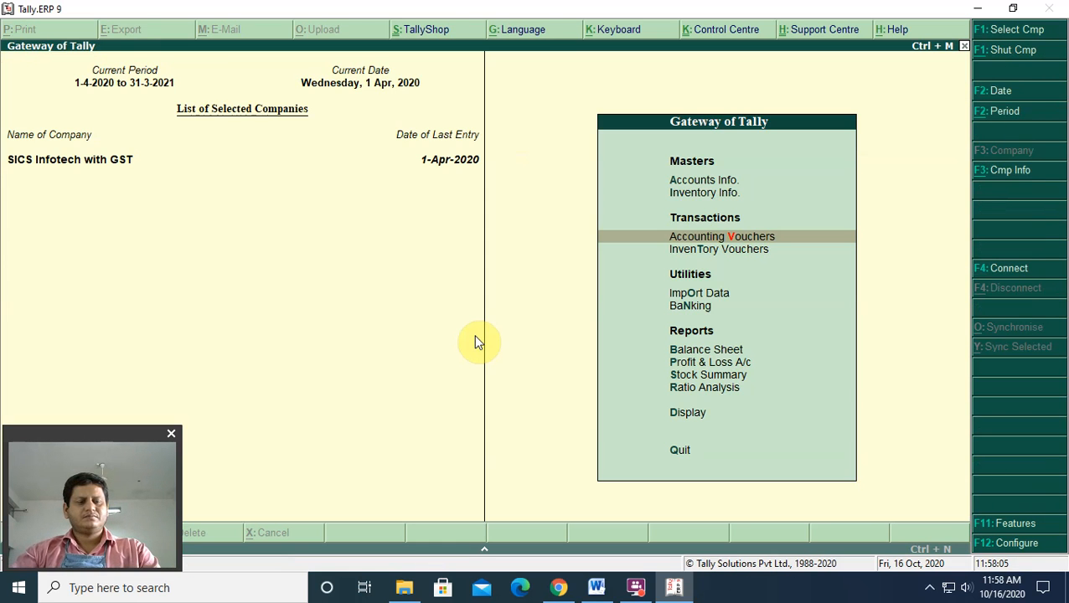
- Open the Local Supplies purchase voucher from the Day Book again
{"action": "key", "text": "d"}
{"action": "key", "text": "y"}
{"action": "key", "text": "Down"}
{"action": "key", "text": "Down"}
{"action": "key", "text": "Up"}
{"action": "key", "text": "Return"}
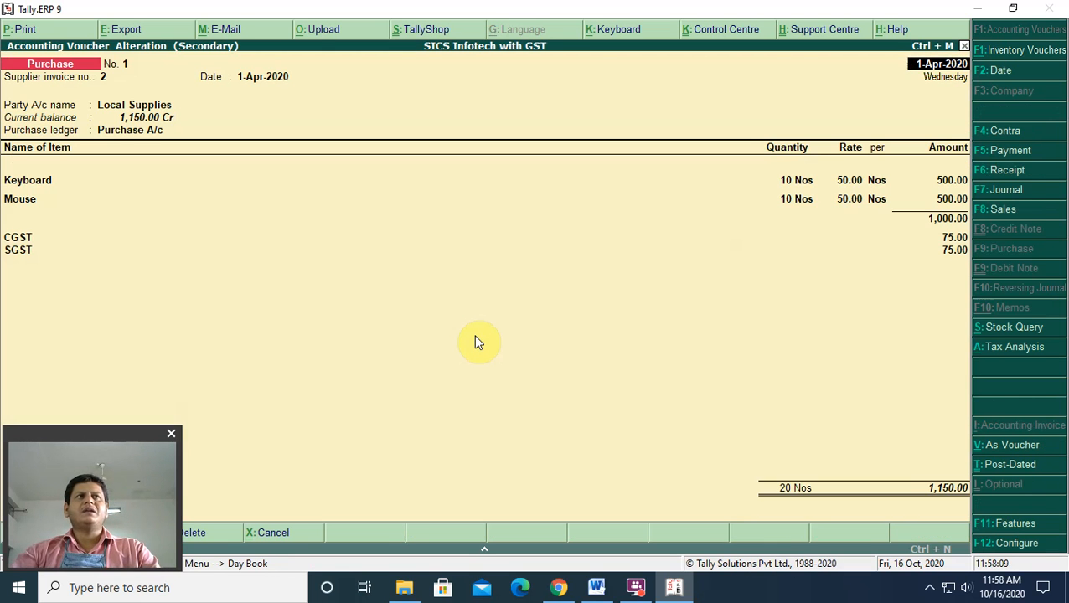
- Go through the voucher's supplier details and the Keyboard item's quantity up to its rate, keeping the existing entries
{"action": "key", "text": "Return"}
{"action": "key", "text": "Return"}
{"action": "key", "text": "Return"}
{"action": "key", "text": "Return"}
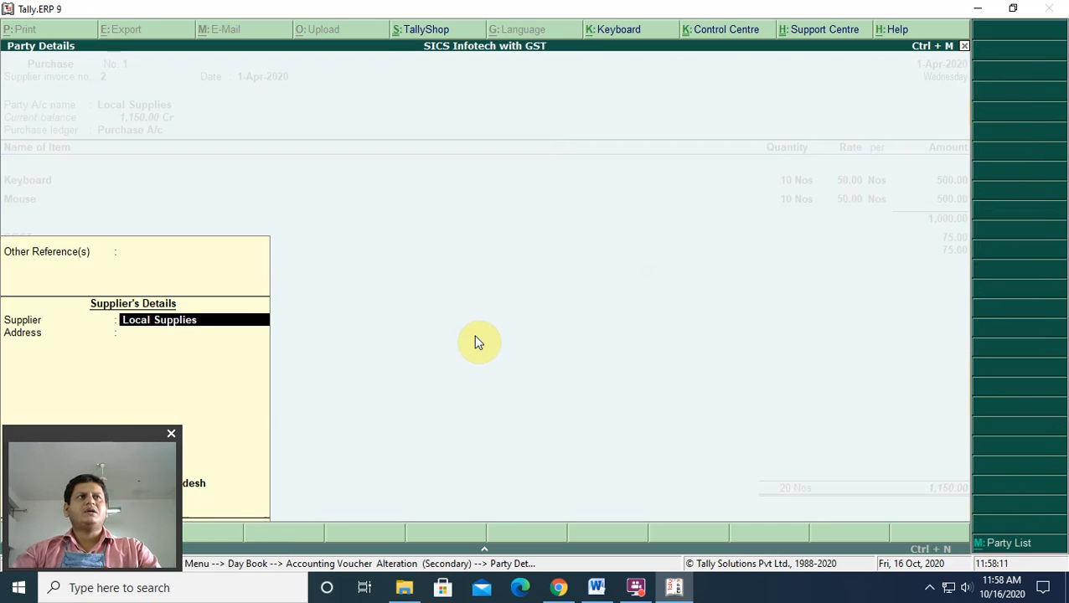
{"action": "key", "text": "Return"}
{"action": "key", "text": "Return"}
{"action": "key", "text": "Return"}
{"action": "key", "text": "Return"}
{"action": "key", "text": "Return"}
{"action": "key", "text": "Return"}
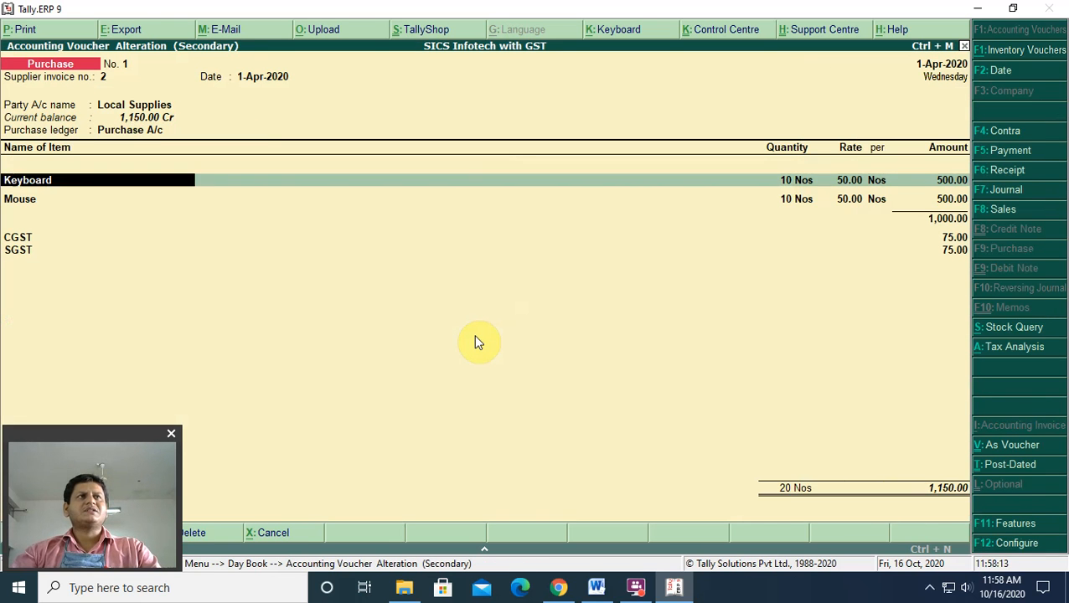
{"action": "key", "text": "Return"}
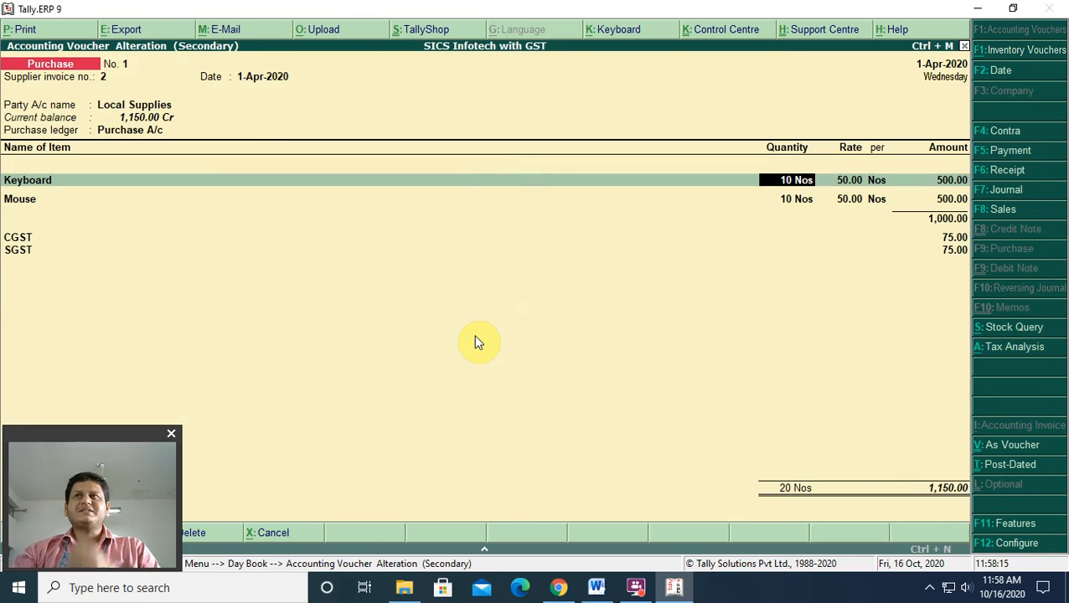
{"action": "key", "text": "Return"}
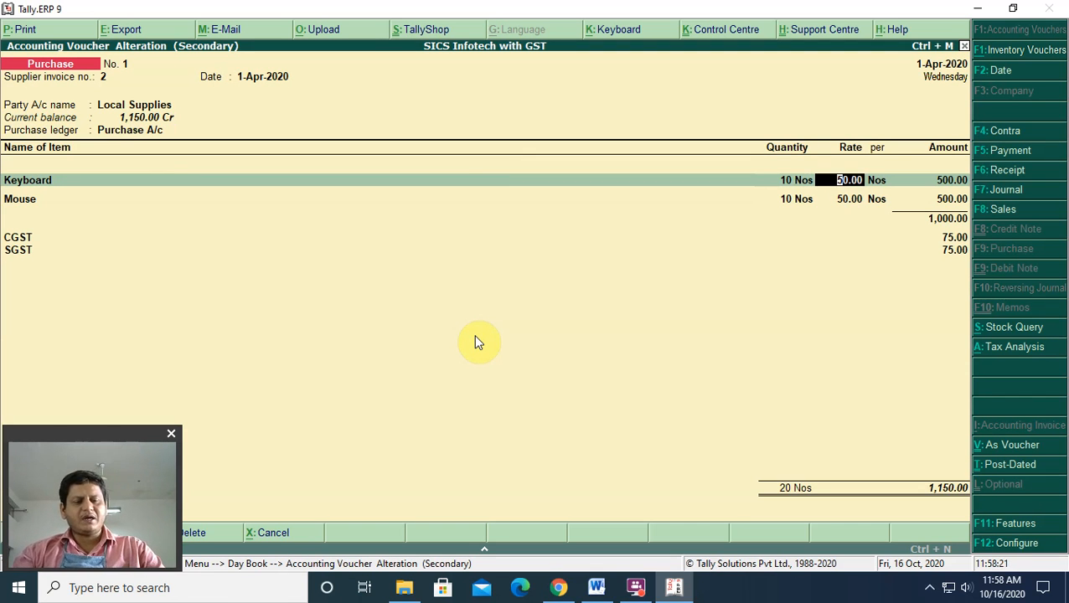
- Calculate 18% GST on the Keyboard amount with the built-in calculator as 500*18/100
{"action": "key", "text": "ctrl+n"}
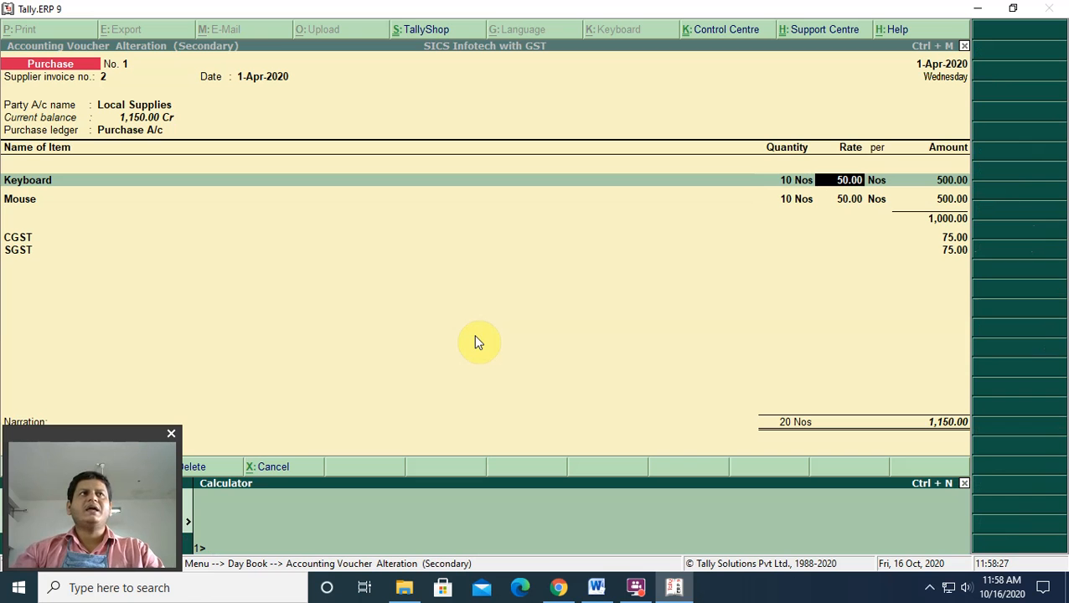
{"action": "type", "text": "00*"}
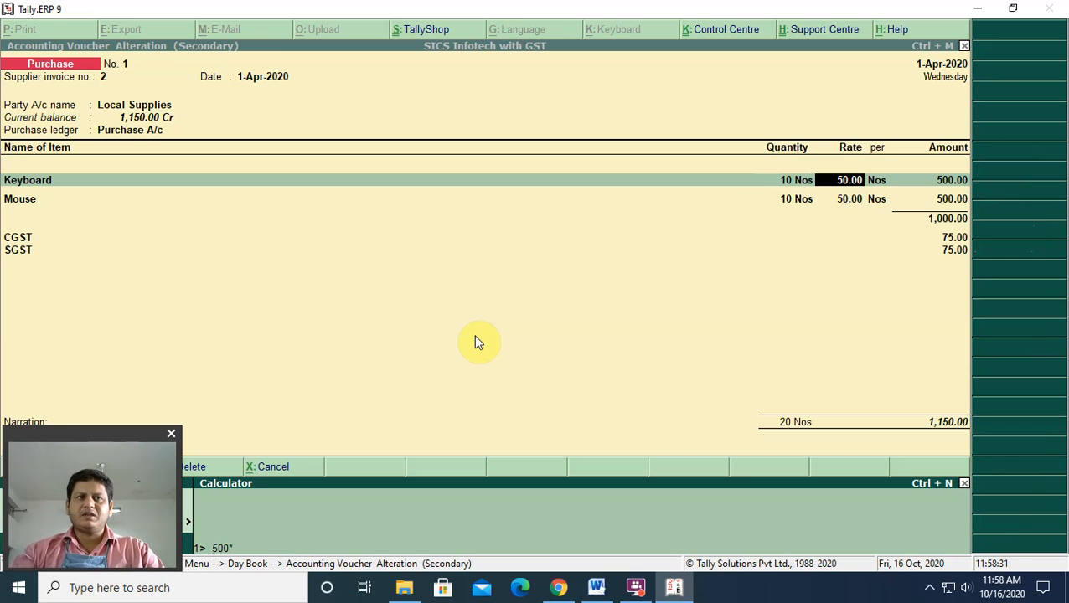
{"action": "type", "text": "18"}
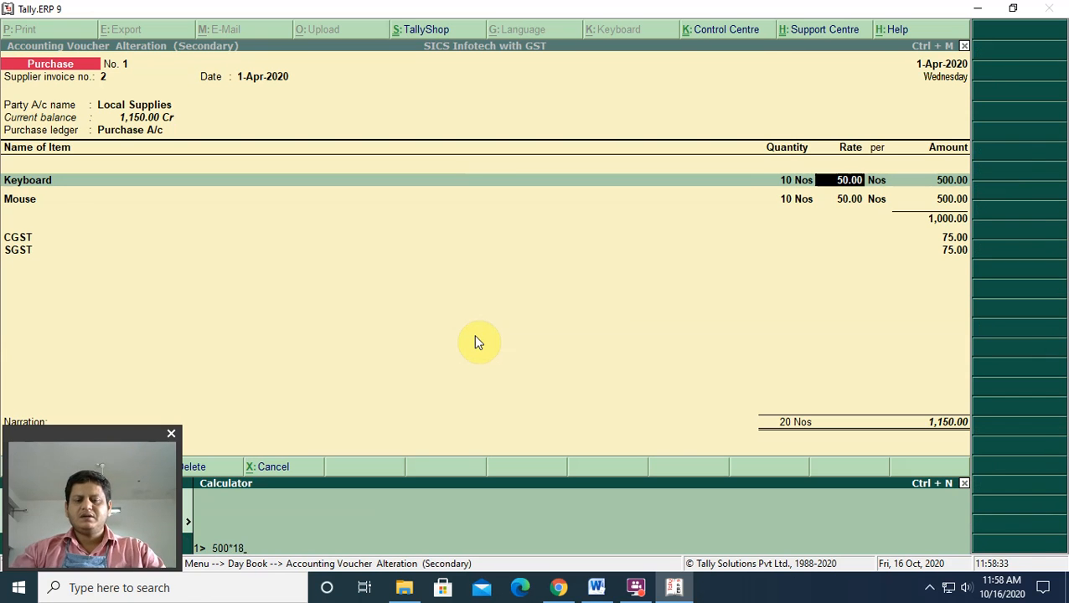
{"action": "type", "text": "/100"}
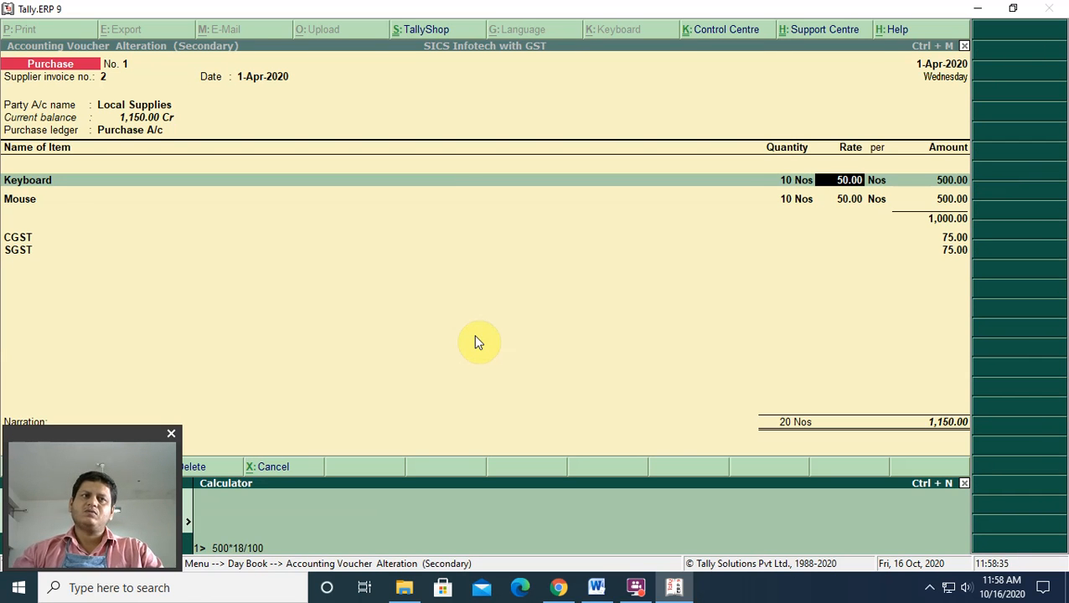
{"action": "key", "text": "Return"}
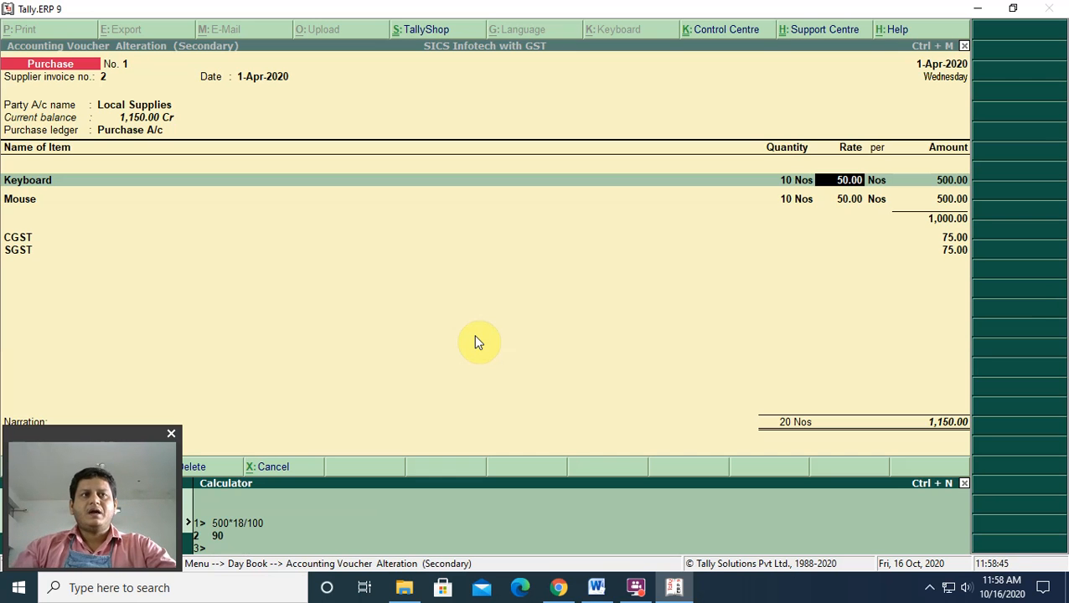
- Calculate 12% GST on the Mouse amount in the calculator as 500*12/100
{"action": "type", "text": "00"}
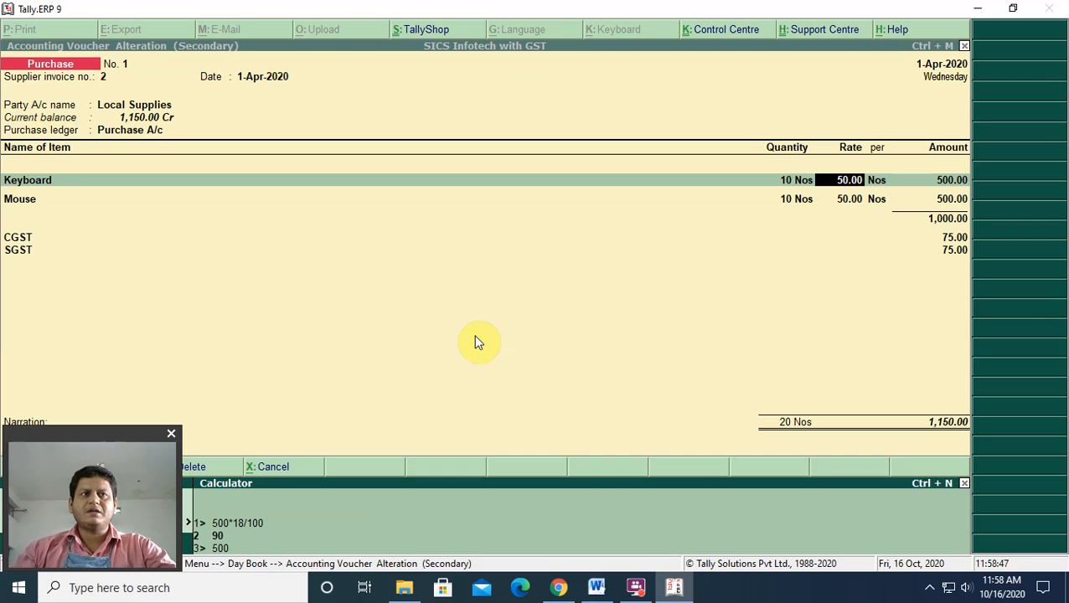
{"action": "type", "text": "*12"}
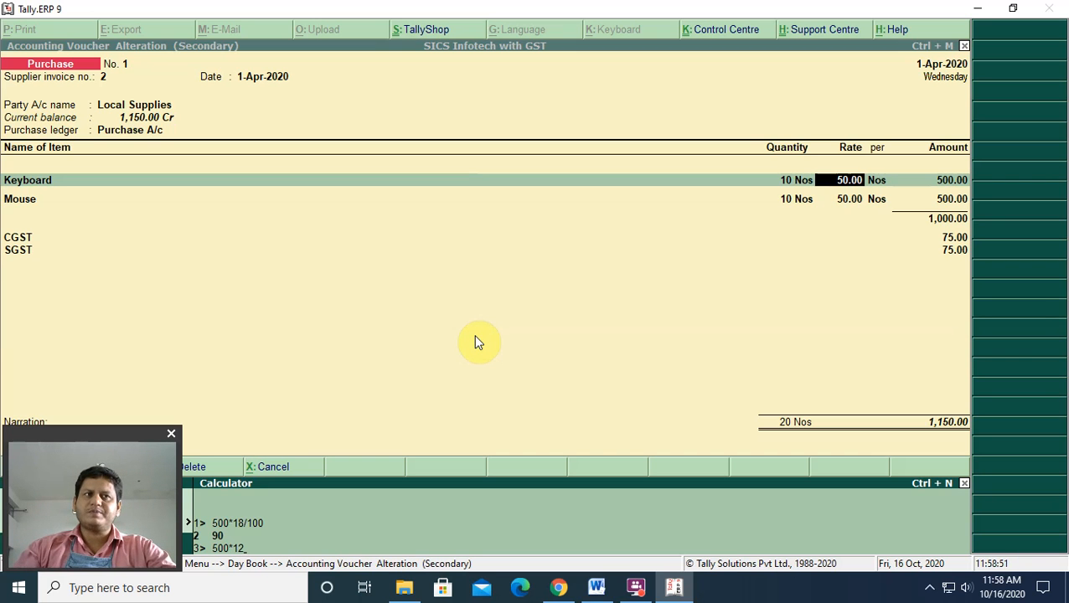
{"action": "type", "text": "/100"}
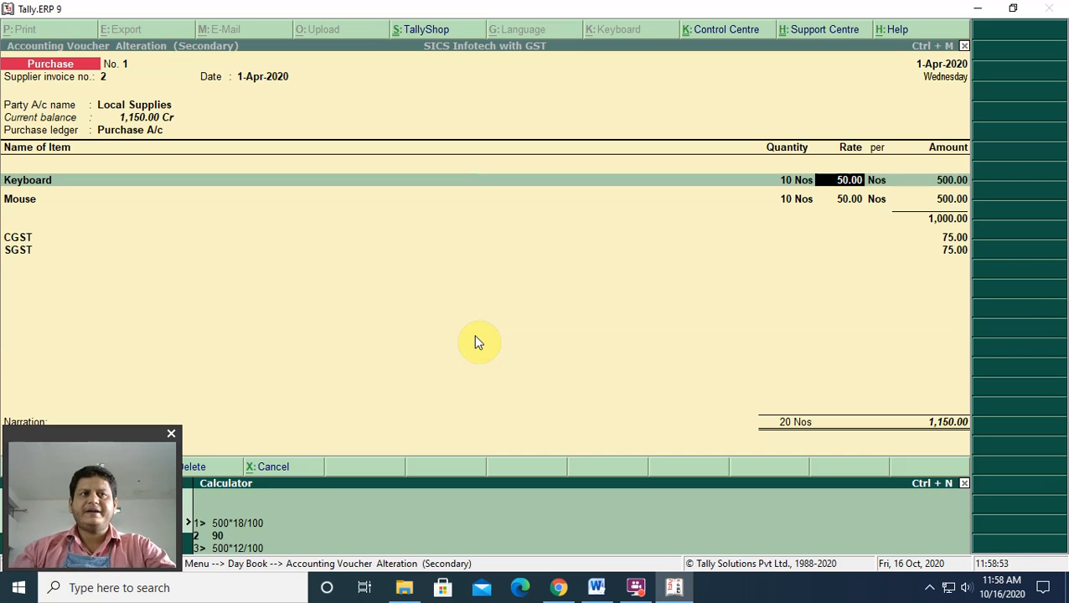
{"action": "key", "text": "Return"}
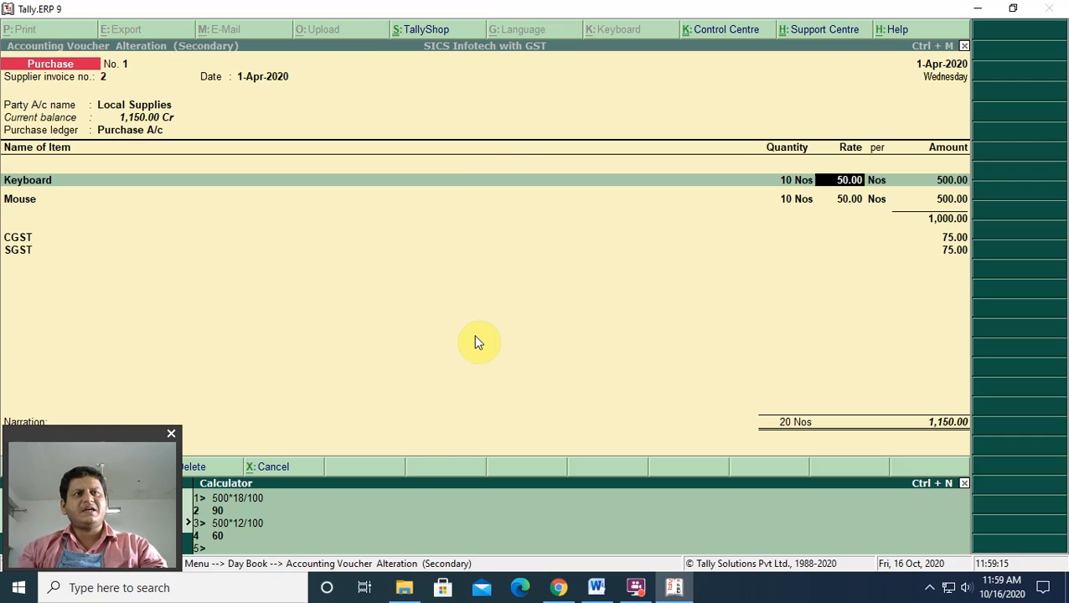
- Add the two items' GST amounts in the calculator as 90+60 and halve the total as 150/2
{"action": "type", "text": "9"}
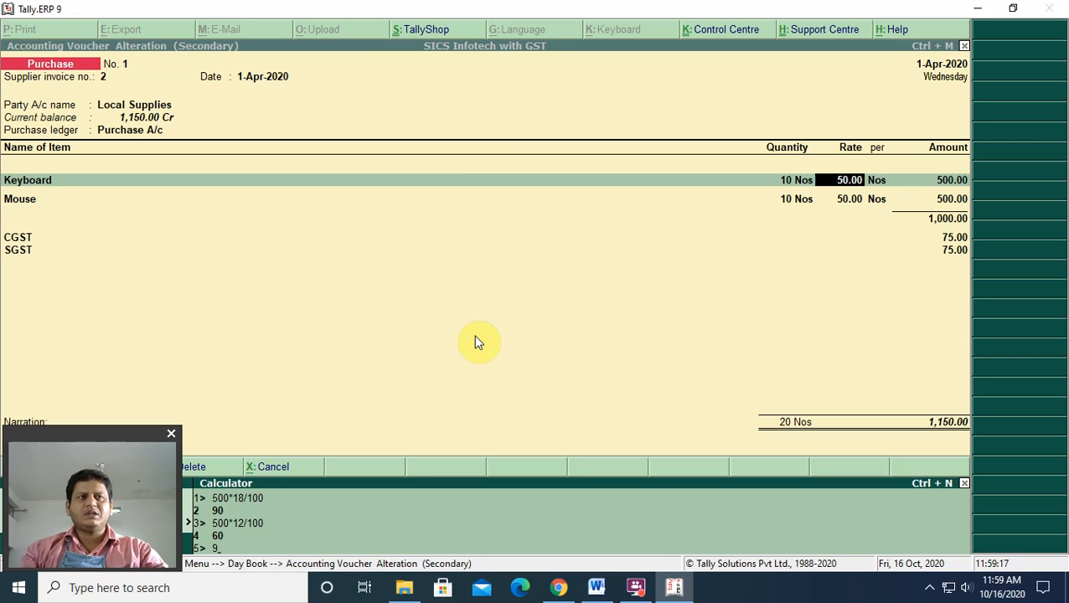
{"action": "type", "text": "0+"}
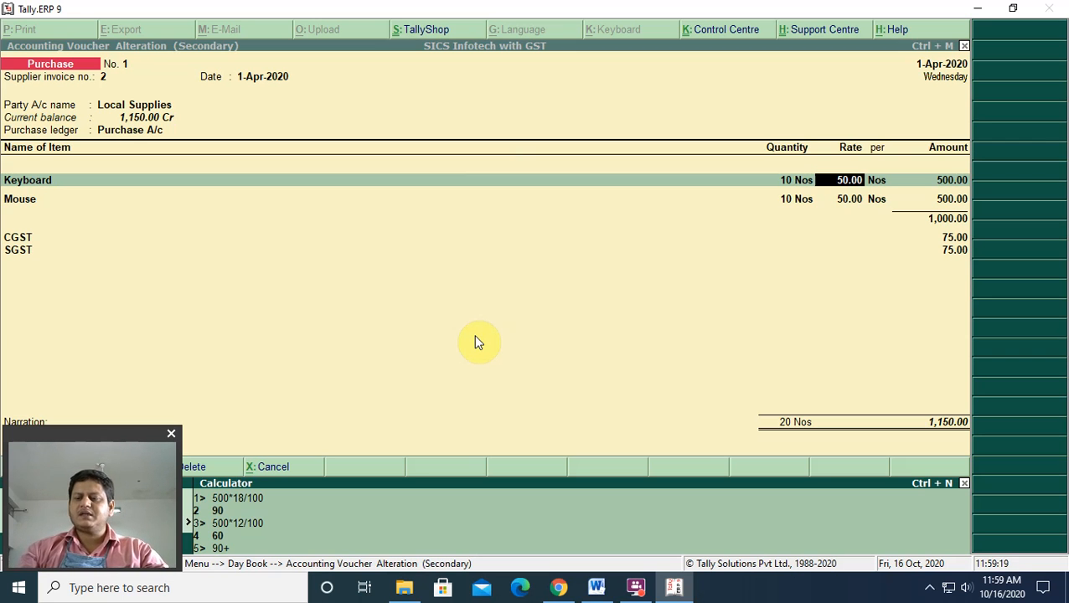
{"action": "type", "text": "60"}
{"action": "key", "text": "Return"}
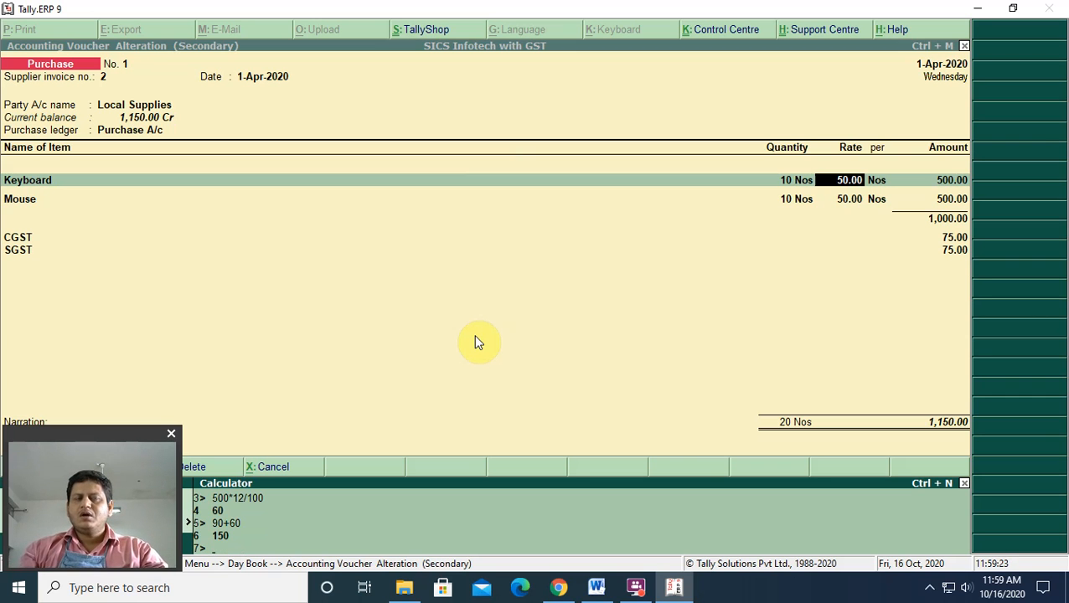
{"action": "type", "text": "15"}
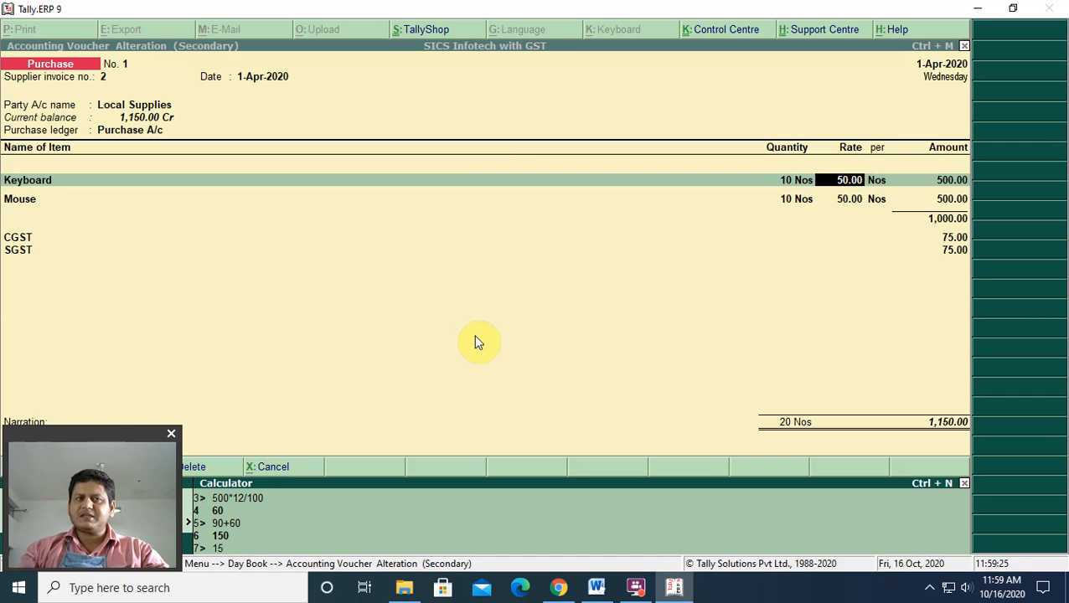
{"action": "type", "text": "0"}
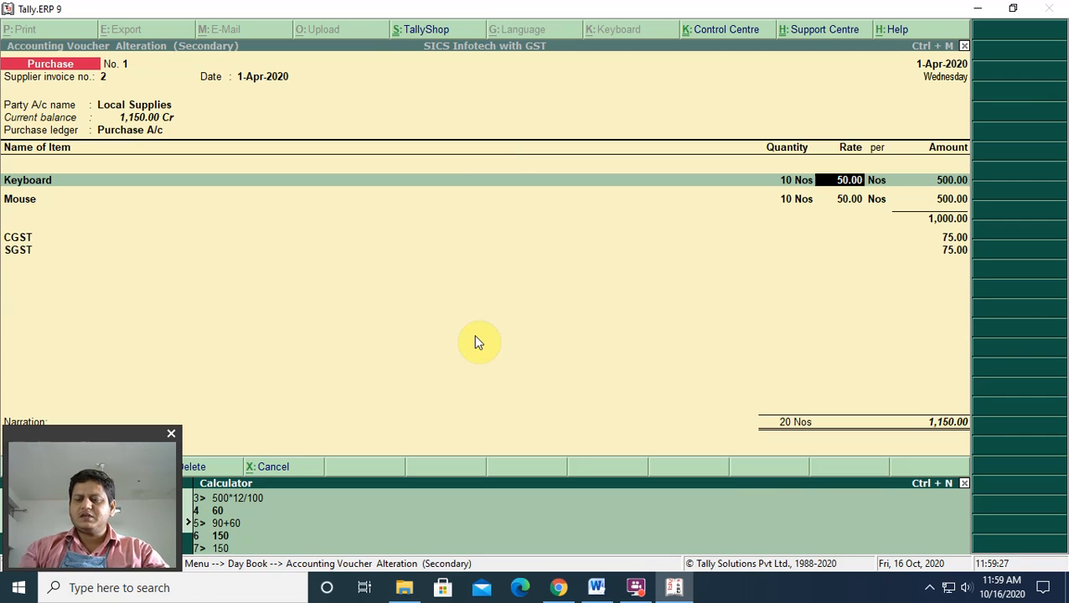
{"action": "type", "text": "/2"}
{"action": "key", "text": "Return"}
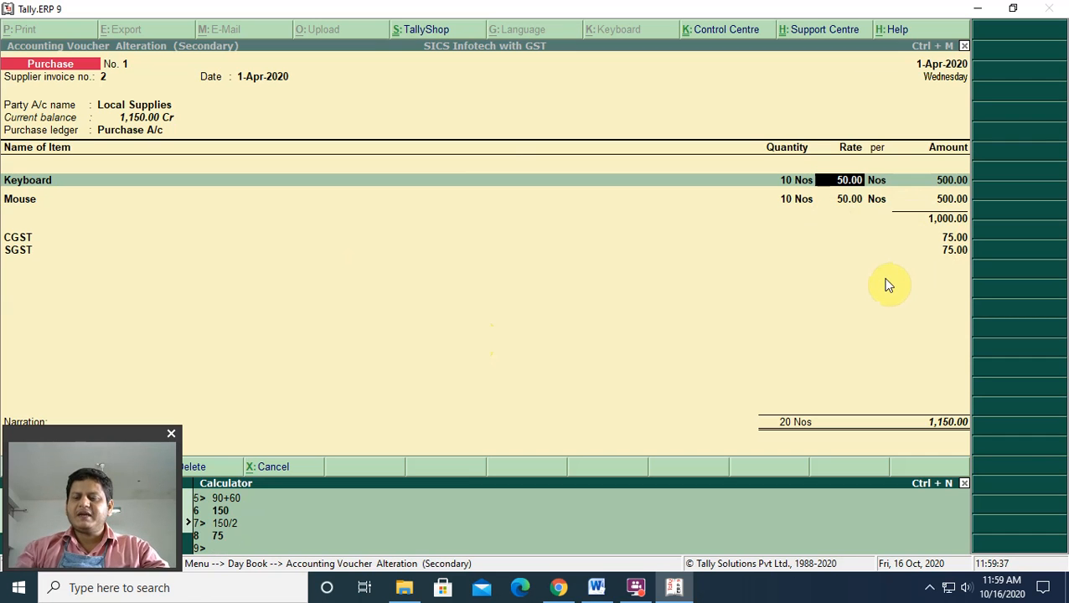
- Halve each item's GST in the calculator as 90/2 and 60/2, and add the halves as 45+30
{"action": "type", "text": "90/2"}
{"action": "key", "text": "Return"}
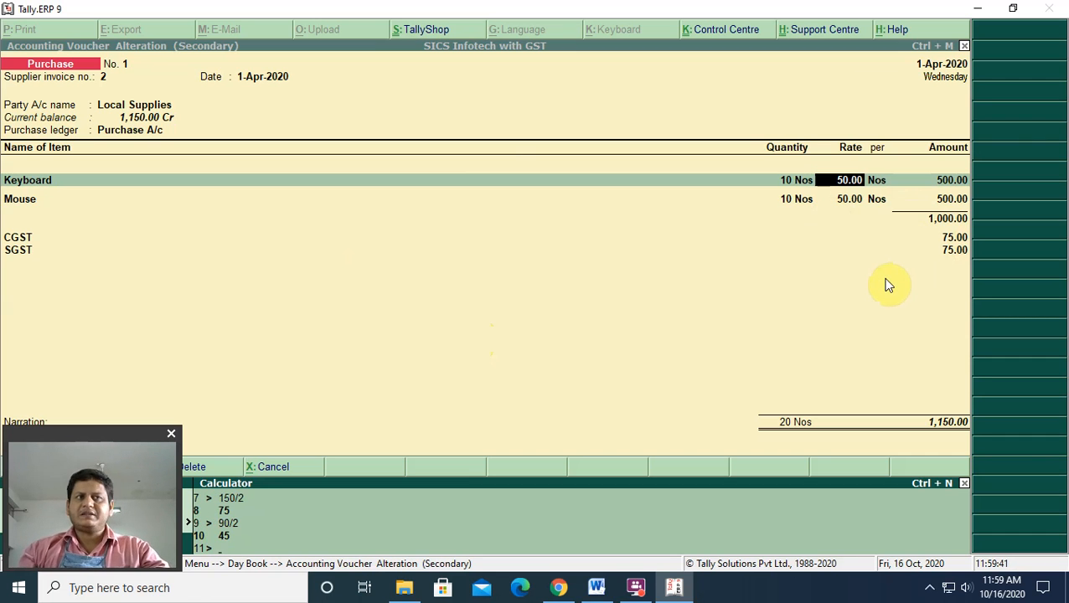
{"action": "type", "text": "6"}
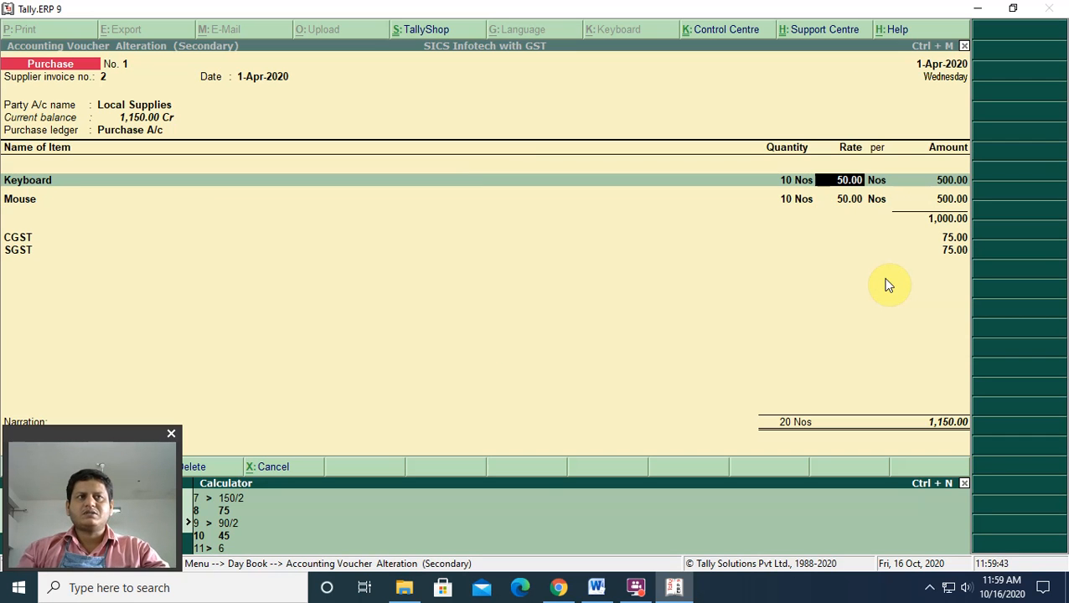
{"action": "type", "text": "0"}
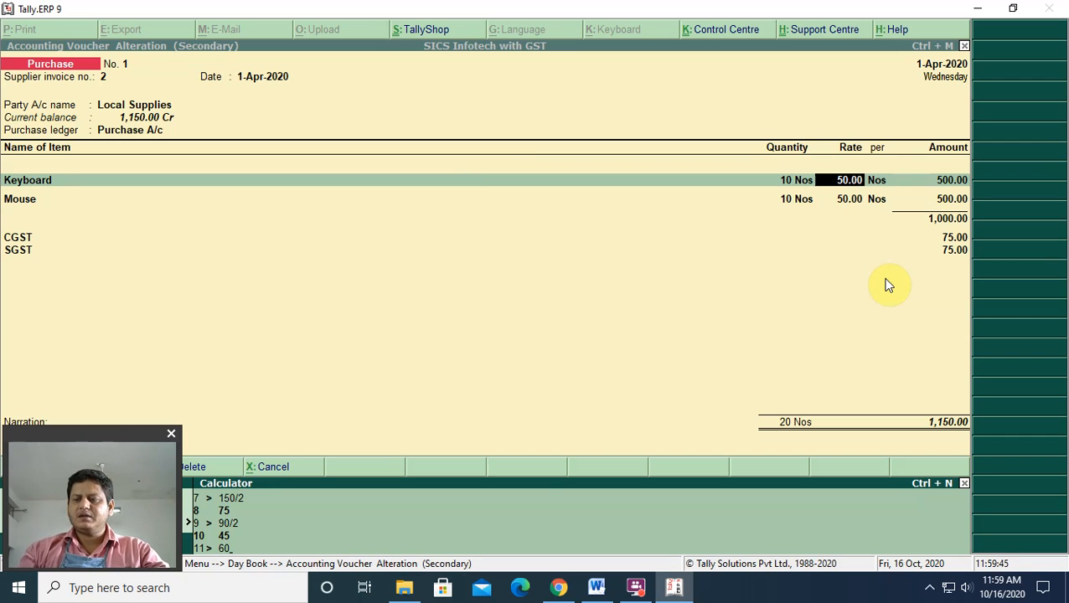
{"action": "type", "text": "/2"}
{"action": "key", "text": "Return"}
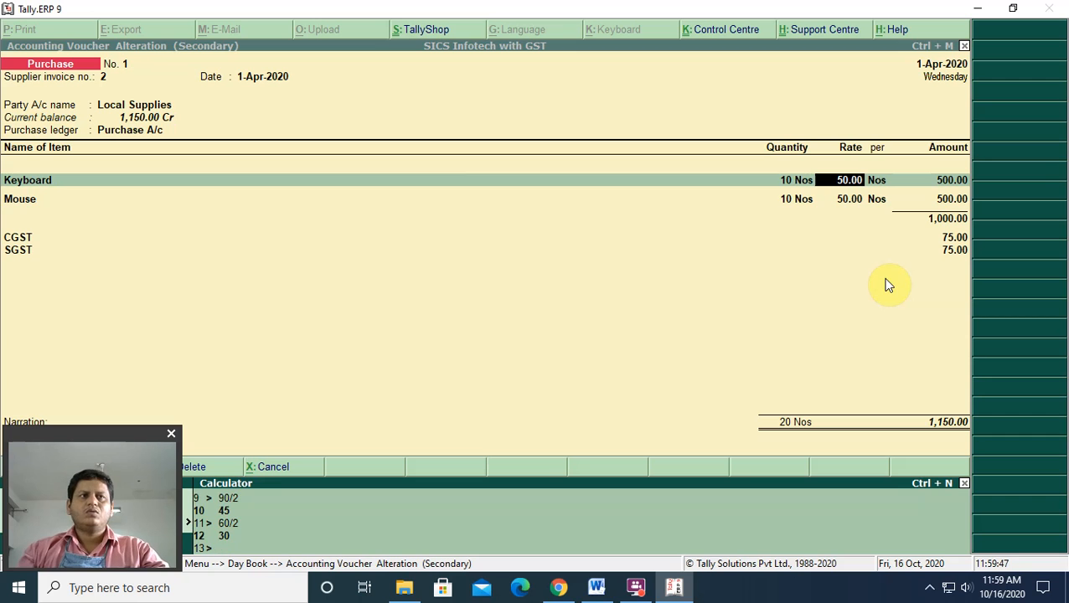
{"action": "type", "text": "45+30"}
{"action": "key", "text": "Return"}
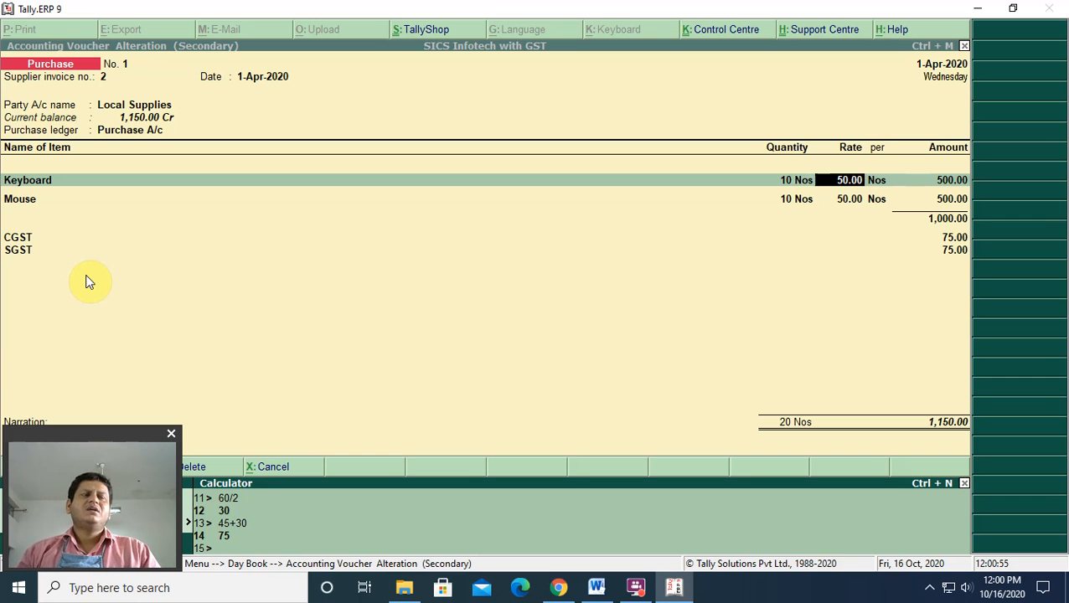
- Close the calculator and leave the purchase voucher without saving, returning to the Gateway of Tally
{"action": "key", "text": "Escape"}
{"action": "key", "text": "Escape"}
{"action": "key", "text": "Return"}
{"action": "key", "text": "Escape"}
{"action": "key", "text": "Escape"}
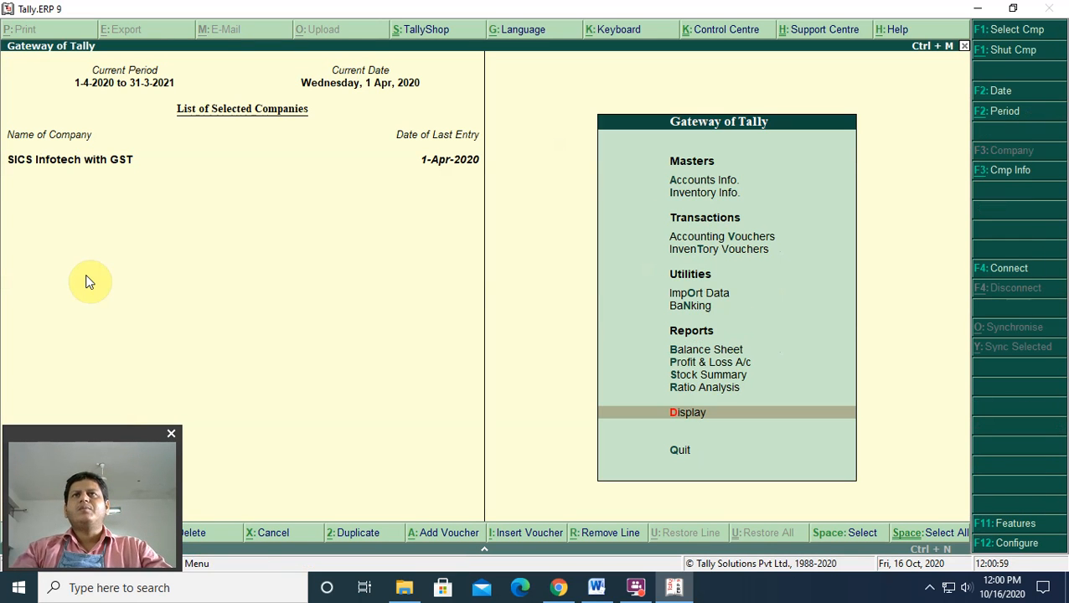
- Open the CGST ledger for single-ledger alteration
{"action": "key", "text": "Up"}
{"action": "key", "text": "Up"}
{"action": "key", "text": "Up"}
{"action": "key", "text": "Up"}
{"action": "key", "text": "Up"}
{"action": "key", "text": "Up"}
{"action": "key", "text": "Up"}
{"action": "key", "text": "Up"}
{"action": "key", "text": "Up"}
{"action": "key", "text": "Up"}
{"action": "key", "text": "Return"}
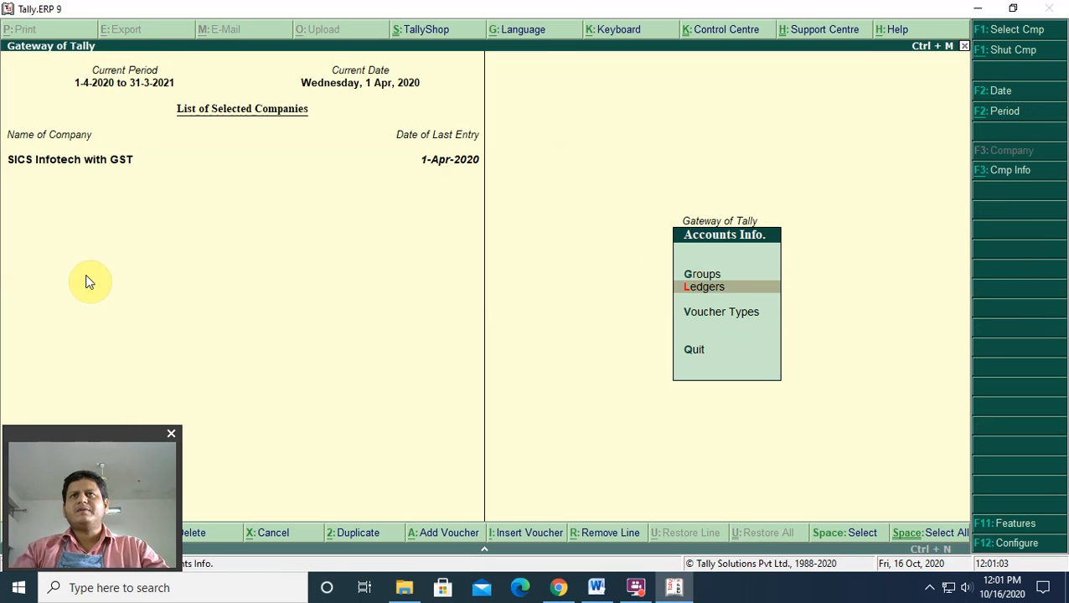
{"action": "key", "text": "Down"}
{"action": "key", "text": "Return"}
{"action": "key", "text": "Down"}
{"action": "key", "text": "Down"}
{"action": "key", "text": "Return"}
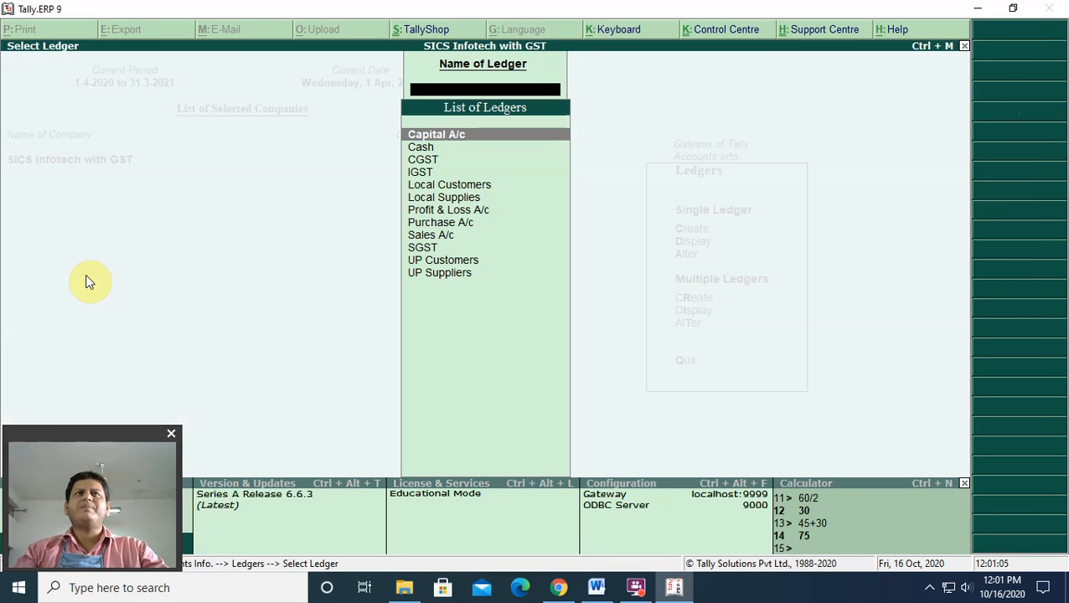
{"action": "key", "text": "Down"}
{"action": "key", "text": "Down"}
{"action": "key", "text": "Down"}
{"action": "key", "text": "Up"}
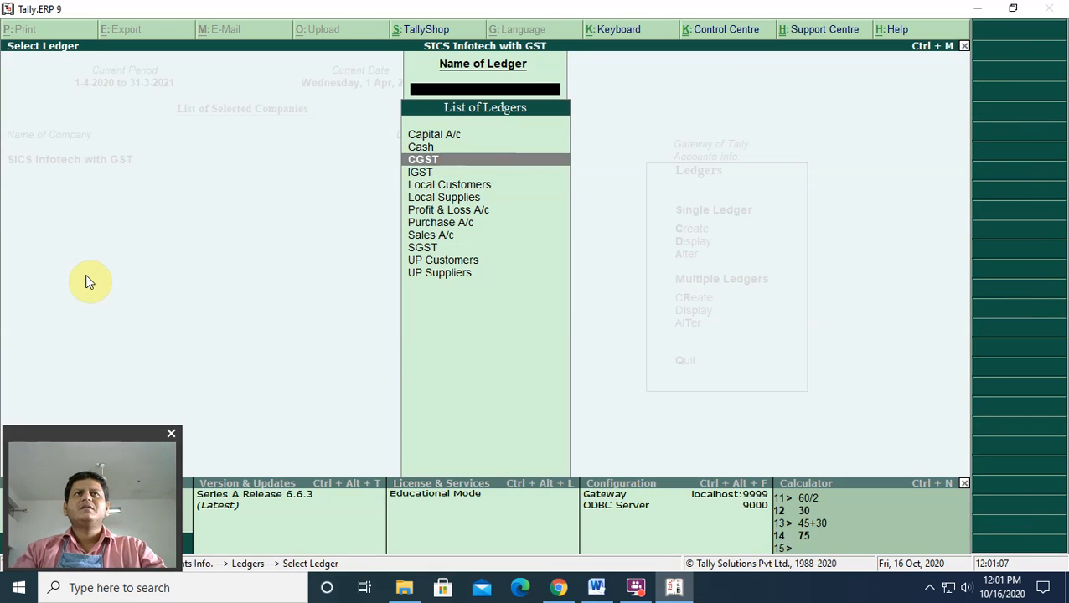
{"action": "key", "text": "Return"}
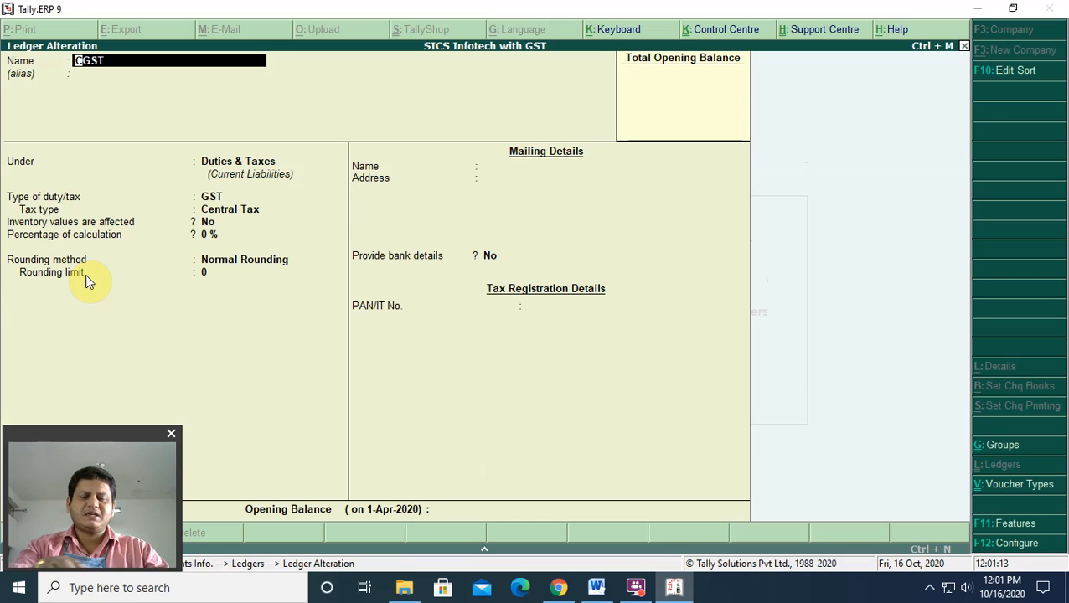
{"action": "key", "text": "Delete"}
{"action": "type", "text": "Input"}
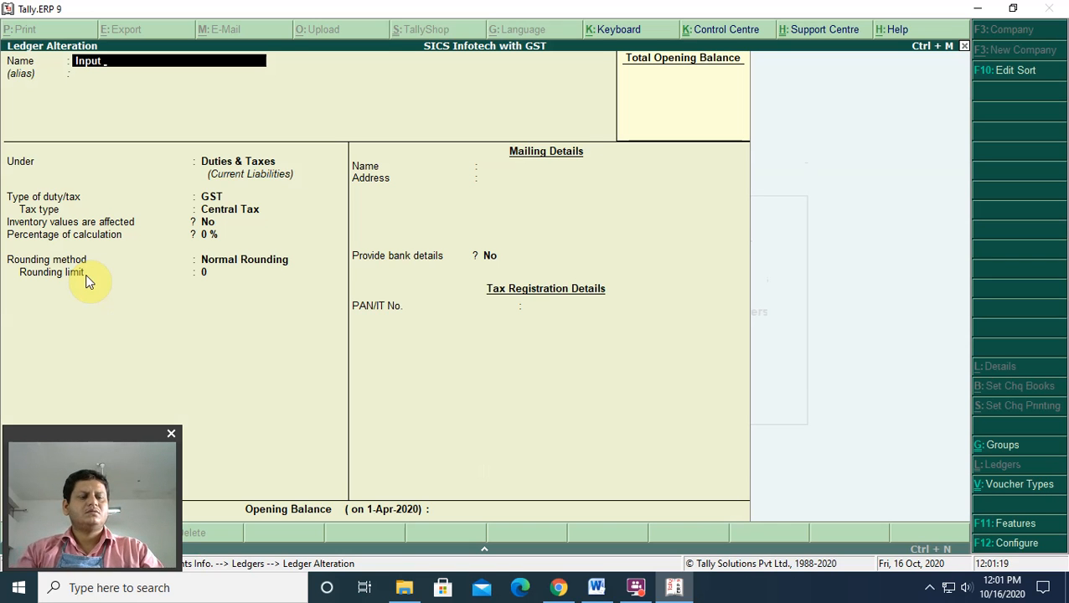
{"action": "key", "text": "BackSpace"}
{"action": "key", "text": "BackSpace"}
{"action": "key", "text": "BackSpace"}
{"action": "key", "text": "BackSpace"}
{"action": "key", "text": "BackSpace"}
{"action": "key", "text": "BackSpace"}
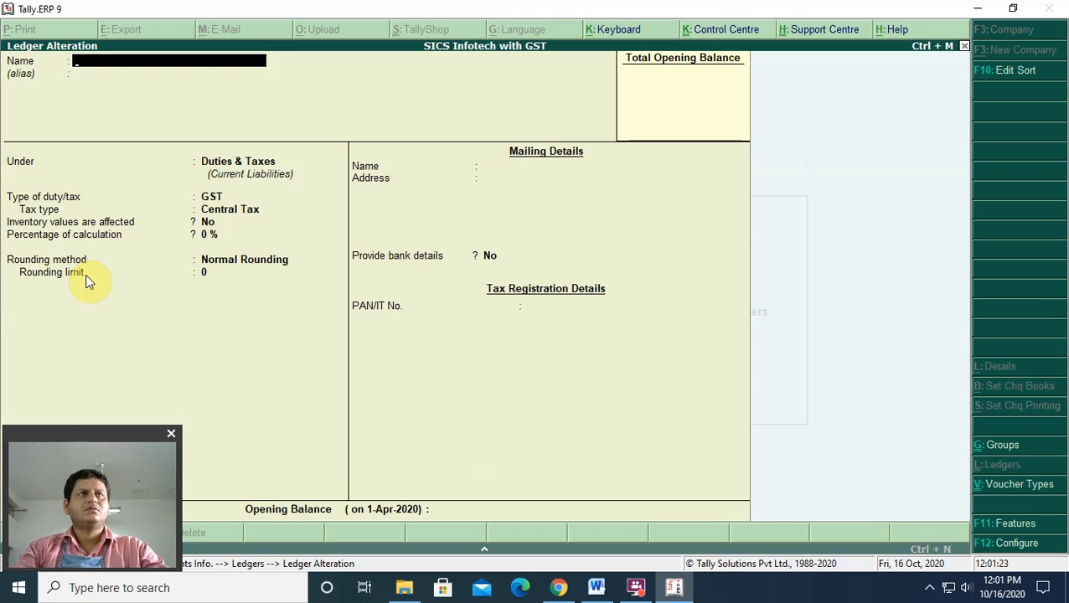
{"action": "key", "text": "Escape"}
{"action": "key", "text": "Return"}
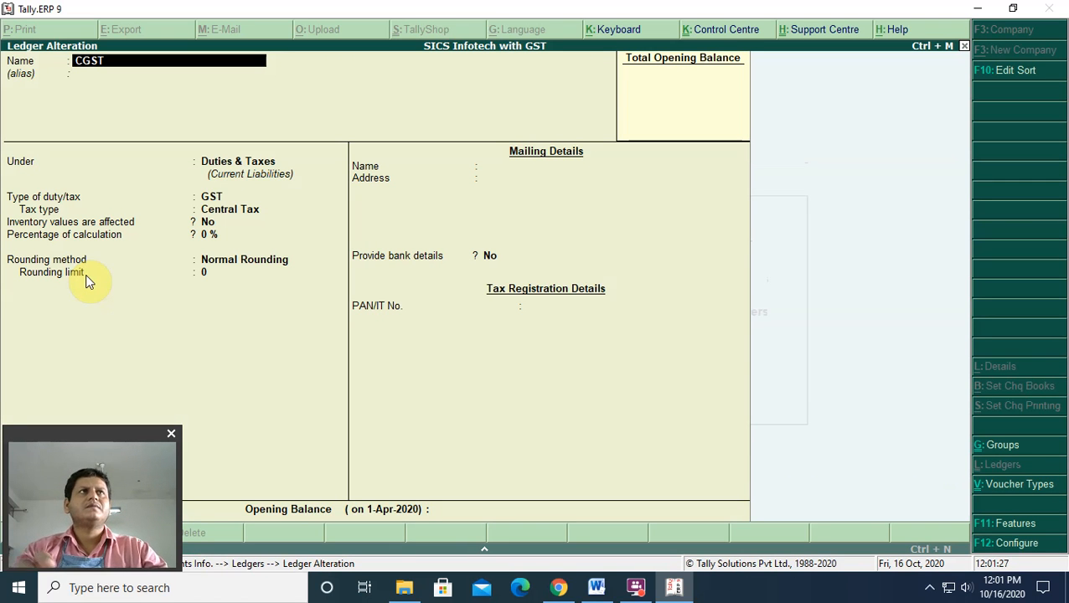
{"action": "type", "text": "In"}
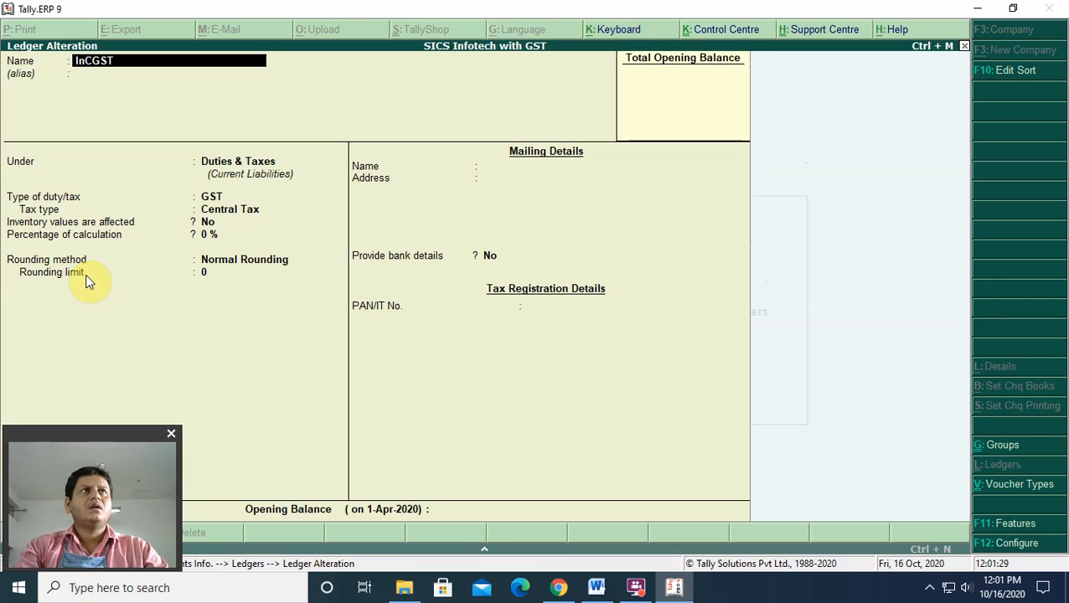
{"action": "key", "text": "BackSpace"}
{"action": "key", "text": "BackSpace"}
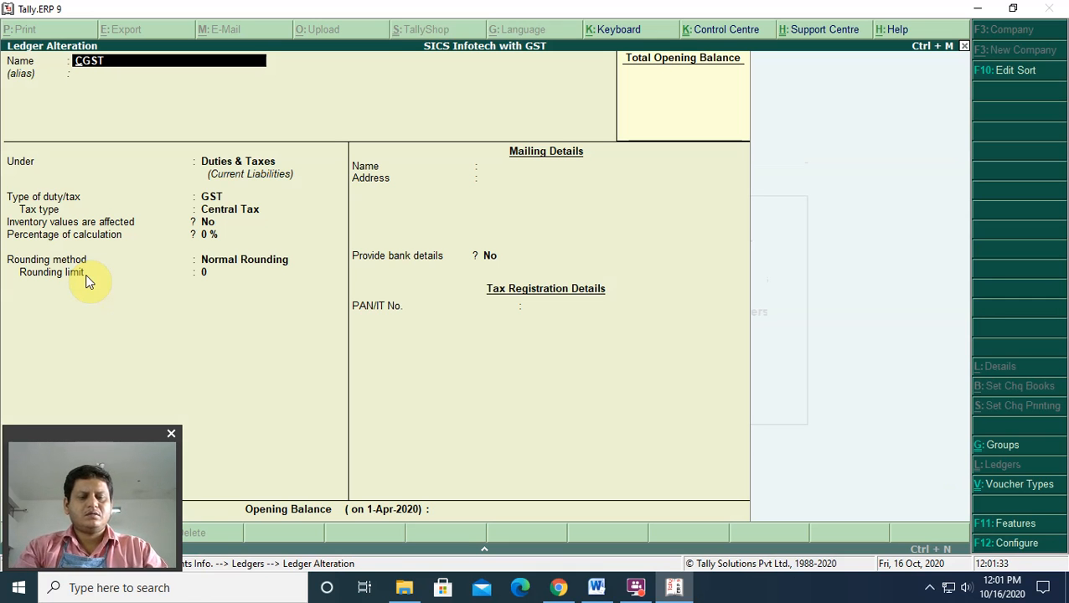
- Rename the CGST ledger as INPUT CGST @ 9%
{"action": "type", "text": "INPU"}
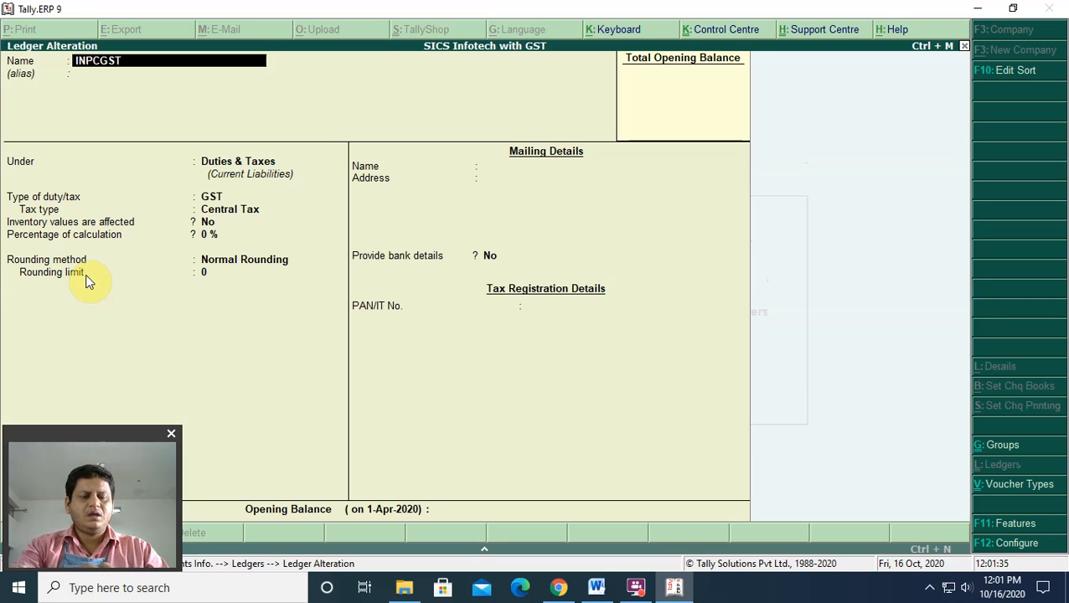
{"action": "type", "text": "T"}
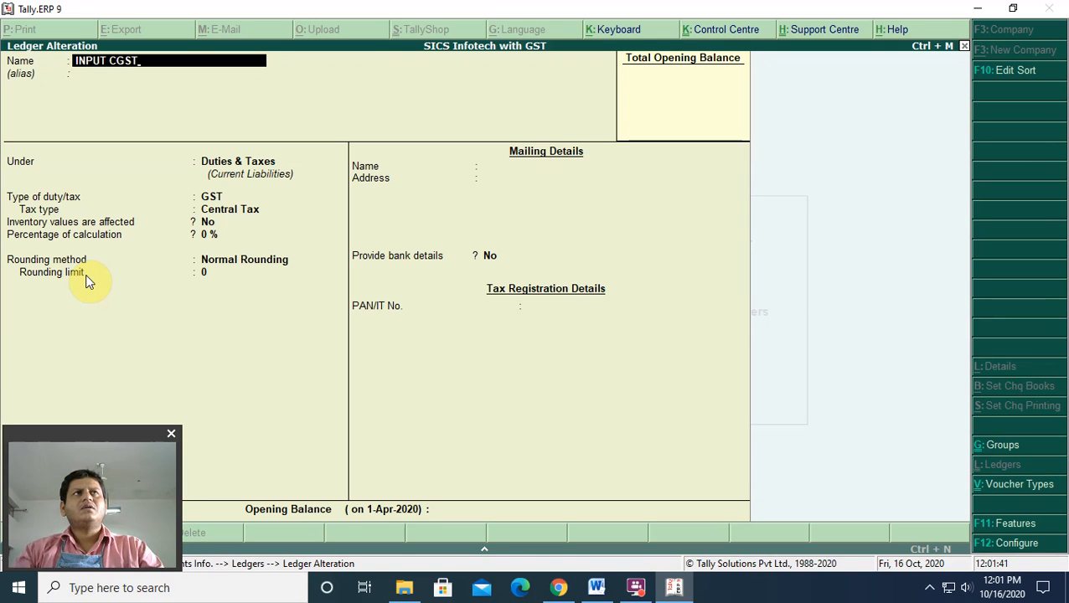
{"action": "type", "text": "@"}
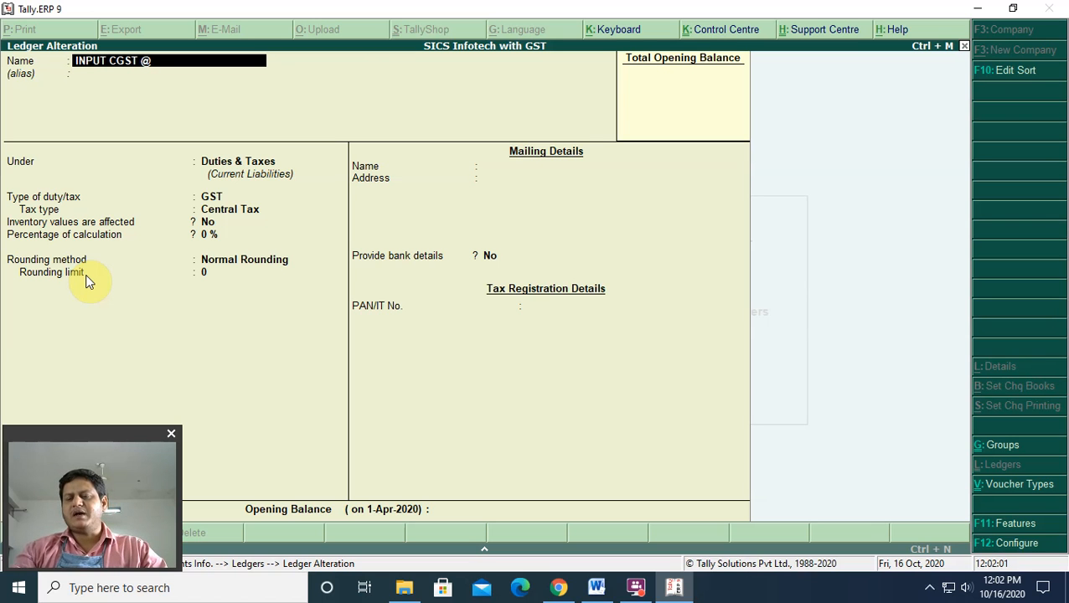
{"action": "type", "text": "9"}
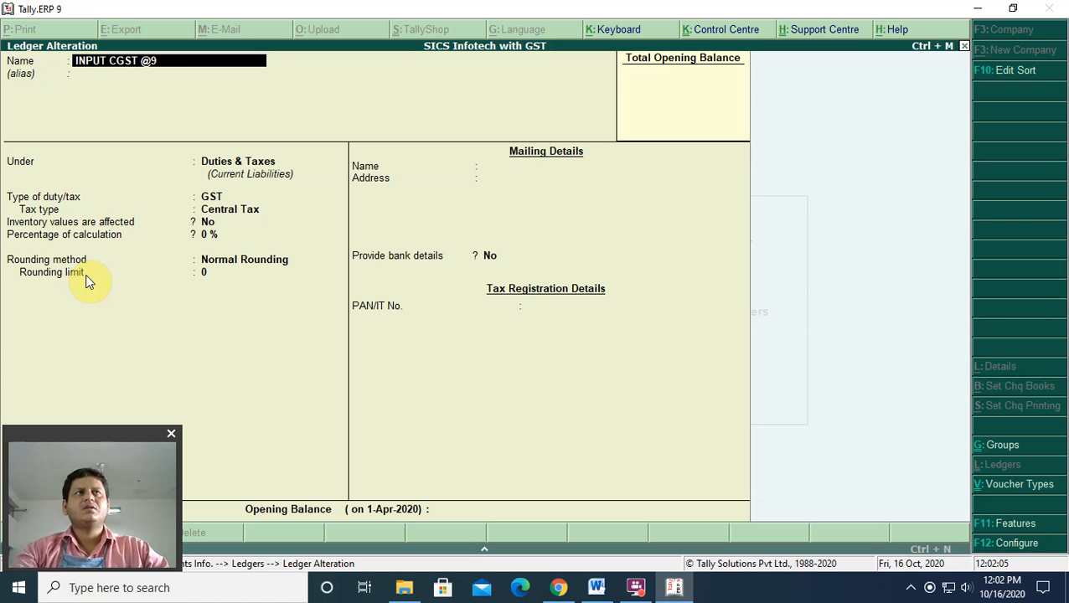
{"action": "key", "text": "BackSpace"}
{"action": "type", "text": "9%"}
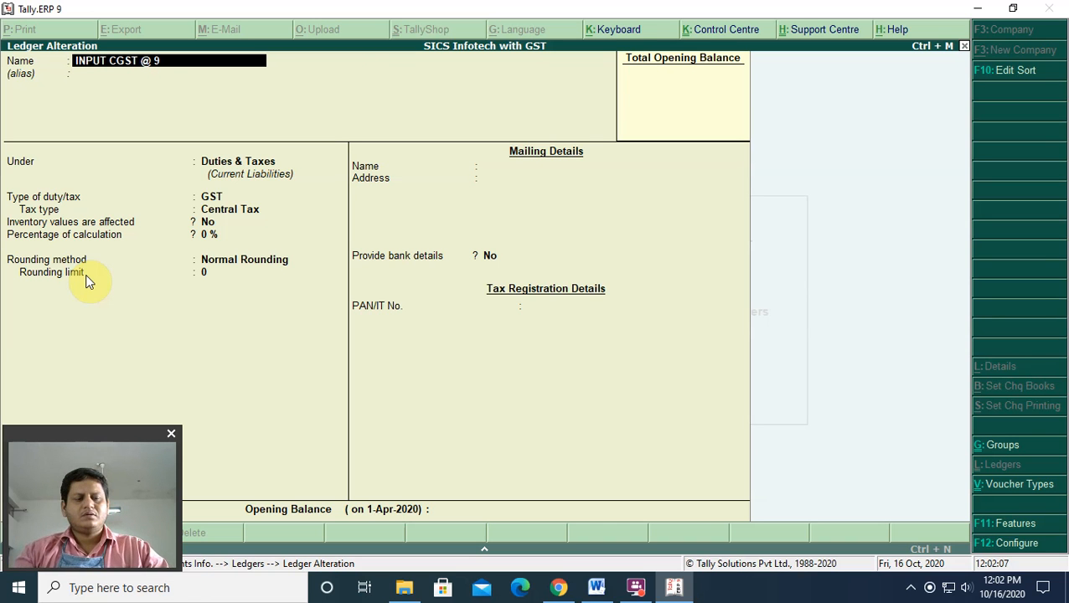
- Keep the remaining details of the INPUT CGST @ 9% ledger and save it
{"action": "key", "text": "Return"}
{"action": "key", "text": "Return"}
{"action": "key", "text": "Return"}
{"action": "key", "text": "Return"}
{"action": "key", "text": "Return"}
{"action": "key", "text": "Return"}
{"action": "key", "text": "Return"}
{"action": "key", "text": "Return"}
{"action": "key", "text": "Return"}
{"action": "key", "text": "Return"}
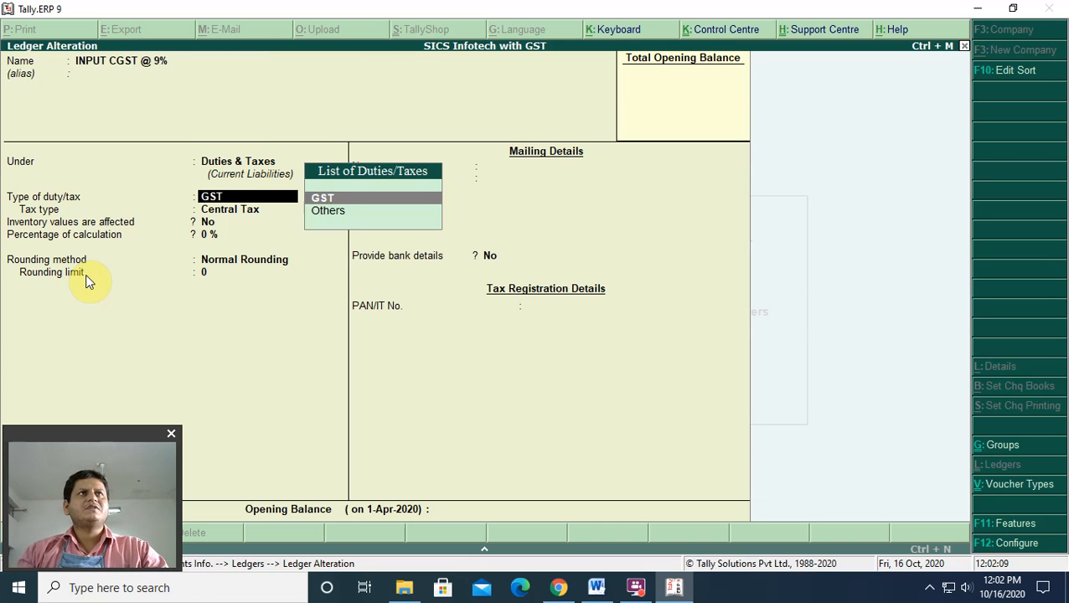
{"action": "key", "text": "Return"}
{"action": "left_click", "coordinate": [85, 274]}
{"action": "key", "text": "Return"}
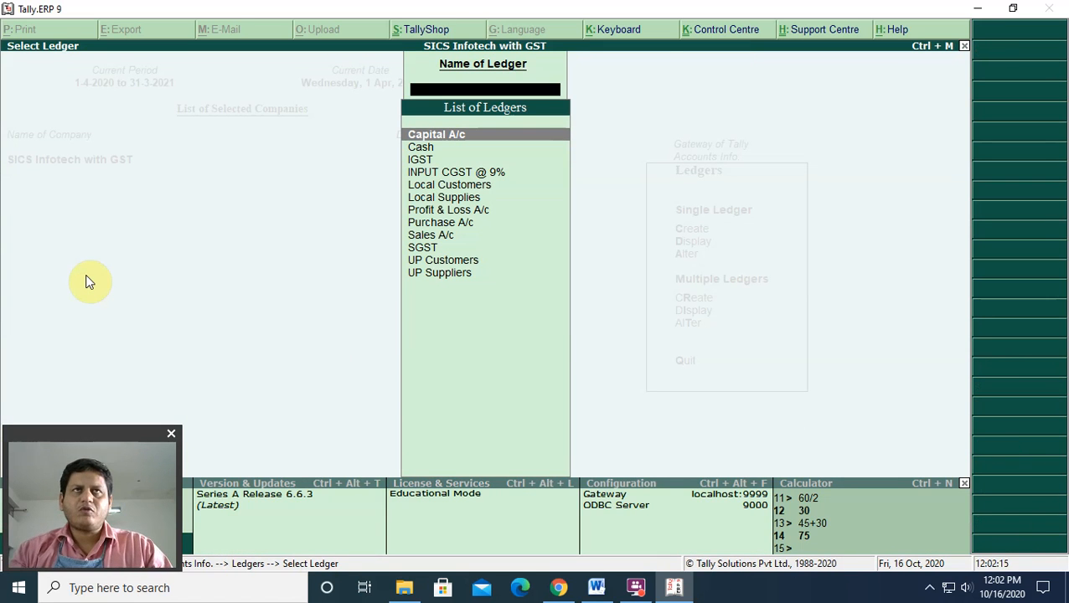
- Open the SGST ledger for alteration with its original name intact
{"action": "key", "text": "Down"}
{"action": "key", "text": "Down"}
{"action": "key", "text": "Down"}
{"action": "key", "text": "Down"}
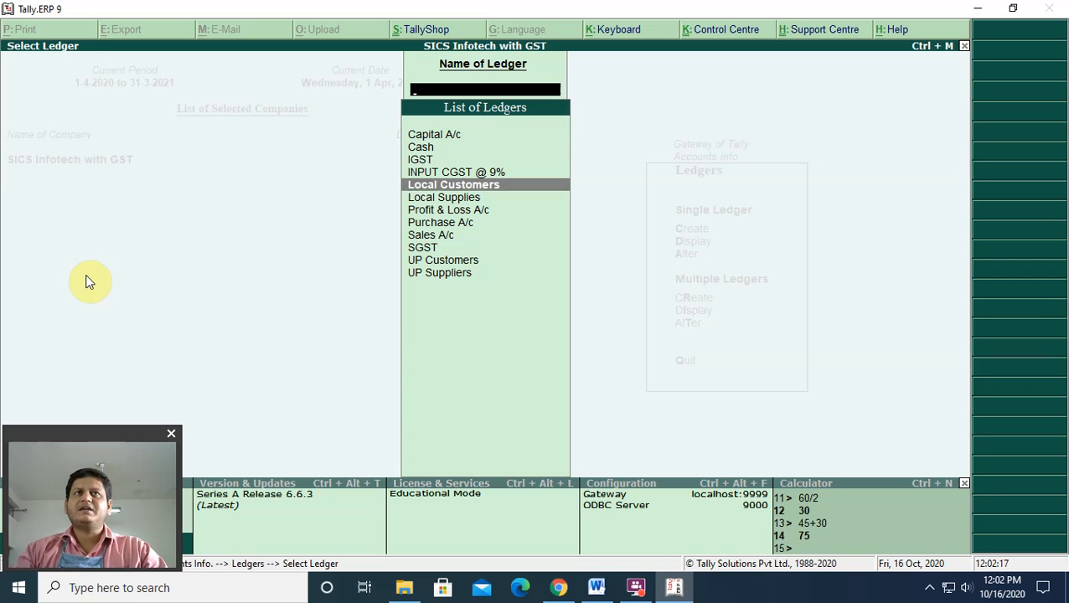
{"action": "key", "text": "Down"}
{"action": "key", "text": "Down"}
{"action": "key", "text": "Down"}
{"action": "key", "text": "Down"}
{"action": "key", "text": "Down"}
{"action": "key", "text": "Return"}
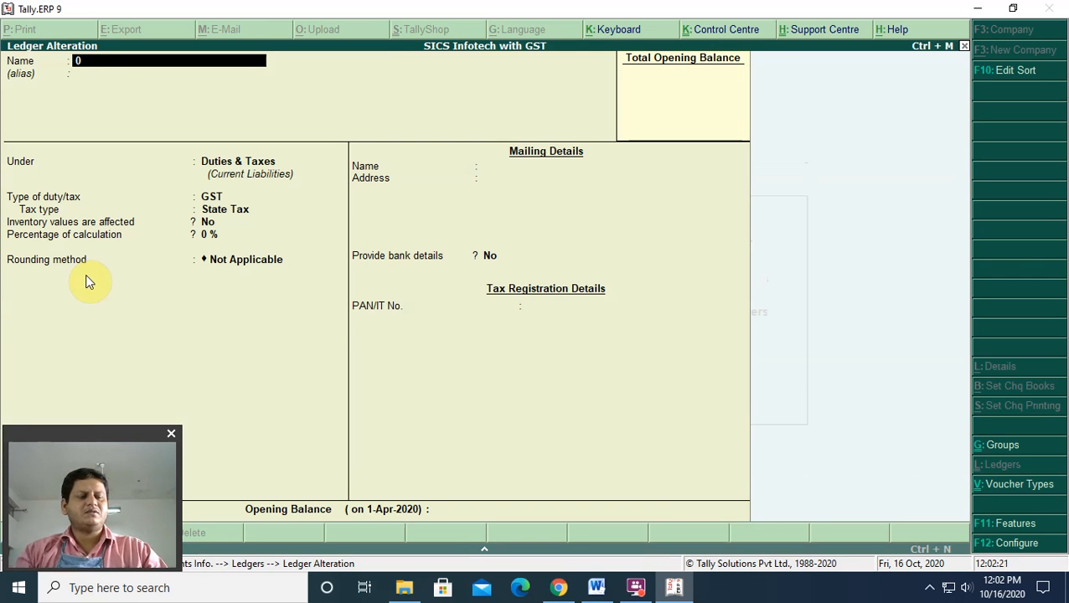
{"action": "key", "text": "Escape"}
{"action": "key", "text": "Return"}
{"action": "key", "text": "Return"}
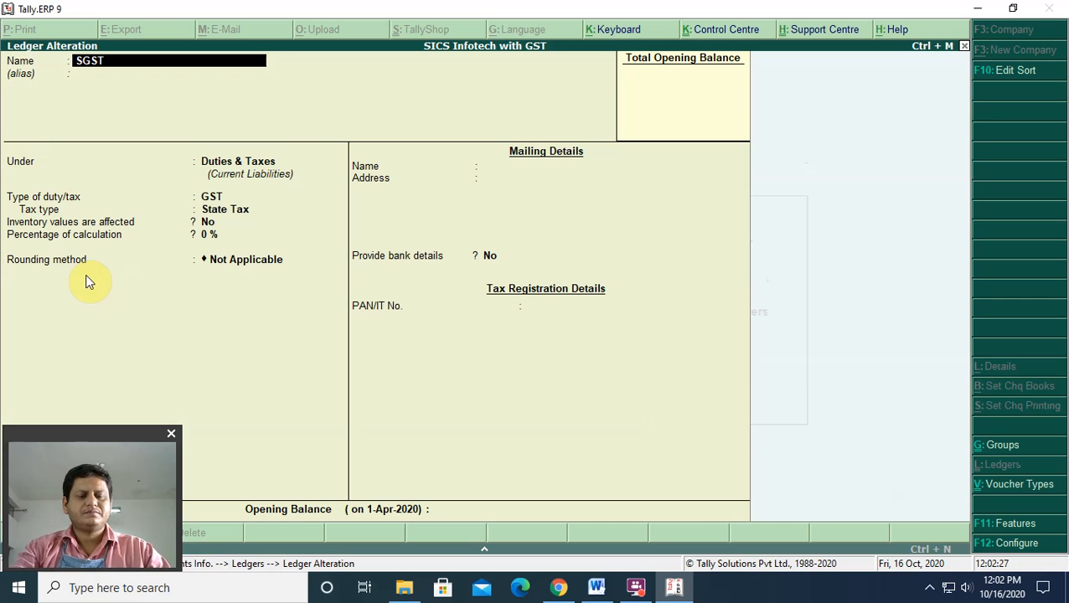
- Rename the SGST ledger as INPUT SGST@ 9%
{"action": "type", "text": "INPUT SGST"}
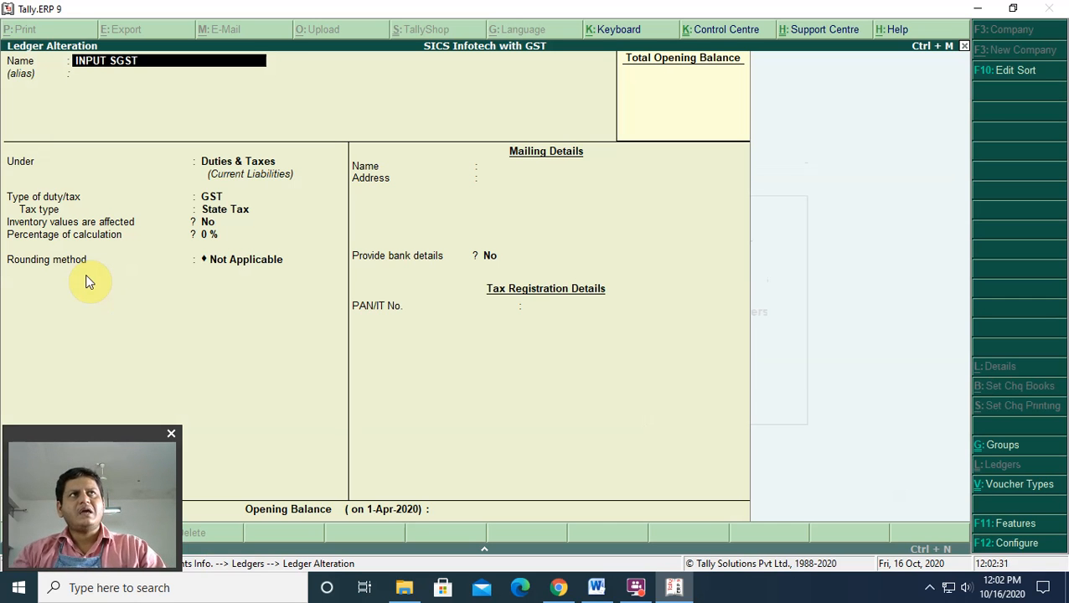
{"action": "type", "text": "@"}
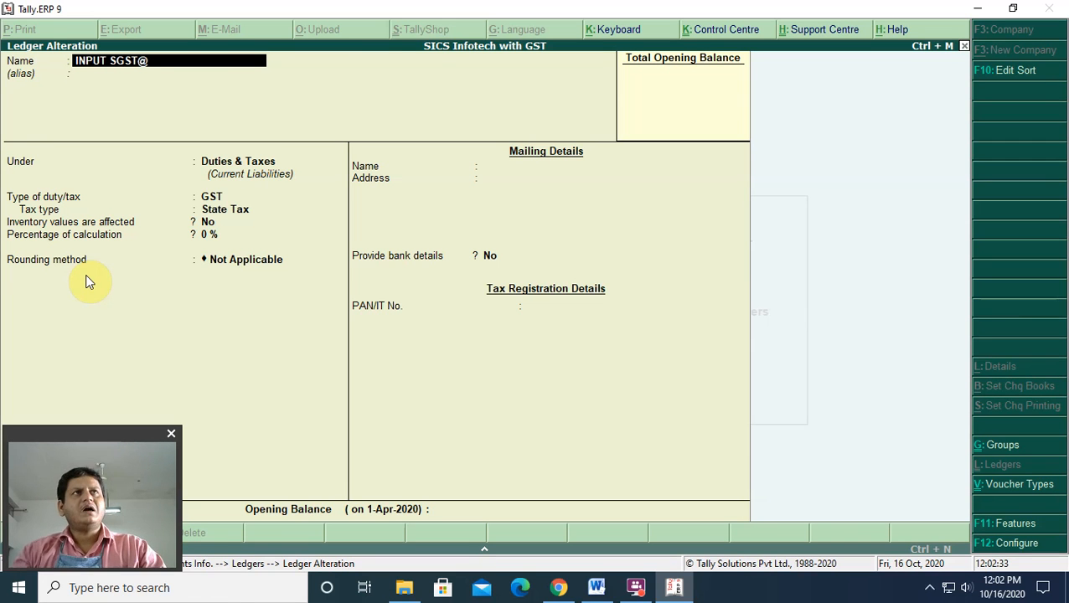
{"action": "type", "text": " 9"}
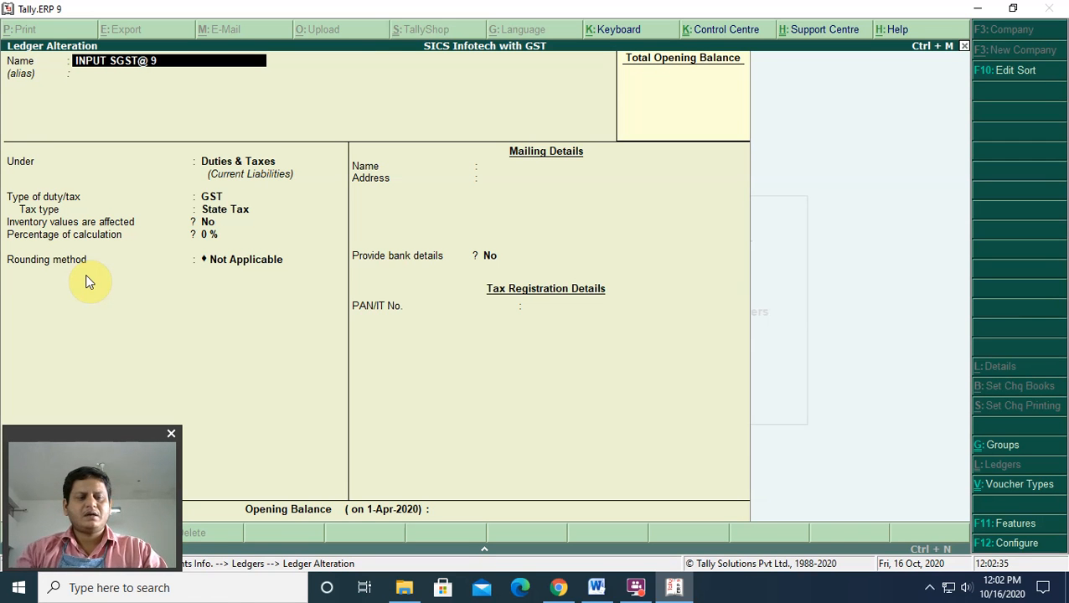
{"action": "type", "text": "%"}
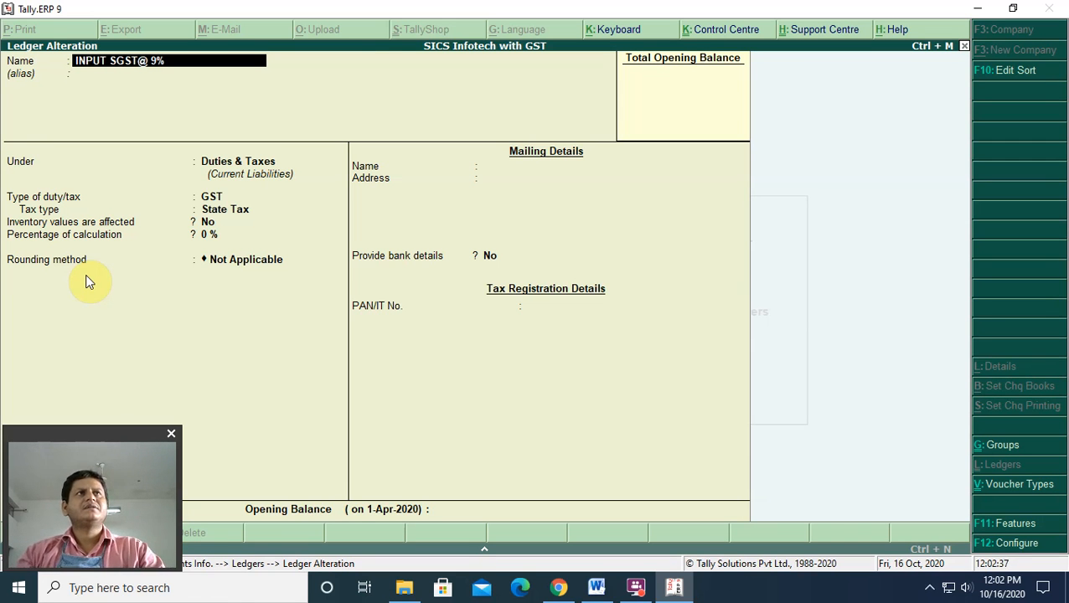
- Keep the remaining details of the INPUT SGST@ 9% ledger and save it
{"action": "key", "text": "Return"}
{"action": "key", "text": "Return"}
{"action": "key", "text": "Return"}
{"action": "key", "text": "Return"}
{"action": "key", "text": "Return"}
{"action": "key", "text": "Return"}
{"action": "key", "text": "Return"}
{"action": "key", "text": "Return"}
{"action": "key", "text": "Return"}
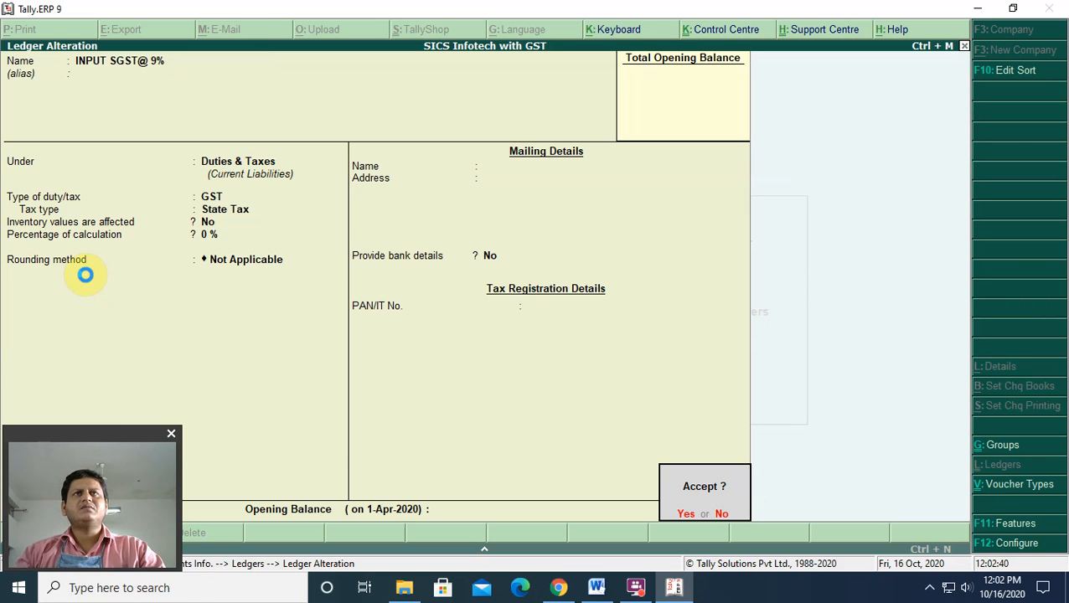
{"action": "key", "text": "Return"}
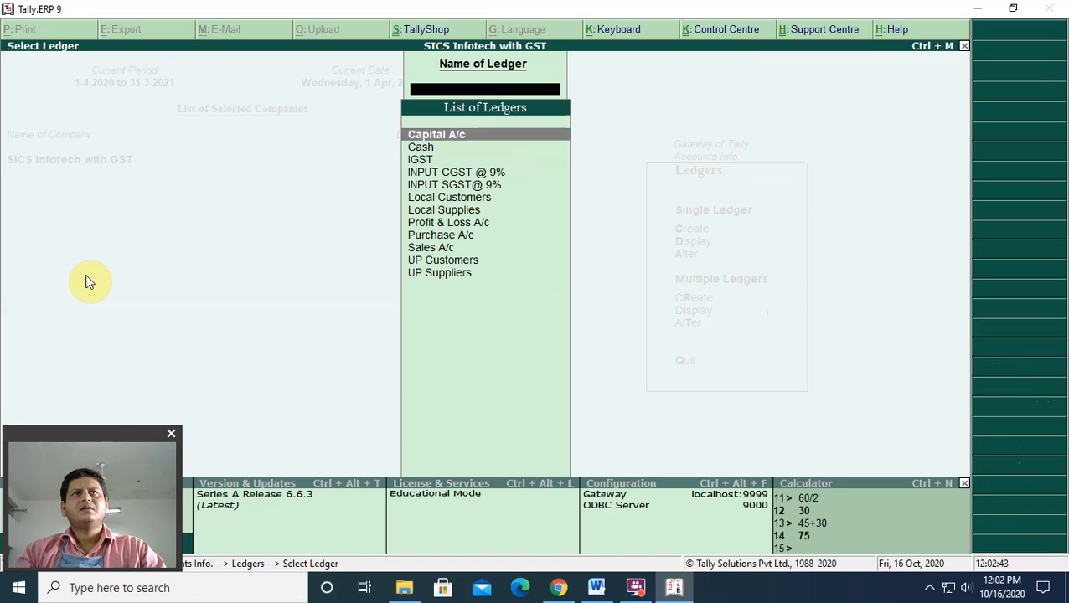
- Open the IGST ledger for alteration
{"action": "key", "text": "Down"}
{"action": "key", "text": "Down"}
{"action": "key", "text": "Down"}
{"action": "key", "text": "Down"}
{"action": "key", "text": "Down"}
{"action": "key", "text": "Up"}
{"action": "key", "text": "Up"}
{"action": "key", "text": "Up"}
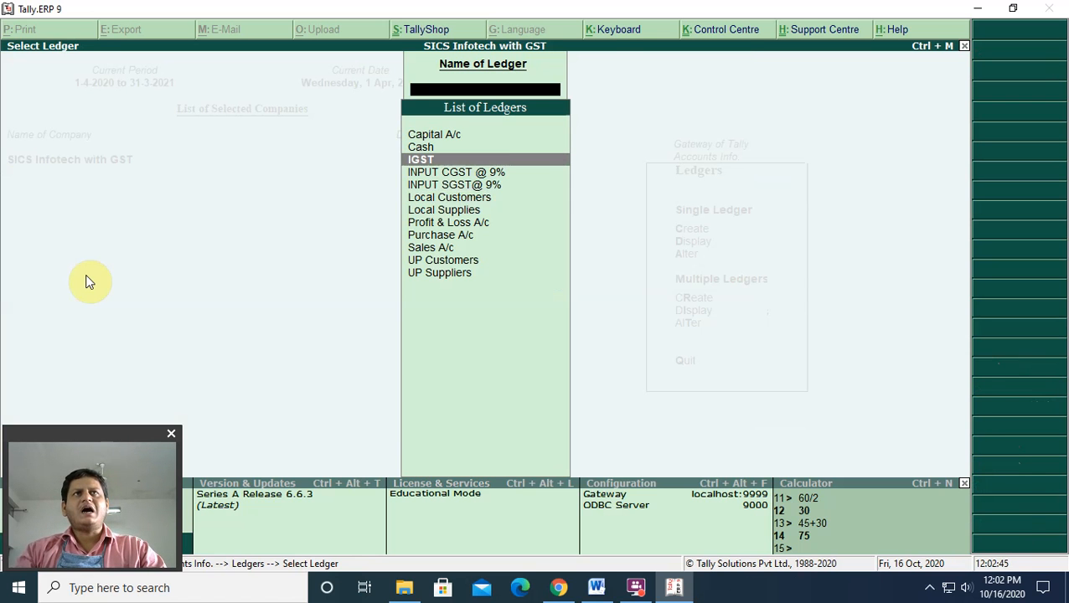
{"action": "key", "text": "Return"}
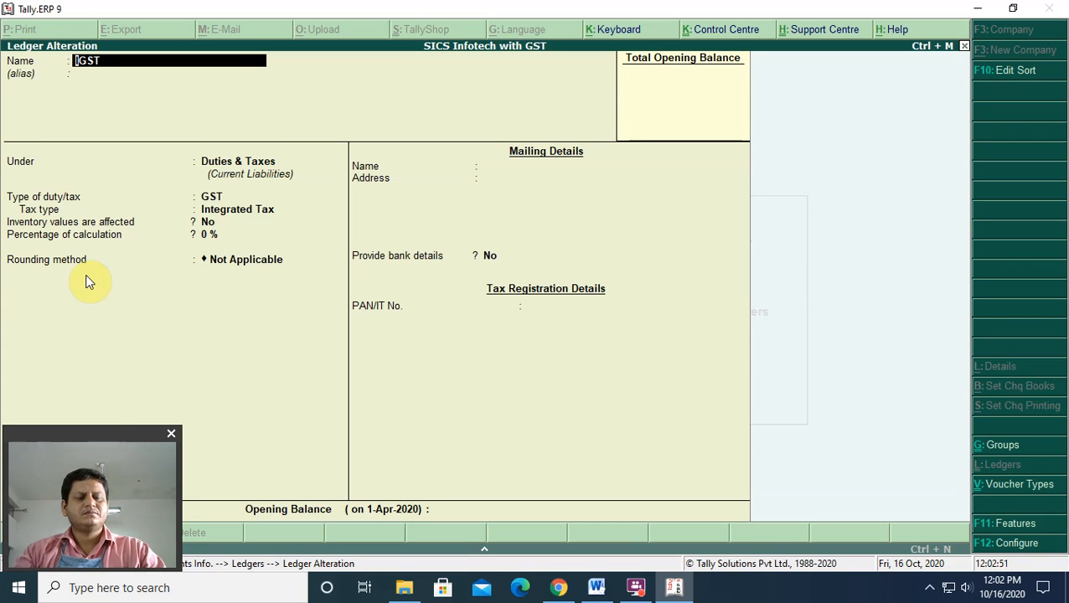
{"action": "type", "text": "INPU"}
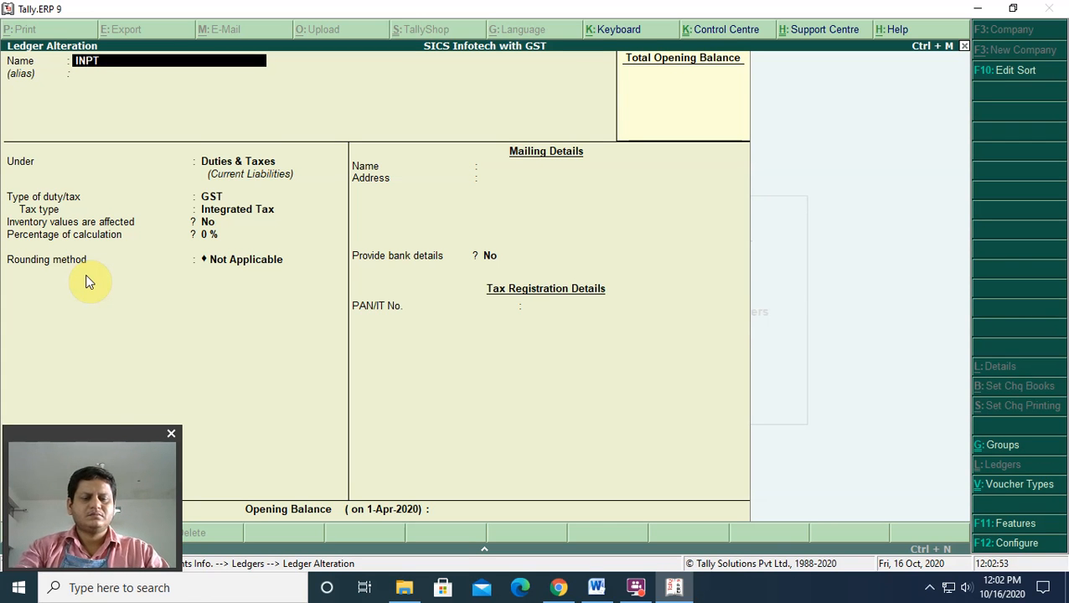
{"action": "type", "text": "T"}
{"action": "key", "text": "Escape"}
{"action": "key", "text": "Escape"}
{"action": "key", "text": "Return"}
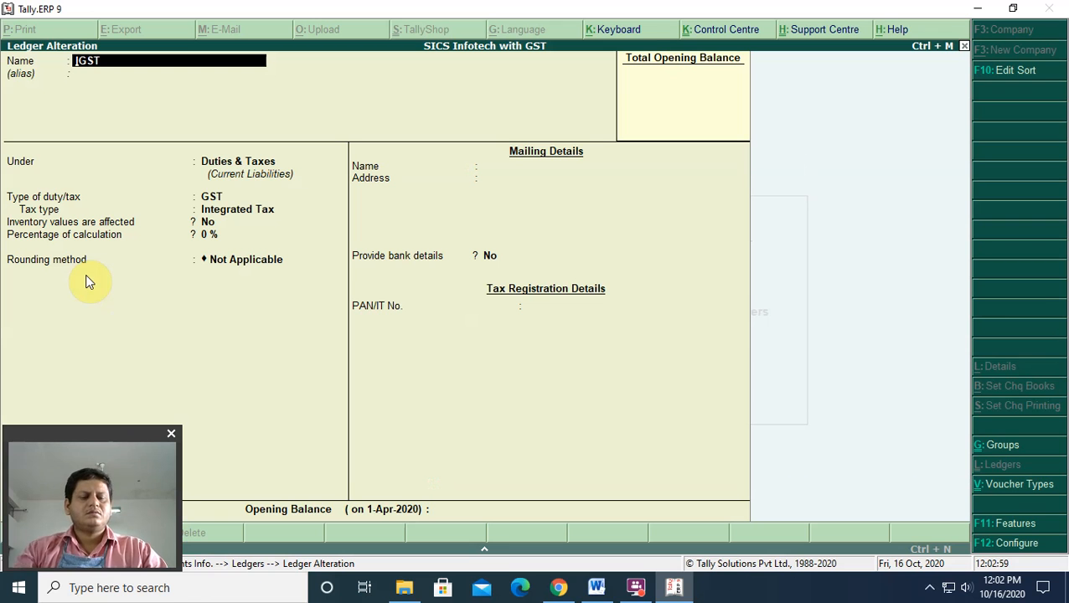
{"action": "type", "text": "INPUT"}
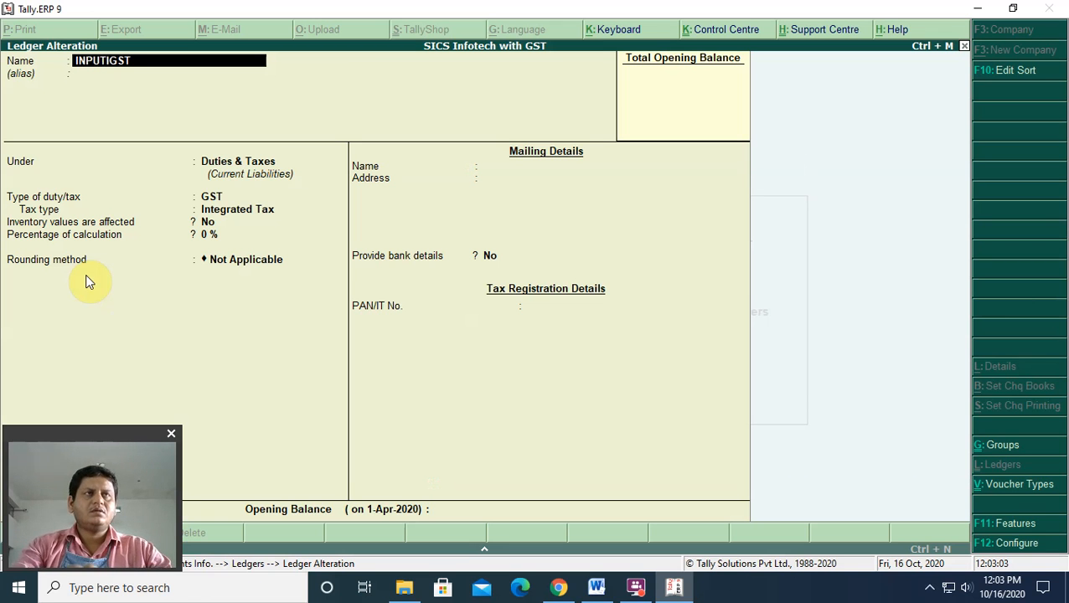
{"action": "type", "text": " IGST"}
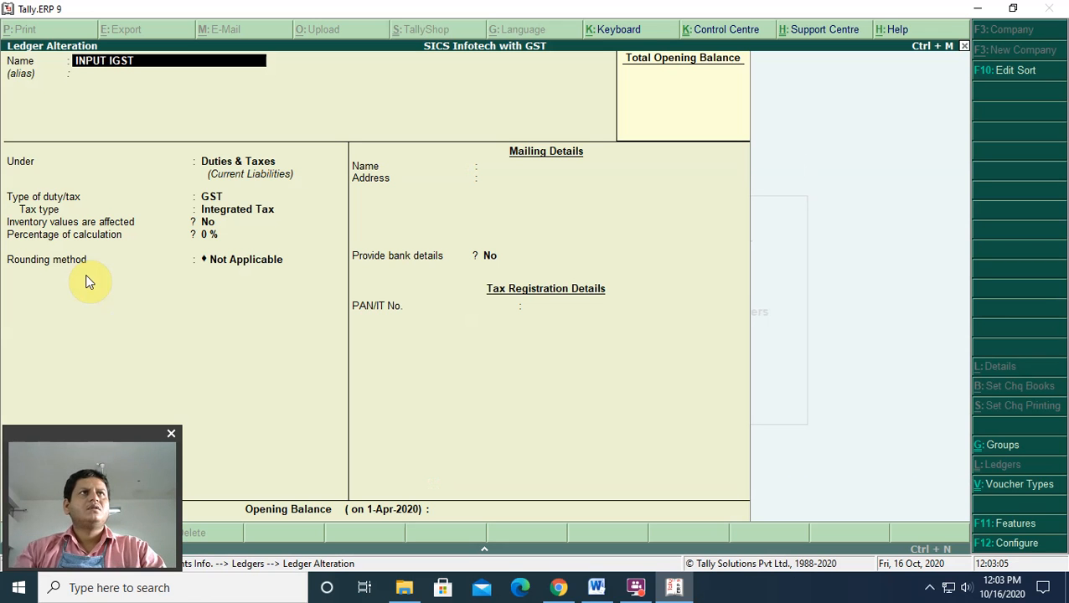
{"action": "type", "text": " @"}
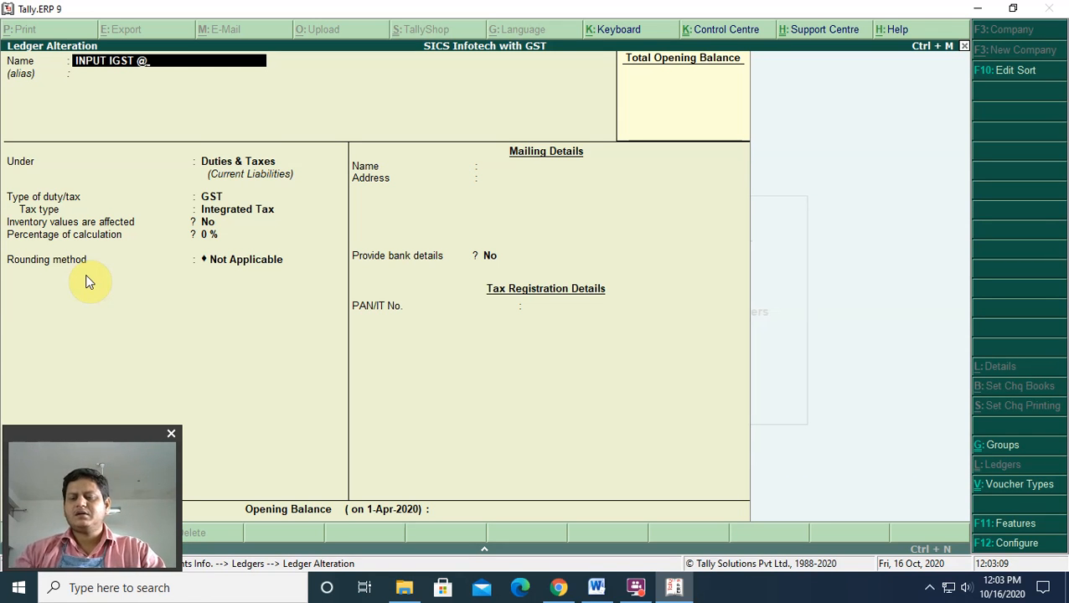
{"action": "type", "text": "18"}
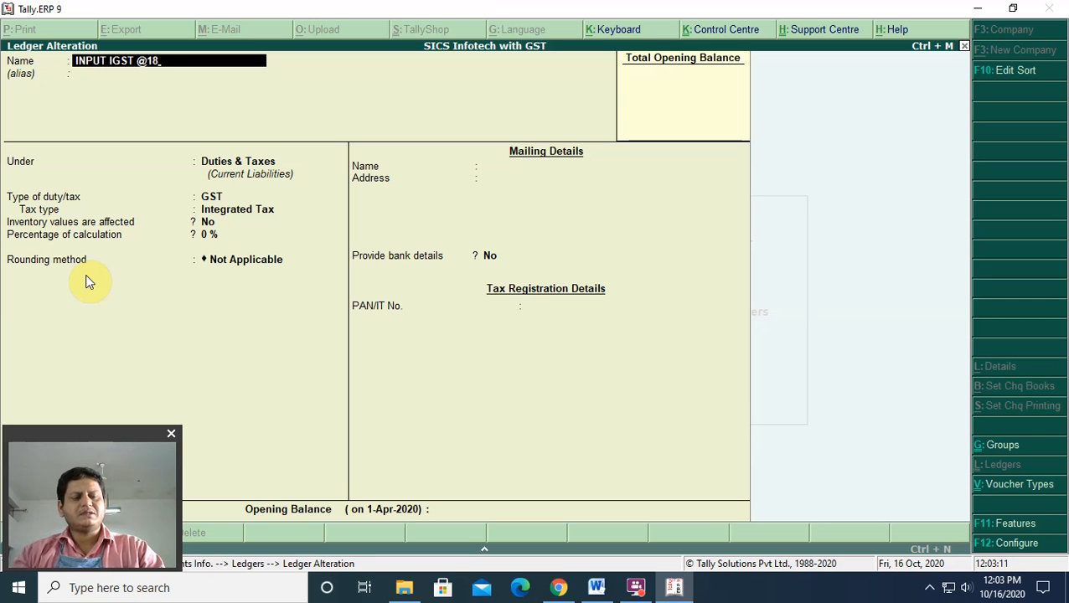
{"action": "type", "text": "@"}
{"action": "key", "text": "BackSpace"}
{"action": "type", "text": "%"}
{"action": "key", "text": "Return"}
{"action": "key", "text": "Return"}
{"action": "key", "text": "Return"}
{"action": "key", "text": "Return"}
{"action": "key", "text": "Return"}
{"action": "key", "text": "Return"}
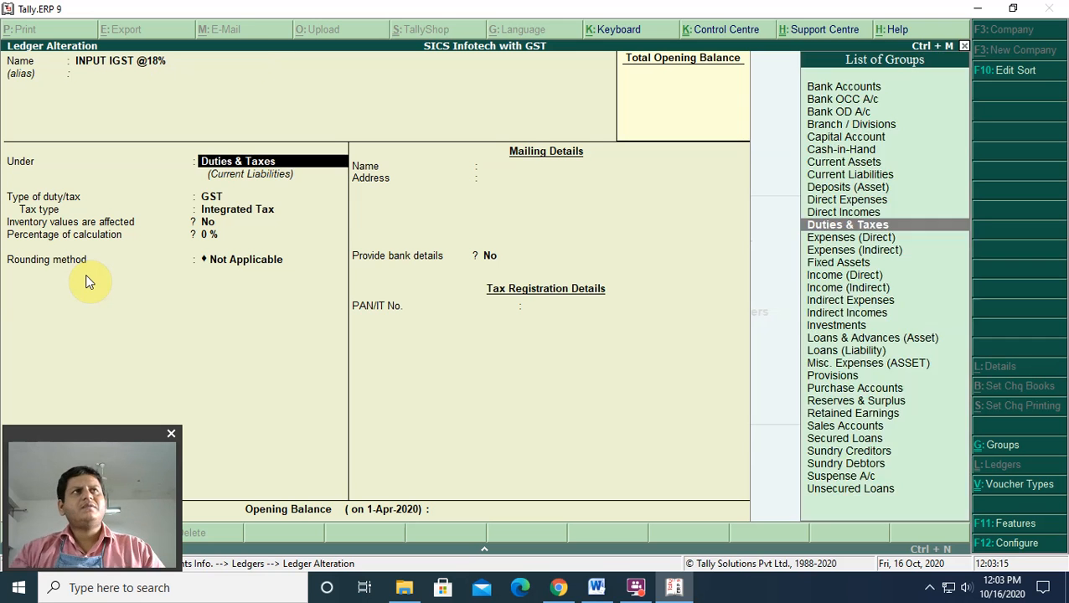
{"action": "key", "text": "Return"}
{"action": "key", "text": "Return"}
{"action": "key", "text": "Return"}
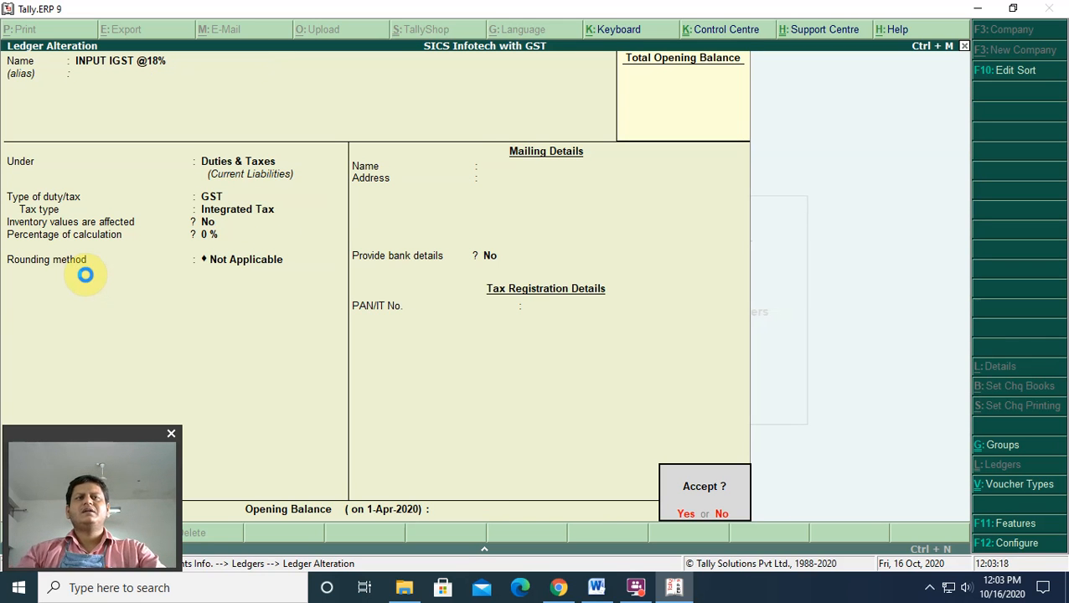
{"action": "key", "text": "Return"}
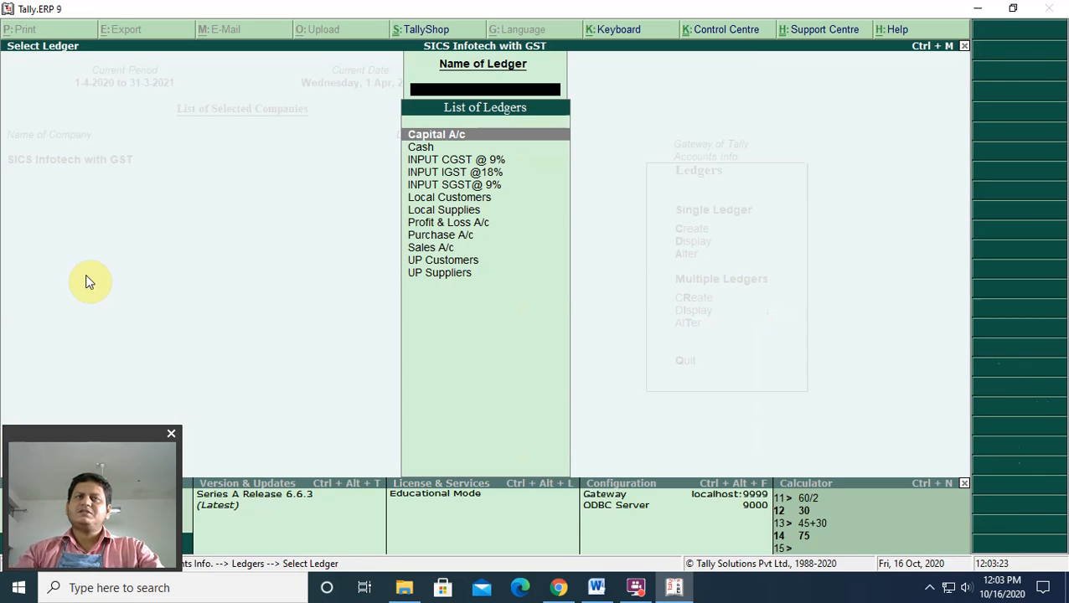
{"action": "key", "text": "Escape"}
{"action": "key", "text": "Escape"}
{"action": "key", "text": "Escape"}
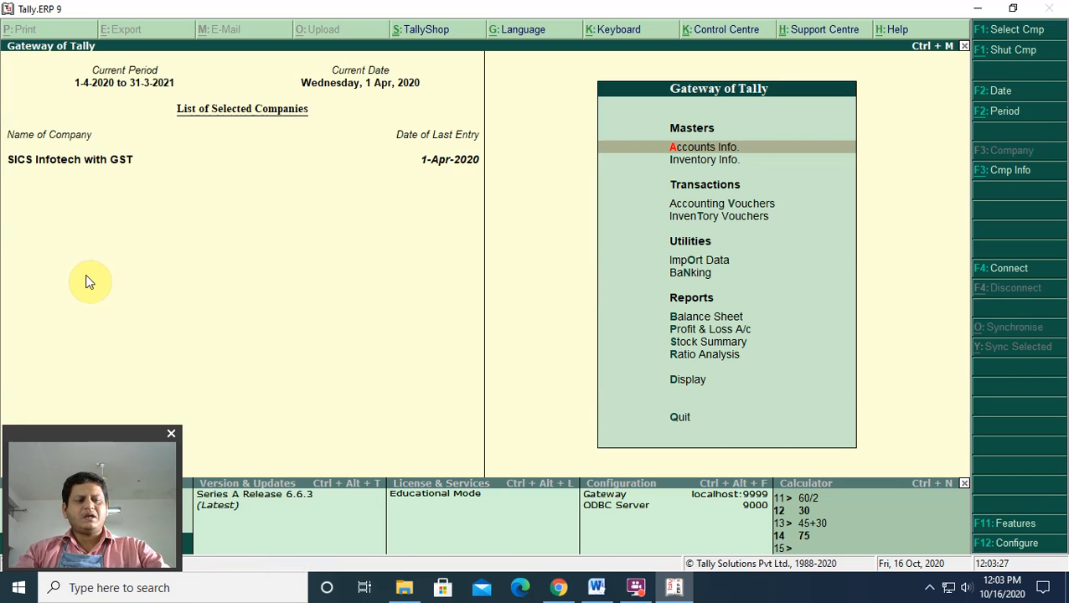
- Open the Local Supplies purchase voucher from the Day Book for alteration
{"action": "key", "text": "d"}
{"action": "key", "text": "Down"}
{"action": "key", "text": "Return"}
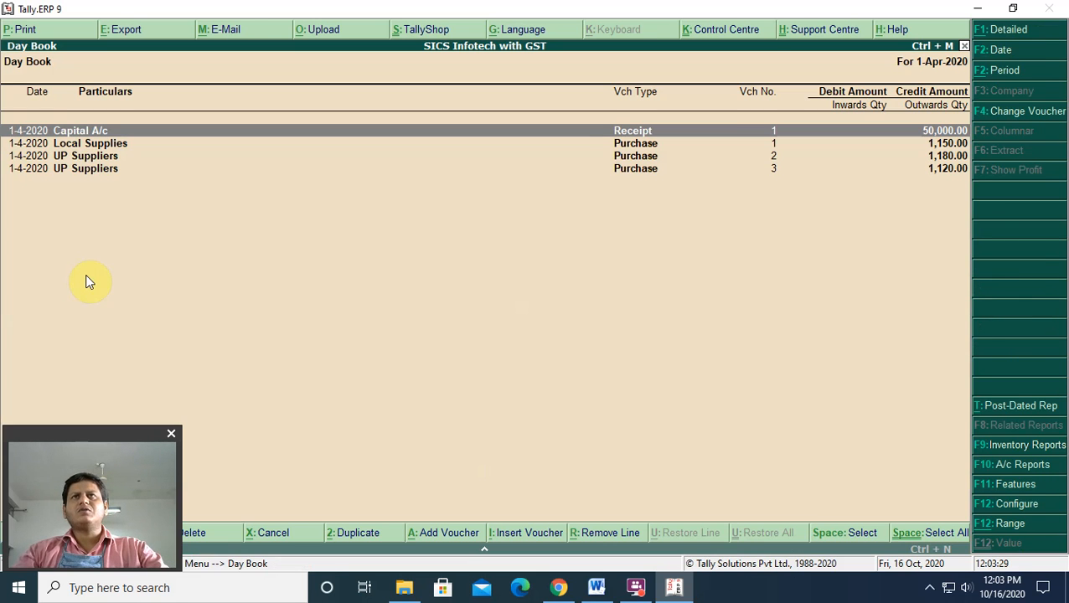
{"action": "key", "text": "Down"}
{"action": "key", "text": "Down"}
{"action": "key", "text": "Up"}
{"action": "key", "text": "Return"}
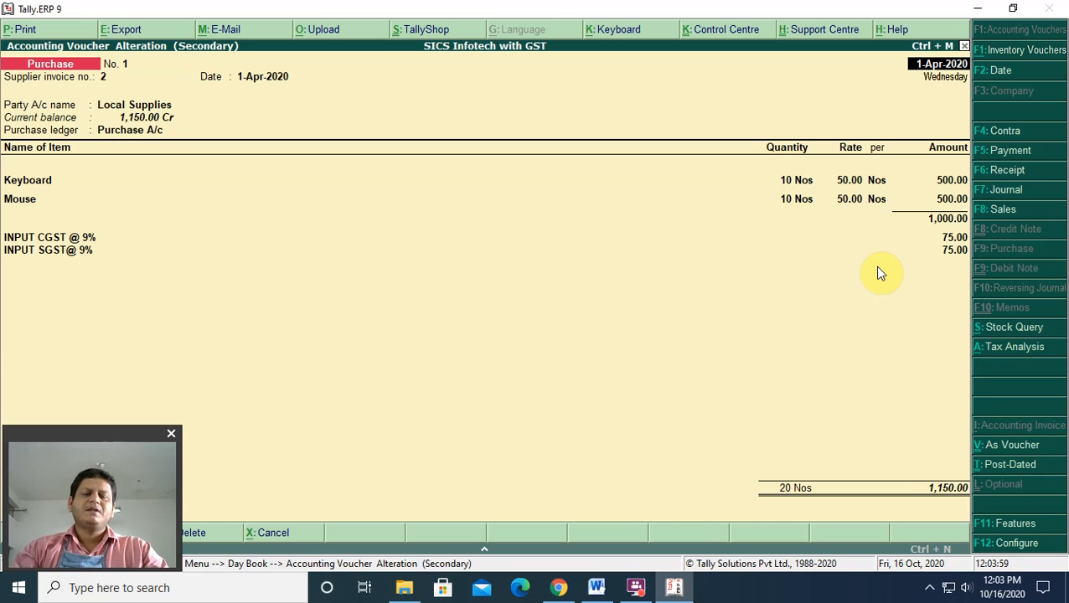
- Keep the purchase voucher's header and supplier details and proceed to its item lines
{"action": "key", "text": "Return"}
{"action": "key", "text": "Return"}
{"action": "key", "text": "Return"}
{"action": "key", "text": "Return"}
{"action": "key", "text": "Return"}
{"action": "key", "text": "Return"}
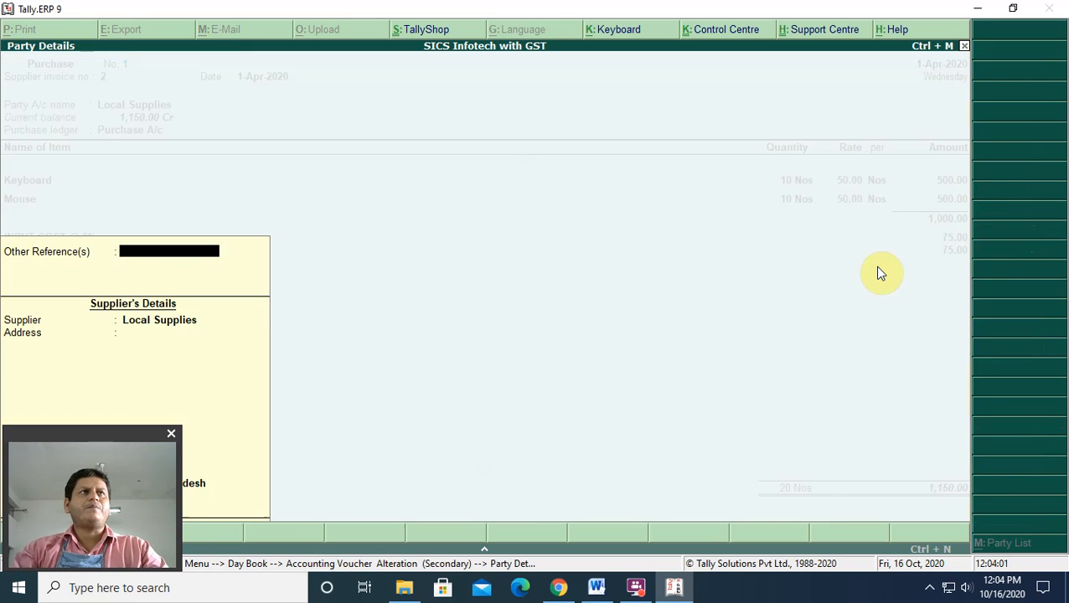
{"action": "key", "text": "Return"}
{"action": "key", "text": "Return"}
{"action": "key", "text": "Return"}
{"action": "key", "text": "Return"}
{"action": "key", "text": "Return"}
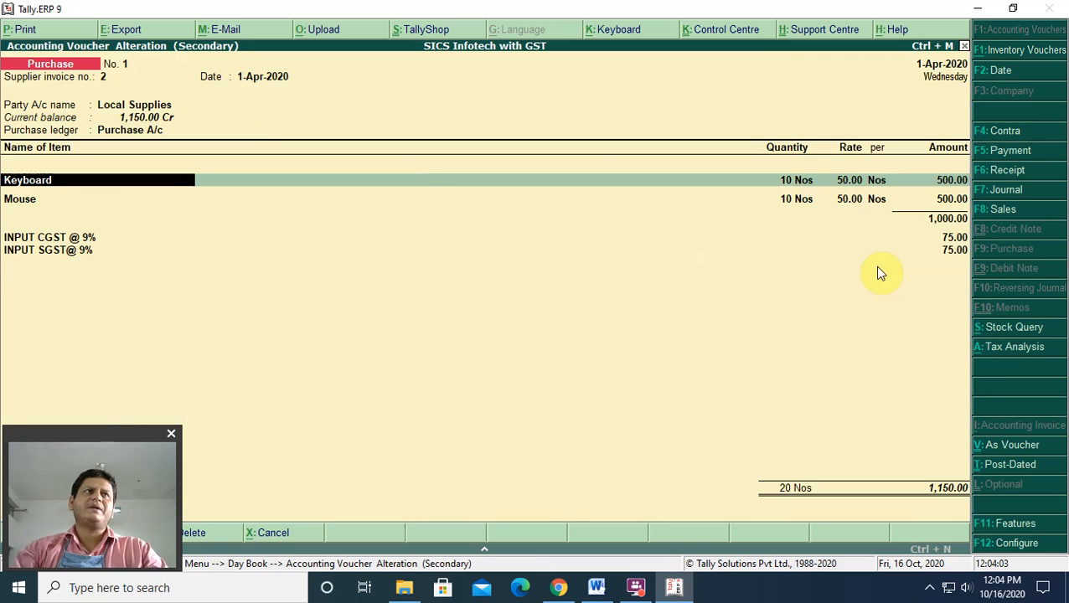
- Keep the Keyboard line's quantity and rate, and remove the Mouse item from the purchase voucher
{"action": "key", "text": "Return"}
{"action": "key", "text": "Return"}
{"action": "key", "text": "Return"}
{"action": "key", "text": "Return"}
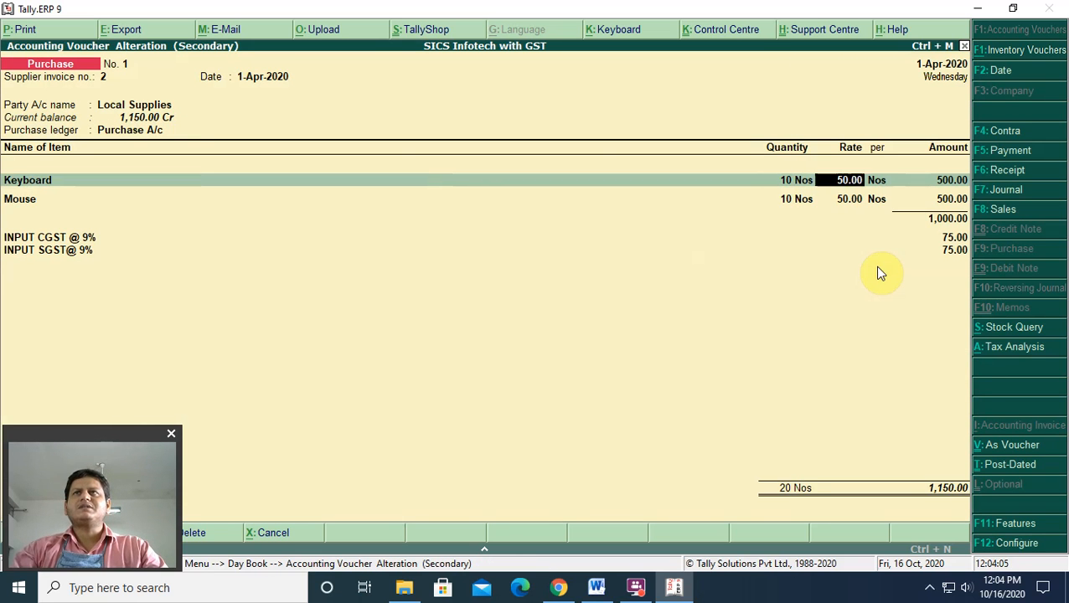
{"action": "key", "text": "Return"}
{"action": "key", "text": "Delete"}
{"action": "key", "text": "Delete"}
{"action": "key", "text": "Delete"}
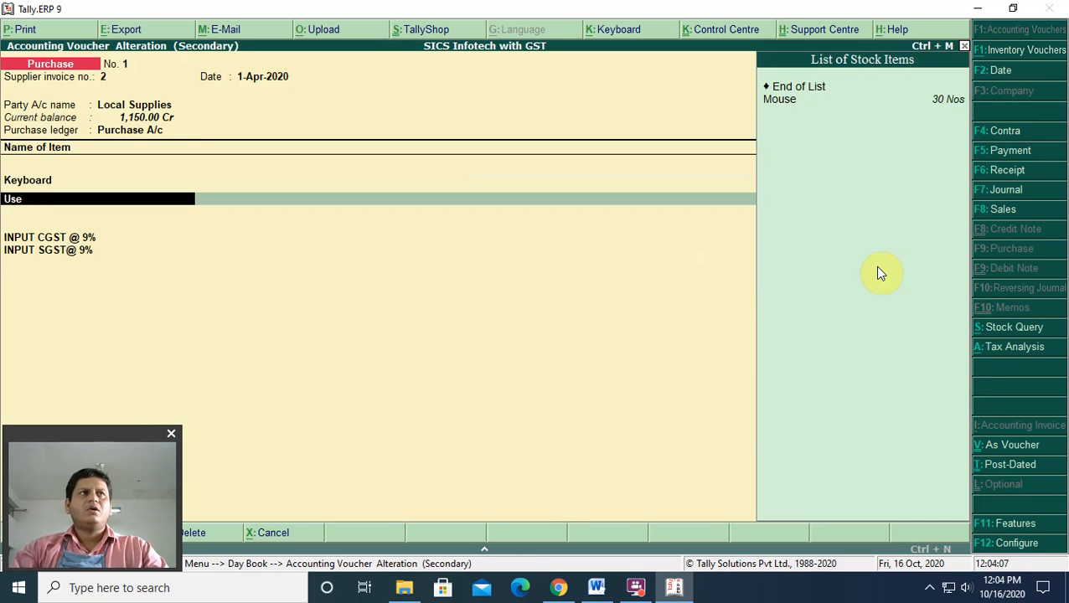
{"action": "key", "text": "BackSpace"}
{"action": "key", "text": "BackSpace"}
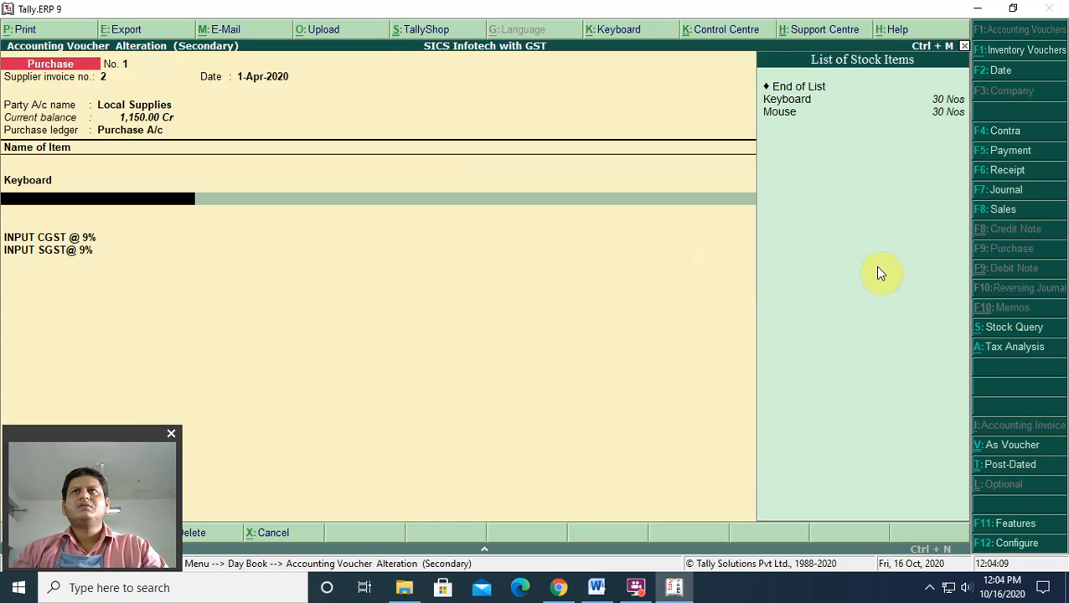
{"action": "key", "text": "Return"}
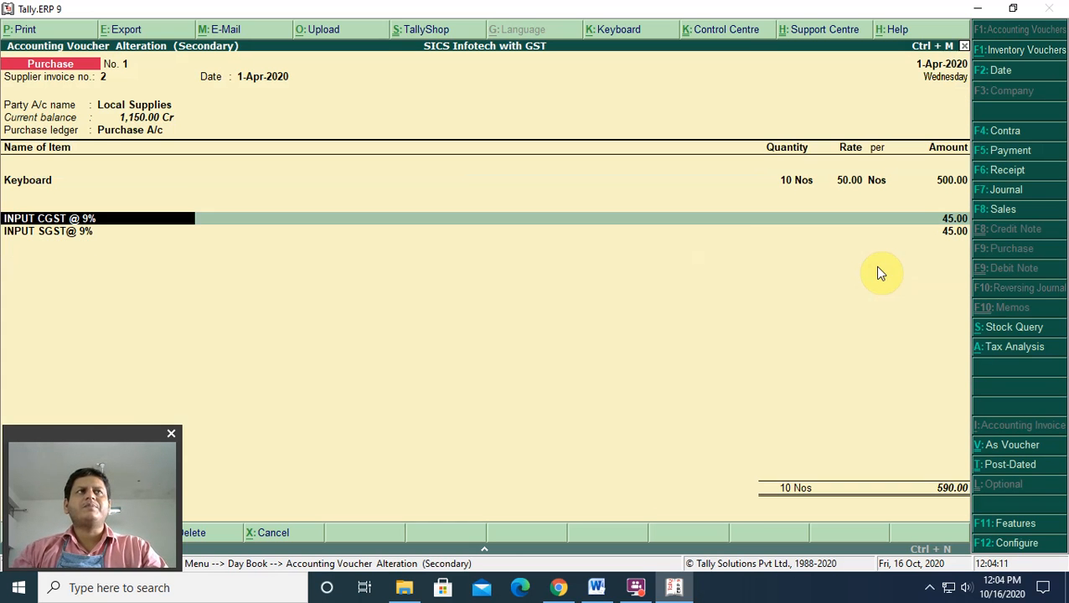
- Accept the INPUT CGST @ 9% and INPUT SGST@ 9% lines in the voucher
{"action": "key", "text": "Return"}
{"action": "key", "text": "Return"}
{"action": "key", "text": "Return"}
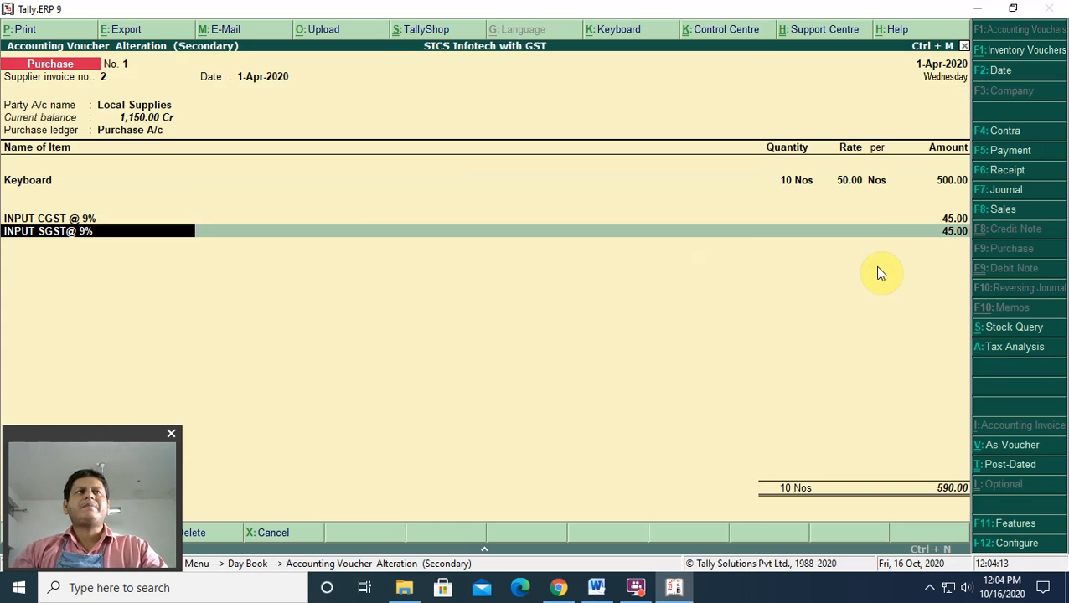
{"action": "key", "text": "Return"}
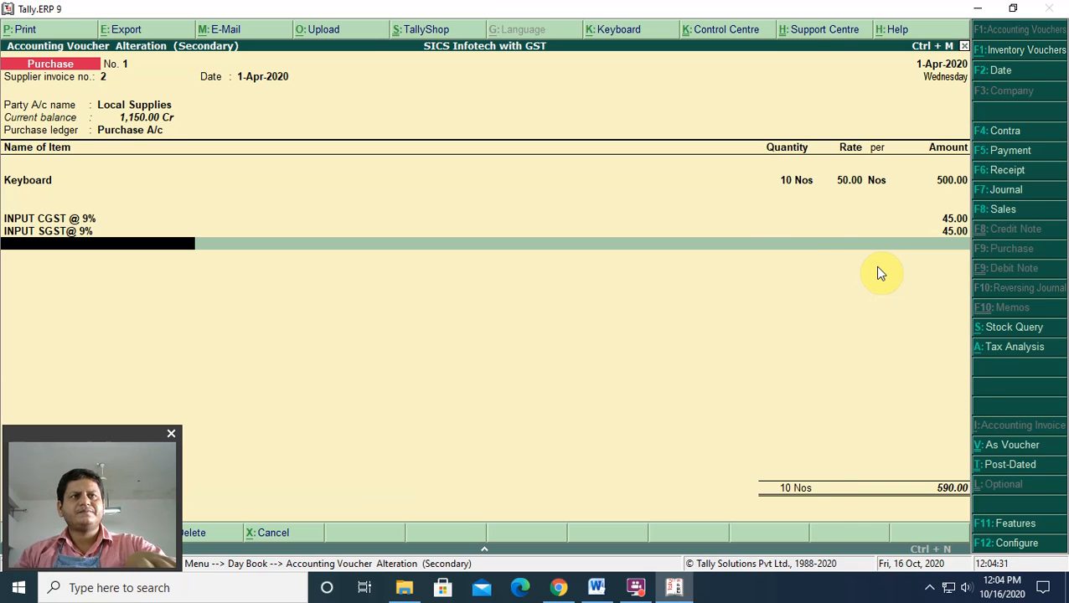
- Calculate 500*18/100 in the built-in calculator to check the total GST on the Keyboard item
{"action": "key", "text": "super+i"}
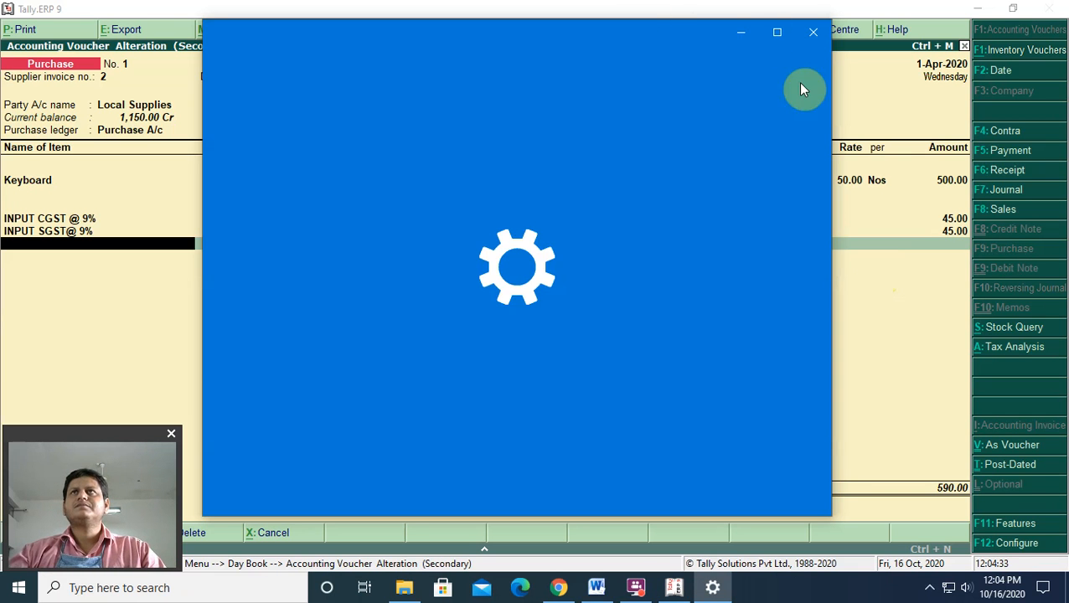
{"action": "left_click", "coordinate": [814, 32]}
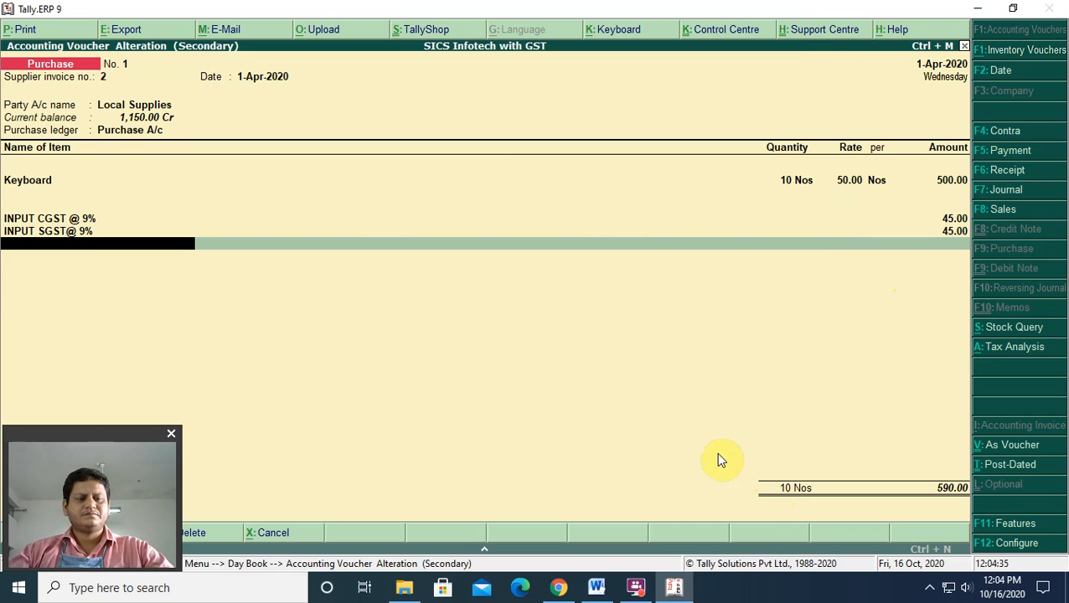
{"action": "key", "text": "ctrl+n"}
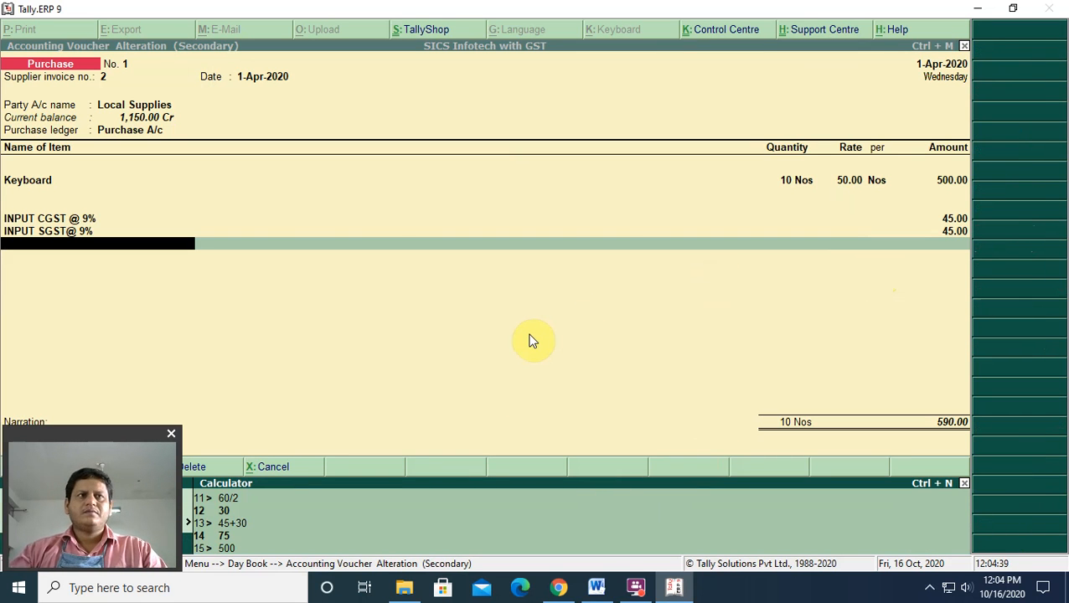
{"action": "type", "text": "500*18/100"}
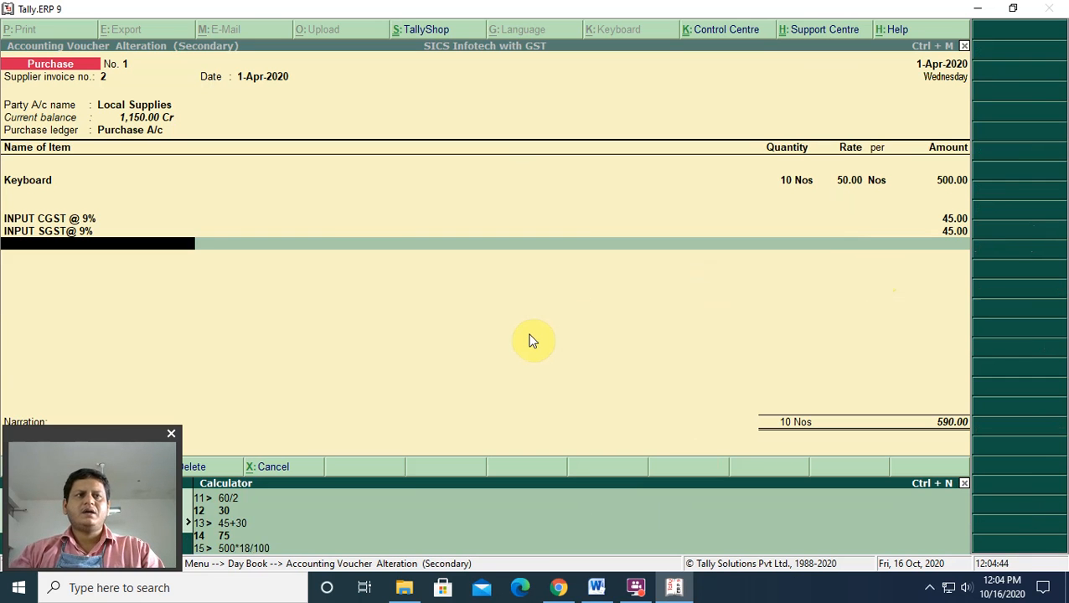
{"action": "key", "text": "Return"}
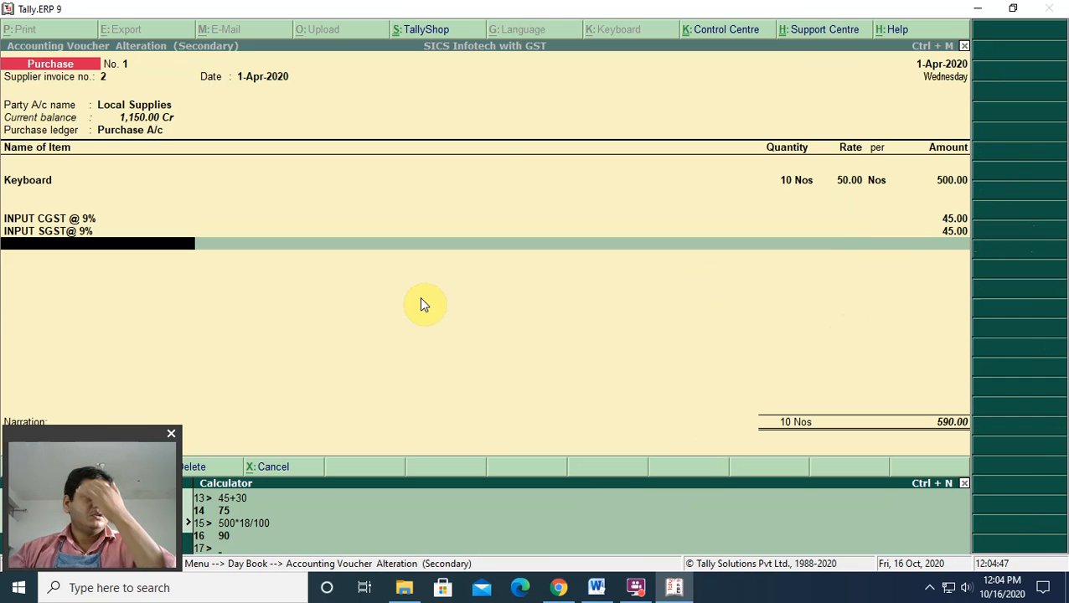
{"action": "left_click_drag", "start_coordinate": [652, 6], "coordinate": [657, 15]}
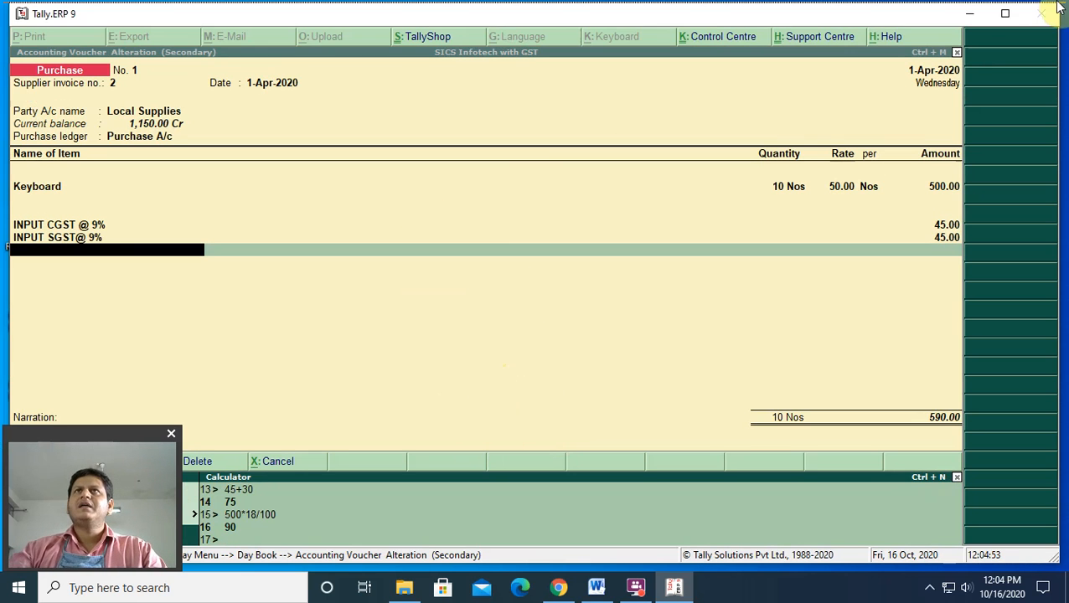
{"action": "left_click", "coordinate": [906, 9]}
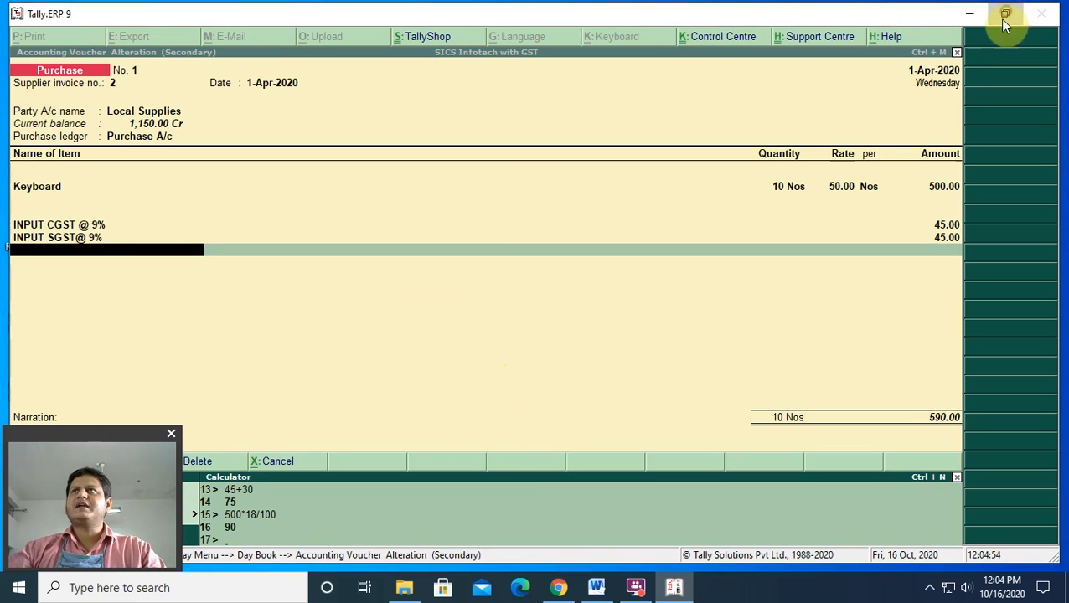
{"action": "left_click", "coordinate": [1005, 14]}
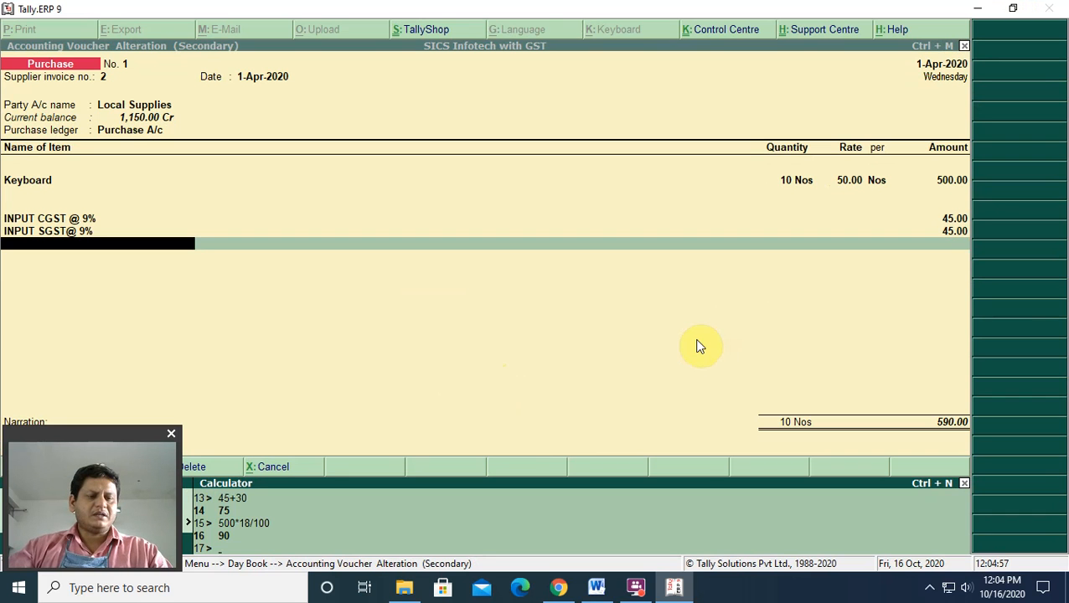
- Print the Local Supplies purchase voucher's invoice to a PDF named bill in the Documents folder
{"action": "left_click", "coordinate": [443, 344]}
{"action": "key", "text": "Return"}
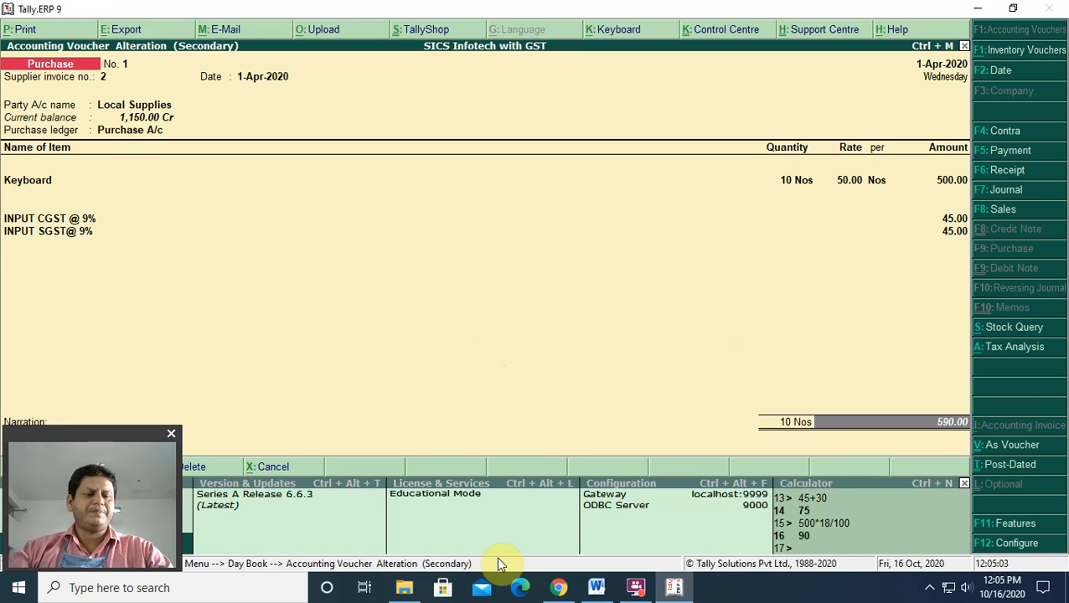
{"action": "key", "text": "alt+p"}
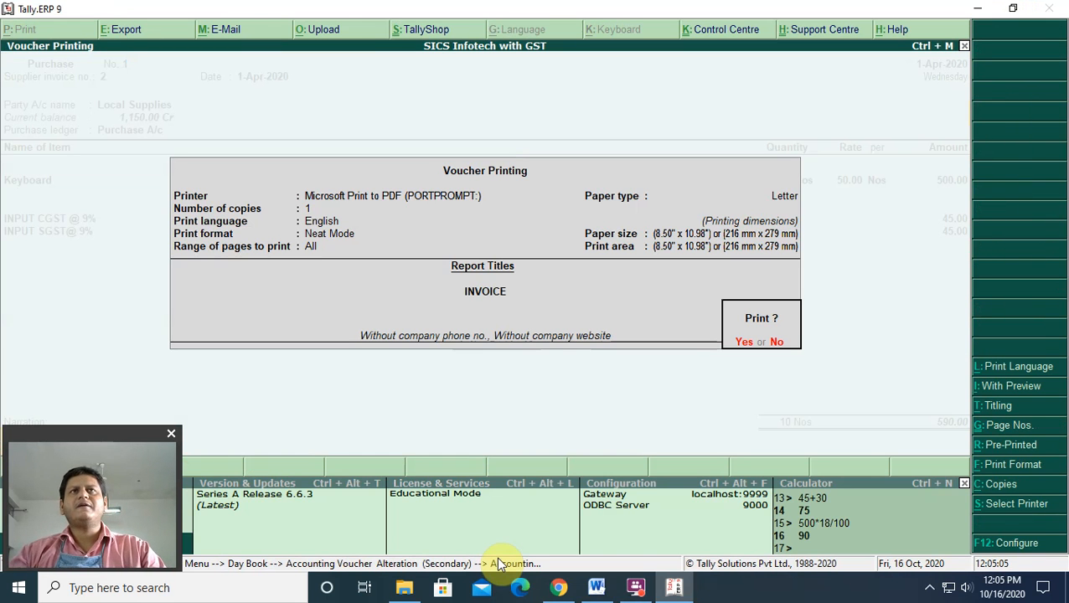
{"action": "key", "text": "Return"}
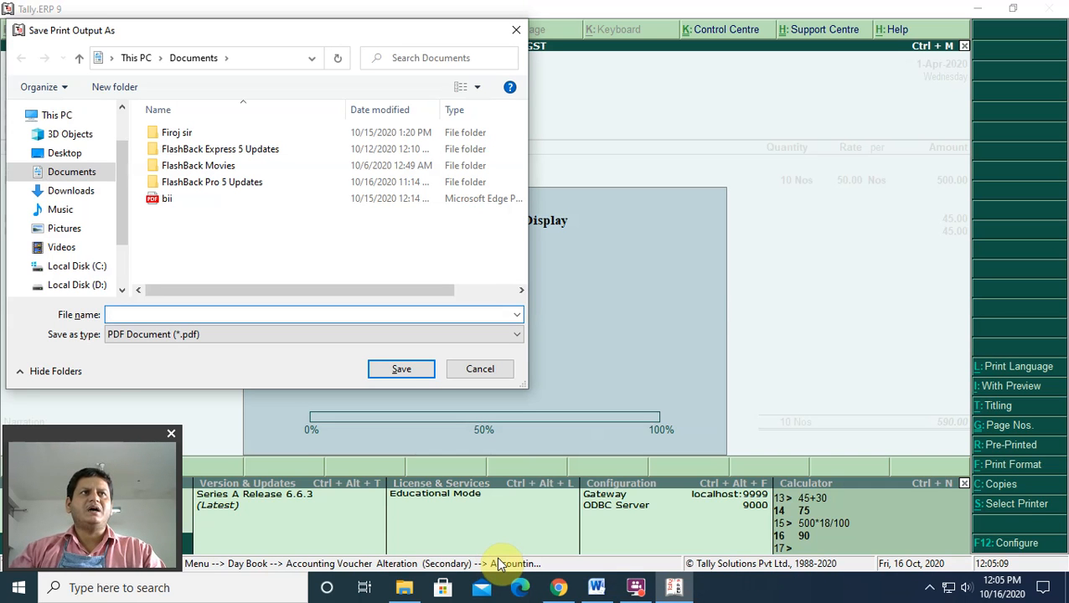
{"action": "type", "text": "bill"}
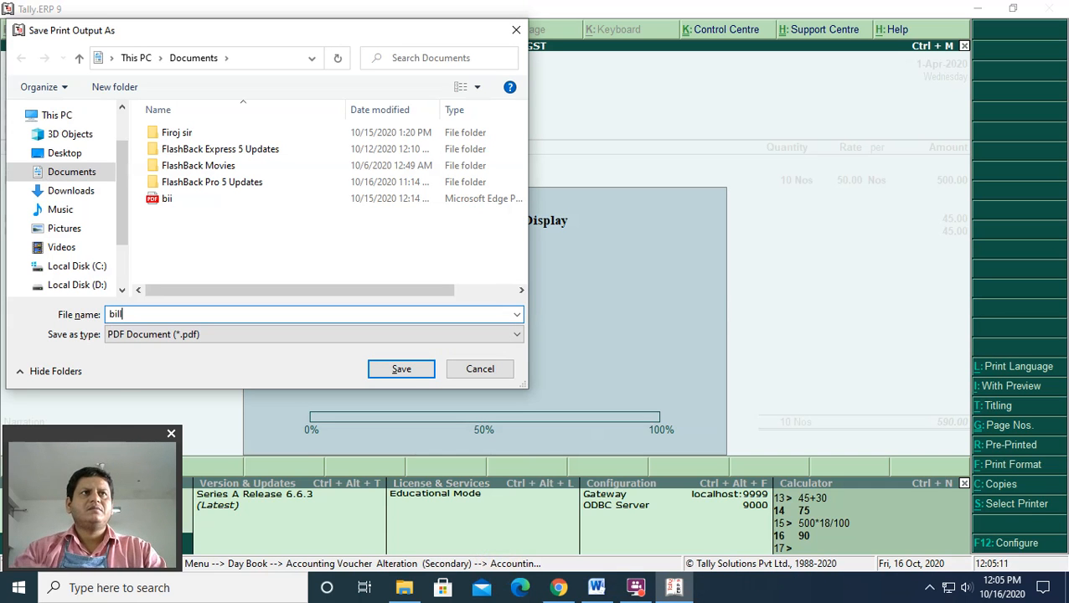
{"action": "key", "text": "Return"}
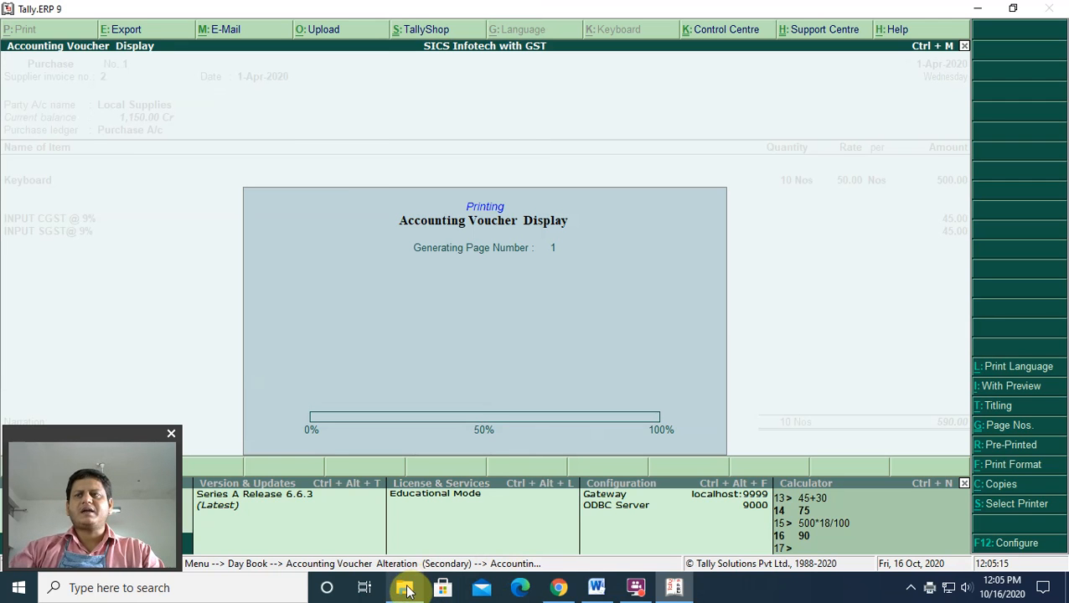
- Switch to File Explorer and open the bill PDF from the Documents folder
{"action": "mouse_move", "coordinate": [408, 591]}
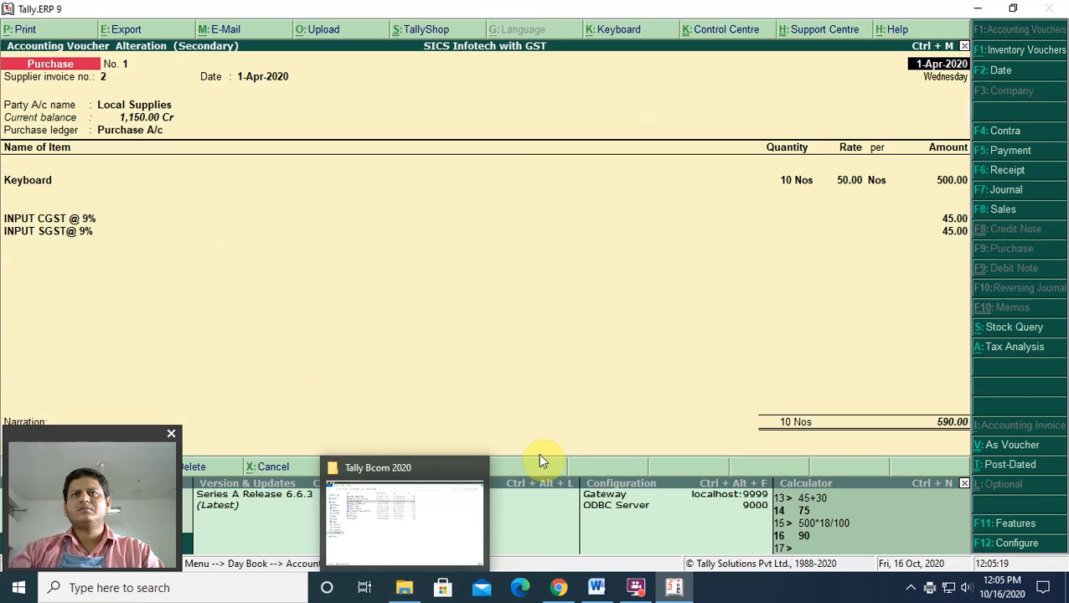
{"action": "left_click", "coordinate": [409, 589]}
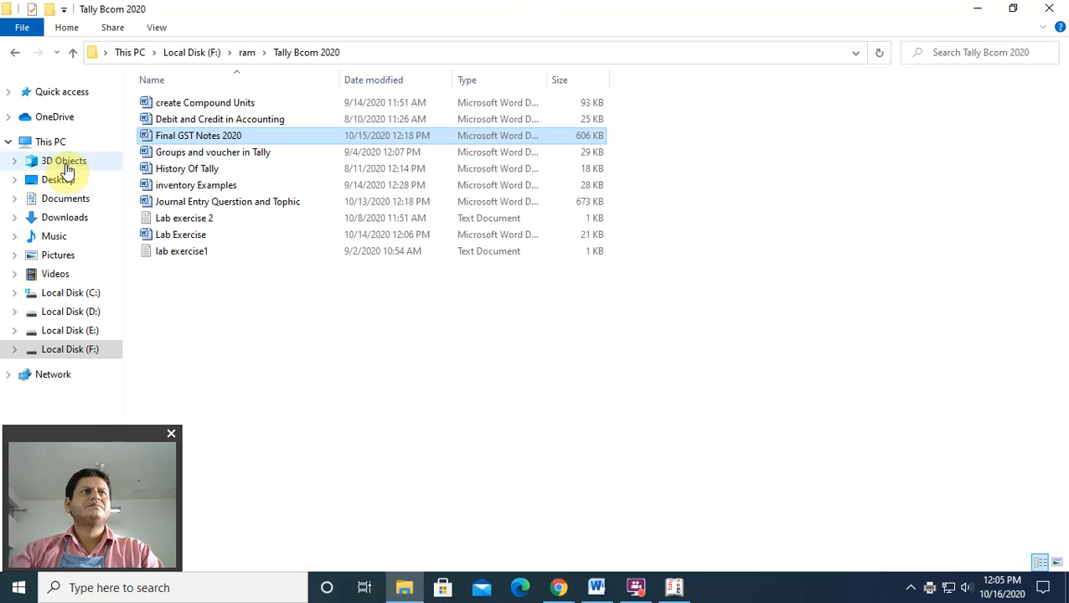
{"action": "left_click", "coordinate": [66, 203]}
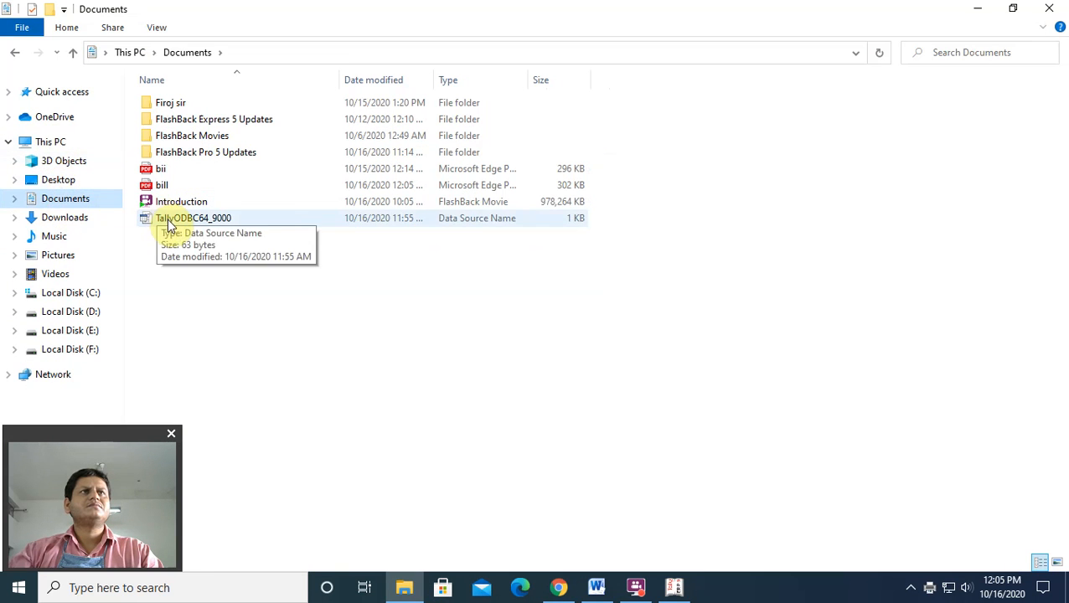
{"action": "left_click", "coordinate": [161, 186]}
{"action": "double_click", "coordinate": [159, 190]}
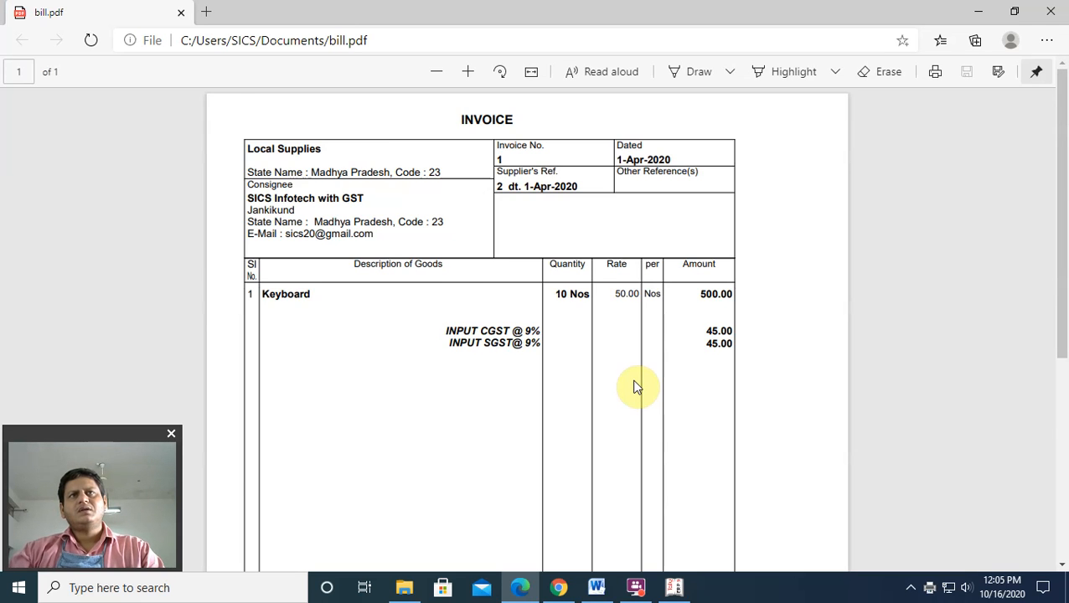
- Examine the Local Supplies invoice from its header and tax lines down to the total and signature block
{"action": "scroll", "coordinate": [635, 385], "scroll_direction": "down", "scroll_amount": 1}
{"action": "scroll", "coordinate": [634, 386], "scroll_direction": "down", "scroll_amount": 4}
{"action": "scroll", "coordinate": [635, 386], "scroll_direction": "up", "scroll_amount": 1}
{"action": "scroll", "coordinate": [635, 387], "scroll_direction": "up", "scroll_amount": 4}
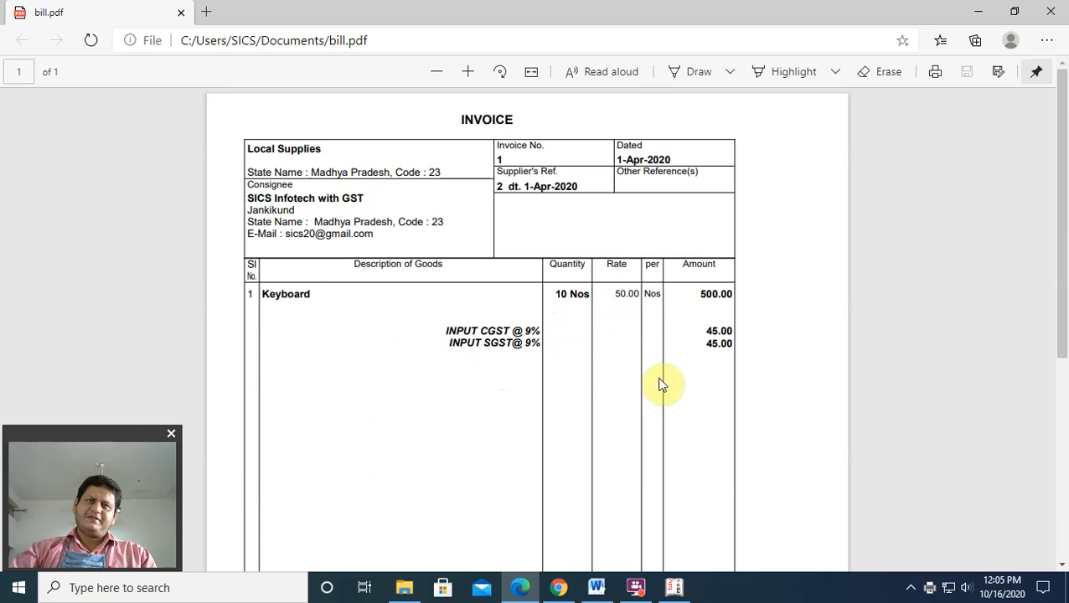
{"action": "scroll", "coordinate": [658, 391], "scroll_direction": "down", "scroll_amount": 5}
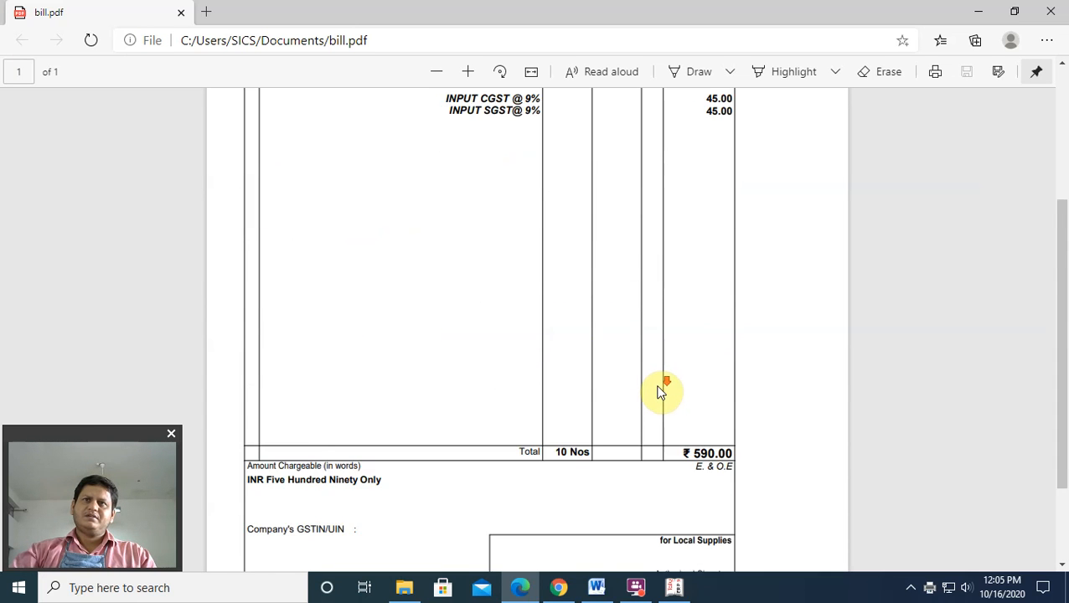
{"action": "scroll", "coordinate": [658, 391], "scroll_direction": "up", "scroll_amount": 4}
{"action": "scroll", "coordinate": [658, 392], "scroll_direction": "down", "scroll_amount": 4}
{"action": "scroll", "coordinate": [659, 391], "scroll_direction": "up", "scroll_amount": 5}
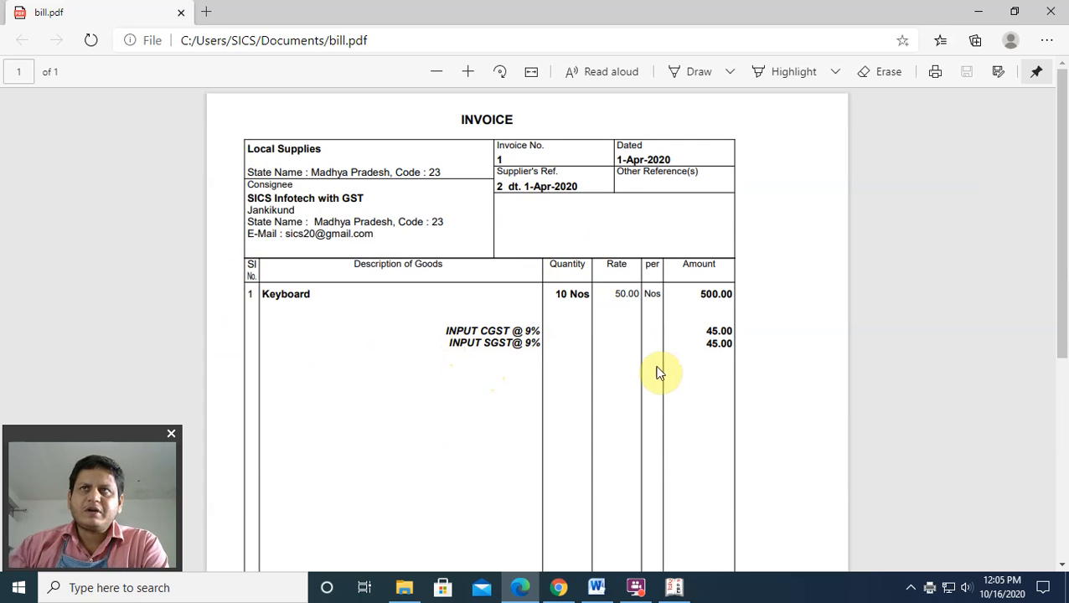
{"action": "scroll", "coordinate": [654, 383], "scroll_direction": "down", "scroll_amount": 2}
{"action": "scroll", "coordinate": [644, 406], "scroll_direction": "down", "scroll_amount": 3}
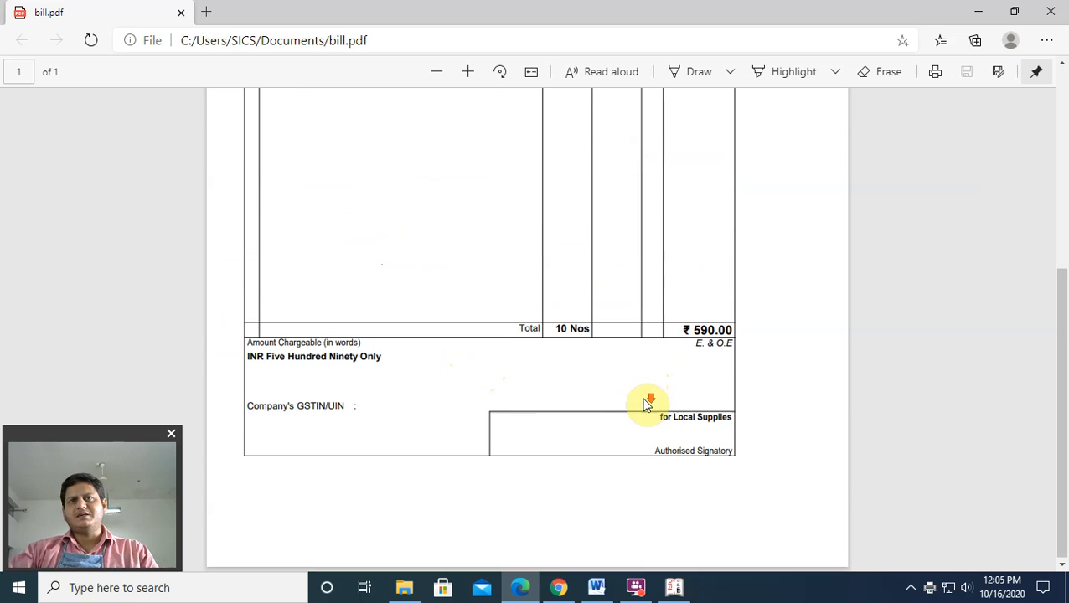
{"action": "scroll", "coordinate": [648, 405], "scroll_direction": "up", "scroll_amount": 1}
{"action": "scroll", "coordinate": [647, 405], "scroll_direction": "down", "scroll_amount": 1}
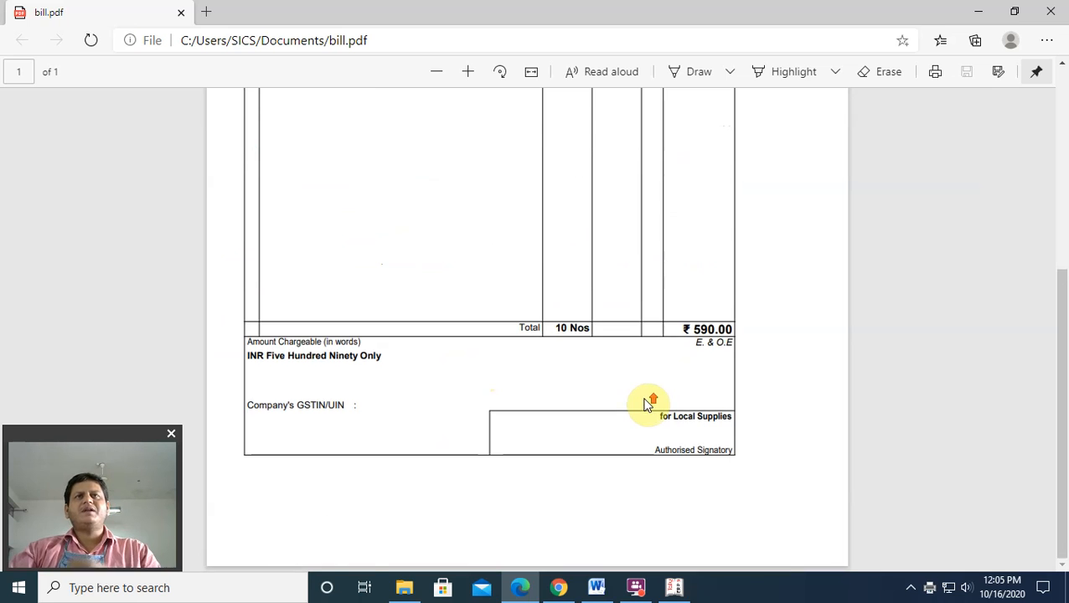
{"action": "scroll", "coordinate": [646, 405], "scroll_direction": "up", "scroll_amount": 5}
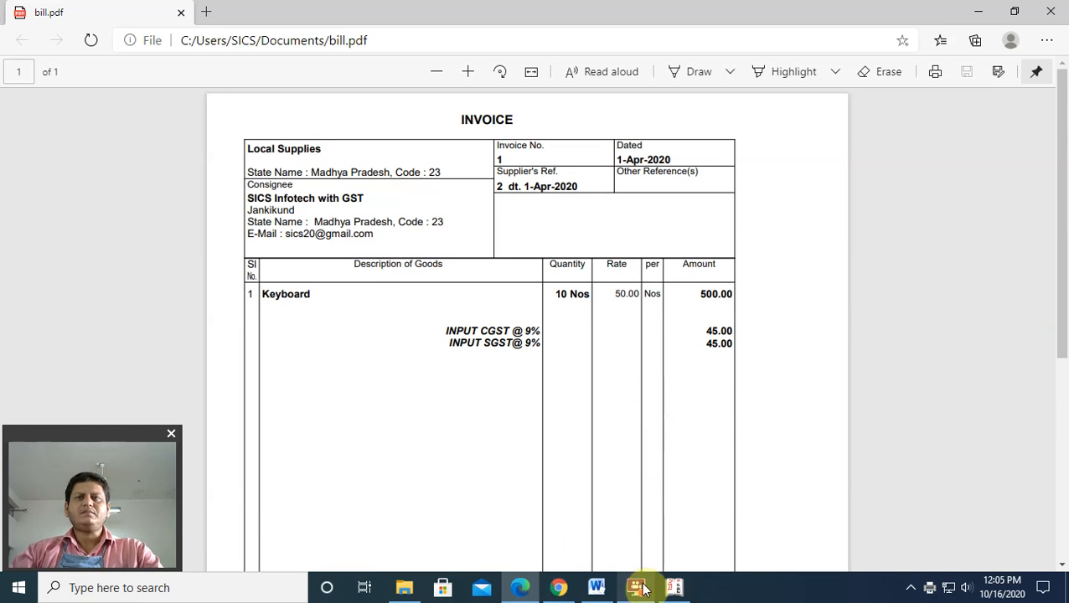
- Switch to Tally.ERP 9, leave the Local Supplies voucher and open UP Suppliers purchase voucher No. 2 from the Day Book
{"action": "left_click", "coordinate": [675, 587]}
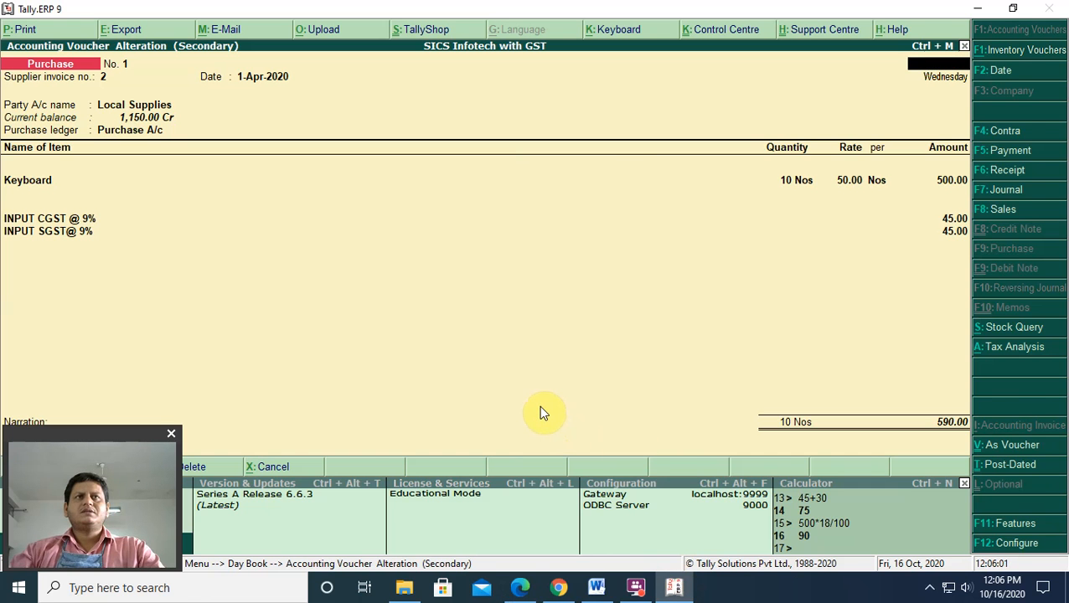
{"action": "key", "text": "Escape"}
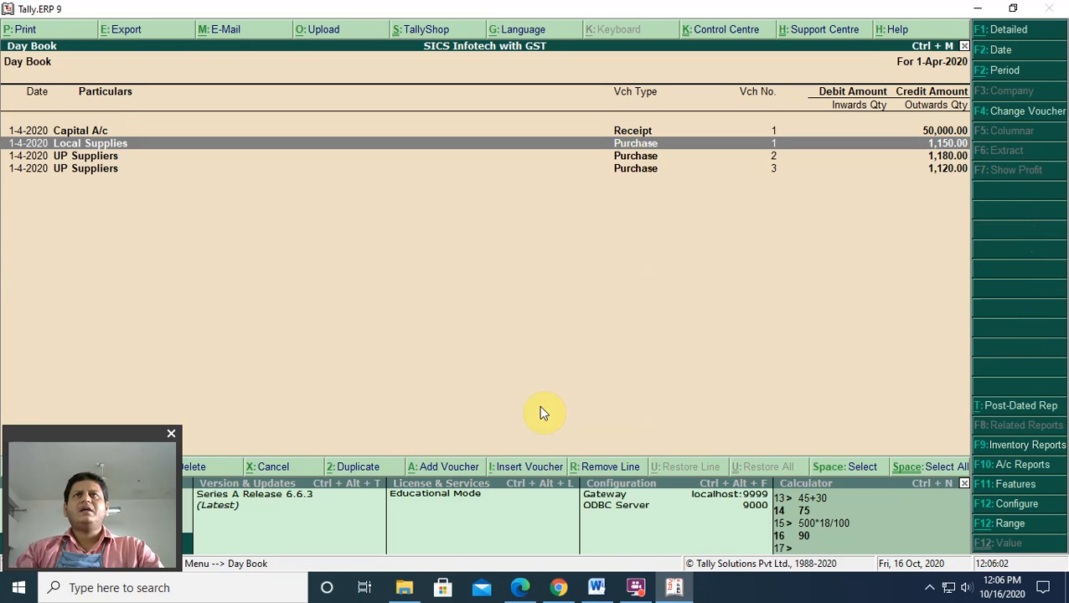
{"action": "key", "text": "Down"}
{"action": "key", "text": "Return"}
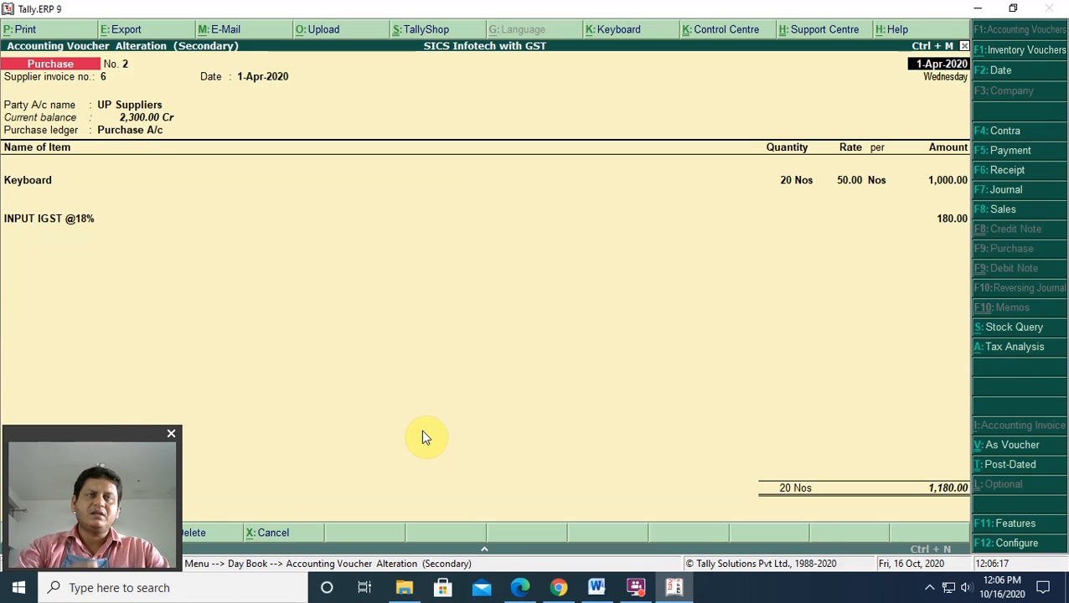
- Print the UP Suppliers purchase voucher's invoice to a PDF named b in the Documents folder
{"action": "key", "text": "alt+p"}
{"action": "key", "text": "Return"}
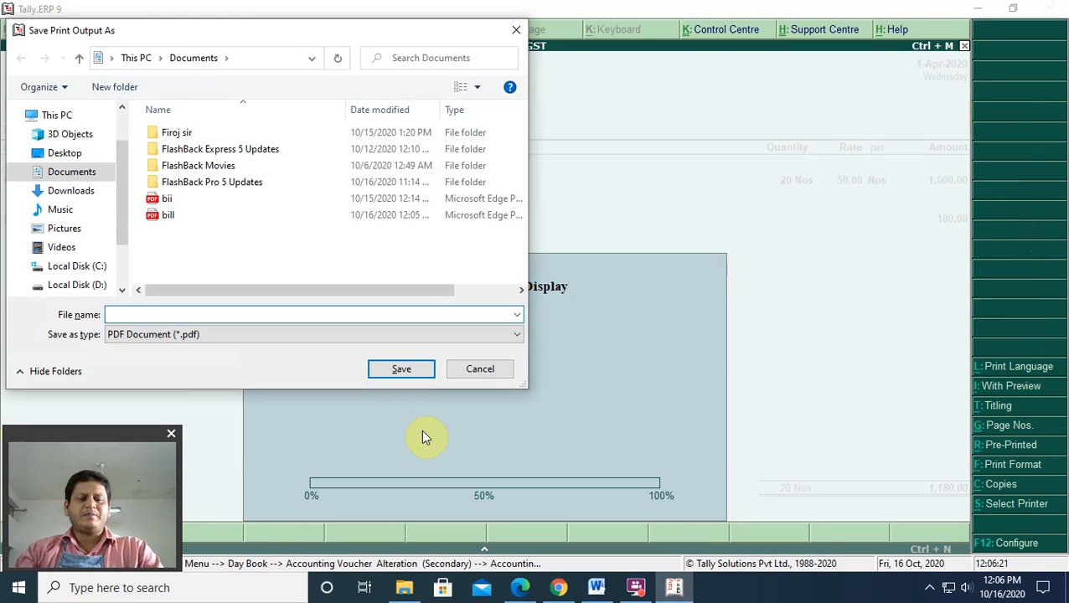
{"action": "type", "text": "b"}
{"action": "key", "text": "Return"}
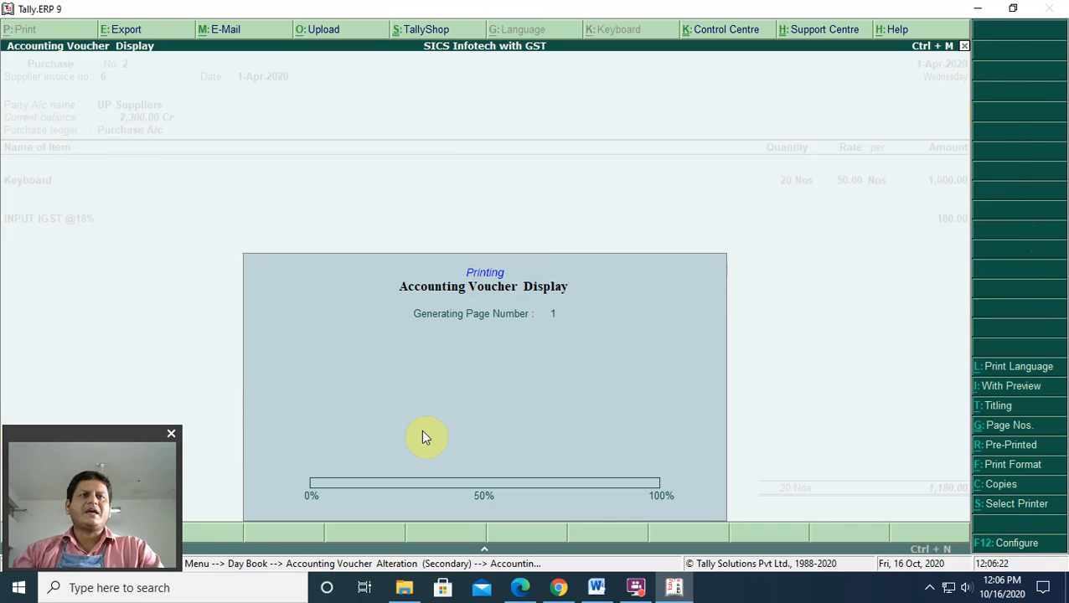
- Switch to File Explorer, open the b PDF from Documents and look over the UP Suppliers invoice with its IGST line
{"action": "left_click", "coordinate": [399, 589]}
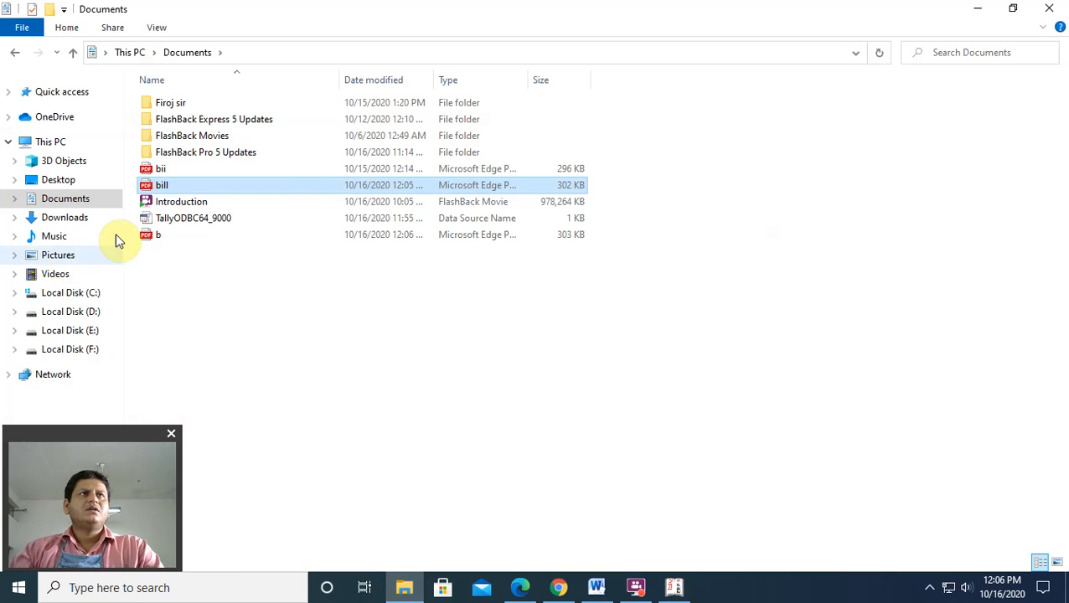
{"action": "double_click", "coordinate": [162, 238]}
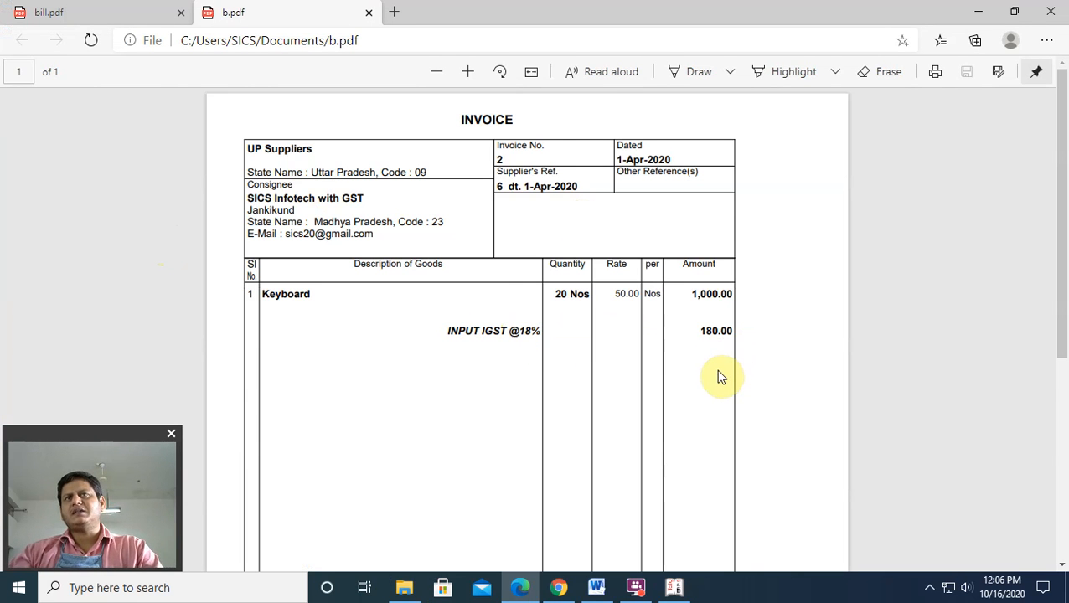
{"action": "scroll", "coordinate": [719, 374], "scroll_direction": "down", "scroll_amount": 4}
{"action": "scroll", "coordinate": [721, 370], "scroll_direction": "up", "scroll_amount": 4}
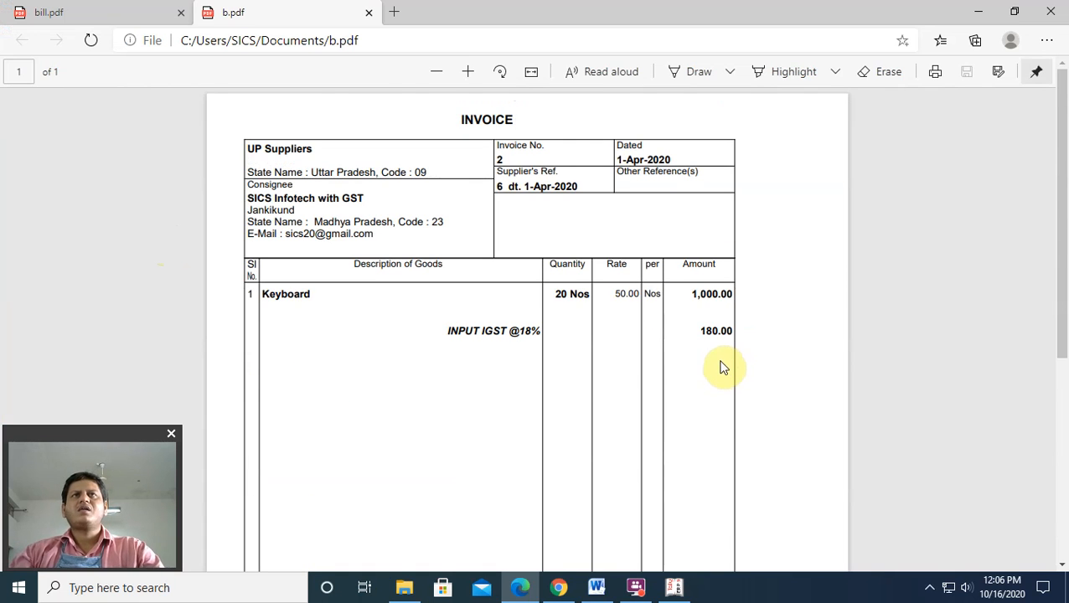
- Switch back to Tally.ERP 9 and leave the UP Suppliers voucher and the Day Book for the Display Menu
{"action": "left_click", "coordinate": [675, 584]}
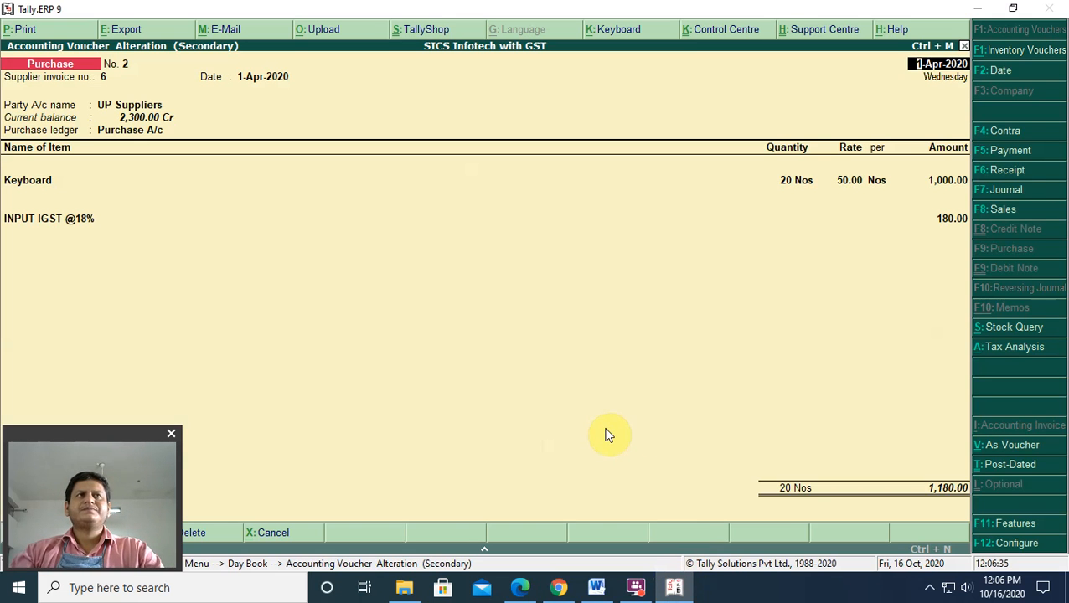
{"action": "key", "text": "Escape"}
{"action": "key", "text": "Return"}
{"action": "key", "text": "Escape"}
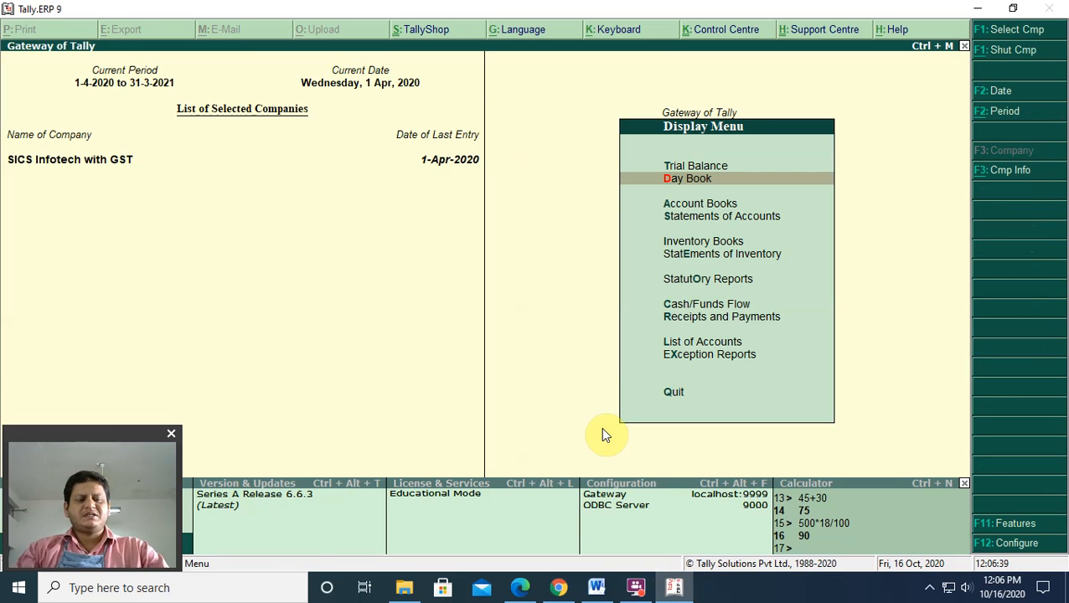
{"action": "key", "text": "s"}
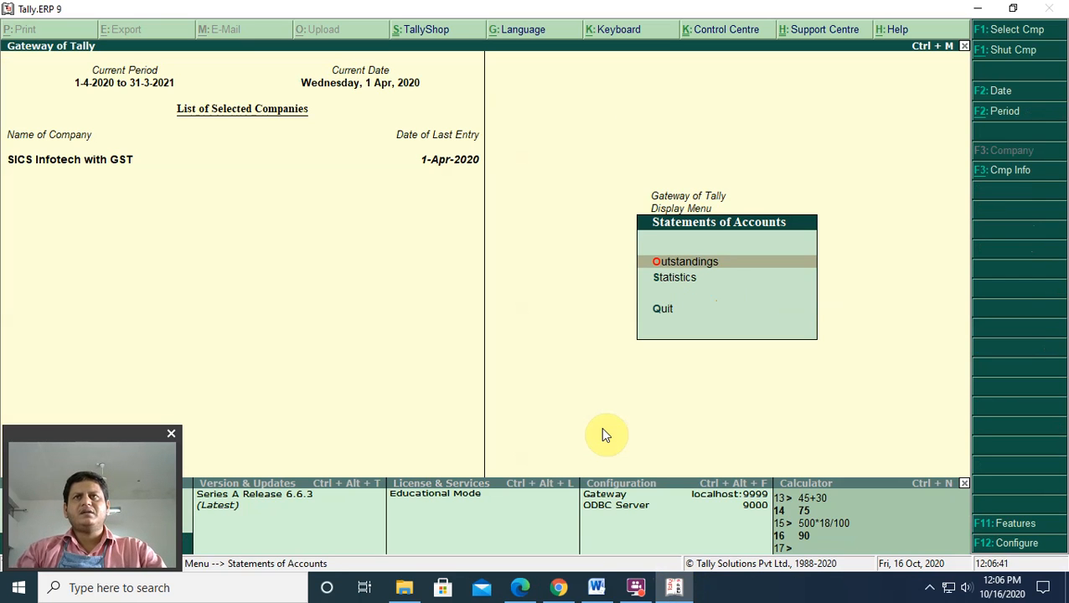
{"action": "key", "text": "Escape"}
{"action": "key", "text": "d"}
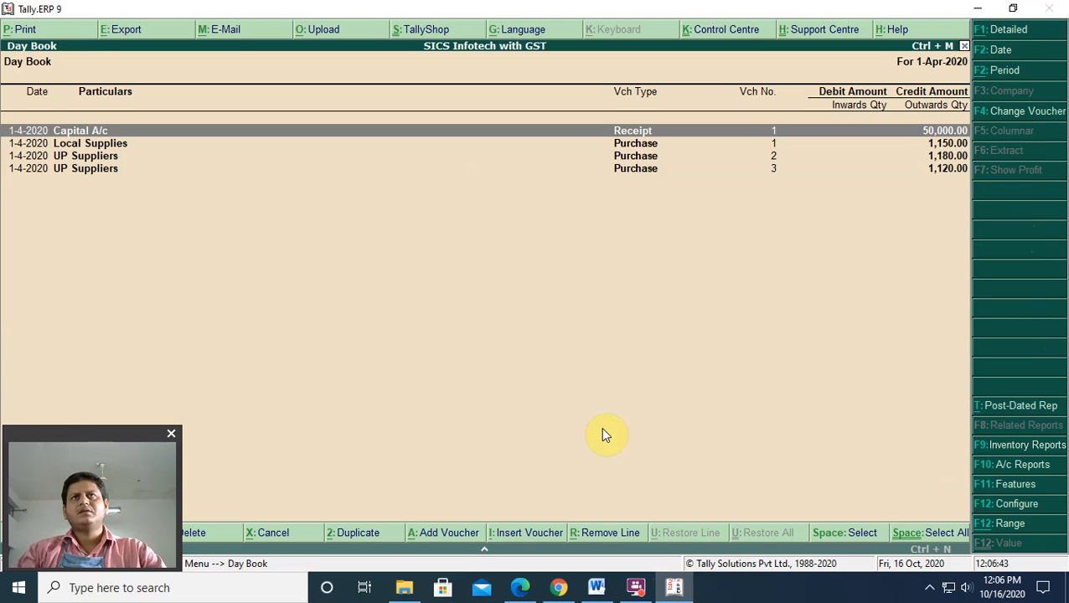
{"action": "key", "text": "Escape"}
{"action": "key", "text": "Escape"}
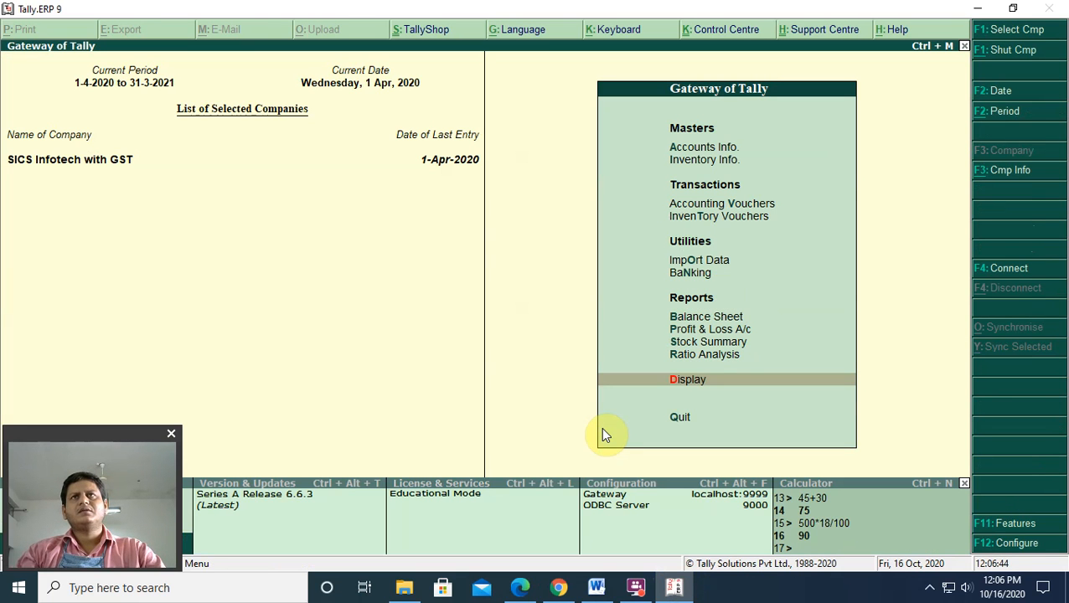
- Open the Statutory Reports from the display reports
{"action": "key", "text": "Return"}
{"action": "key", "text": "Down"}
{"action": "key", "text": "Down"}
{"action": "key", "text": "Down"}
{"action": "key", "text": "Down"}
{"action": "key", "text": "Down"}
{"action": "key", "text": "Down"}
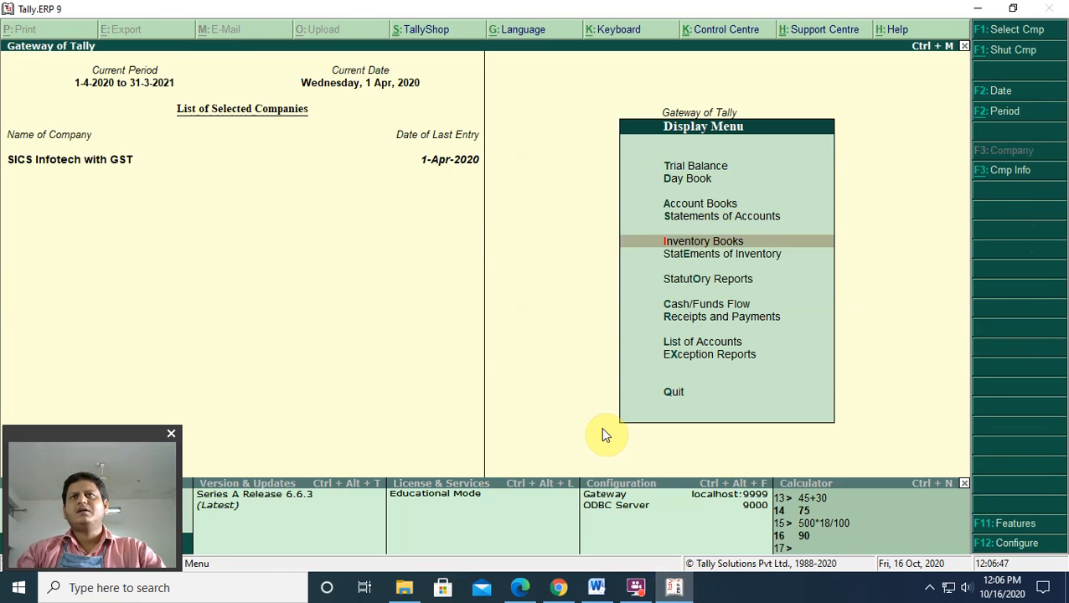
{"action": "key", "text": "Return"}
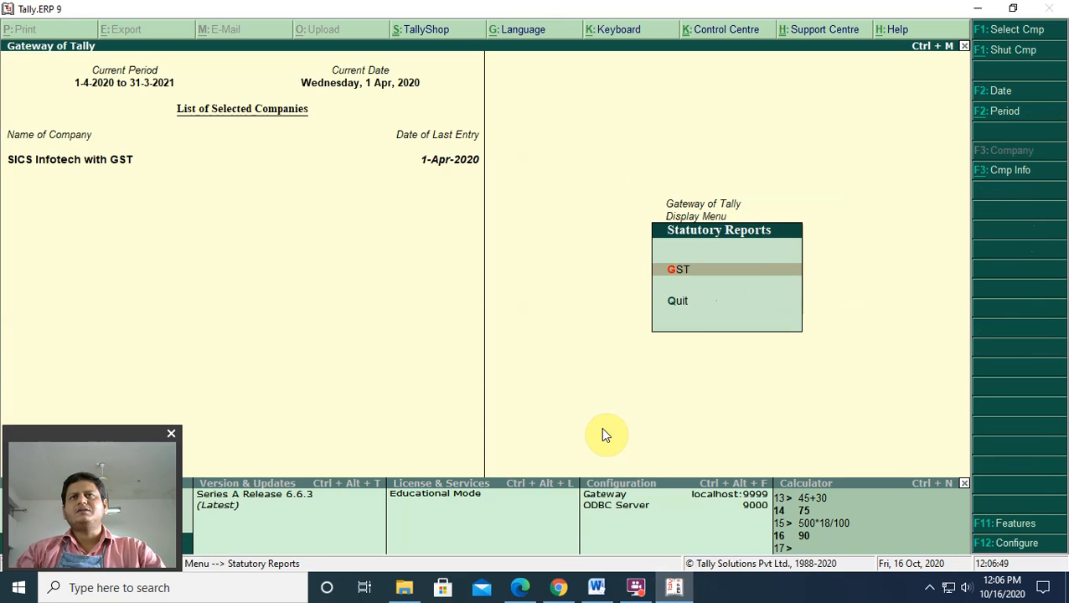
- Open the GST Rate Setup report among the GST reports
{"action": "key", "text": "Return"}
{"action": "key", "text": "Down"}
{"action": "key", "text": "Down"}
{"action": "key", "text": "Down"}
{"action": "key", "text": "Down"}
{"action": "key", "text": "Down"}
{"action": "key", "text": "Down"}
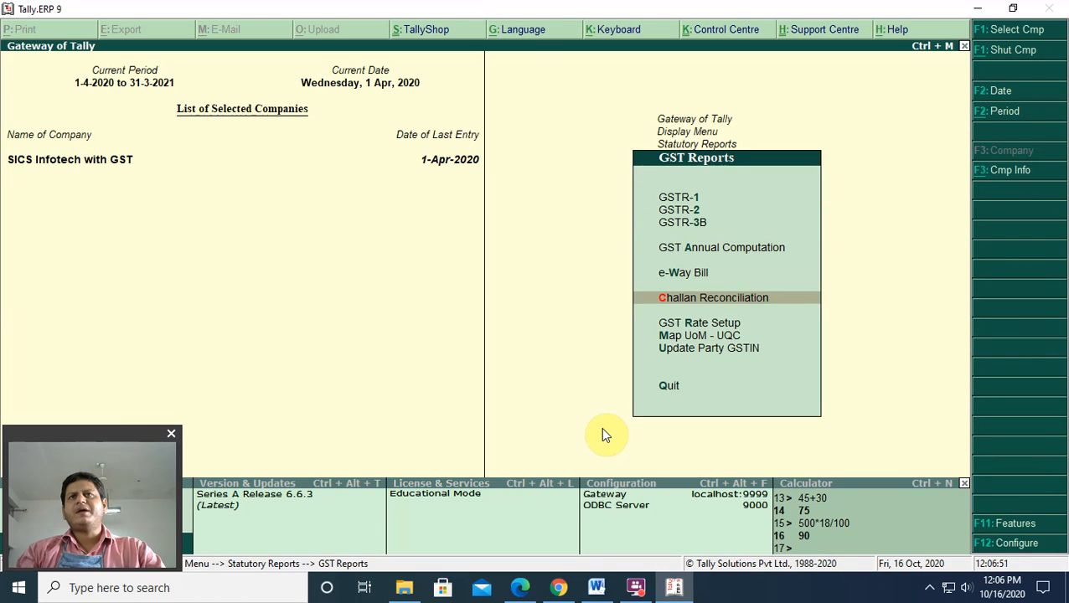
{"action": "key", "text": "Return"}
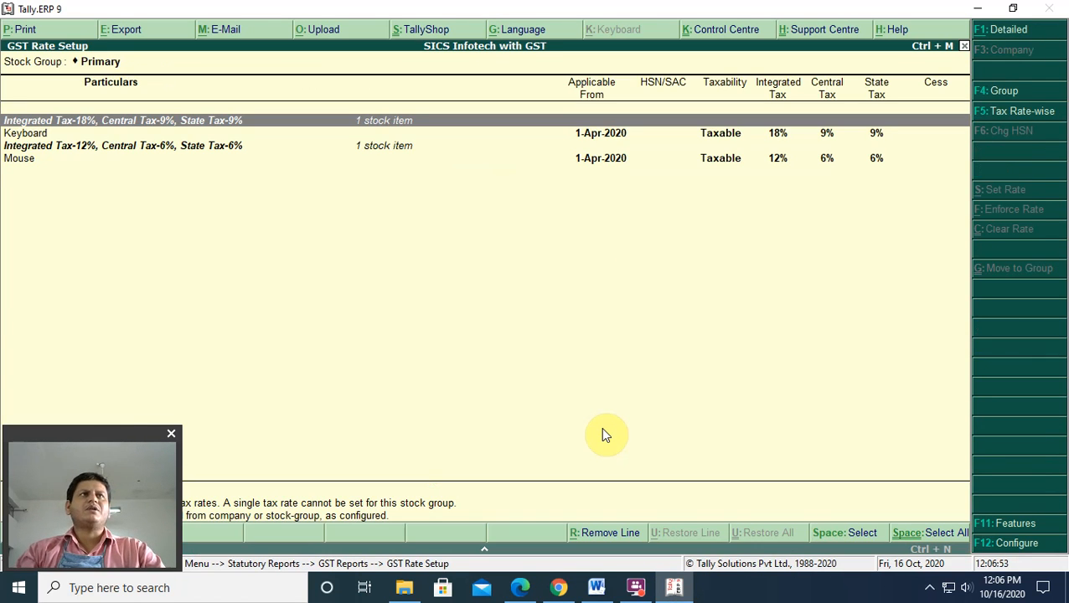
- Review the integrated, central and state tax rates of the Keyboard and Mouse stock items, and close the report
{"action": "key", "text": "Down"}
{"action": "key", "text": "Down"}
{"action": "key", "text": "Down"}
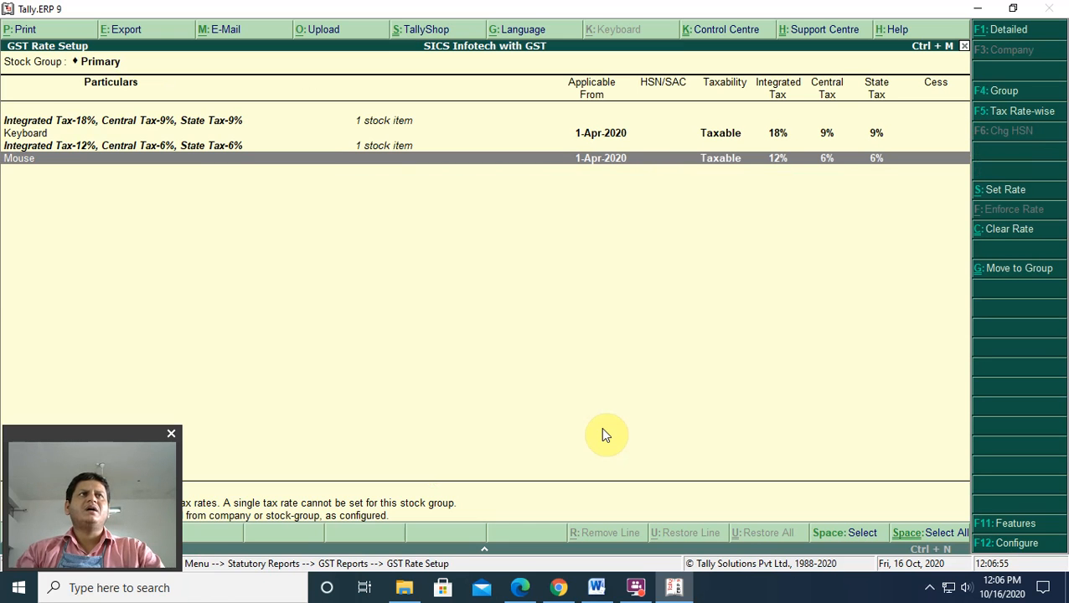
{"action": "key", "text": "Up"}
{"action": "key", "text": "Up"}
{"action": "key", "text": "Up"}
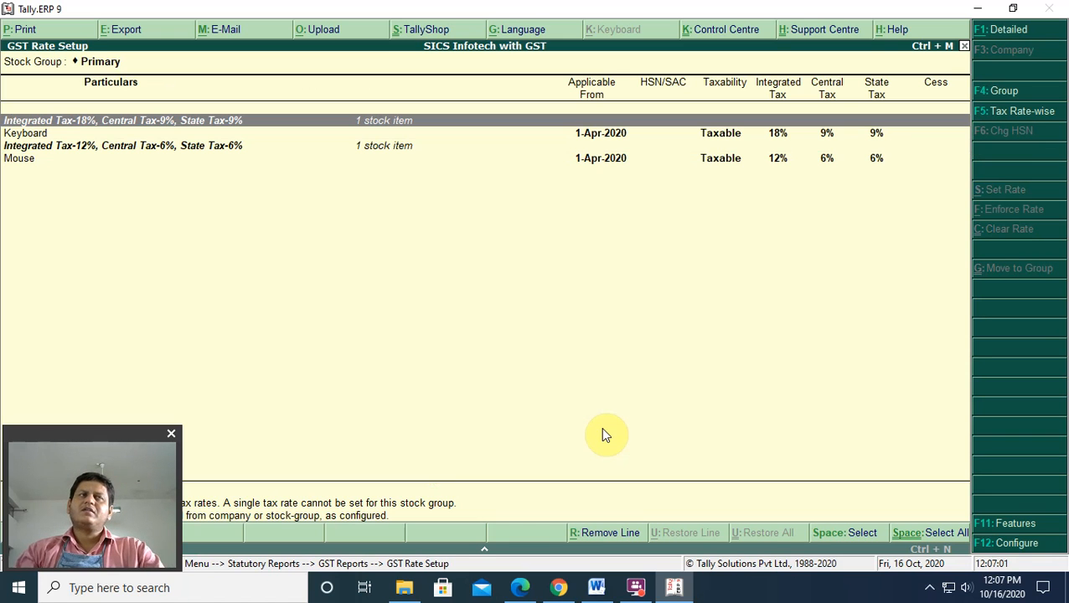
{"action": "key", "text": "Escape"}
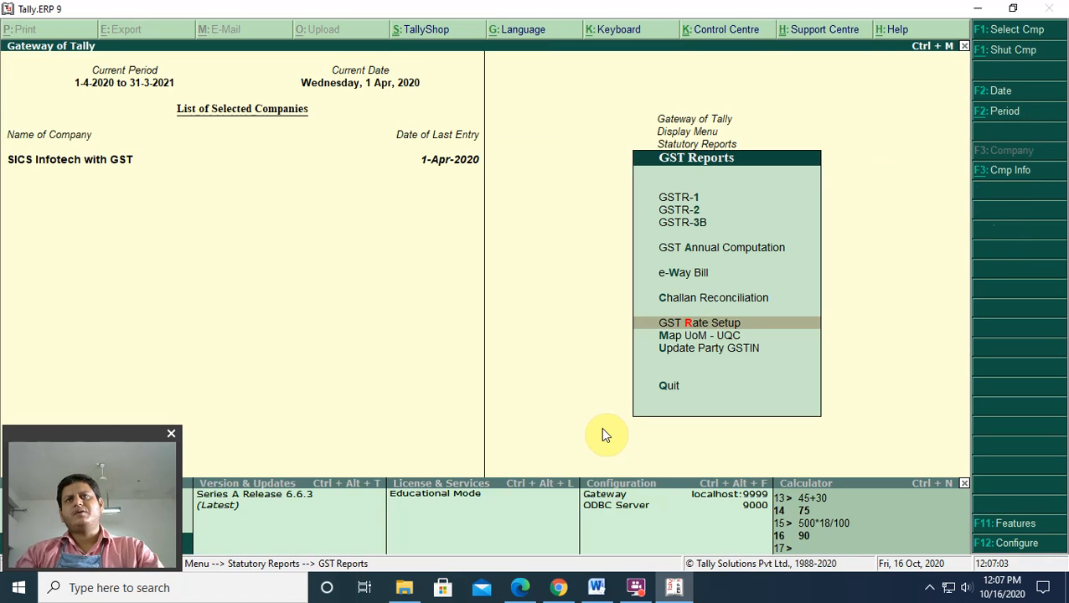
- View the GSTR-1 returns summary among the GST reports and close it
{"action": "key", "text": "Up"}
{"action": "key", "text": "Up"}
{"action": "key", "text": "Up"}
{"action": "key", "text": "Up"}
{"action": "key", "text": "Up"}
{"action": "key", "text": "Up"}
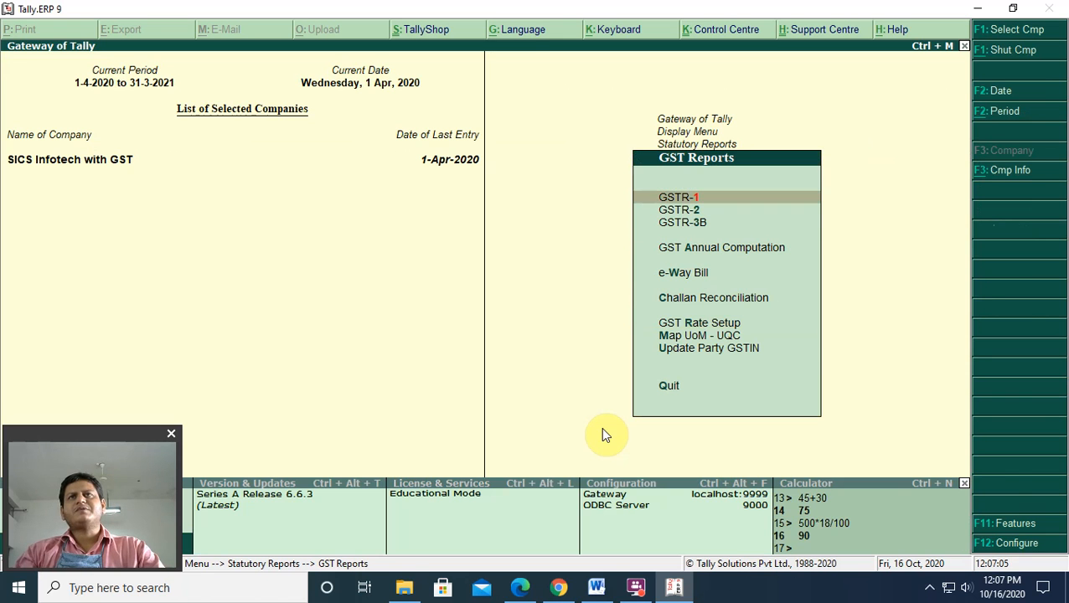
{"action": "key", "text": "Return"}
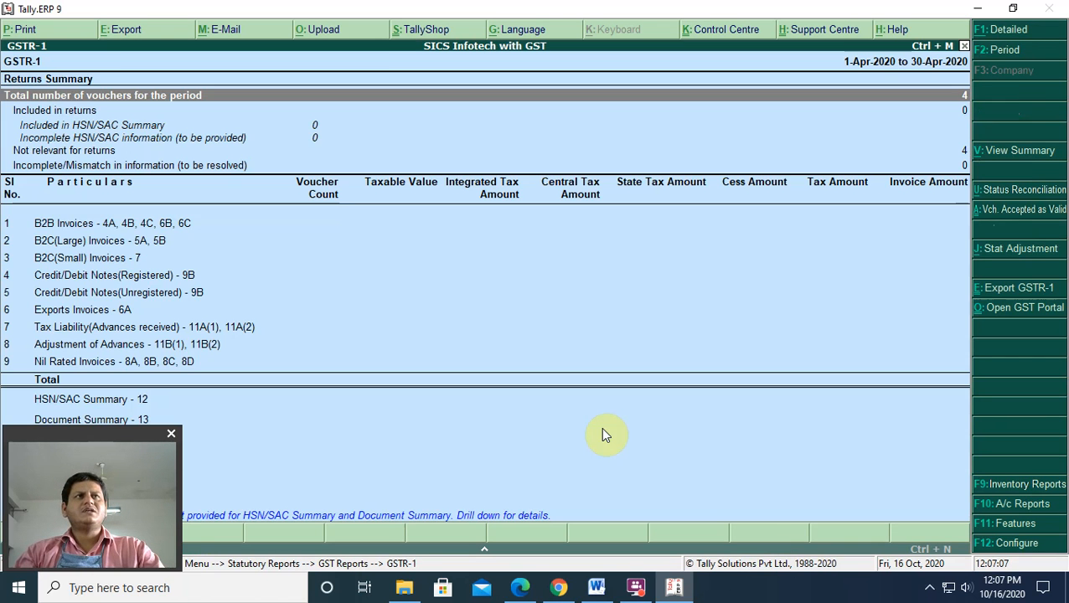
{"action": "key", "text": "Escape"}
- Open the GSTR-2 report and drill down into the party register of B2B Invoices - 3, 4A
{"action": "key", "text": "Down"}
{"action": "key", "text": "Return"}
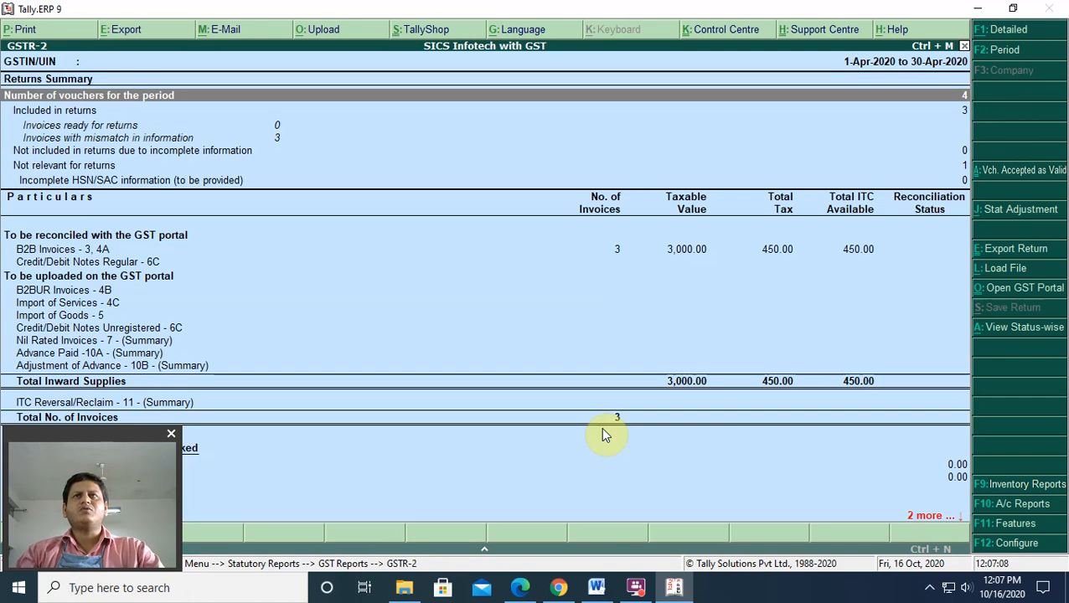
{"action": "key", "text": "Down"}
{"action": "key", "text": "Down"}
{"action": "key", "text": "Down"}
{"action": "key", "text": "Down"}
{"action": "key", "text": "Down"}
{"action": "key", "text": "Down"}
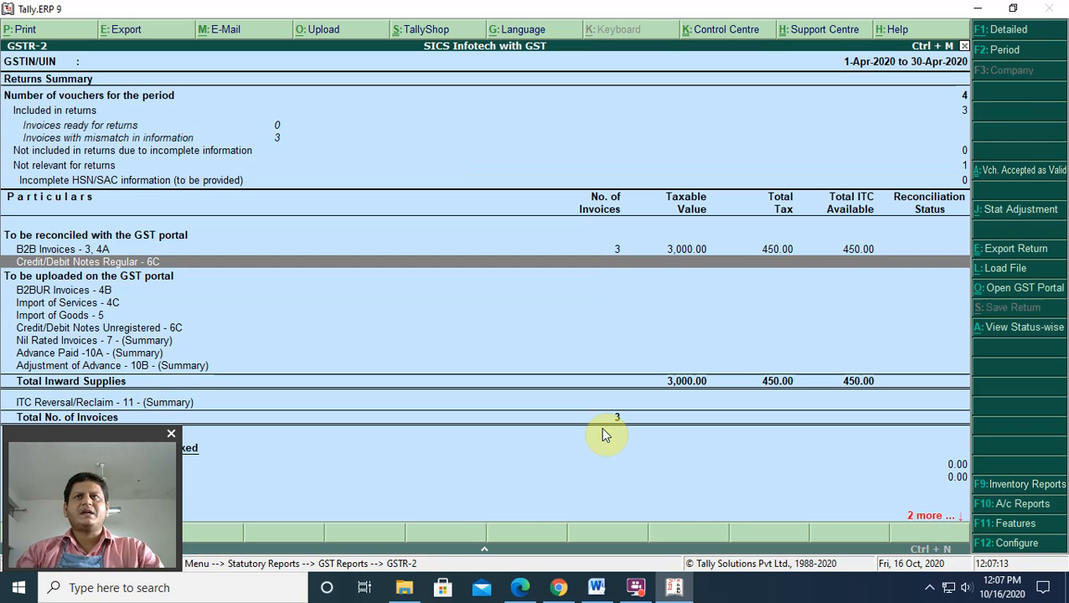
{"action": "key", "text": "Up"}
{"action": "key", "text": "Return"}
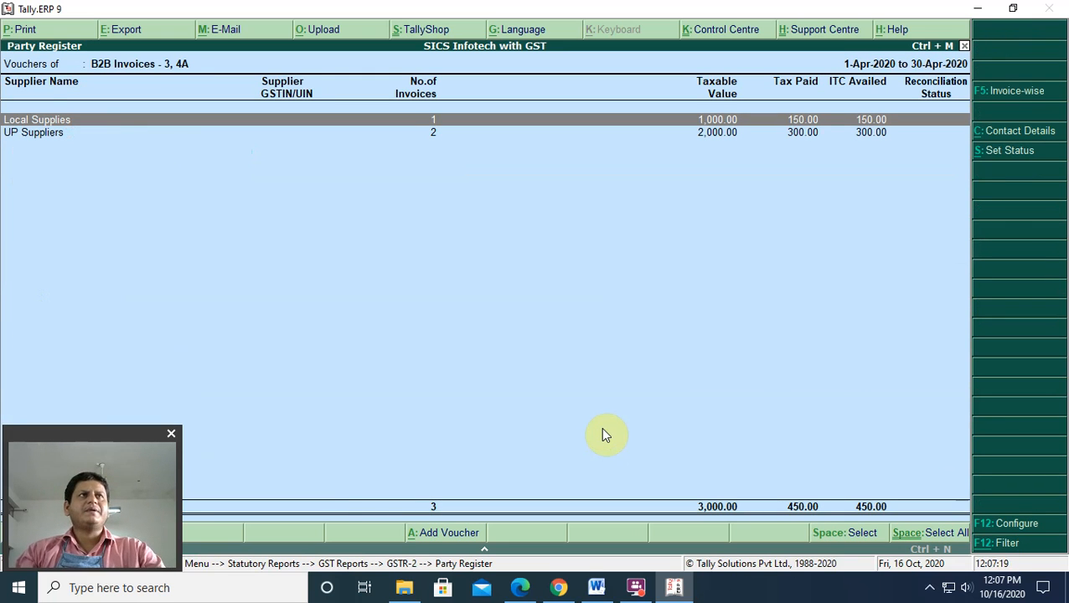
- Examine the Local Supplies voucher register in detailed view with the tax split by GST rate
{"action": "key", "text": "Return"}
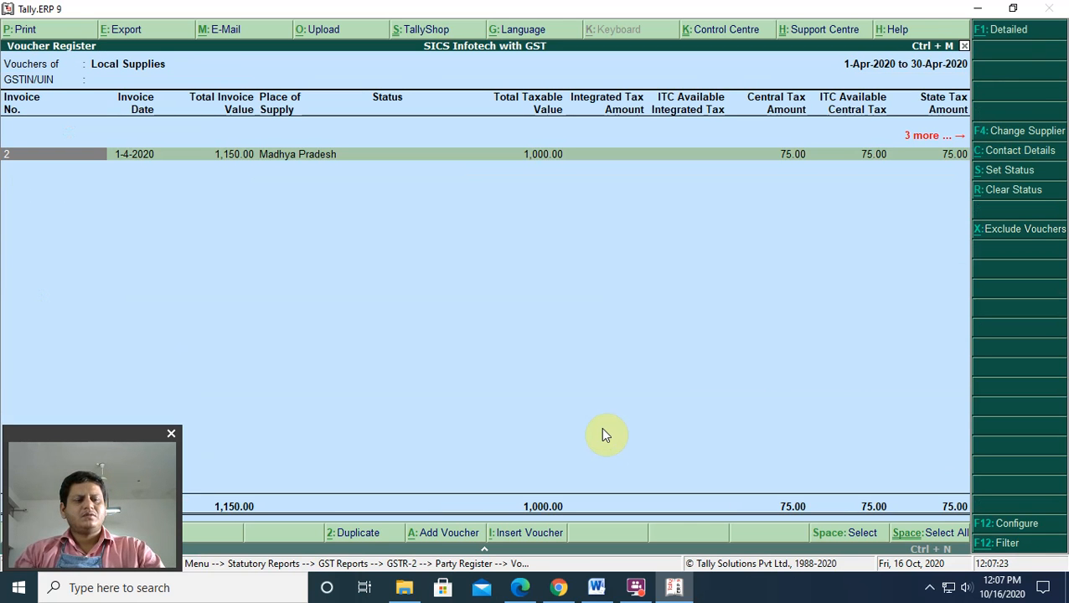
{"action": "key", "text": "alt+F1"}
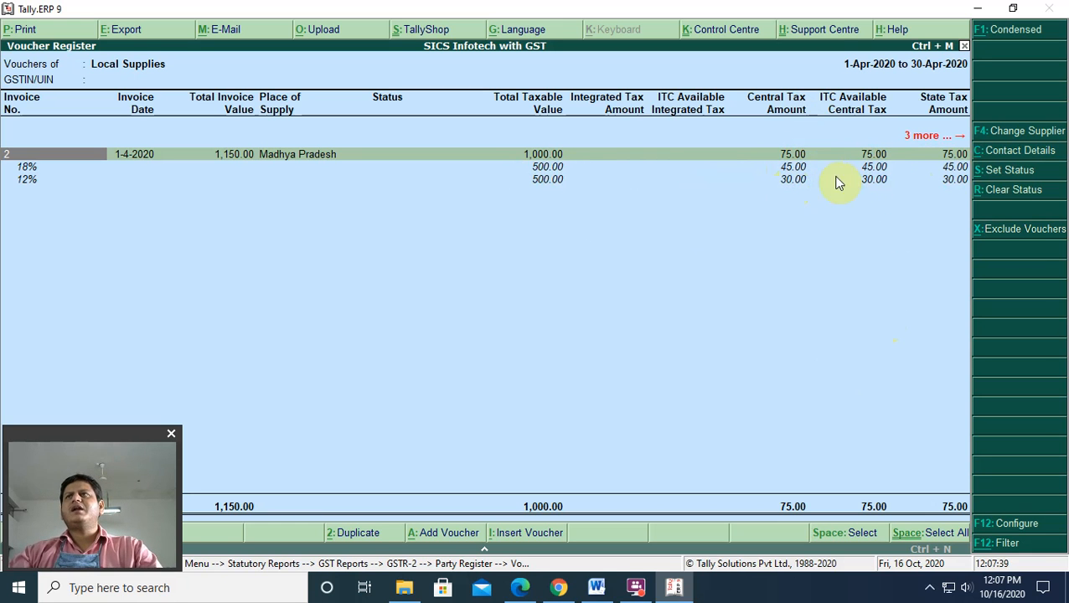
{"action": "left_click", "coordinate": [996, 170]}
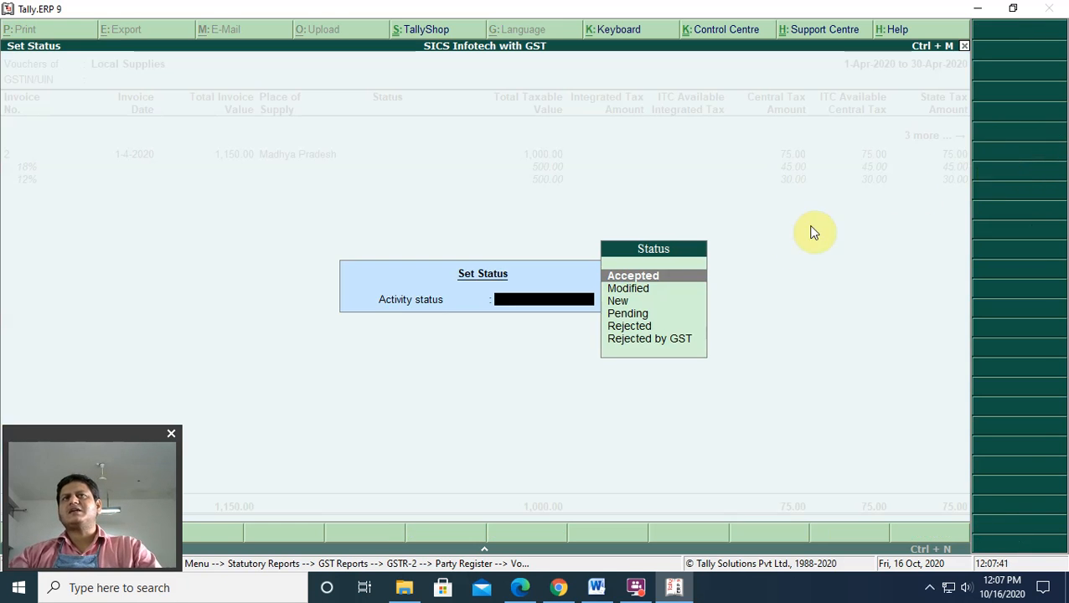
{"action": "key", "text": "Escape"}
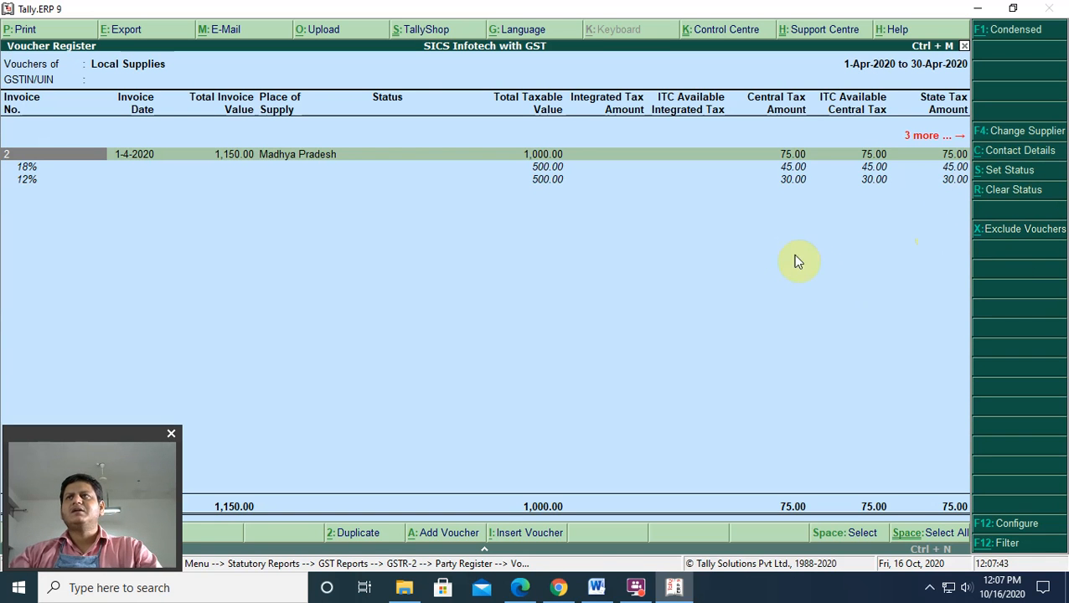
- Close the voucher register and the GSTR-2 report and return to the Gateway of Tally
{"action": "key", "text": "Escape"}
{"action": "key", "text": "Escape"}
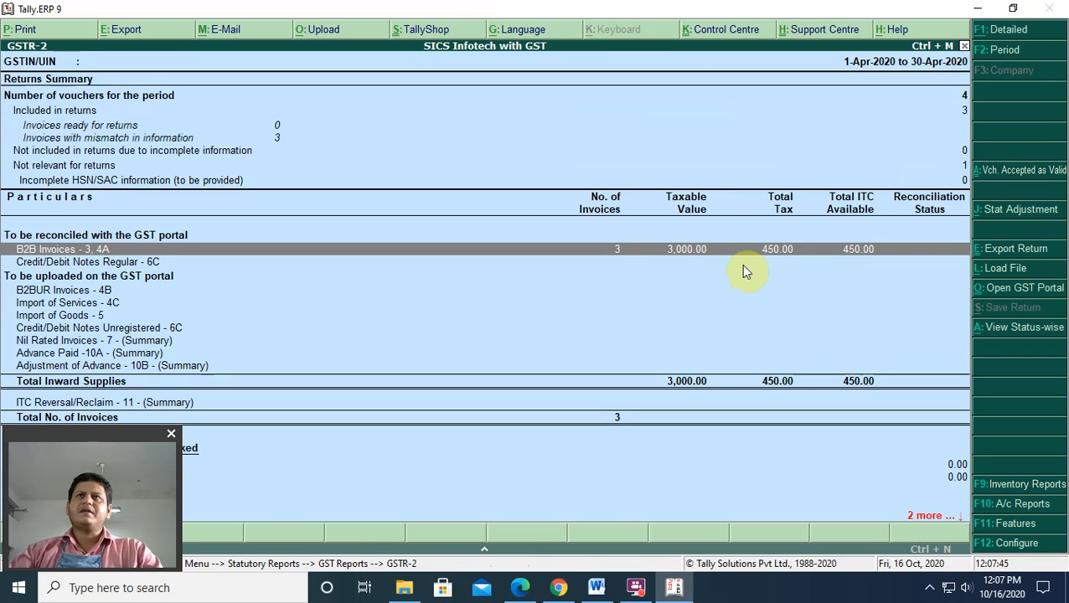
{"action": "key", "text": "Escape"}
{"action": "key", "text": "Escape"}
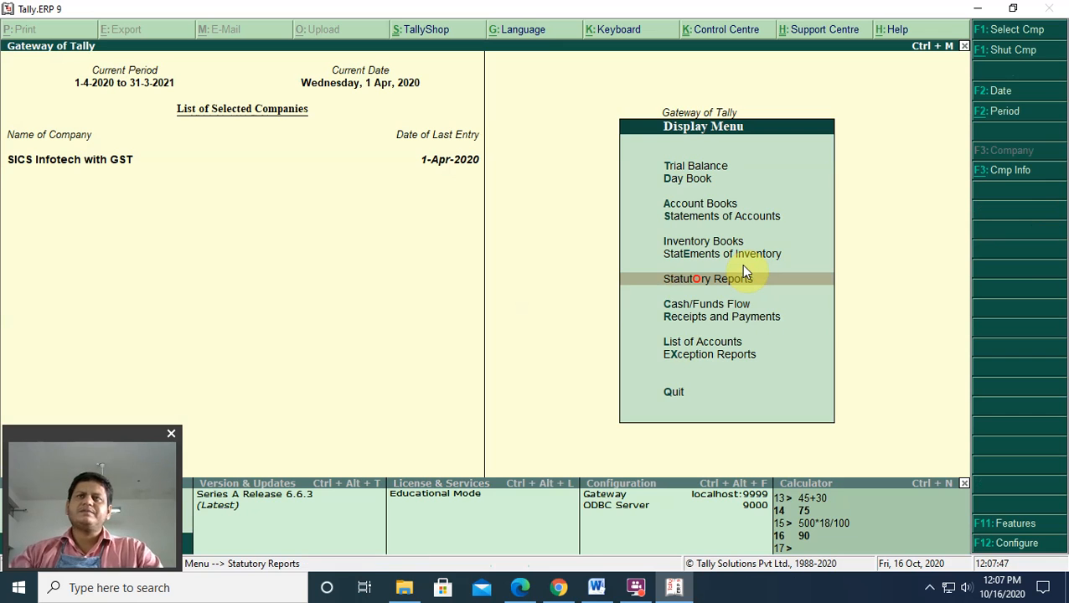
{"action": "key", "text": "Escape"}
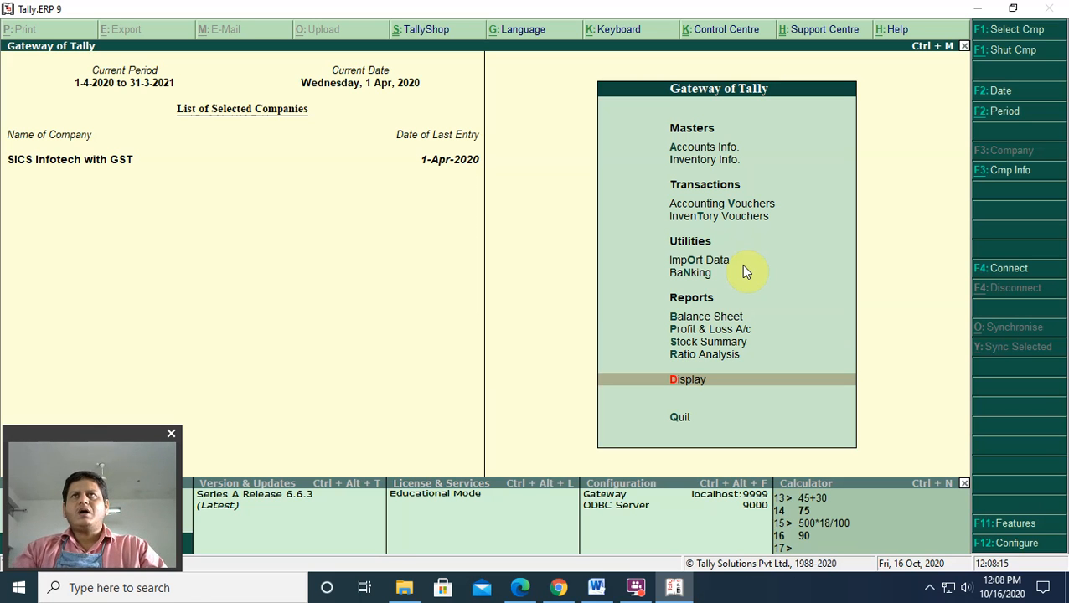
- Start creating a new single ledger from the accounts masters
{"action": "key", "text": "Up"}
{"action": "key", "text": "Up"}
{"action": "key", "text": "Up"}
{"action": "key", "text": "Up"}
{"action": "key", "text": "Up"}
{"action": "key", "text": "Up"}
{"action": "key", "text": "Up"}
{"action": "key", "text": "Up"}
{"action": "key", "text": "Up"}
{"action": "key", "text": "Up"}
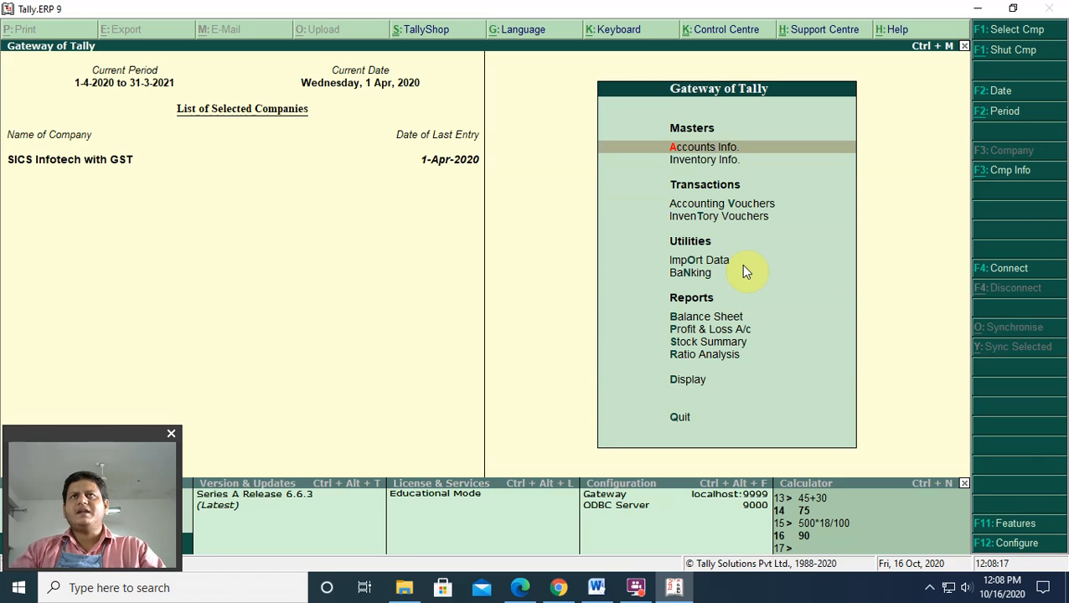
{"action": "key", "text": "Return"}
{"action": "key", "text": "Down"}
{"action": "key", "text": "Return"}
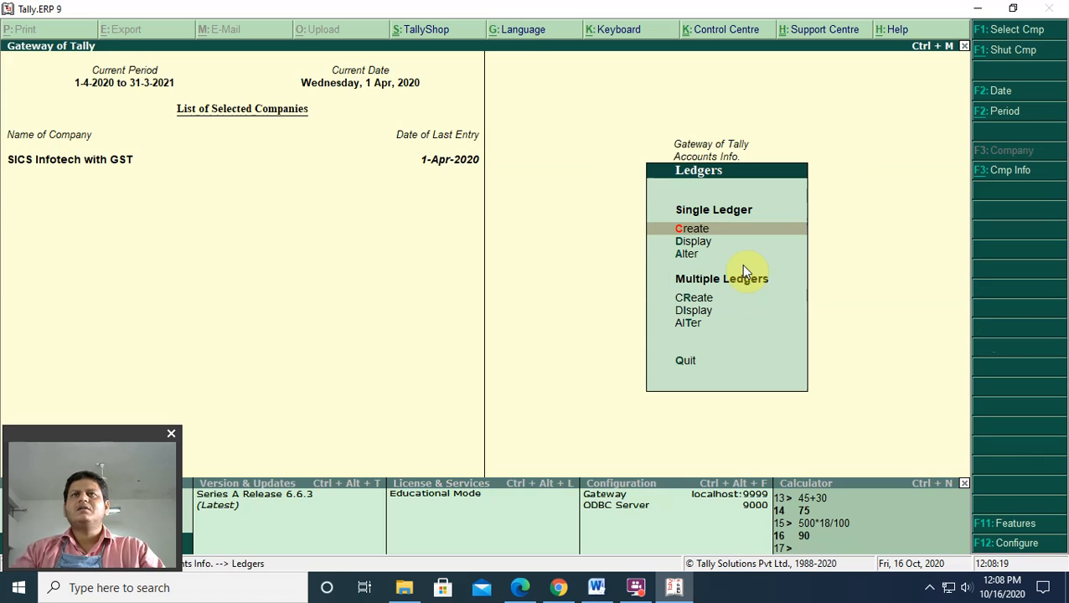
{"action": "key", "text": "Return"}
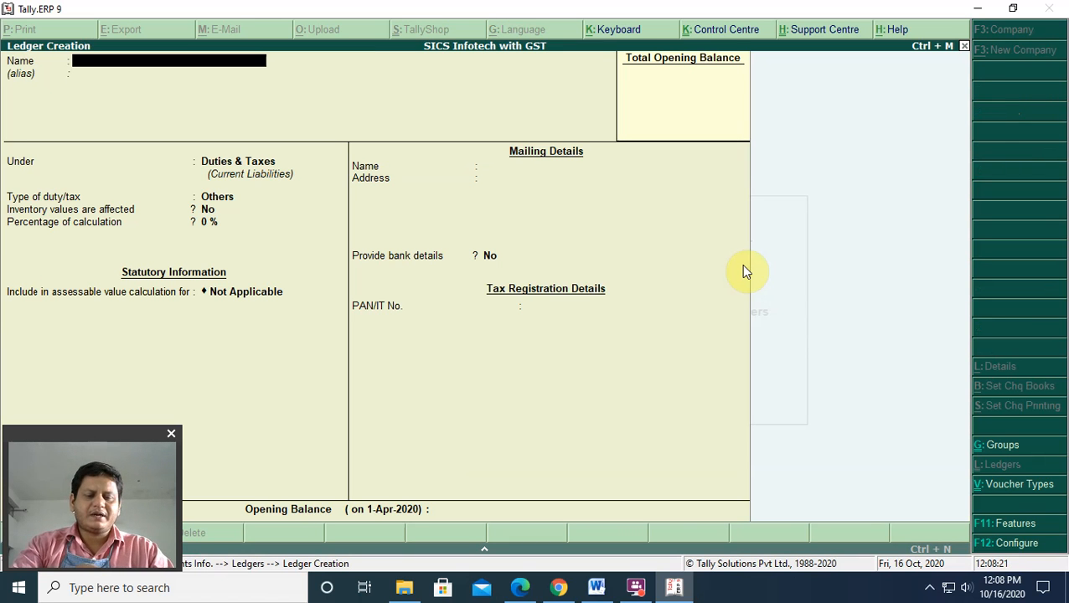
- Name the new ledger Output CGST @9%
{"action": "type", "text": "O"}
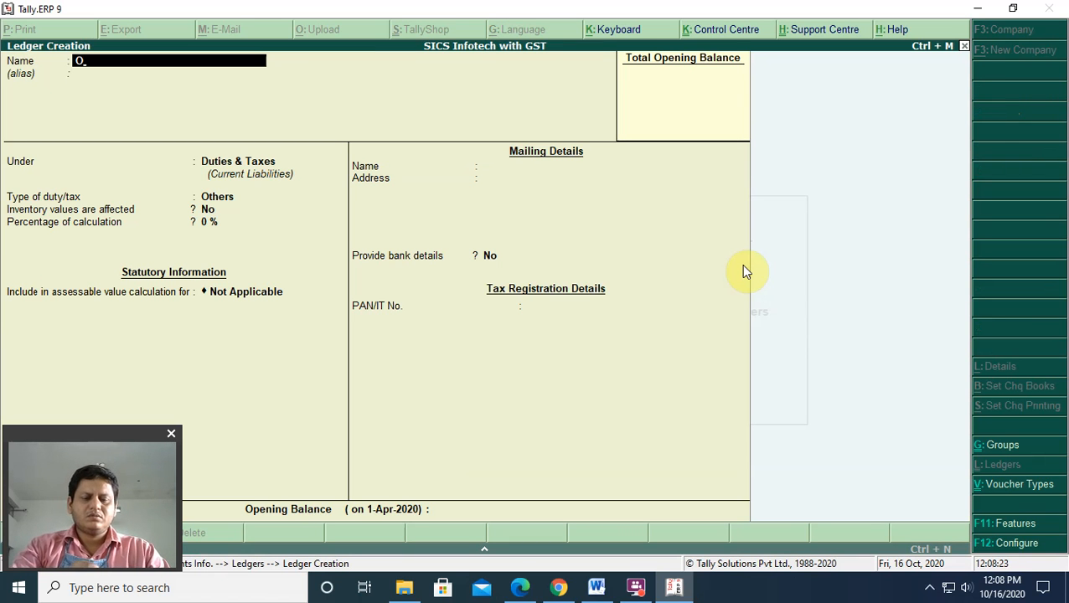
{"action": "type", "text": "utput"}
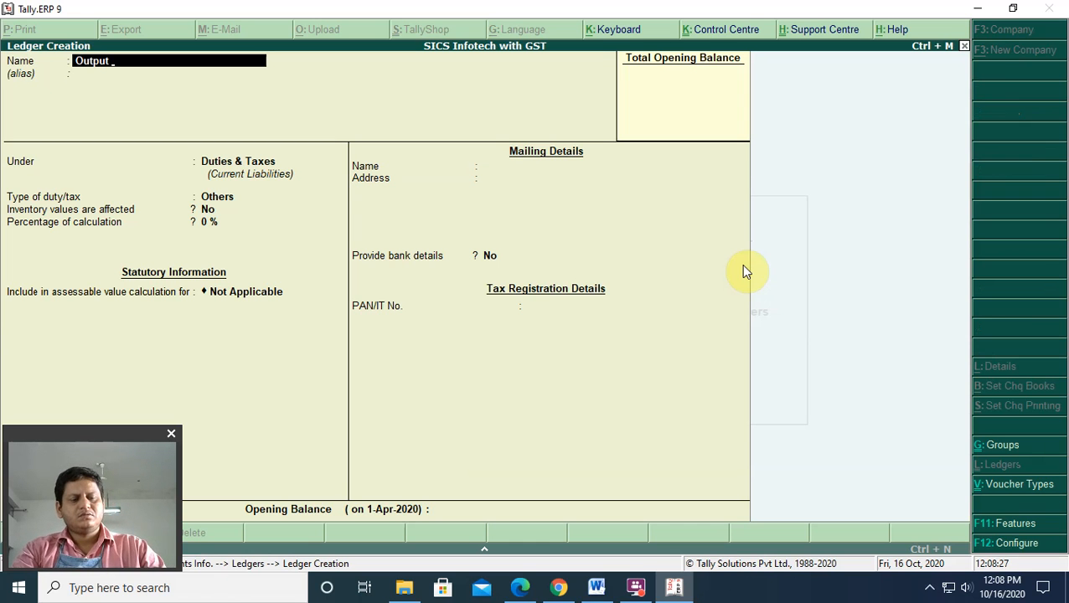
{"action": "type", "text": " GSC"}
{"action": "type", "text": "T"}
{"action": "key", "text": "BackSpace"}
{"action": "key", "text": "BackSpace"}
{"action": "key", "text": "BackSpace"}
{"action": "key", "text": "BackSpace"}
{"action": "key", "text": "BackSpace"}
{"action": "type", "text": "CGST "}
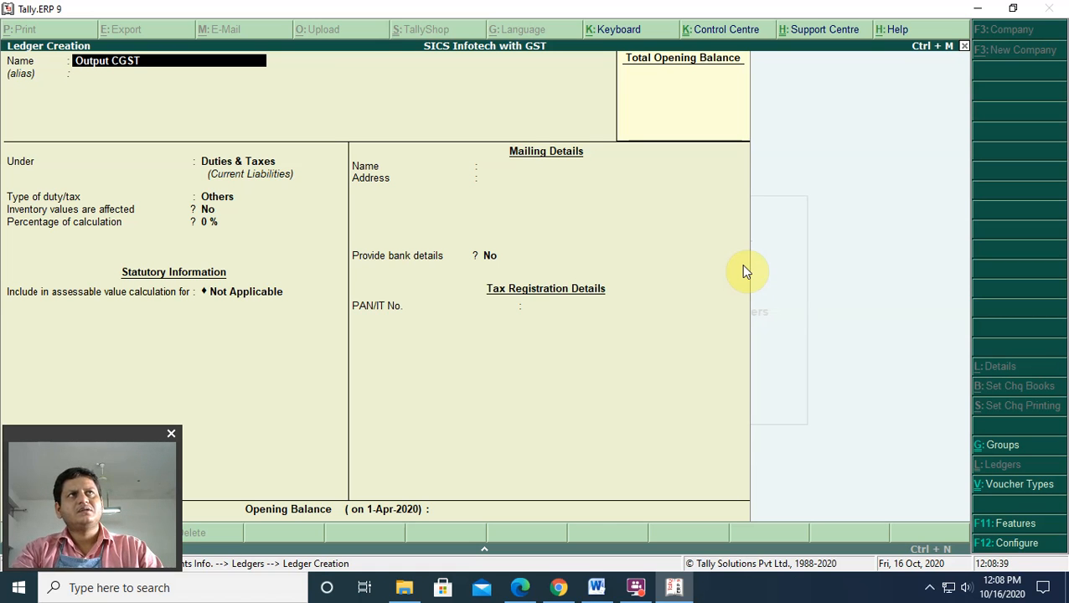
{"action": "type", "text": "@"}
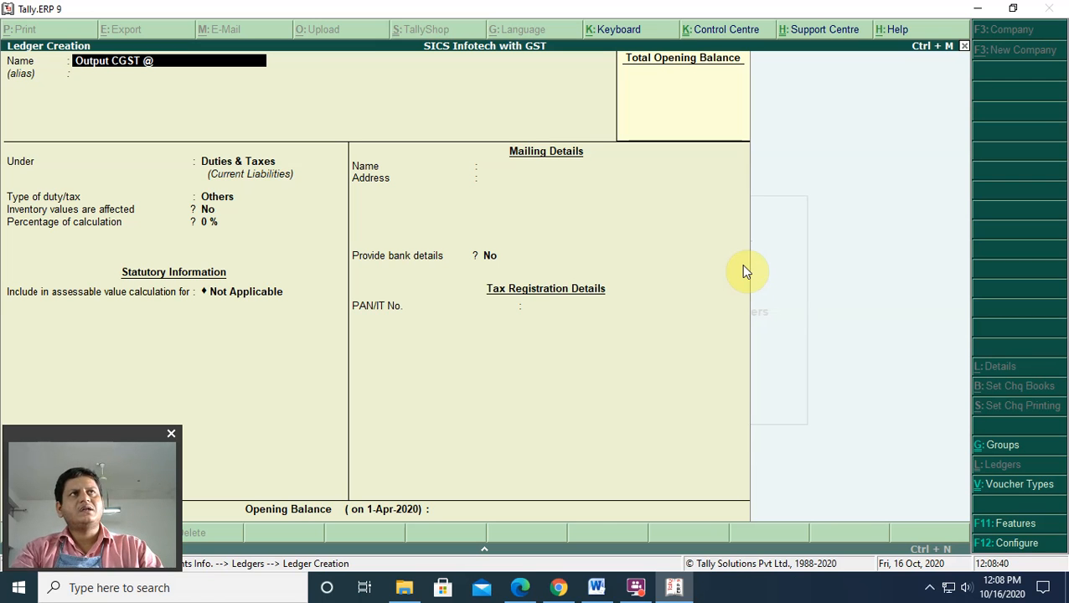
{"action": "type", "text": "9"}
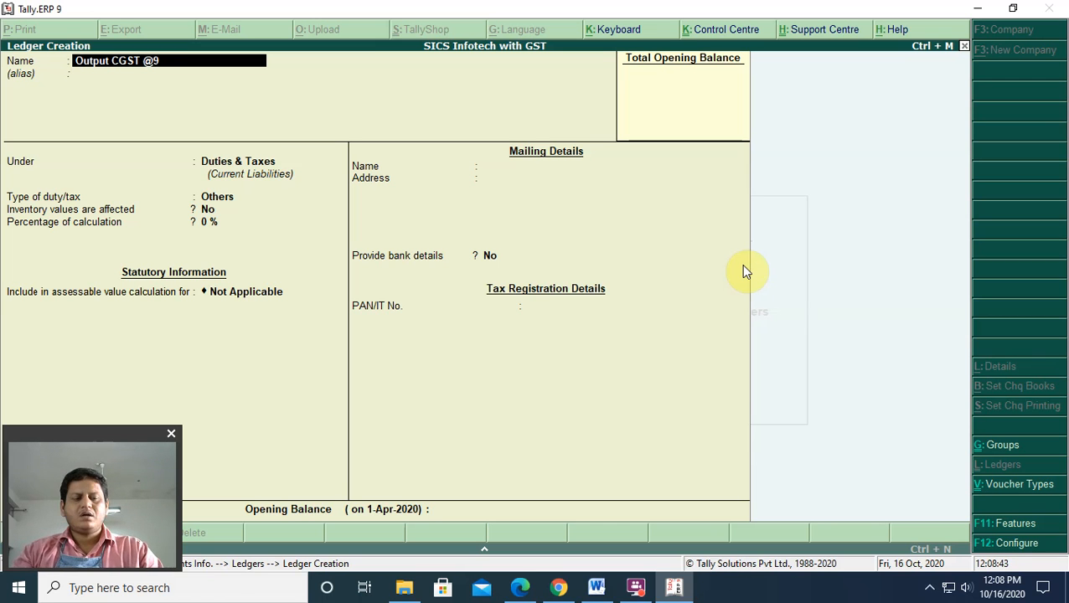
{"action": "type", "text": "%"}
{"action": "key", "text": "Return"}
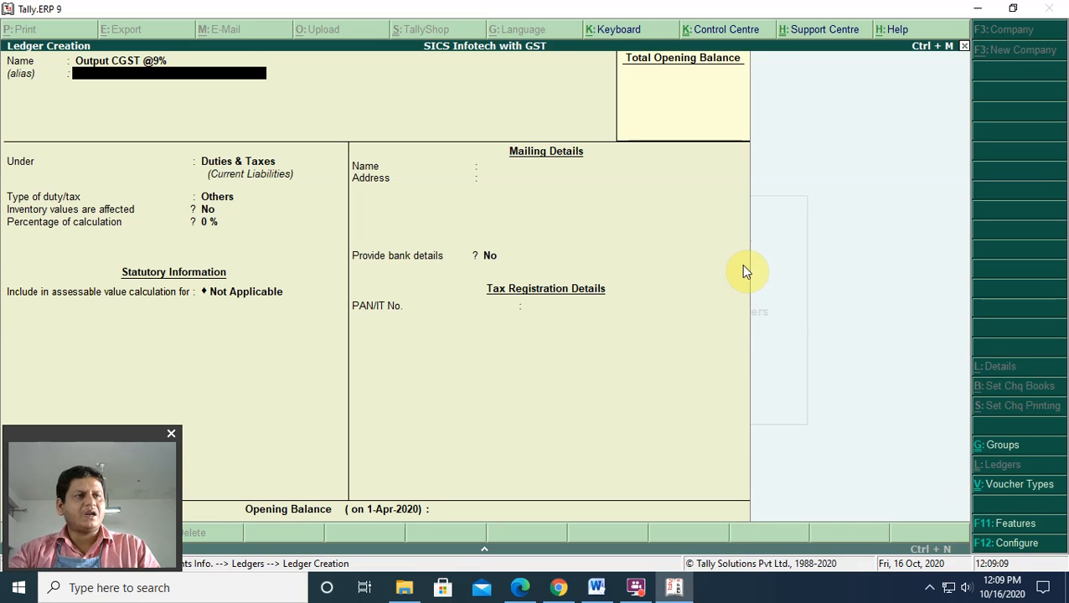
- Keep the Output CGST @9% ledger under Duties & Taxes, with GST as the duty type and Central Tax as the tax type
{"action": "key", "text": "Return"}
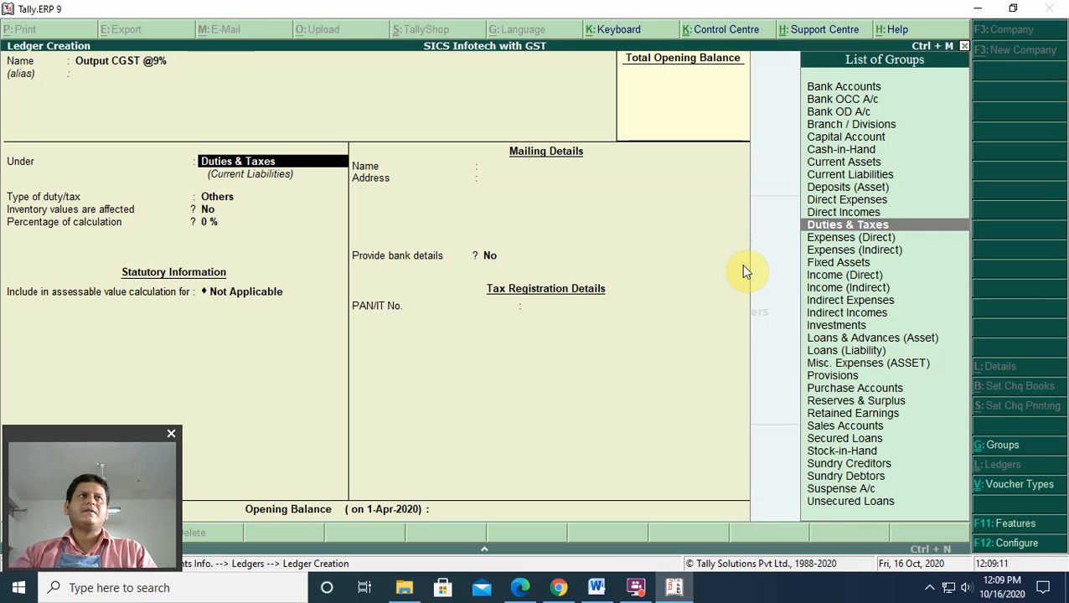
{"action": "key", "text": "Return"}
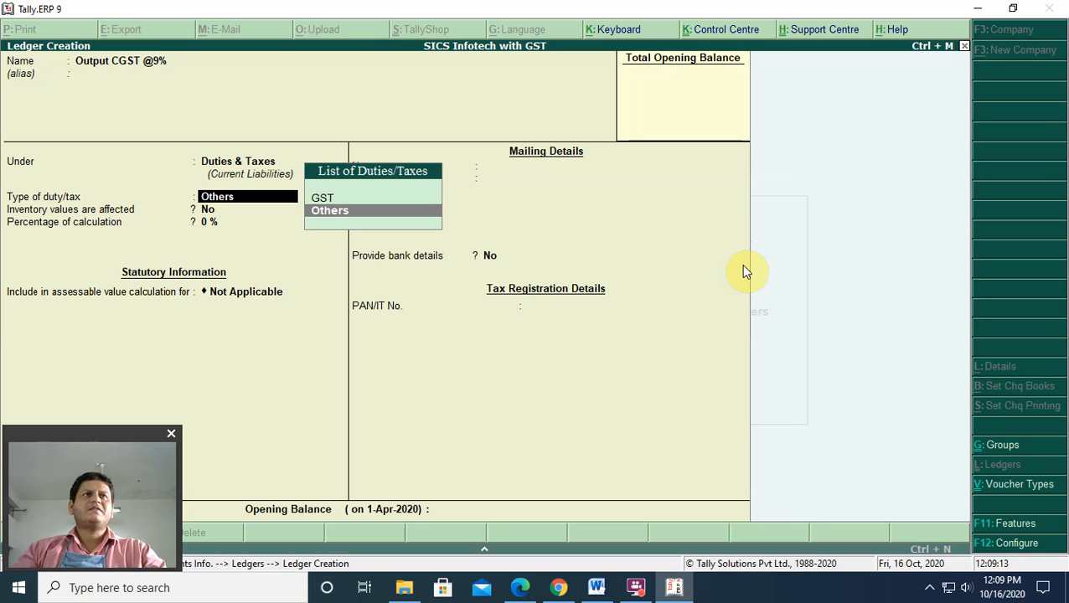
{"action": "key", "text": "Return"}
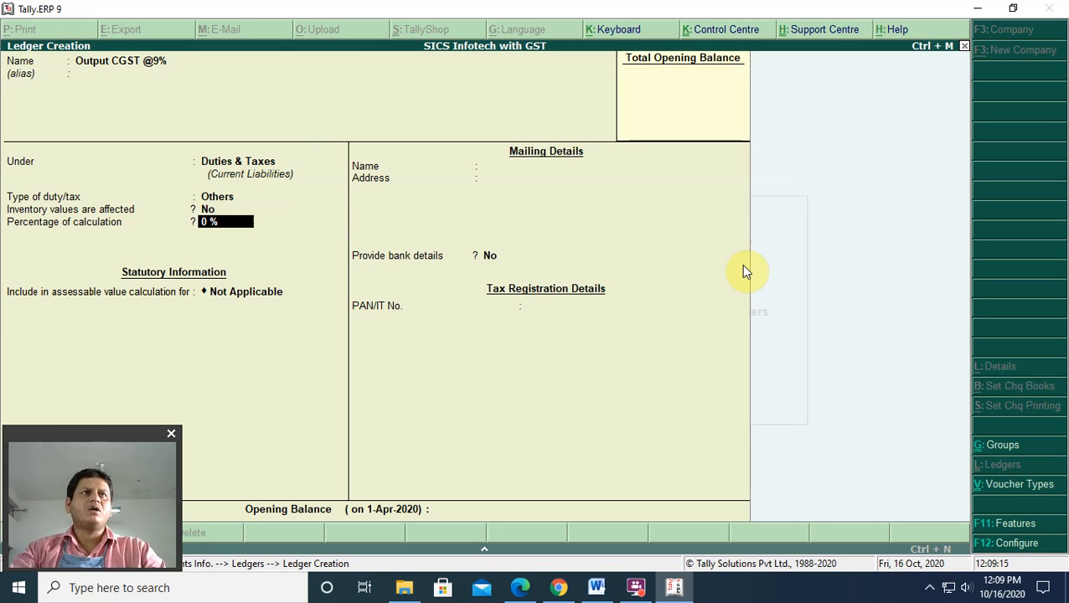
{"action": "key", "text": "BackSpace"}
{"action": "key", "text": "Up"}
{"action": "key", "text": "Return"}
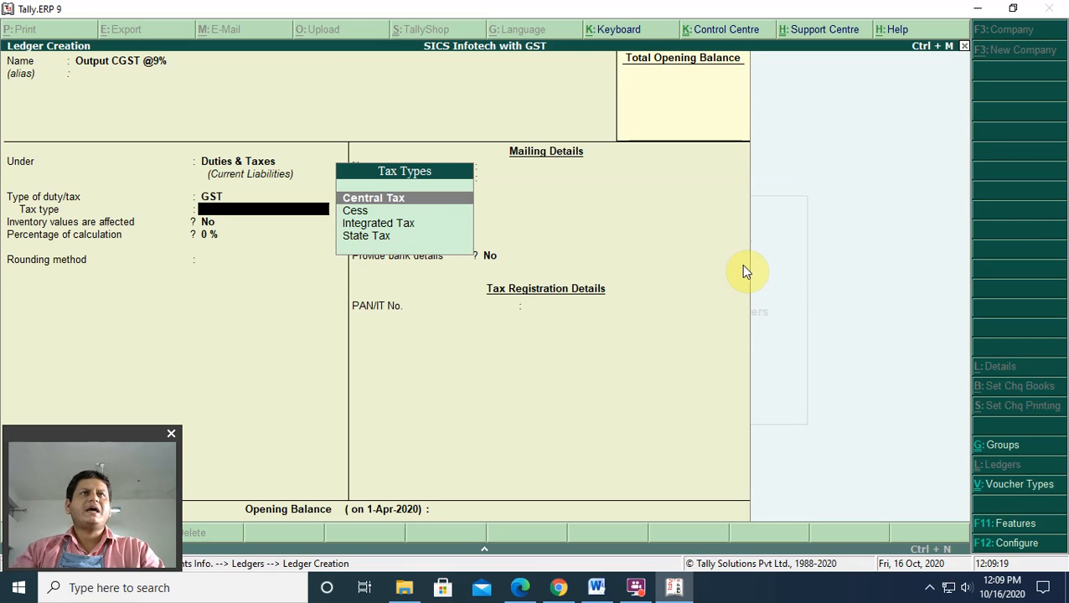
{"action": "key", "text": "Return"}
{"action": "key", "text": "Return"}
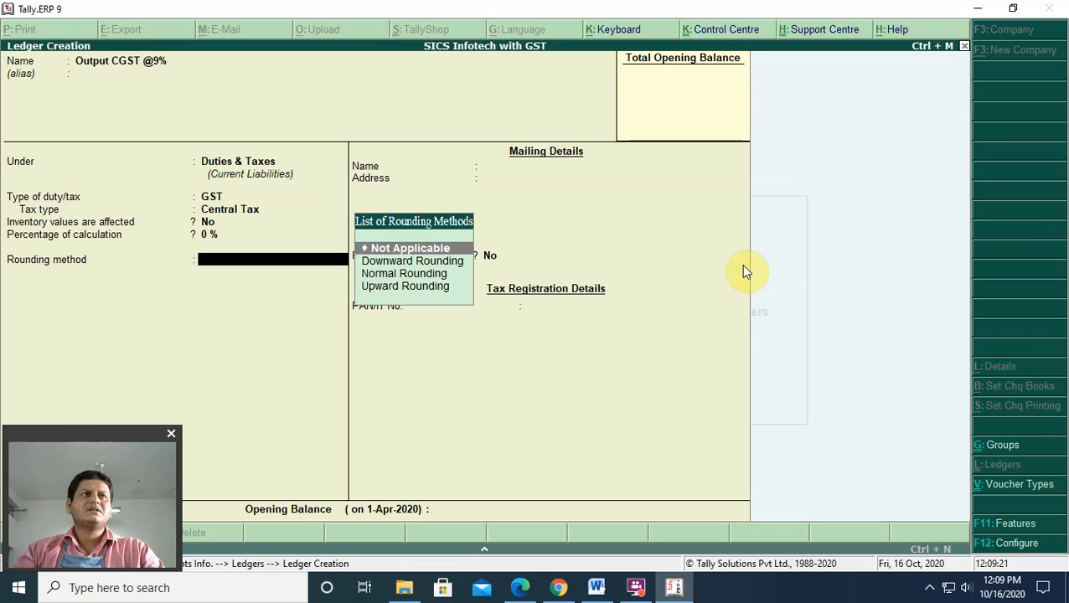
- Set the Output CGST @9% ledger's rounding method to Normal Rounding and save the ledger
{"action": "key", "text": "Down"}
{"action": "key", "text": "Down"}
{"action": "key", "text": "Return"}
{"action": "key", "text": "Return"}
{"action": "key", "text": "Return"}
{"action": "key", "text": "Return"}
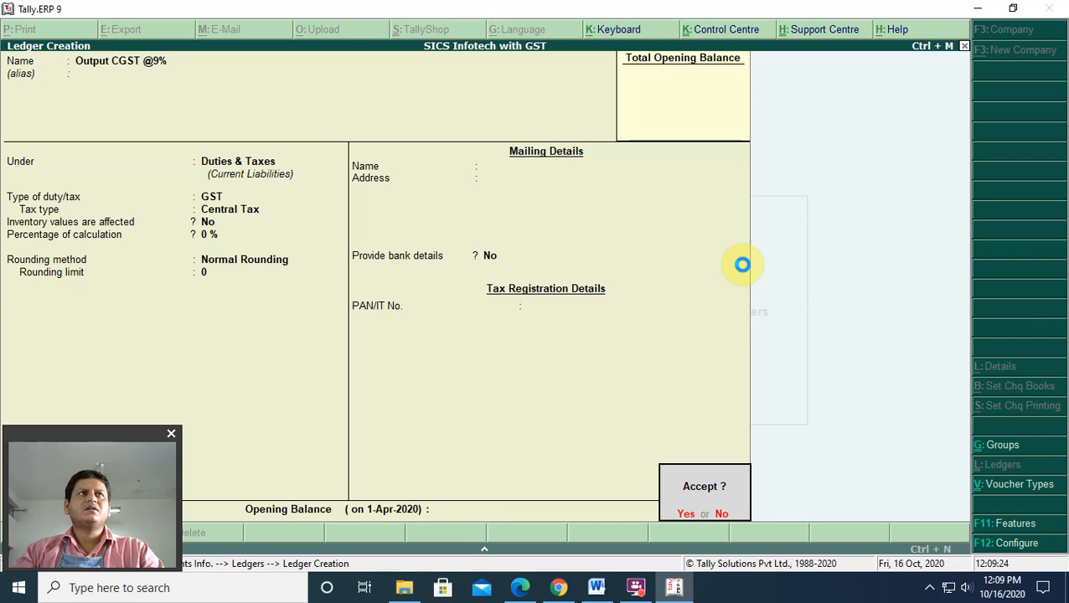
- Name the next new ledger Output SGST @9%
{"action": "type", "text": "Output SC"}
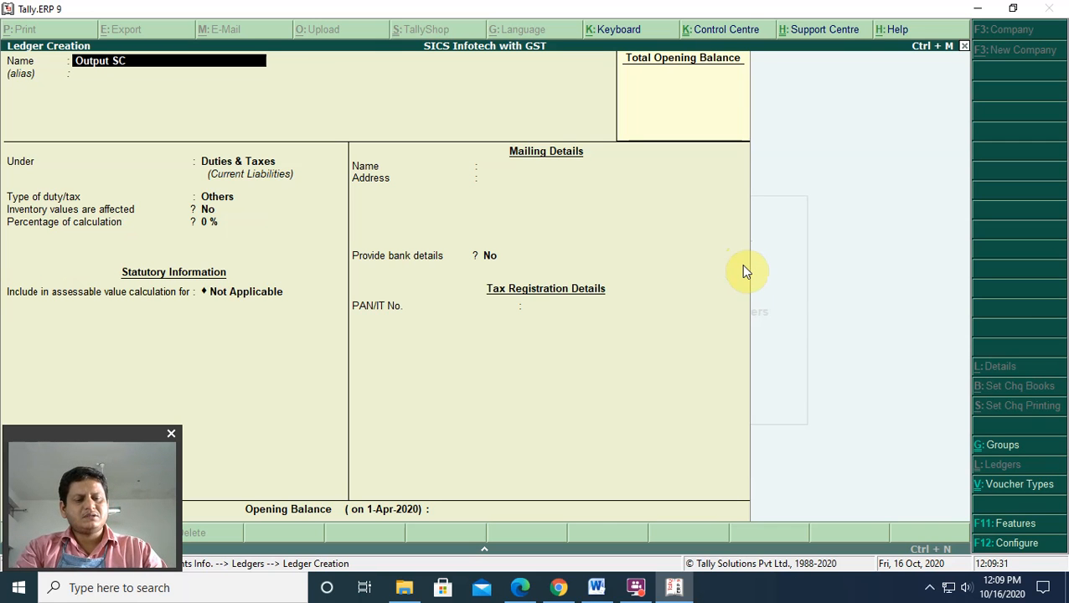
{"action": "type", "text": "GST"}
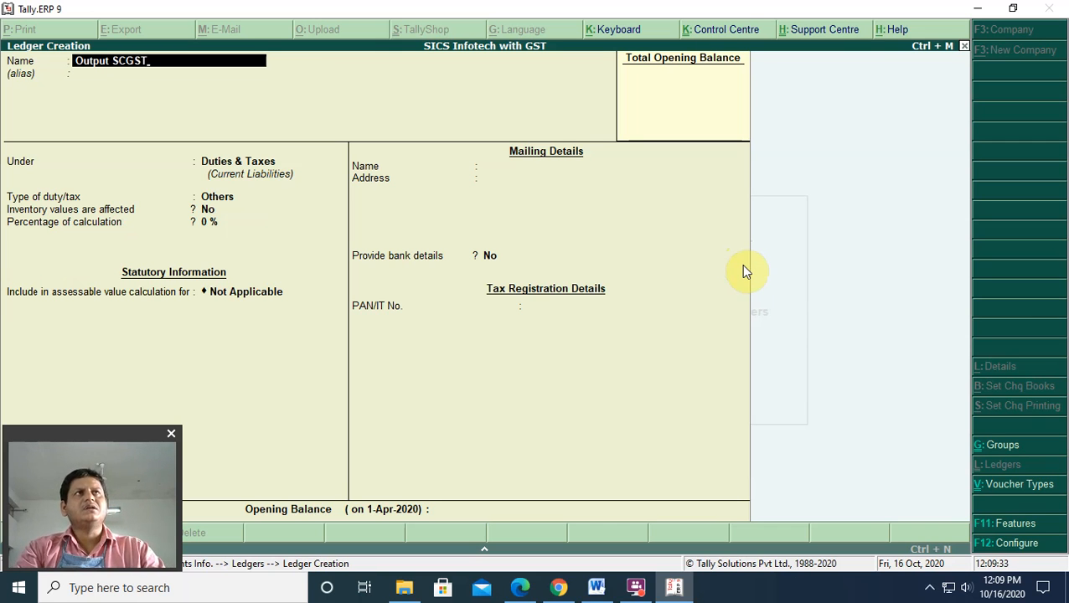
{"action": "key", "text": "BackSpace"}
{"action": "key", "text": "BackSpace"}
{"action": "key", "text": "BackSpace"}
{"action": "key", "text": "BackSpace"}
{"action": "type", "text": "GST"}
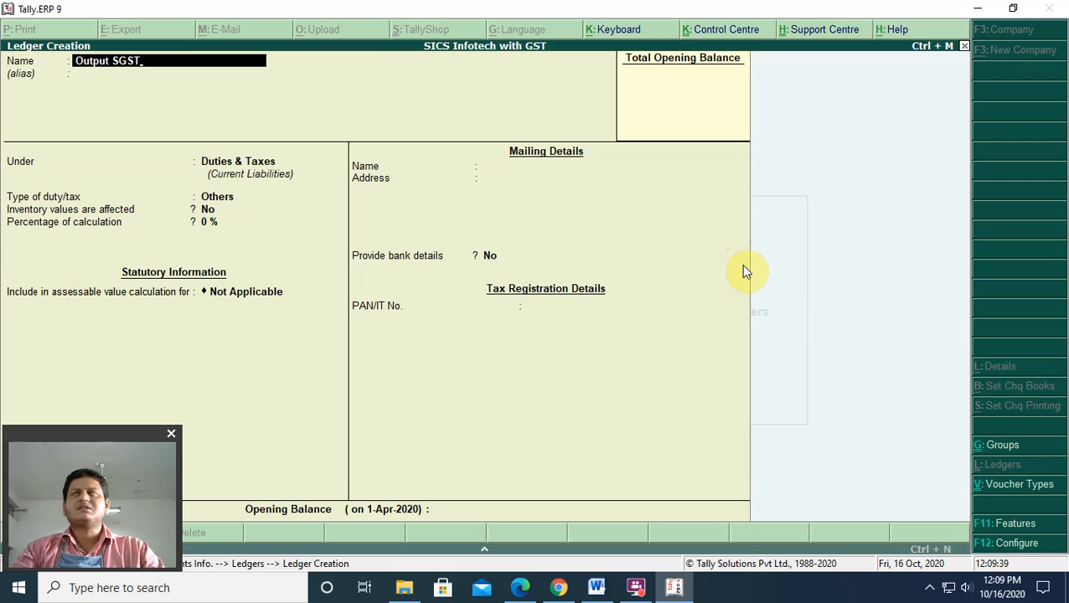
{"action": "type", "text": " @"}
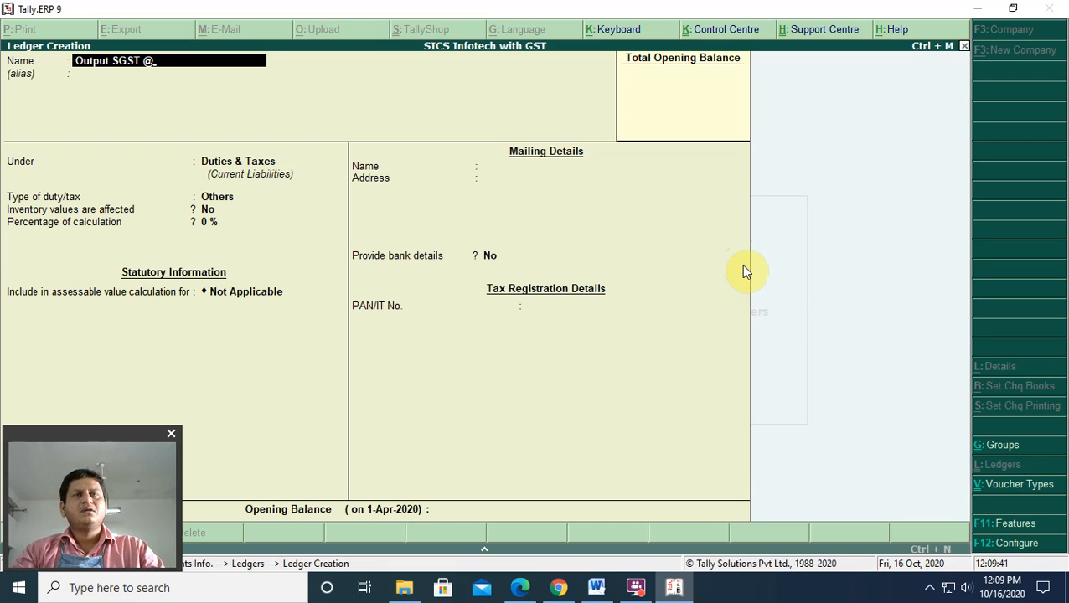
{"action": "type", "text": "9%"}
{"action": "key", "text": "Return"}
- Keep the Output SGST @9% ledger under Duties & Taxes, with GST as the duty type and State Tax as the tax type
{"action": "key", "text": "Return"}
{"action": "key", "text": "Return"}
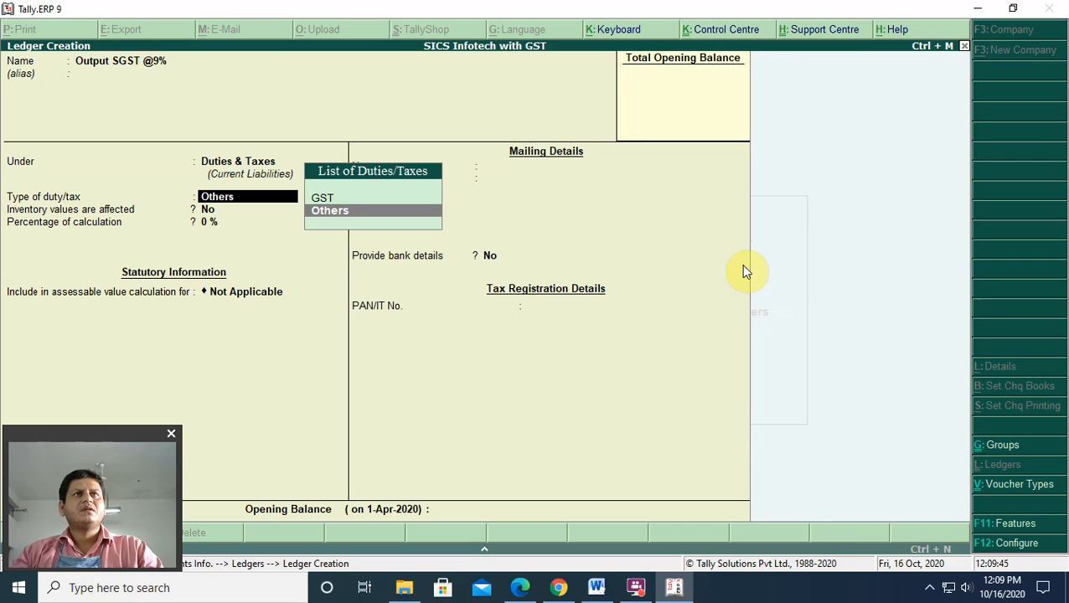
{"action": "key", "text": "Up"}
{"action": "key", "text": "Return"}
{"action": "key", "text": "Down"}
{"action": "key", "text": "Down"}
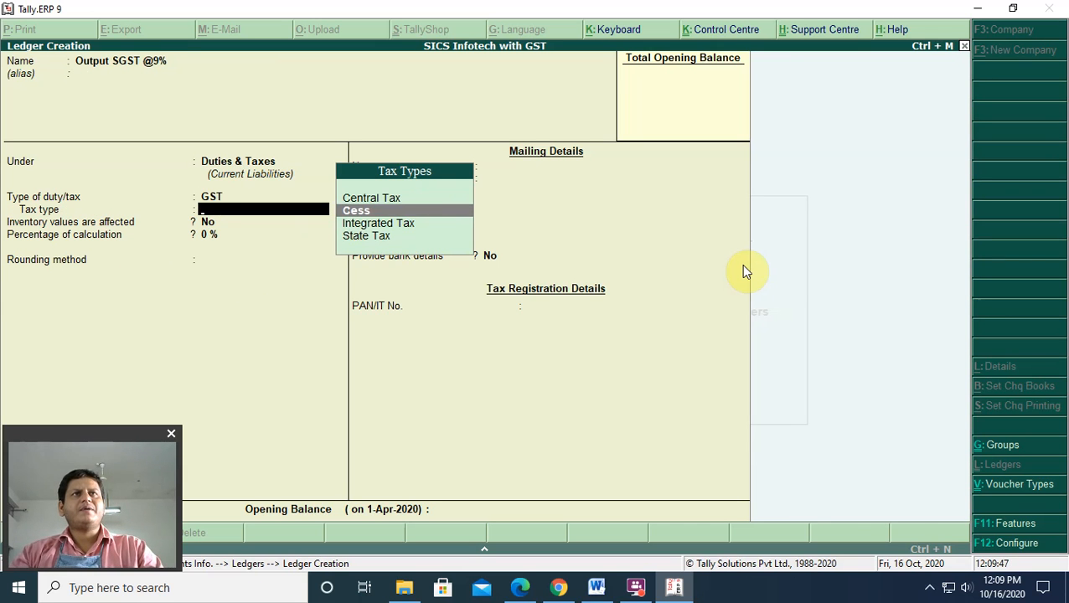
{"action": "key", "text": "Up"}
{"action": "key", "text": "Down"}
{"action": "key", "text": "Down"}
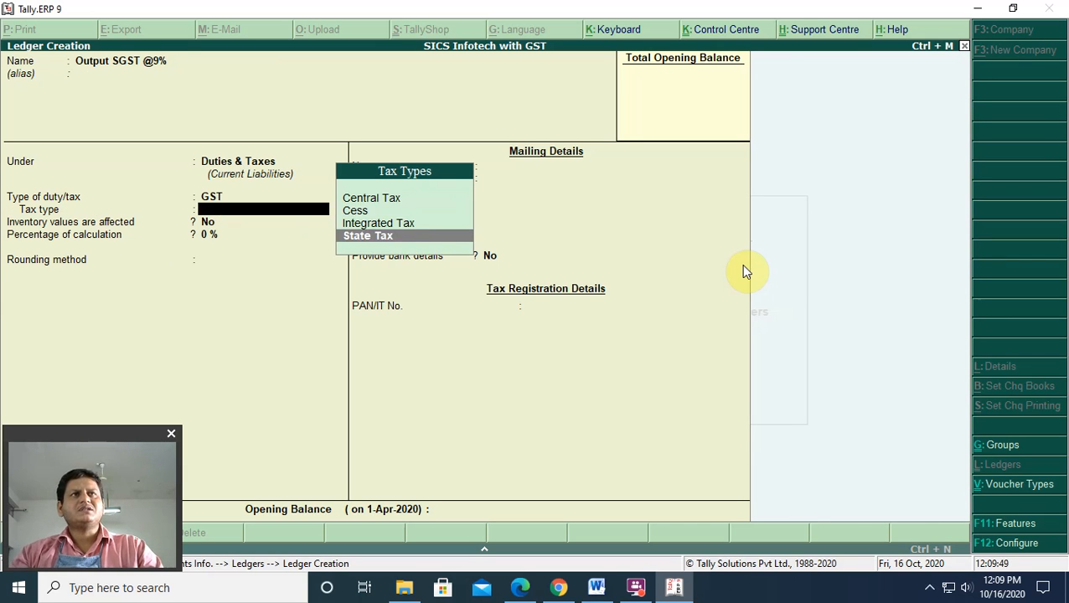
{"action": "key", "text": "Return"}
- Leave the Output SGST @9% ledger's rounding method as Not Applicable and save the ledger
{"action": "key", "text": "Return"}
{"action": "key", "text": "Return"}
{"action": "key", "text": "Return"}
{"action": "key", "text": "Return"}
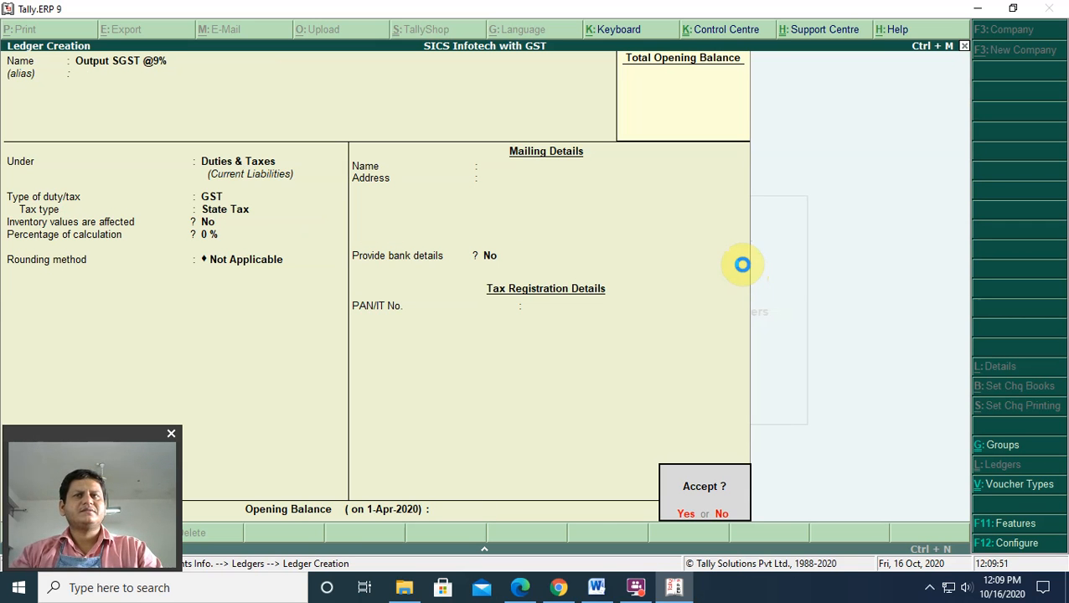
- Name the next new ledger OUTPUT IGST @ 18%
{"action": "key", "text": "Return"}
{"action": "type", "text": "OUTPUT"}
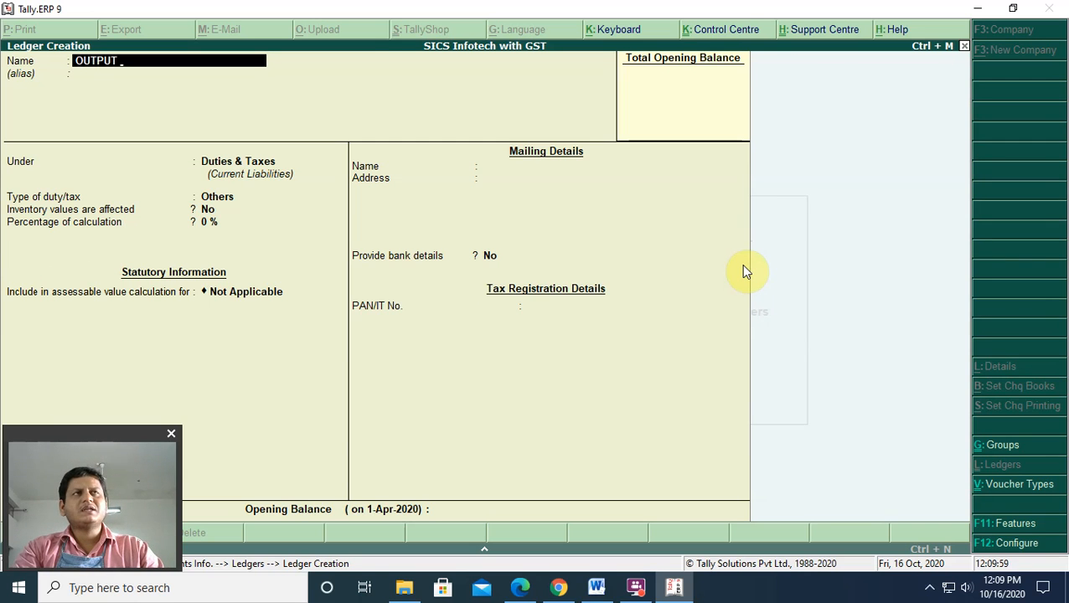
{"action": "type", "text": " IGST"}
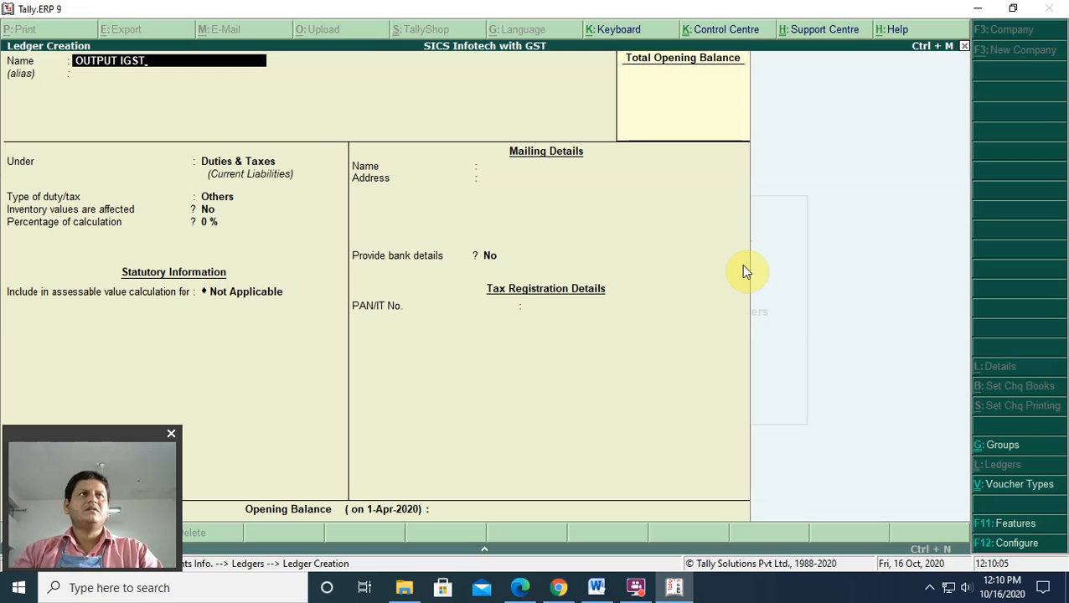
{"action": "type", "text": " @"}
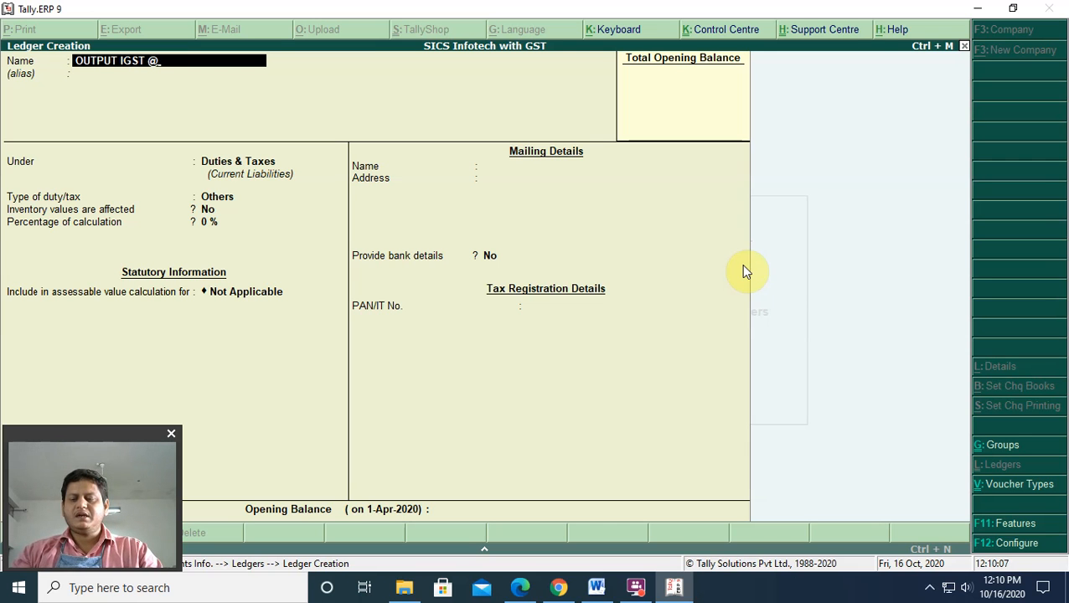
{"action": "type", "text": " 18%"}
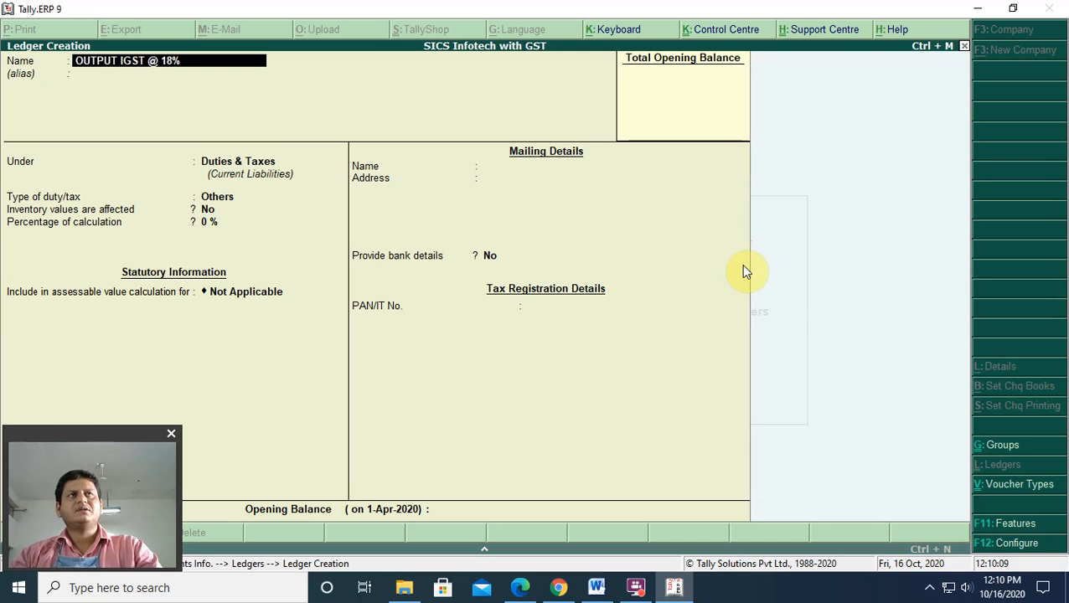
{"action": "key", "text": "Return"}
- Keep the OUTPUT IGST @ 18% ledger under Duties & Taxes, with GST as the duty type and Integrated Tax as the tax type
{"action": "key", "text": "Return"}
{"action": "key", "text": "Return"}
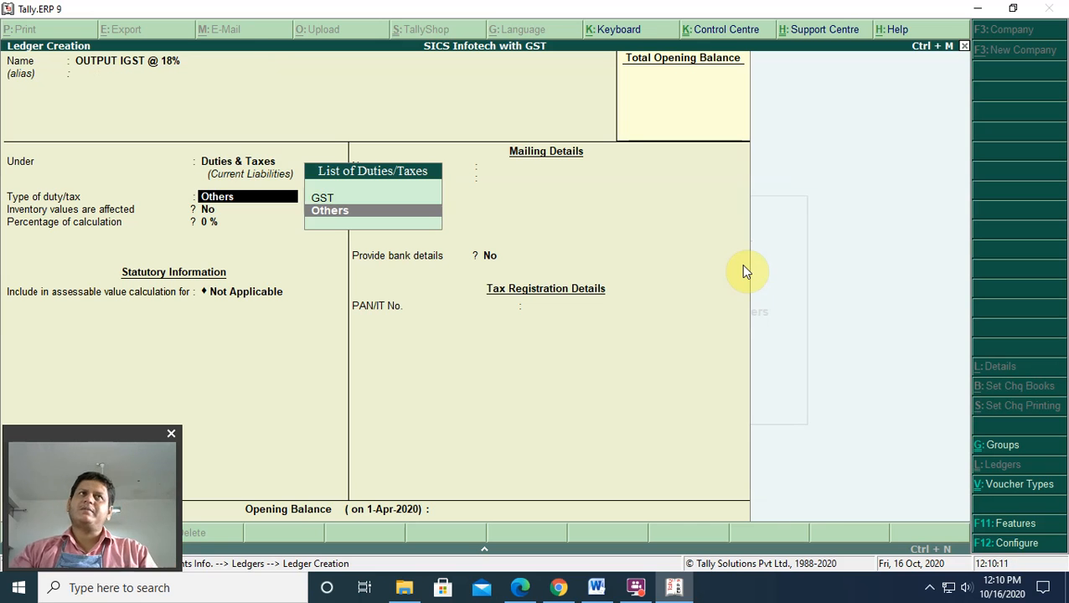
{"action": "key", "text": "Up"}
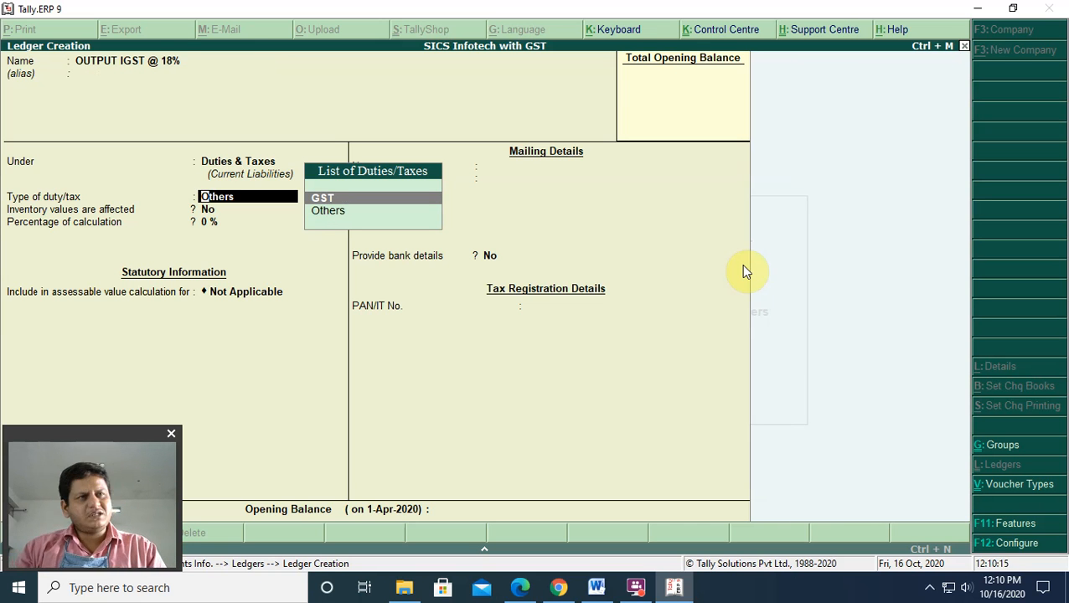
{"action": "key", "text": "Return"}
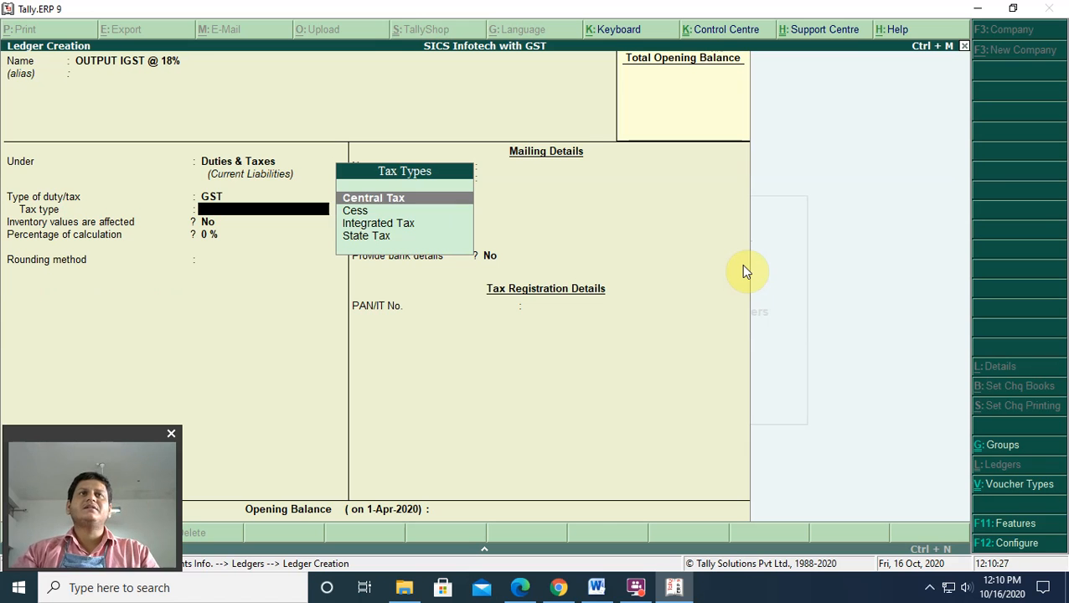
{"action": "key", "text": "Down"}
{"action": "key", "text": "Down"}
{"action": "key", "text": "Return"}
- Leave the OUTPUT IGST @ 18% ledger's rounding method as Not Applicable, save the ledger and return to the Gateway of Tally
{"action": "key", "text": "Return"}
{"action": "key", "text": "Return"}
{"action": "key", "text": "Return"}
{"action": "key", "text": "Return"}
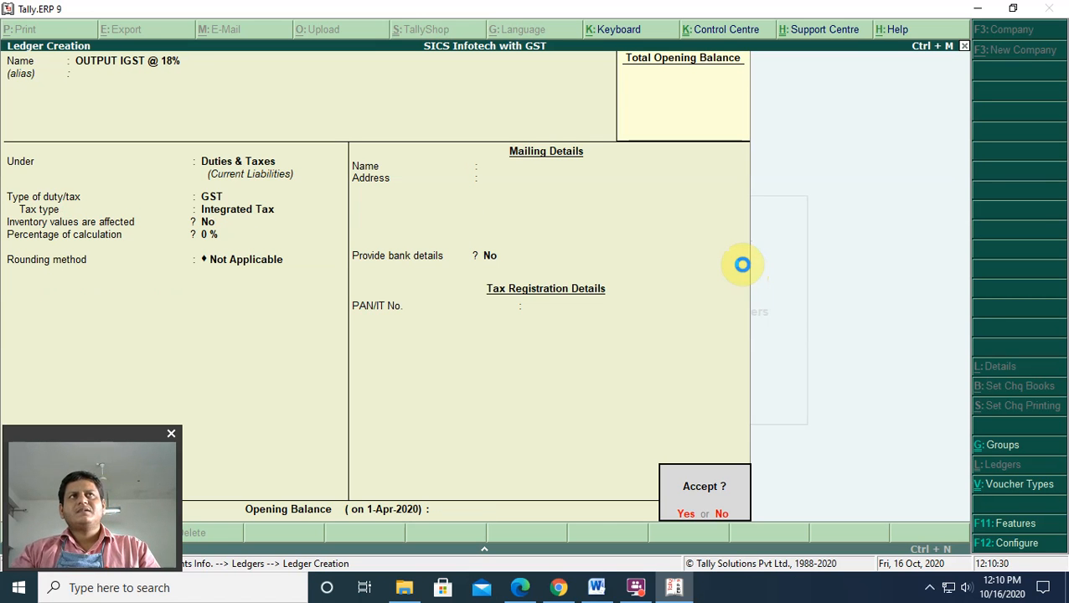
{"action": "key", "text": "Return"}
{"action": "key", "text": "Escape"}
{"action": "key", "text": "Escape"}
{"action": "key", "text": "Escape"}
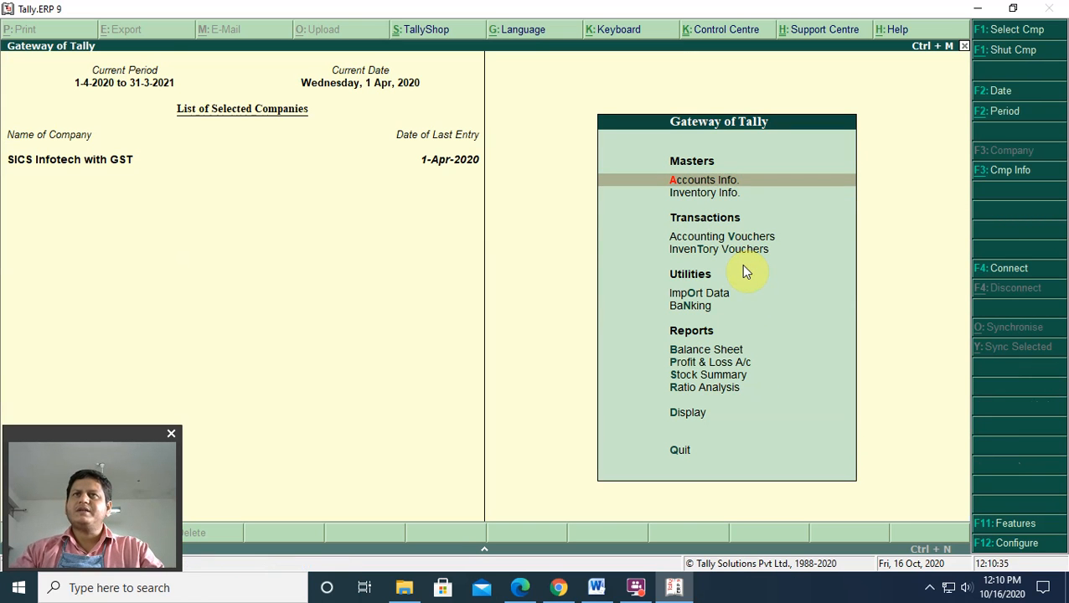
- Start a new sales voucher with reference number 8
{"action": "key", "text": "Down"}
{"action": "key", "text": "Down"}
{"action": "key", "text": "Down"}
{"action": "key", "text": "Up"}
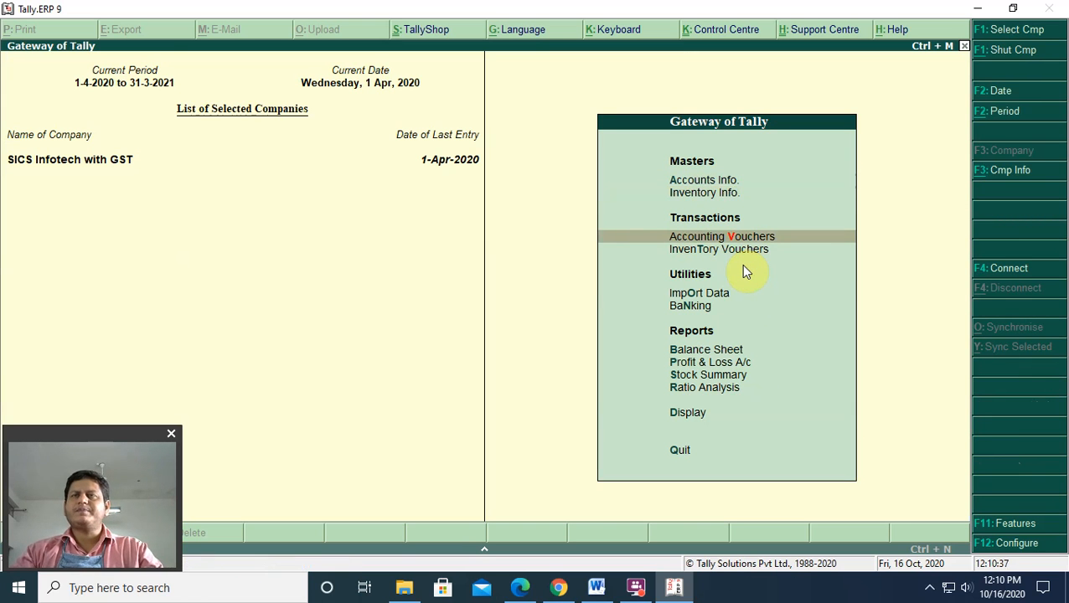
{"action": "key", "text": "Return"}
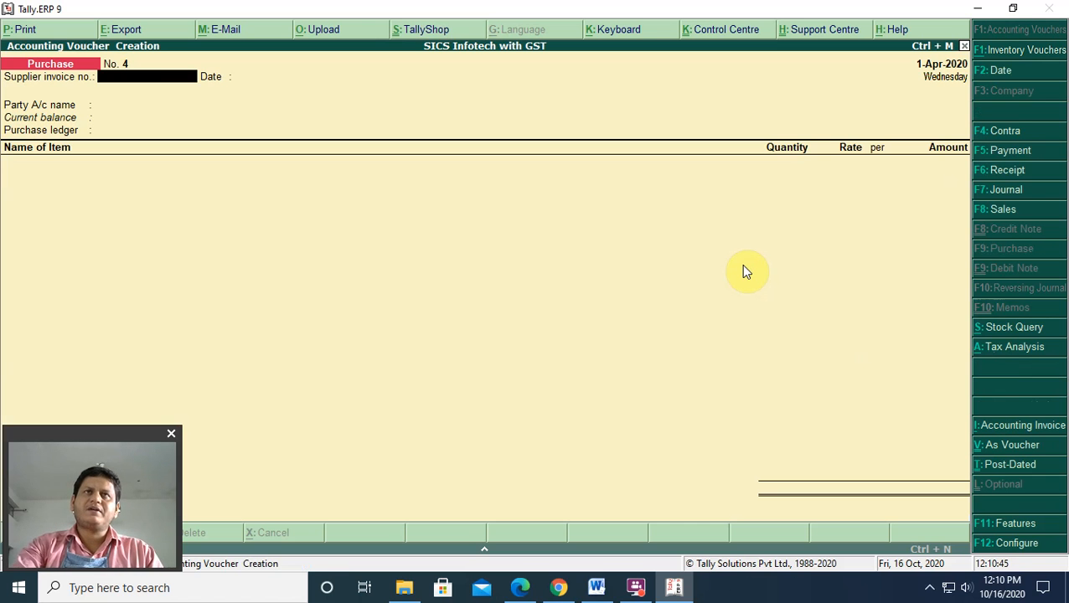
{"action": "key", "text": "F8"}
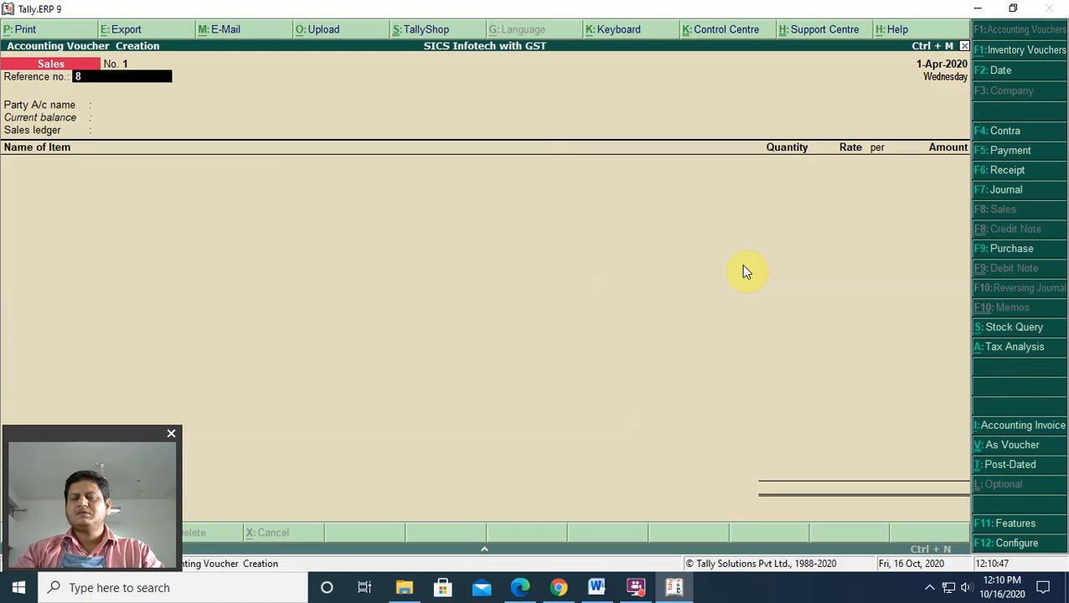
{"action": "type", "text": "8"}
{"action": "key", "text": "Return"}
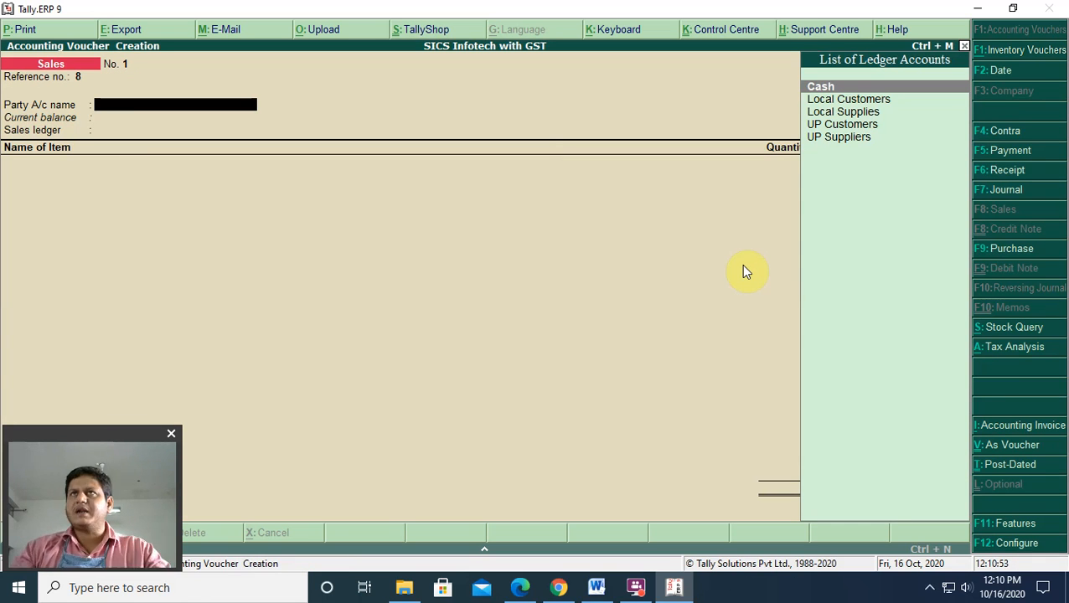
- Choose Local Customers as the party account of the sales voucher
{"action": "key", "text": "Down"}
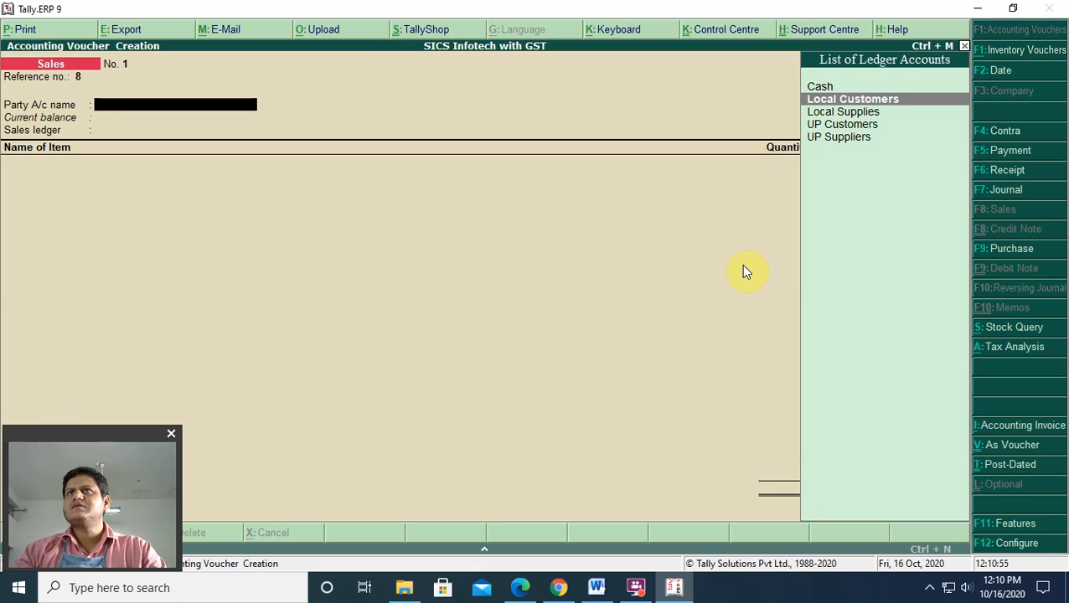
{"action": "key", "text": "Down"}
{"action": "key", "text": "Down"}
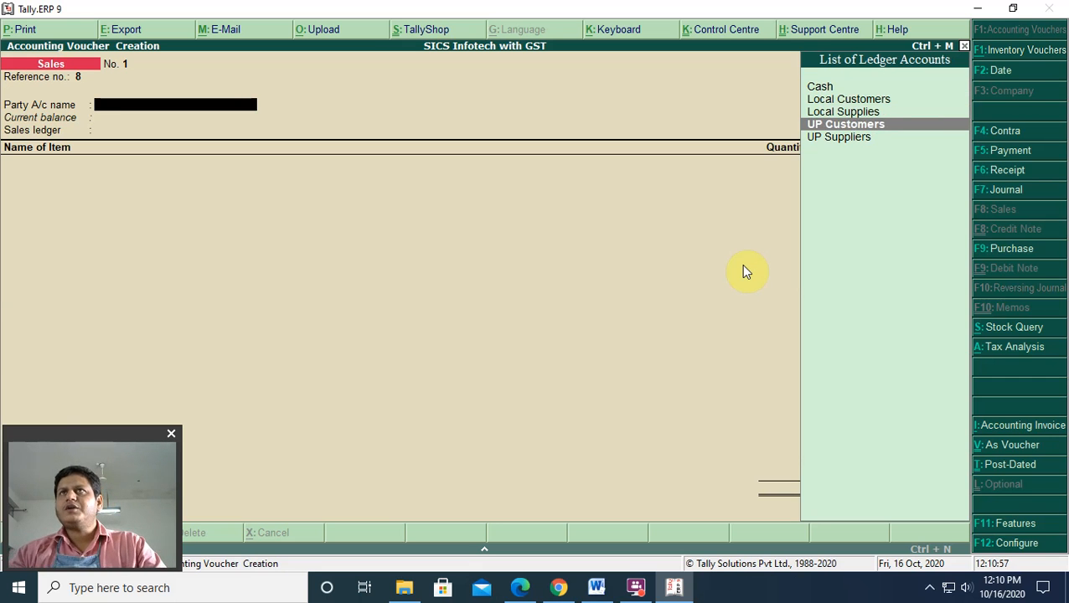
{"action": "key", "text": "Up"}
{"action": "key", "text": "Up"}
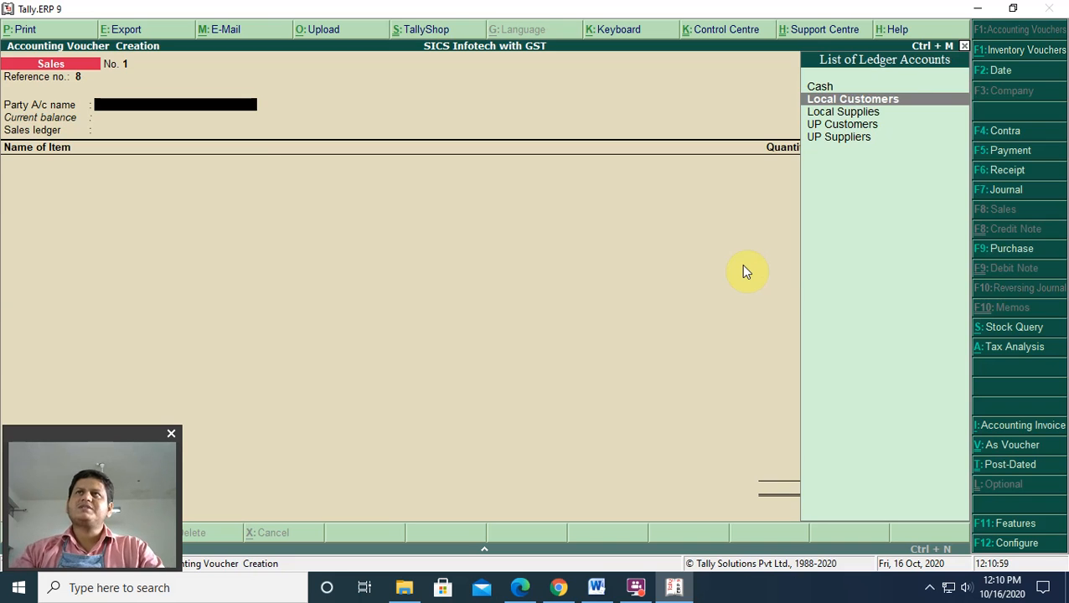
{"action": "key", "text": "Return"}
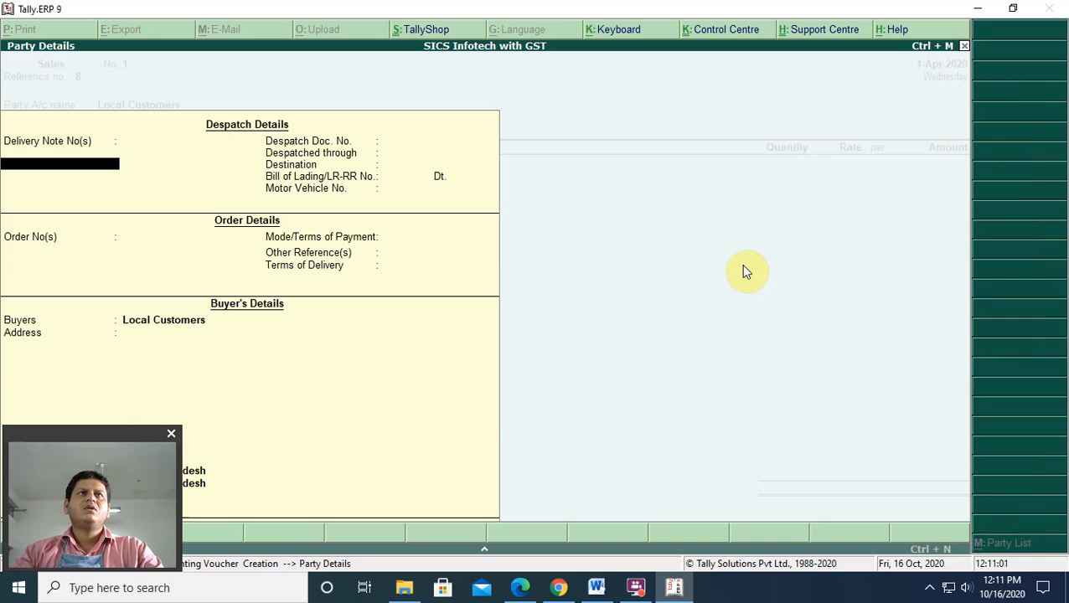
{"action": "key", "text": "Return"}
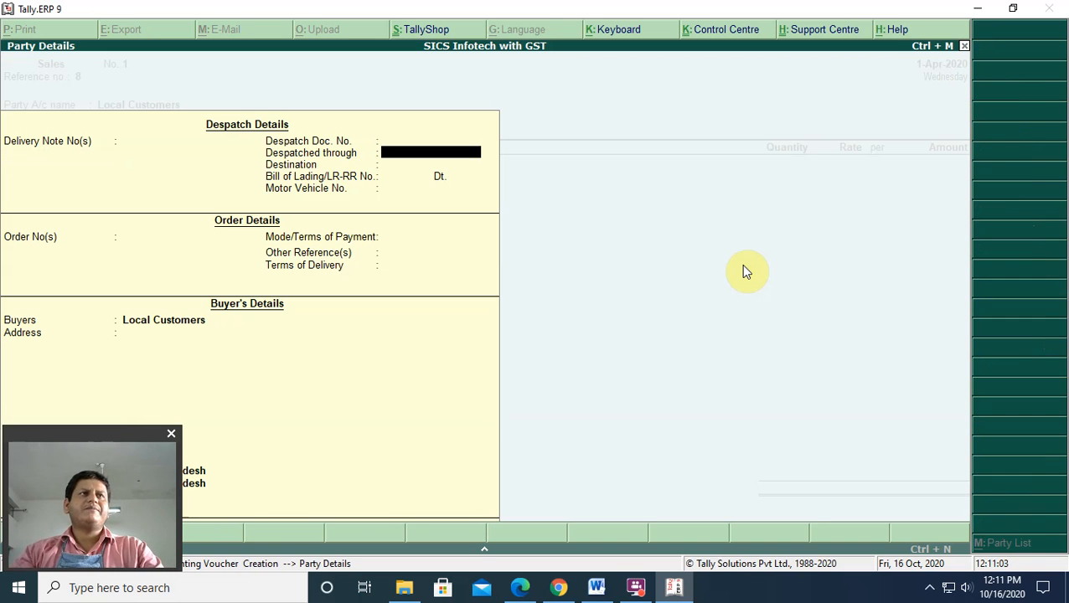
{"action": "type", "text": "452"}
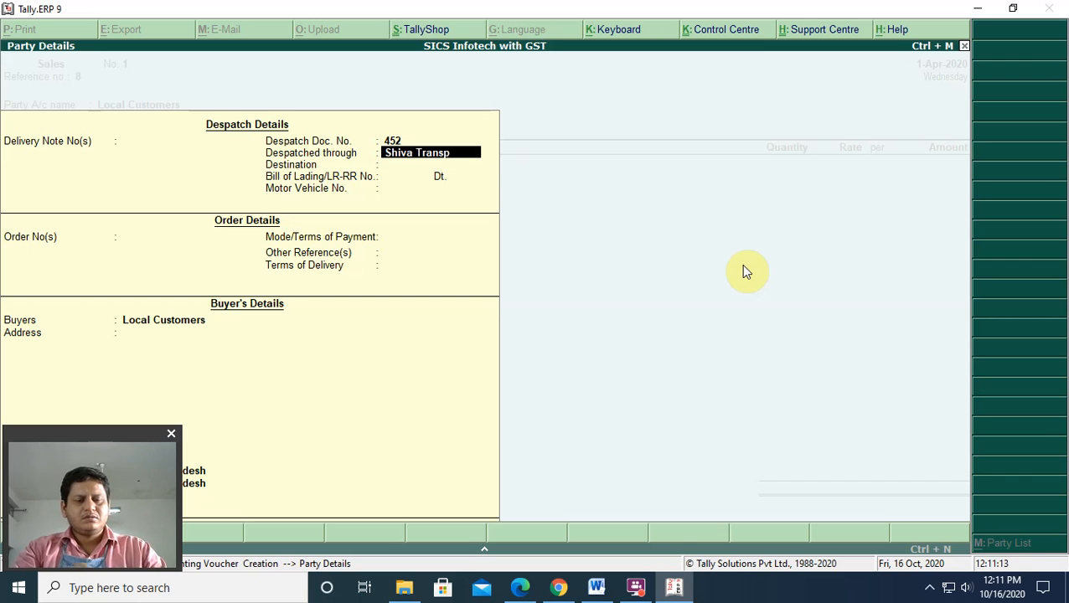
{"action": "key", "text": "Return"}
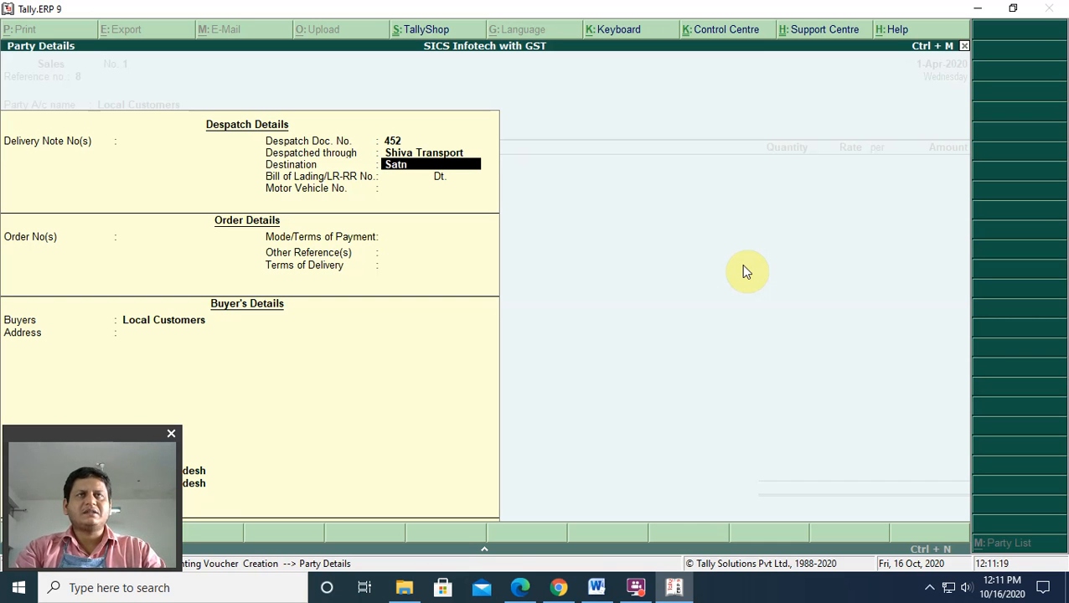
{"action": "key", "text": "Return"}
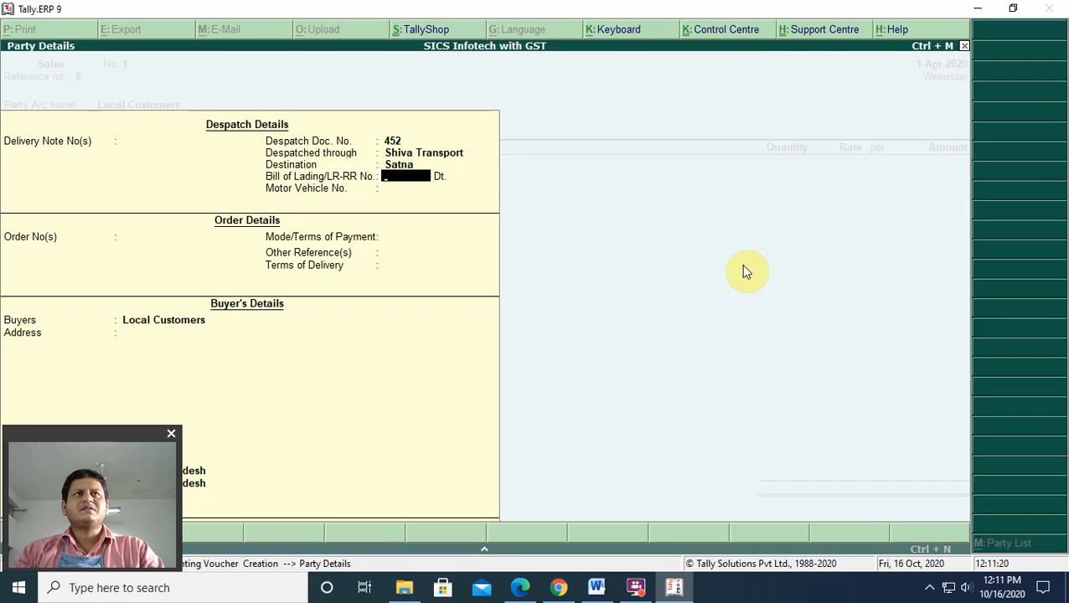
{"action": "key", "text": "Return"}
{"action": "key", "text": "Return"}
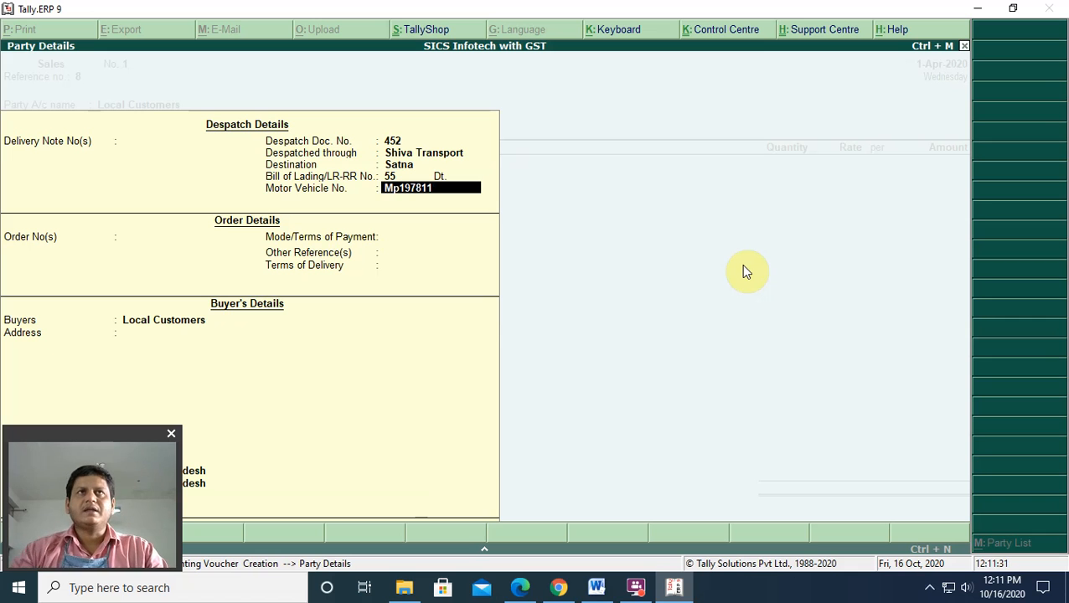
{"action": "key", "text": "Return"}
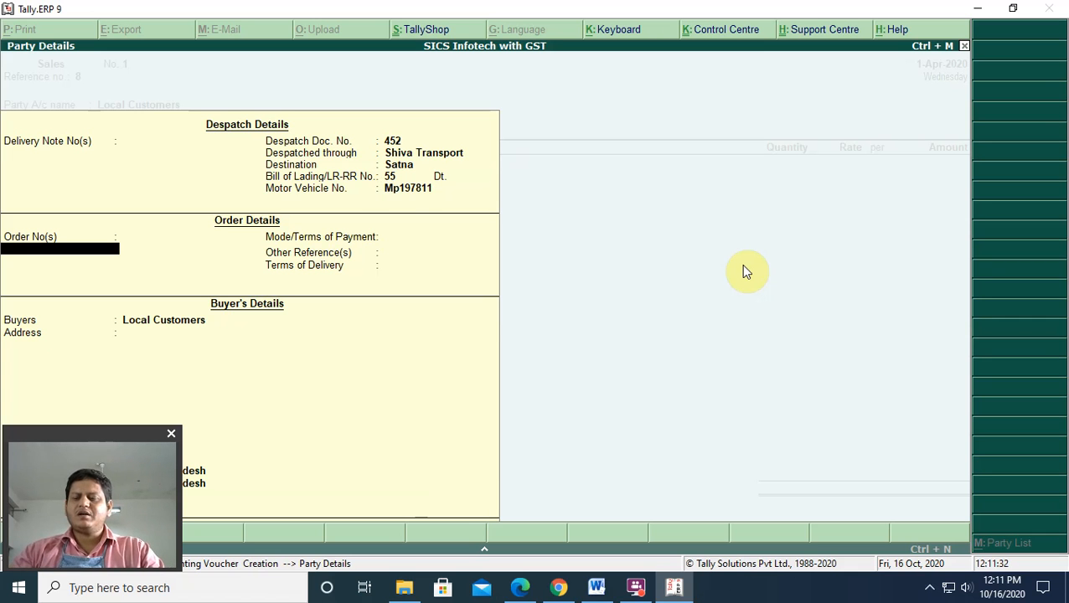
- Enter the order number dated 1-Apr-2020 and set the mode of payment to Cash in the order details
{"action": "key", "text": "Return"}
{"action": "key", "text": "Return"}
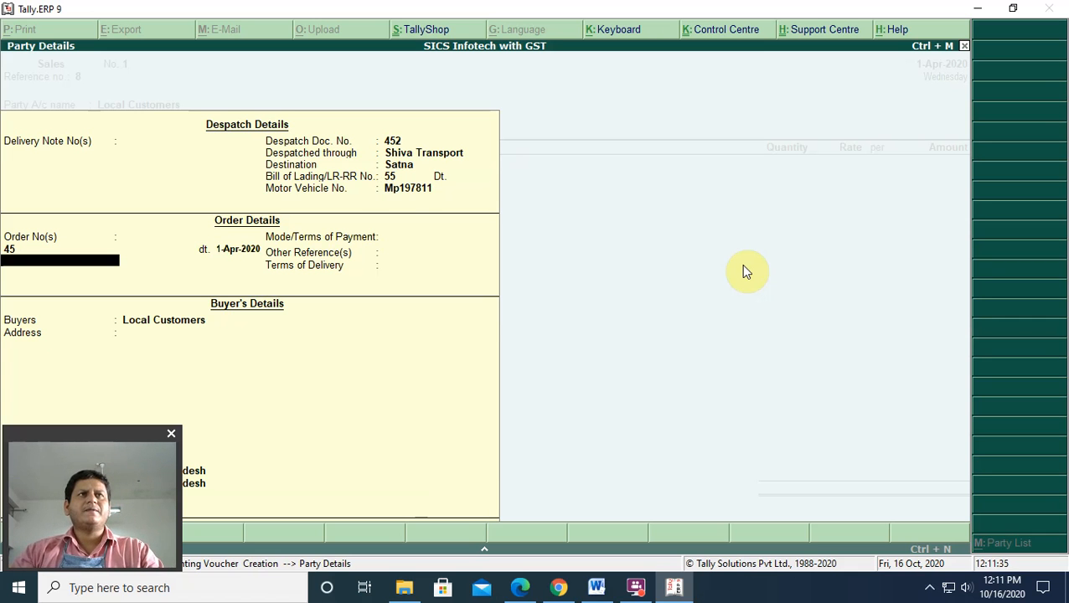
{"action": "key", "text": "Return"}
{"action": "type", "text": "Cash"}
{"action": "key", "text": "Return"}
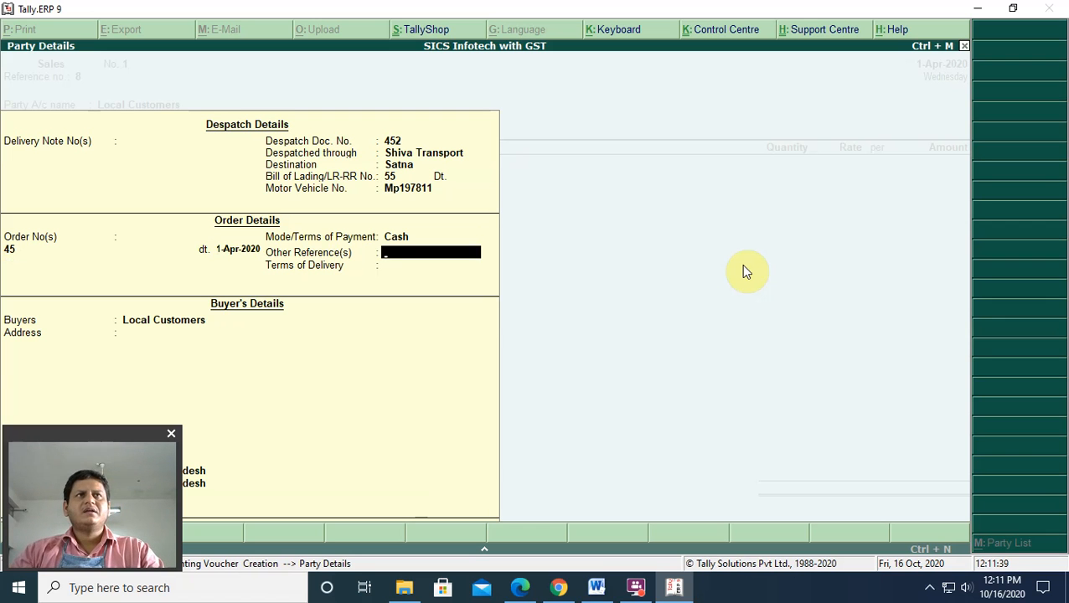
- Leave the other references blank and set the terms of delivery to Road
{"action": "key", "text": "Return"}
{"action": "type", "text": "Raod"}
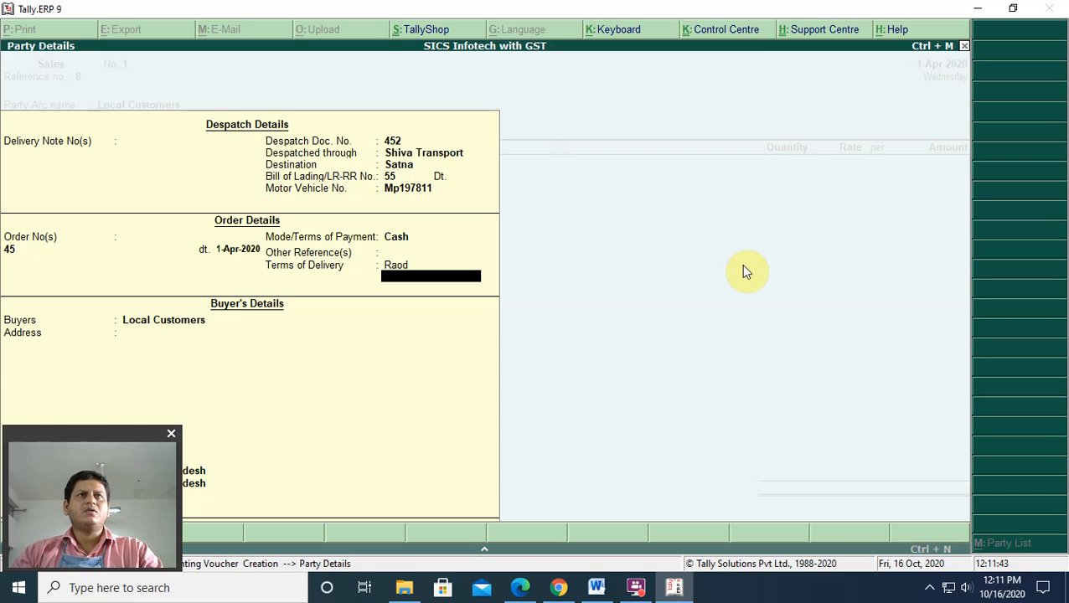
{"action": "key", "text": "BackSpace"}
{"action": "key", "text": "BackSpace"}
{"action": "key", "text": "BackSpace"}
{"action": "type", "text": "oad"}
{"action": "key", "text": "Return"}
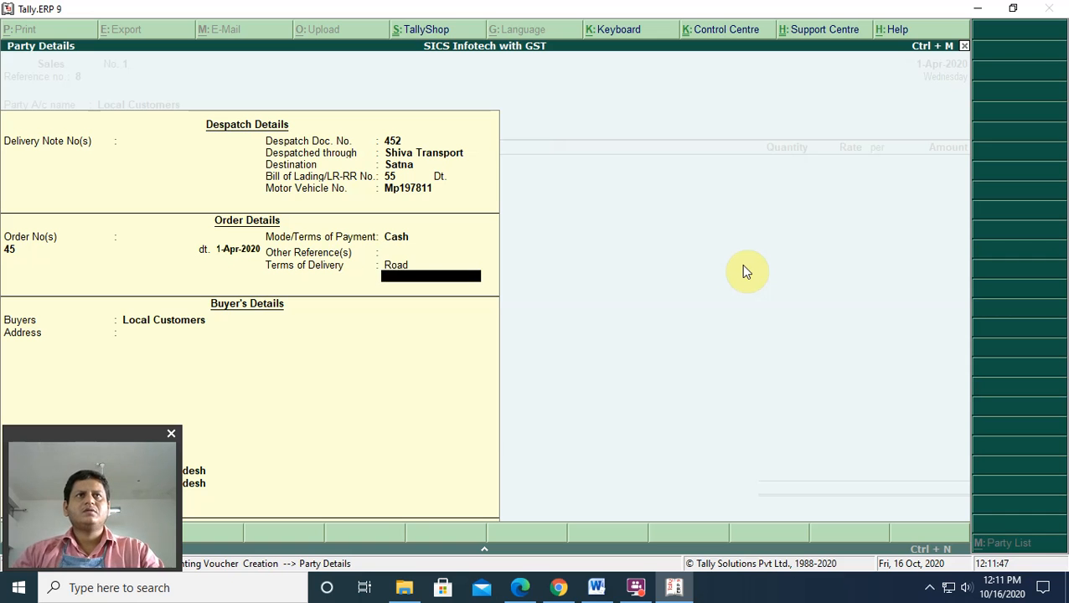
- Accept the buyer's details with Madhya Pradesh as place of supply and use Sales A/c as the sales ledger
{"action": "key", "text": "Return"}
{"action": "key", "text": "Return"}
{"action": "key", "text": "Return"}
{"action": "key", "text": "Return"}
{"action": "left_click_drag", "start_coordinate": [132, 442], "coordinate": [721, 432]}
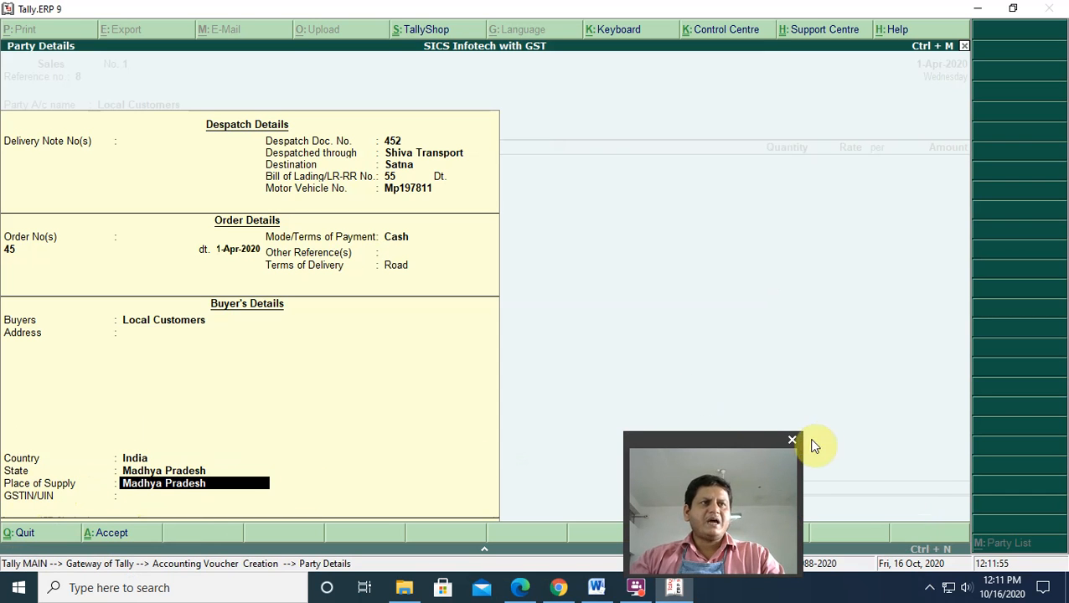
{"action": "left_click_drag", "start_coordinate": [707, 449], "coordinate": [90, 430]}
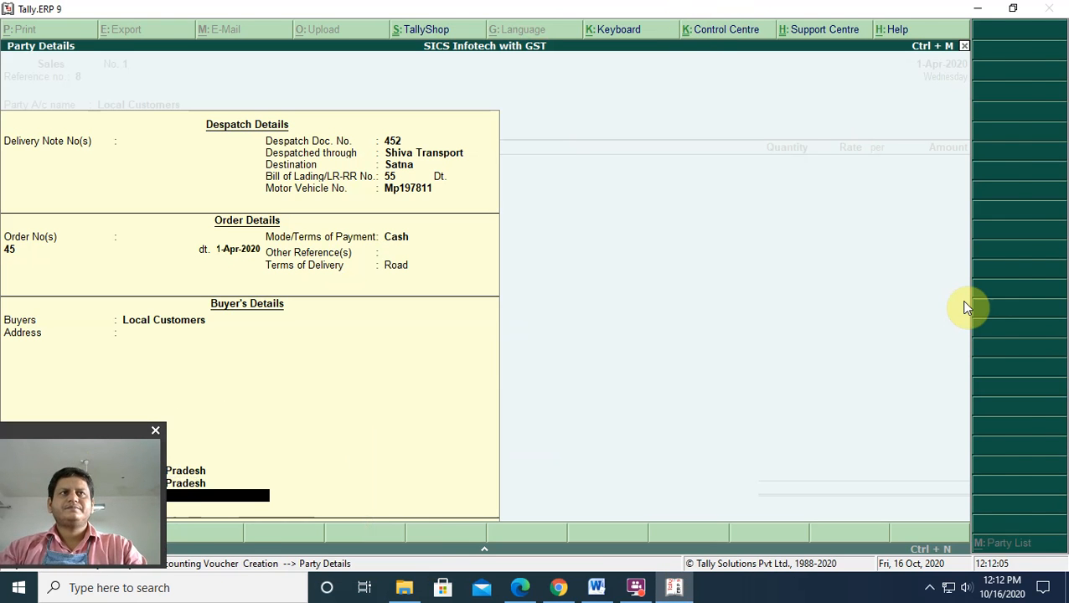
{"action": "key", "text": "Return"}
{"action": "key", "text": "Return"}
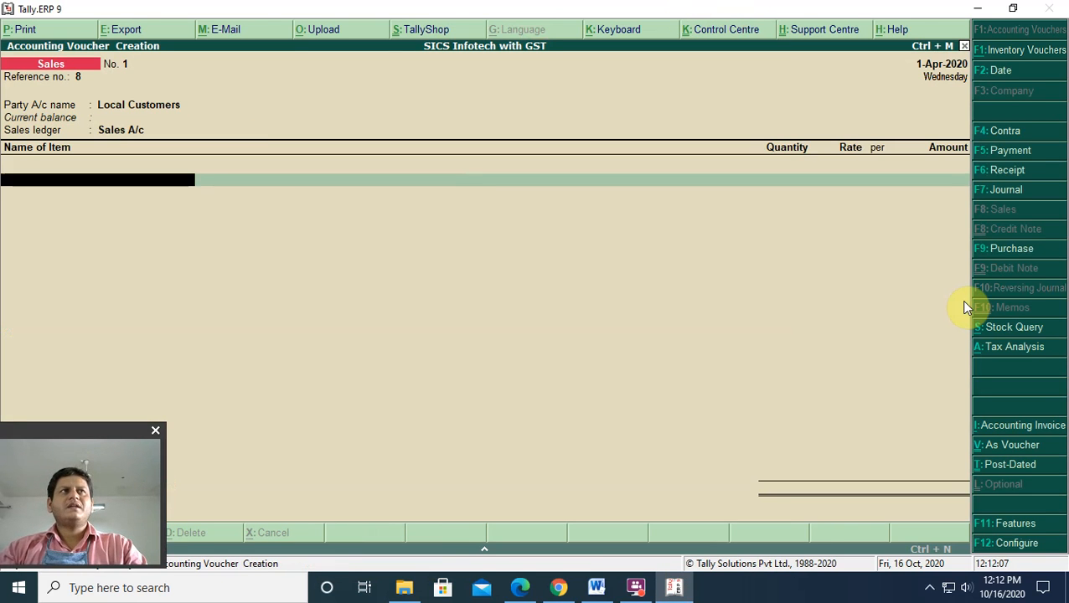
- Add the Keyboard item to the sales invoice with quantity 5 Nos at a rate of 100
{"action": "key", "text": "Down"}
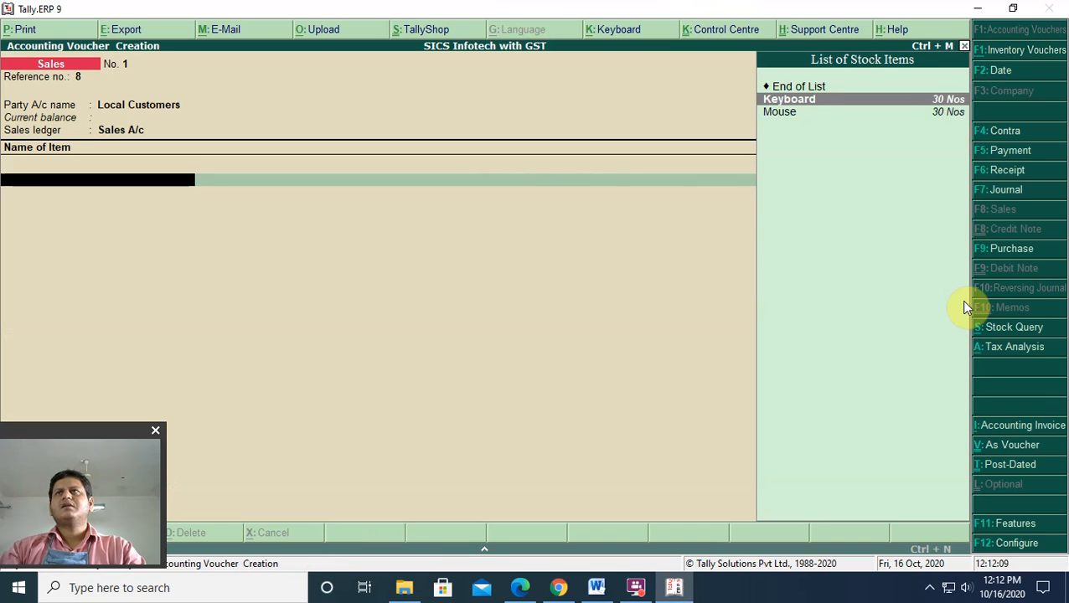
{"action": "key", "text": "Return"}
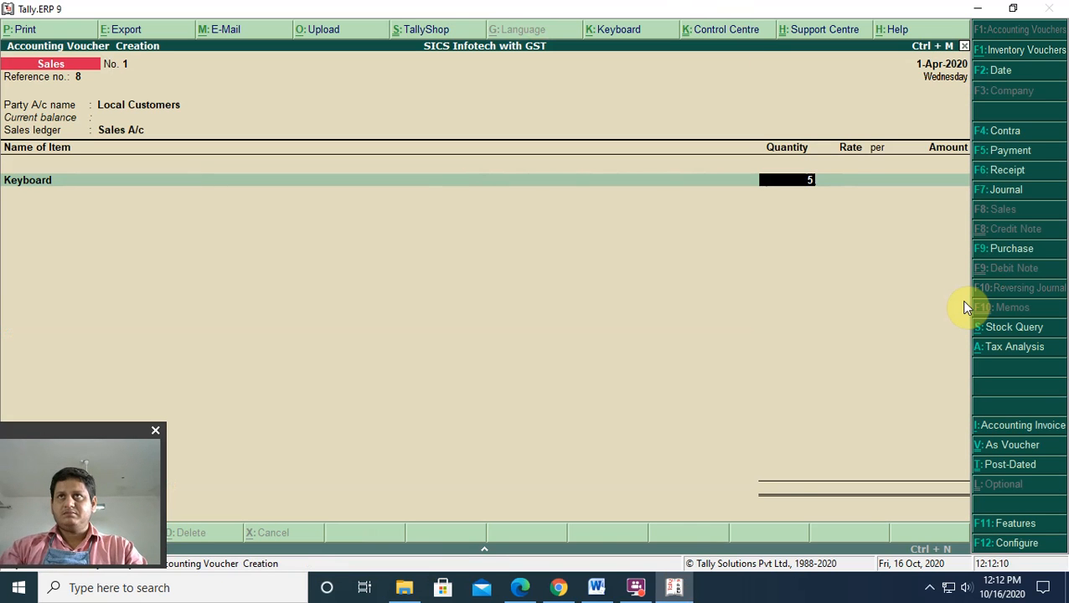
{"action": "type", "text": "5"}
{"action": "key", "text": "Return"}
{"action": "type", "text": "100"}
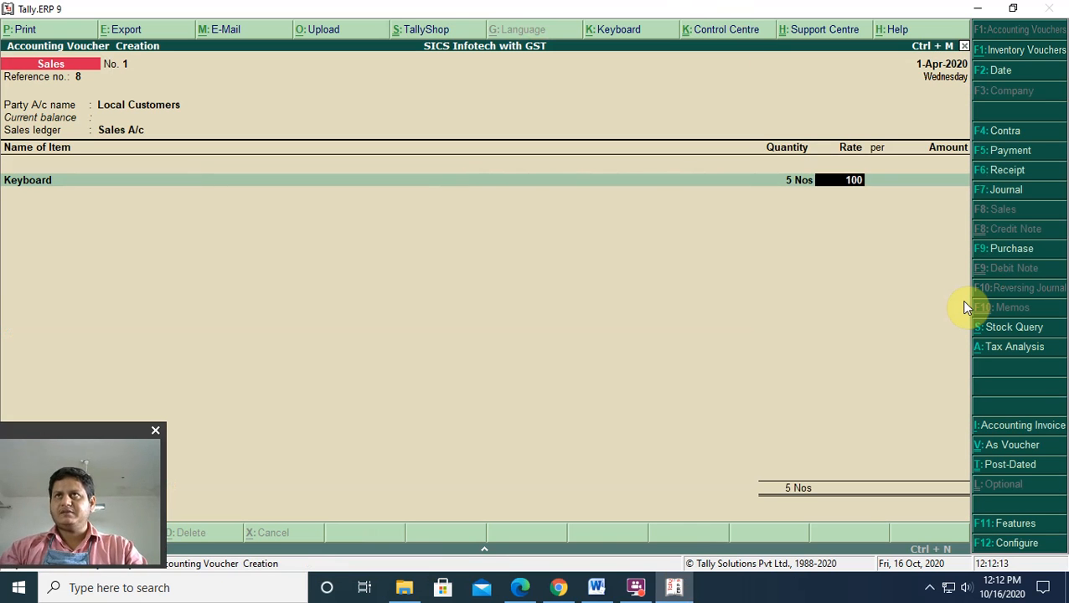
{"action": "key", "text": "Return"}
{"action": "key", "text": "Return"}
{"action": "key", "text": "Return"}
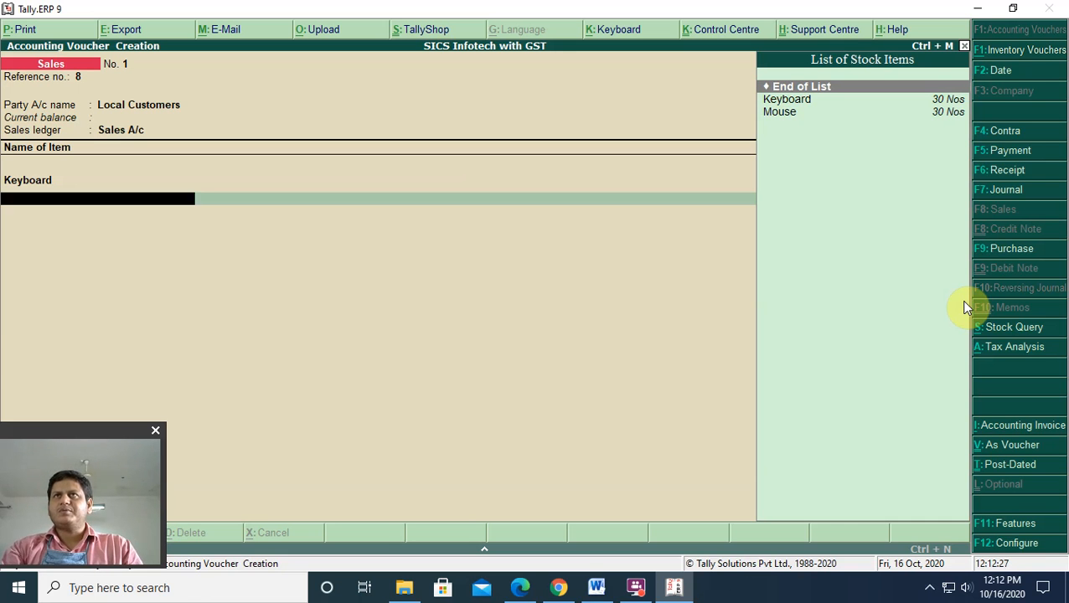
{"action": "key", "text": "Down"}
{"action": "key", "text": "Down"}
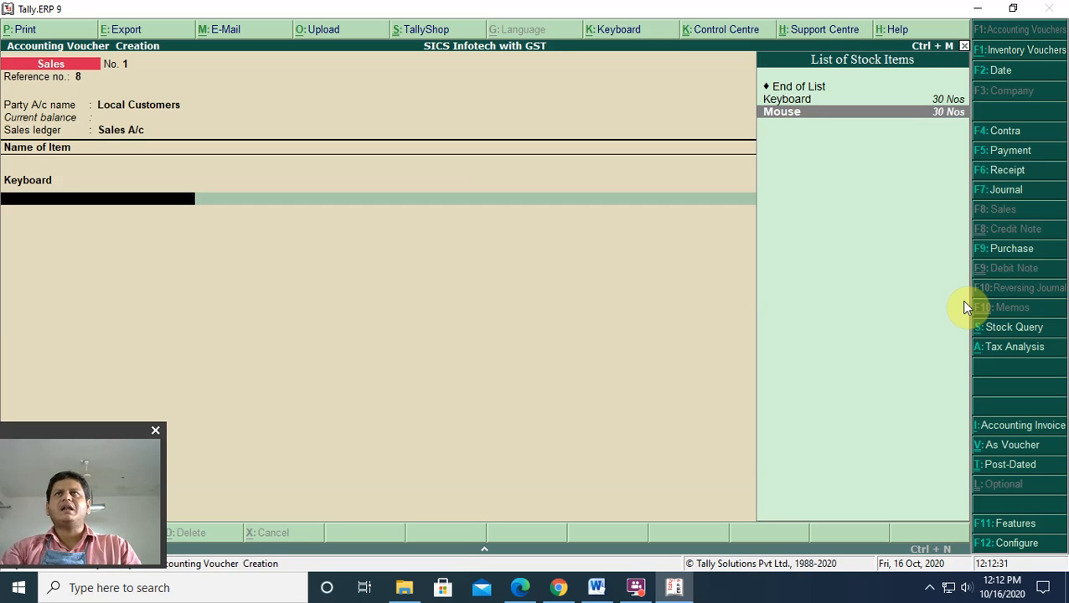
{"action": "key", "text": "Up"}
{"action": "key", "text": "Up"}
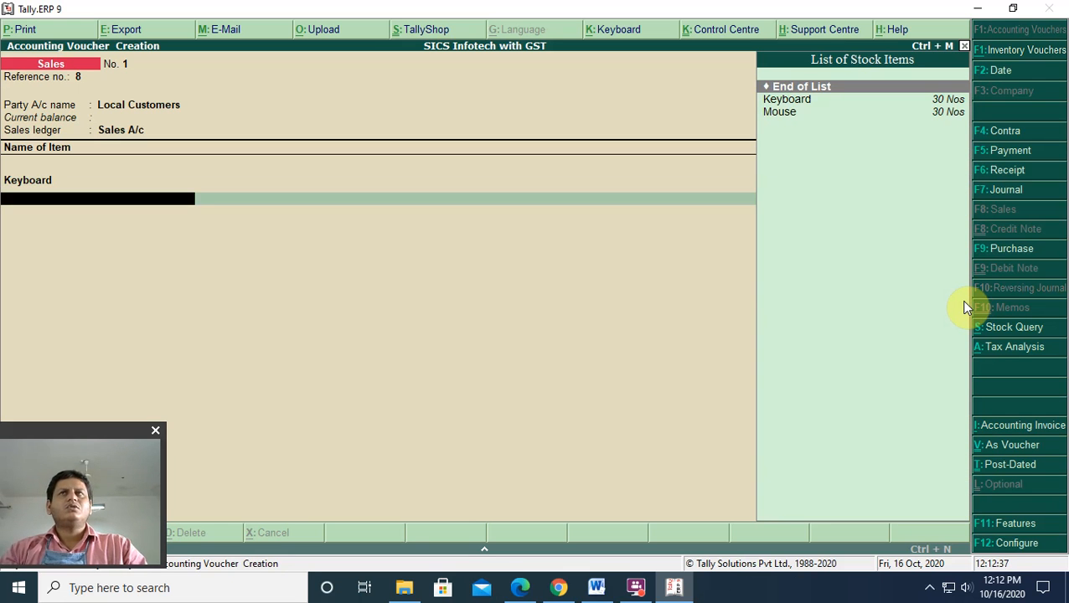
{"action": "key", "text": "BackSpace"}
{"action": "key", "text": "Down"}
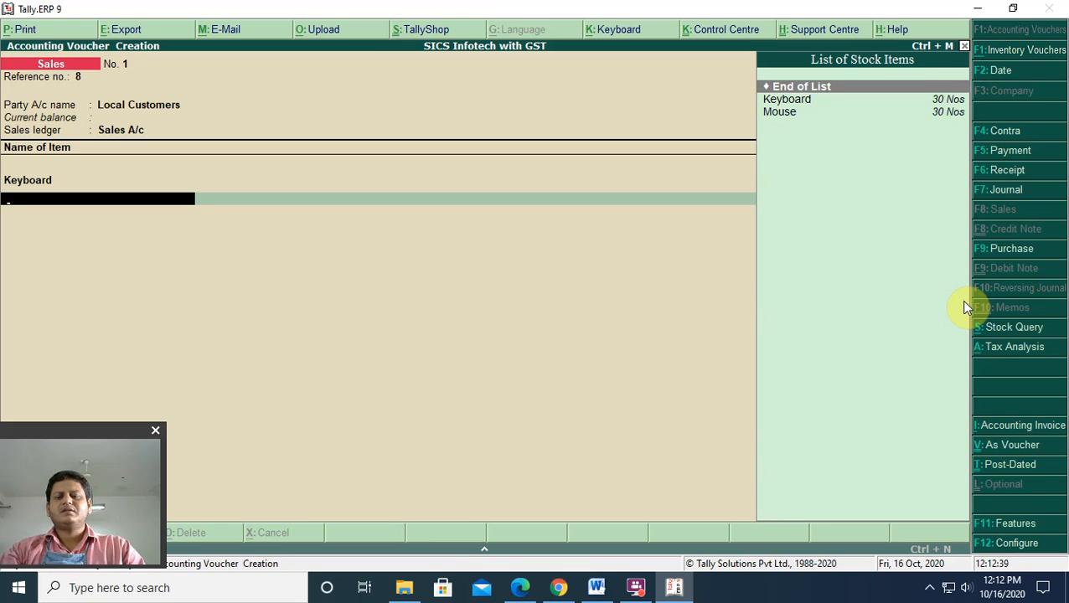
- End the item list and add the Output CGST @9% ledger to the sales invoice
{"action": "key", "text": "Return"}
{"action": "key", "text": "Down"}
{"action": "key", "text": "Down"}
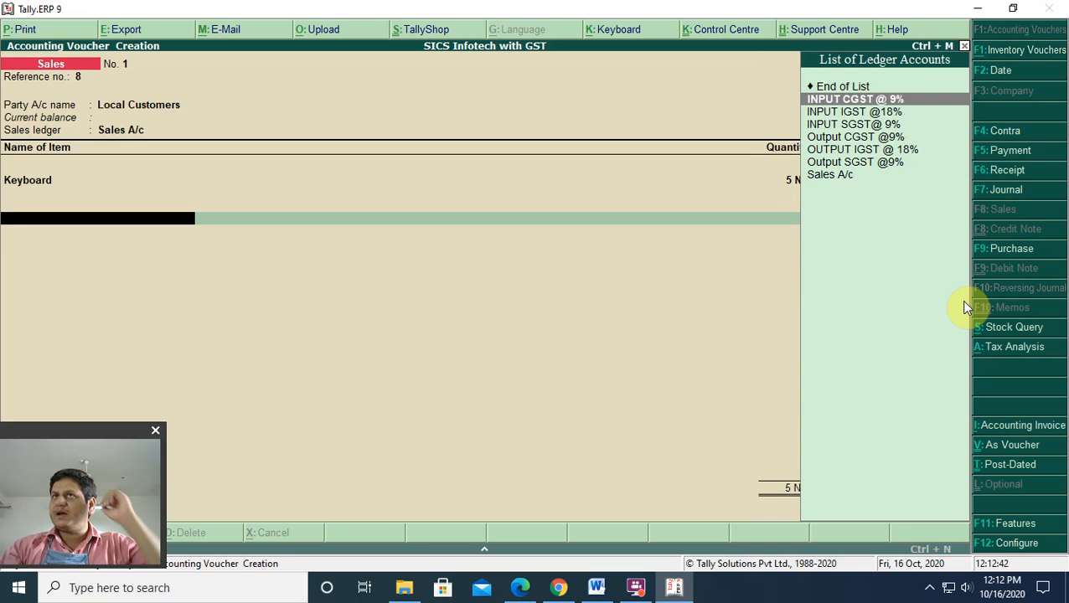
{"action": "key", "text": "Down"}
{"action": "key", "text": "Down"}
{"action": "key", "text": "Down"}
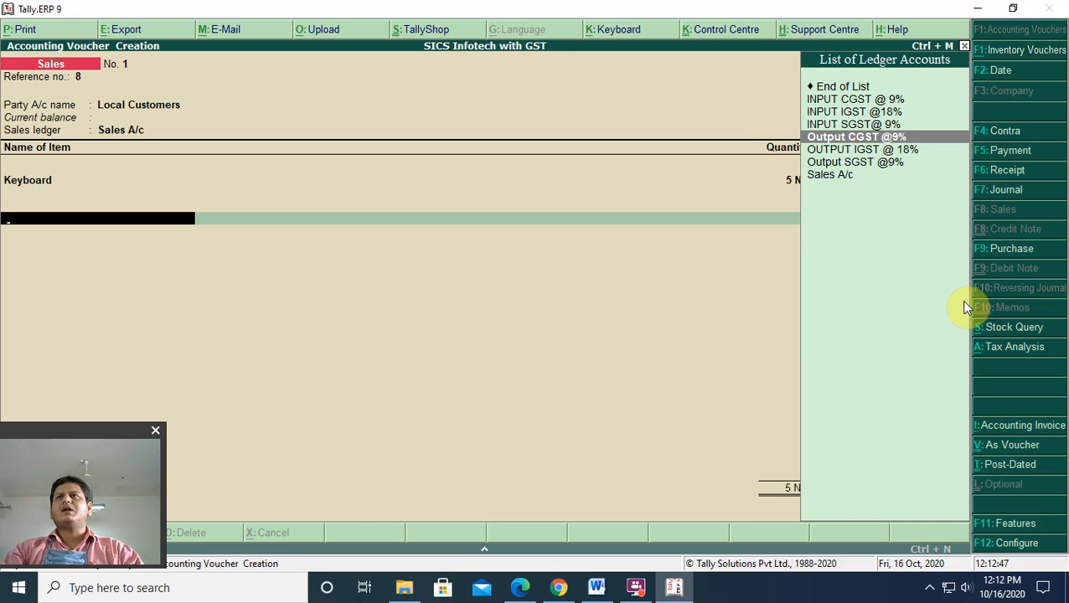
{"action": "key", "text": "Return"}
{"action": "key", "text": "Return"}
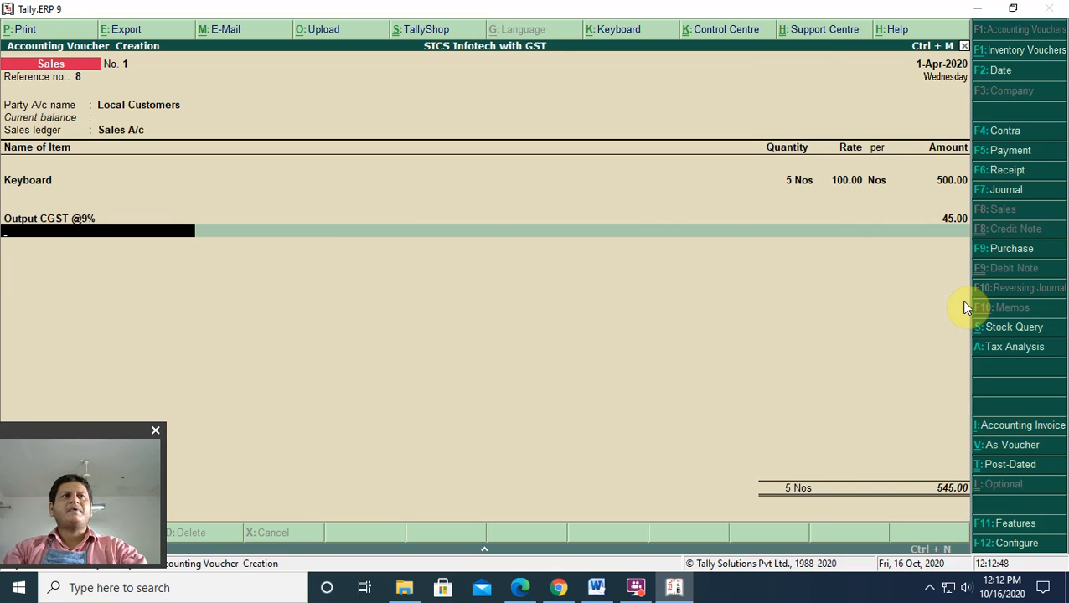
- Add the Output SGST @9% ledger and save the sales invoice with the narration left blank
{"action": "key", "text": "Down"}
{"action": "key", "text": "Down"}
{"action": "key", "text": "Down"}
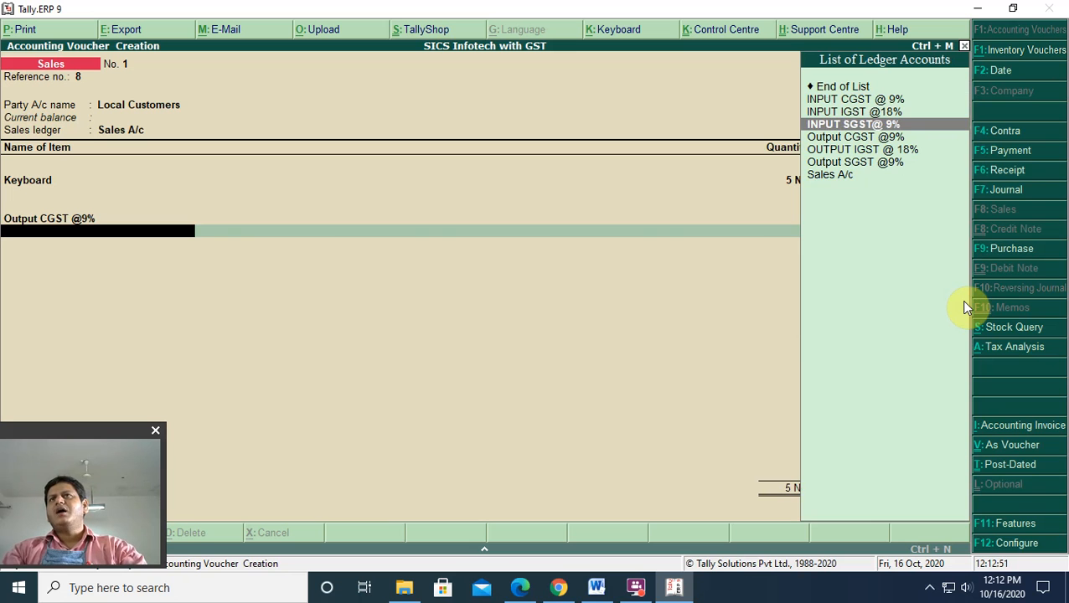
{"action": "key", "text": "Down"}
{"action": "key", "text": "Down"}
{"action": "key", "text": "Down"}
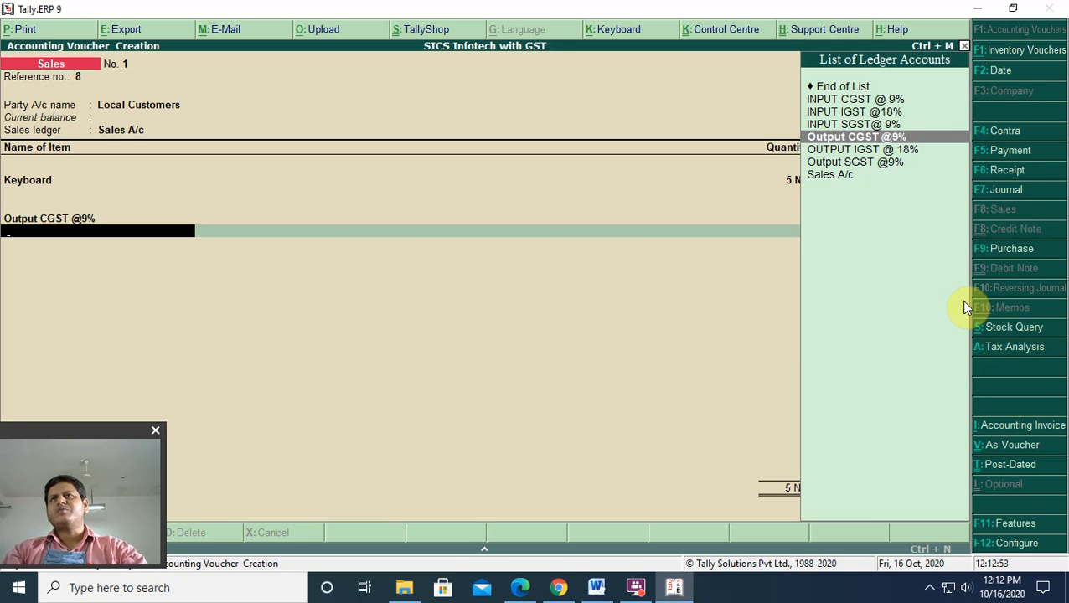
{"action": "key", "text": "Return"}
{"action": "key", "text": "Return"}
{"action": "key", "text": "Return"}
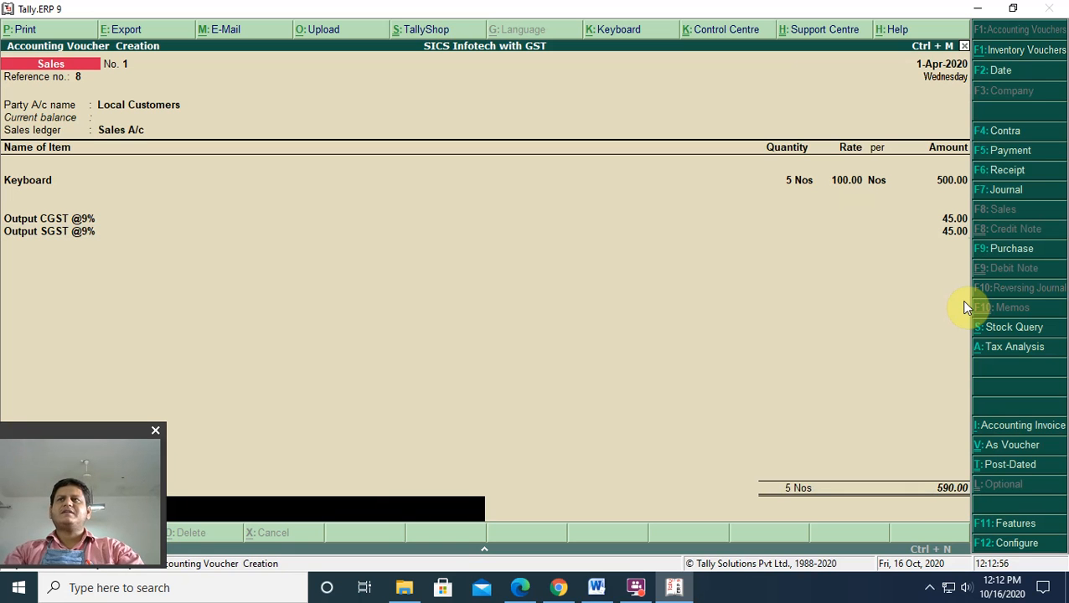
{"action": "key", "text": "Return"}
{"action": "key", "text": "Return"}
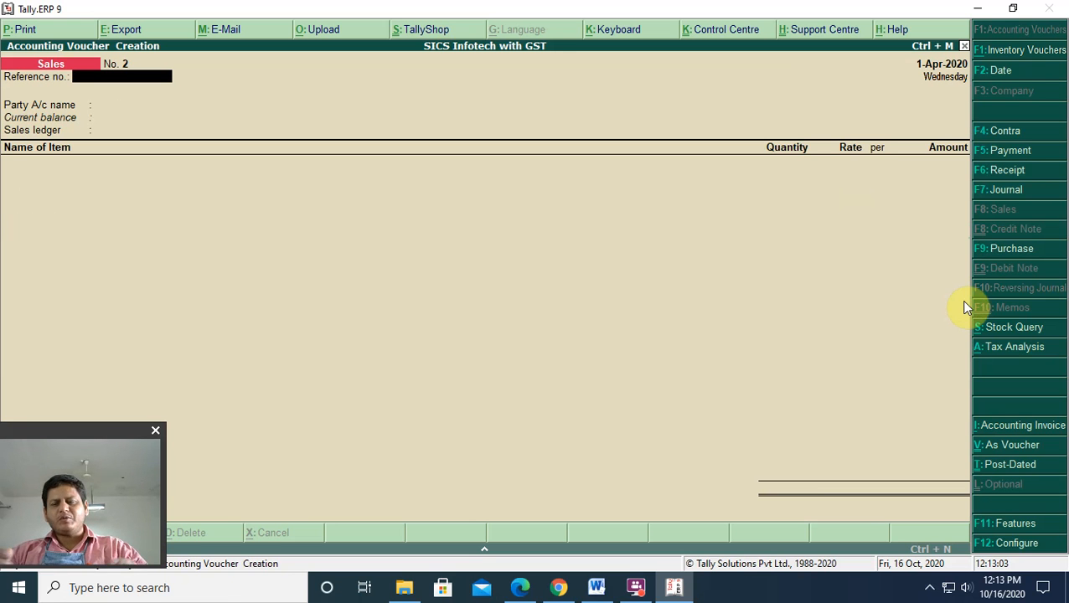
{"action": "type", "text": "8"}
{"action": "key", "text": "Return"}
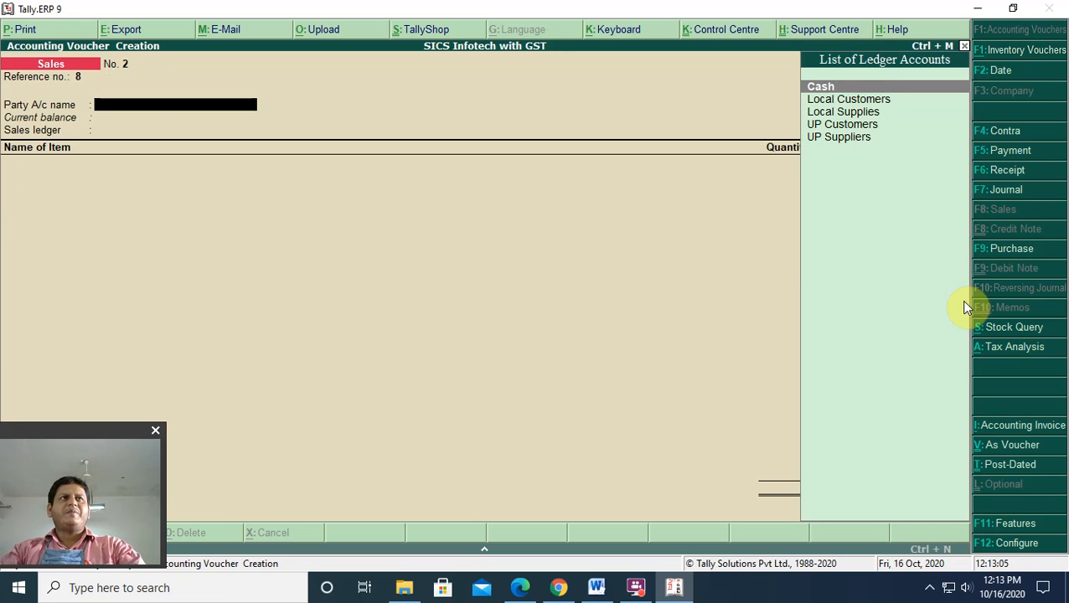
{"action": "key", "text": "Down"}
{"action": "key", "text": "Down"}
{"action": "key", "text": "Down"}
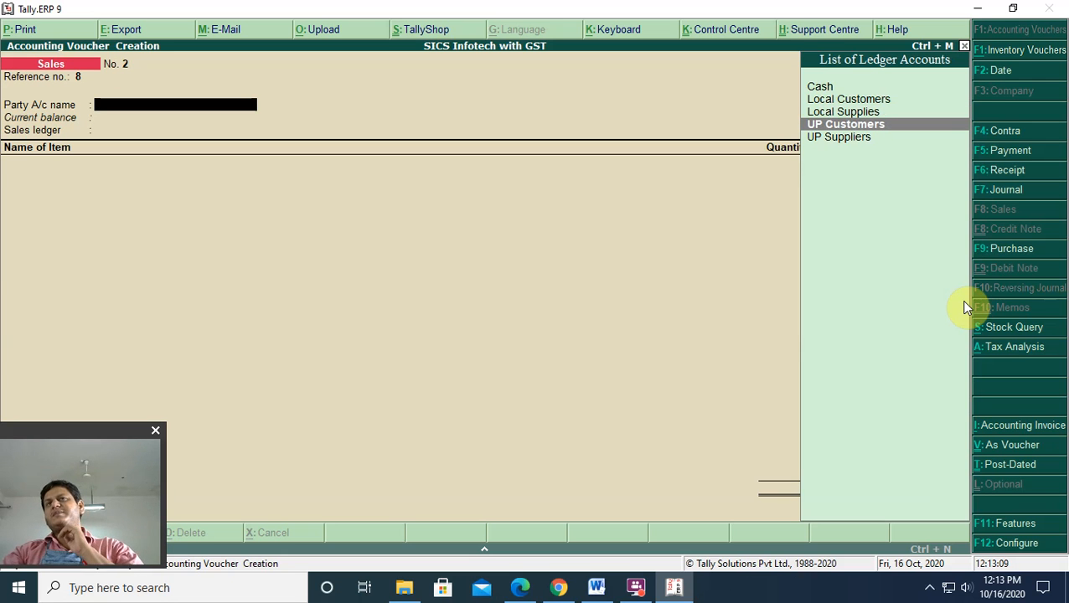
{"action": "key", "text": "Escape"}
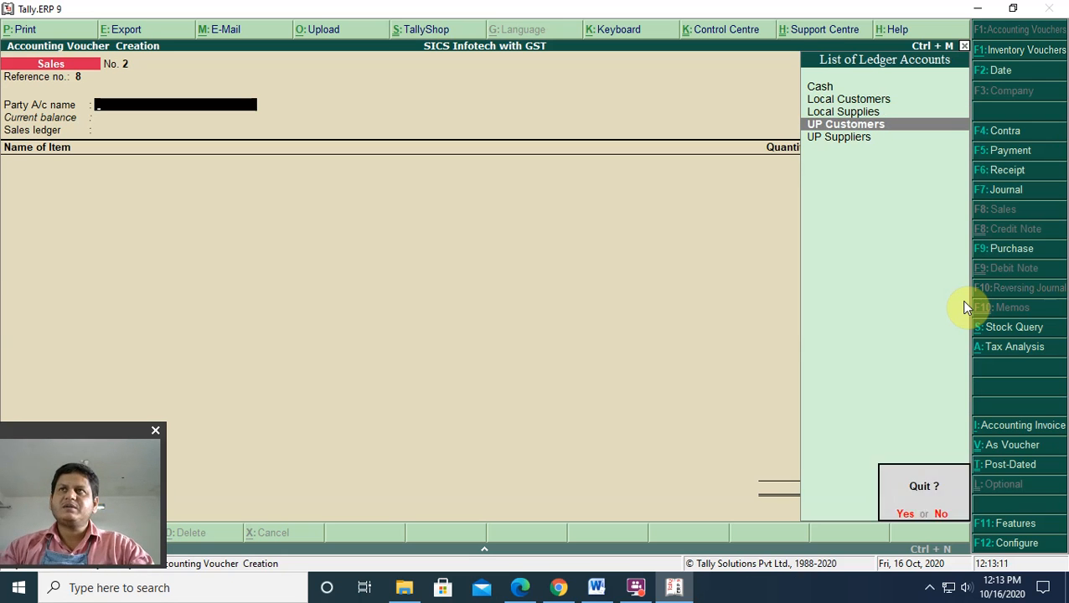
{"action": "key", "text": "y"}
- Open the Local Customers sales voucher from the Day Book
{"action": "key", "text": "Down"}
{"action": "key", "text": "Down"}
{"action": "key", "text": "Down"}
{"action": "key", "text": "Down"}
{"action": "key", "text": "Down"}
{"action": "key", "text": "Down"}
{"action": "key", "text": "Down"}
{"action": "key", "text": "Down"}
{"action": "key", "text": "Return"}
{"action": "key", "text": "Return"}
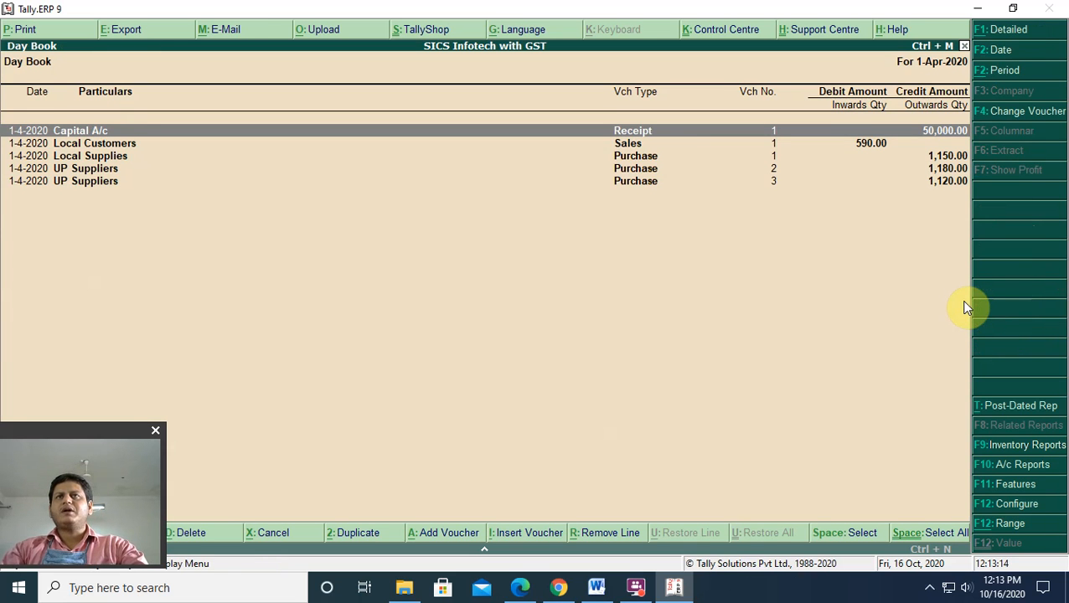
{"action": "key", "text": "Down"}
{"action": "key", "text": "Return"}
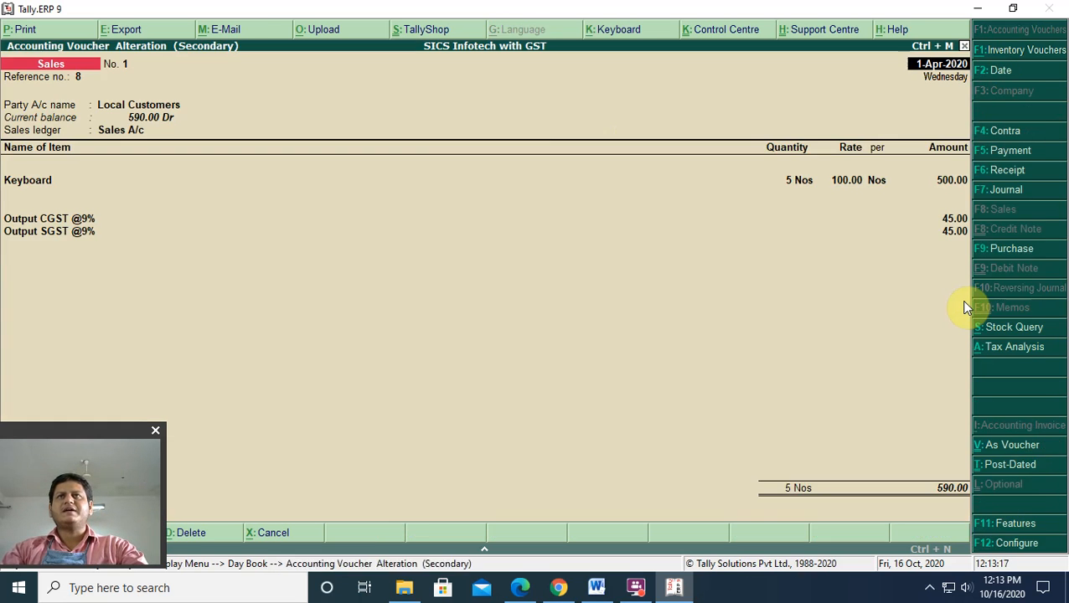
- Print the sales voucher to a PDF file named sales bill in the Documents folder
{"action": "key", "text": "alt+p"}
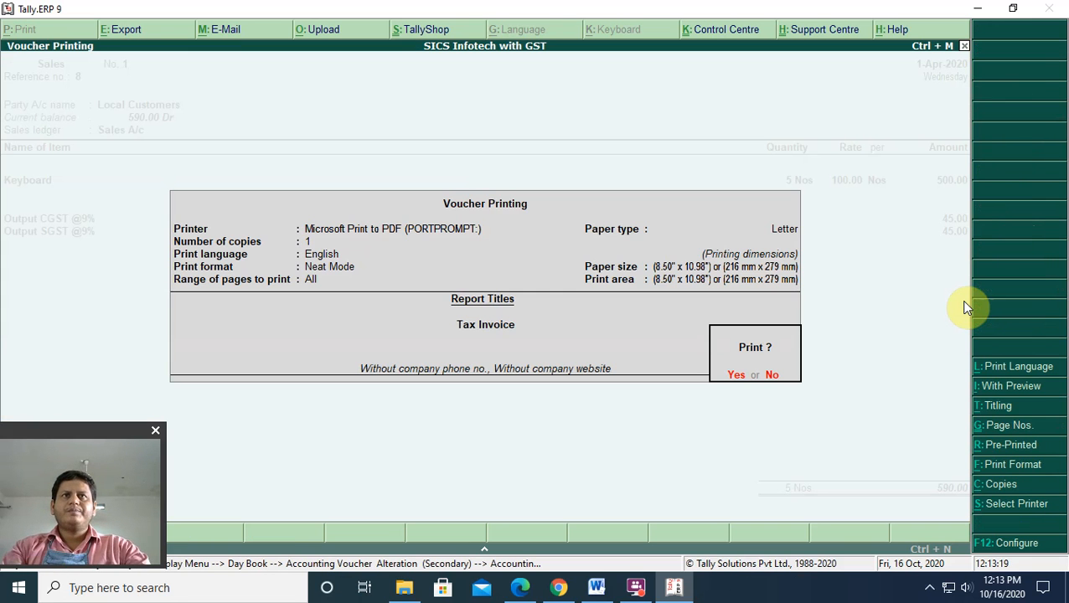
{"action": "key", "text": "Return"}
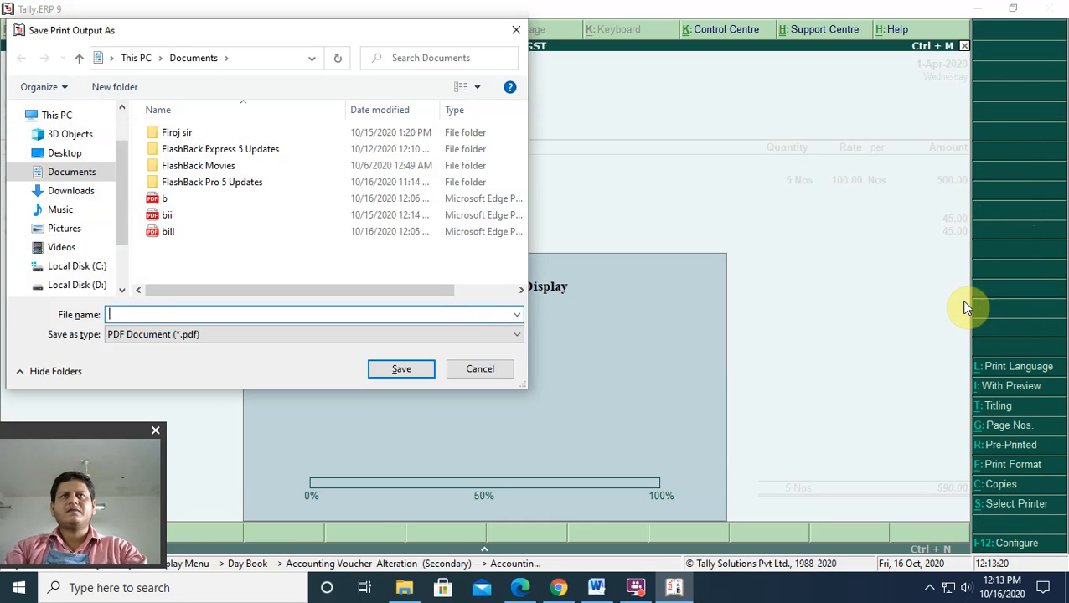
{"action": "type", "text": "sales"}
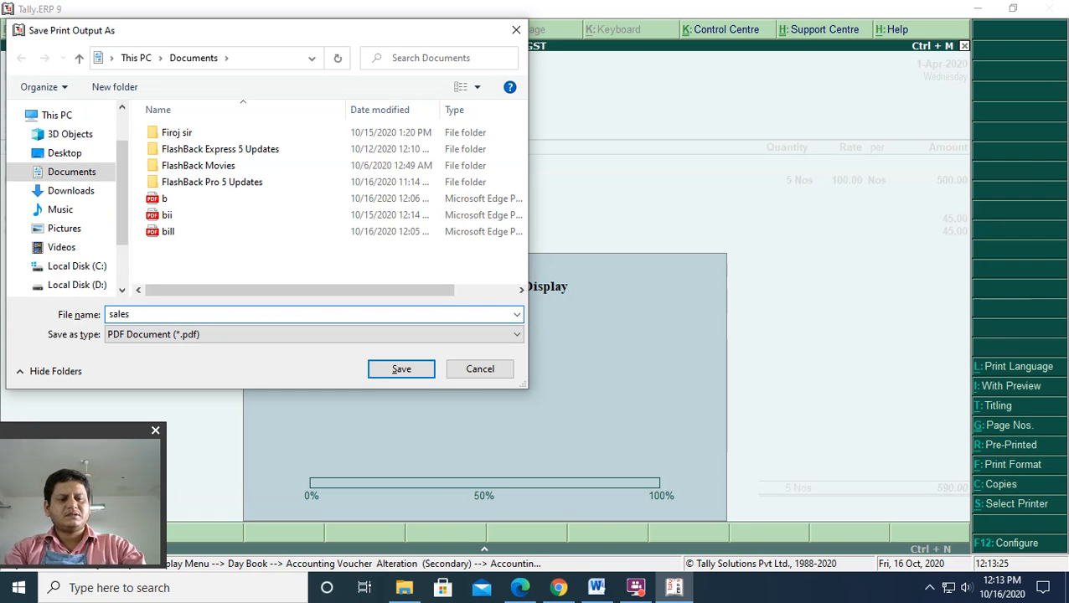
{"action": "key", "text": "Return"}
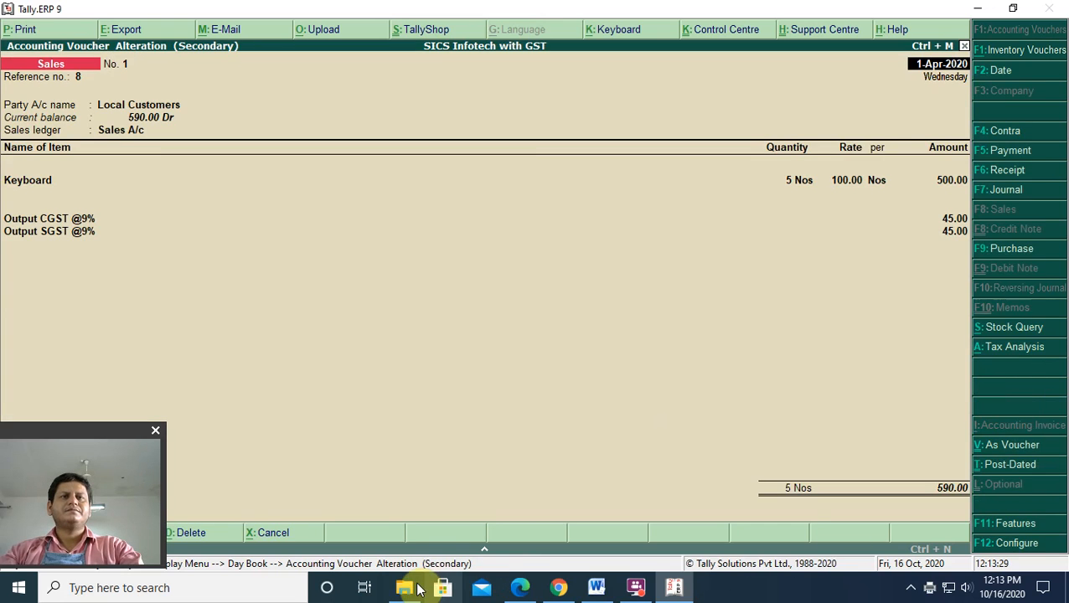
- Switch to File Explorer and open the sales bill PDF from the Documents folder
{"action": "left_click", "coordinate": [406, 588]}
{"action": "left_click", "coordinate": [172, 255]}
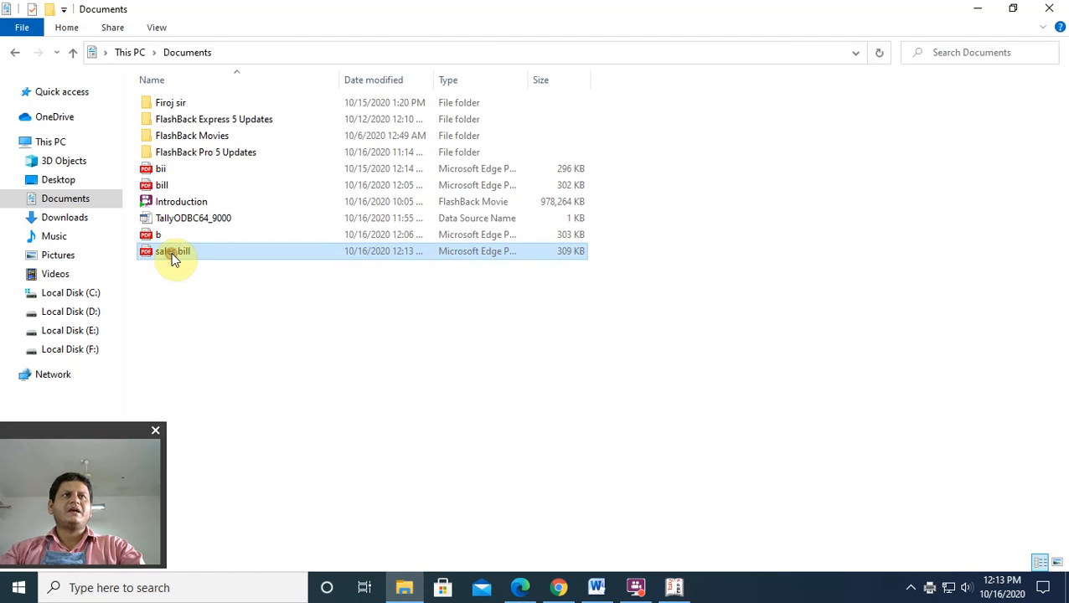
{"action": "double_click", "coordinate": [171, 255]}
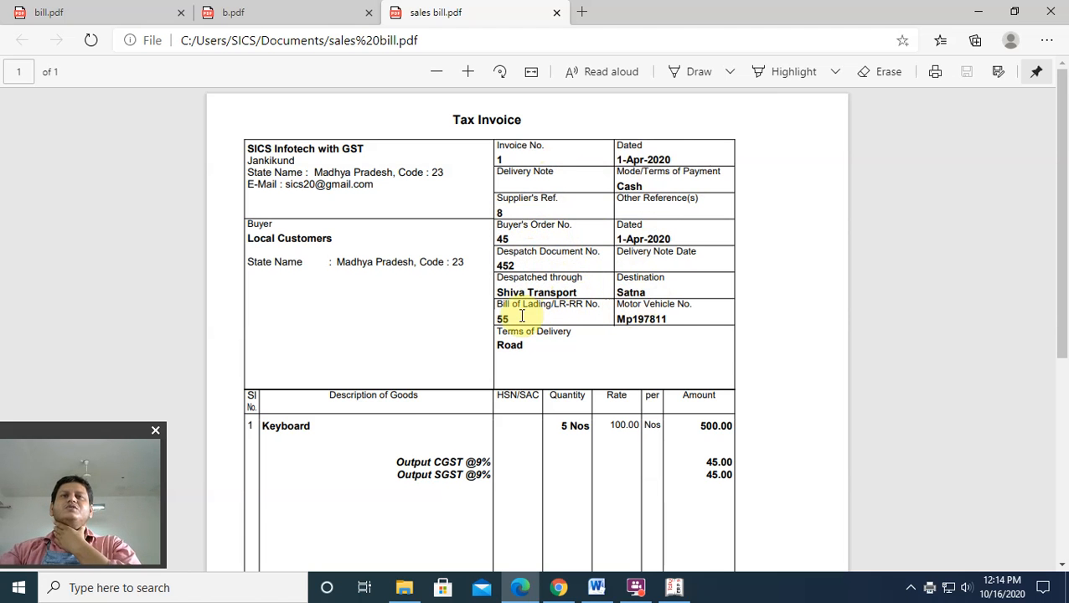
- Examine the tax invoice's Keyboard line, output CGST and SGST amounts, tax breakdown and amounts in words
{"action": "scroll", "coordinate": [676, 323], "scroll_direction": "down", "scroll_amount": 3}
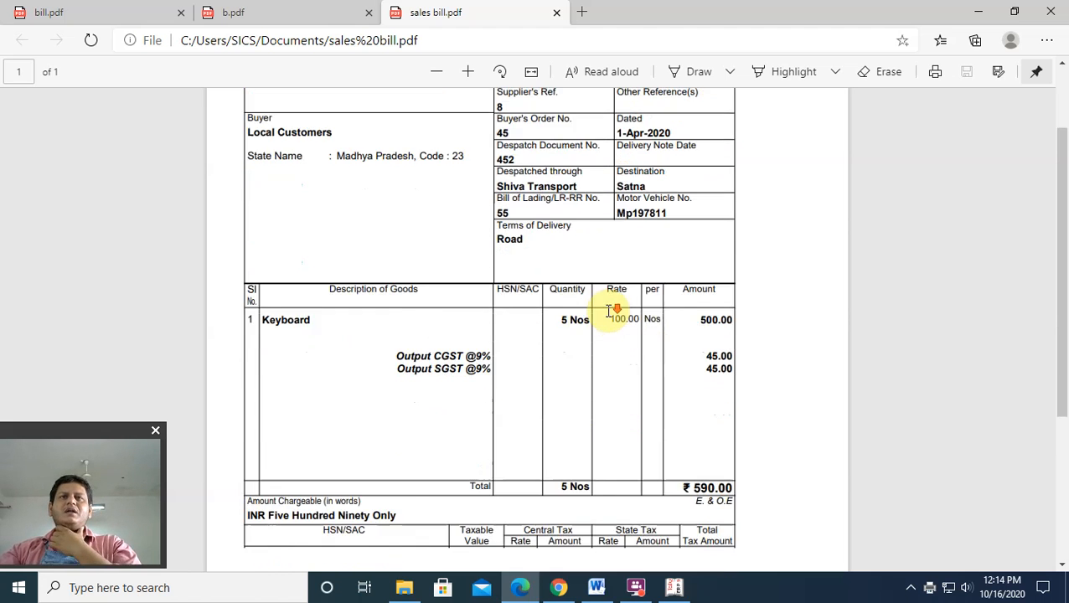
{"action": "scroll", "coordinate": [411, 263], "scroll_direction": "down", "scroll_amount": 2}
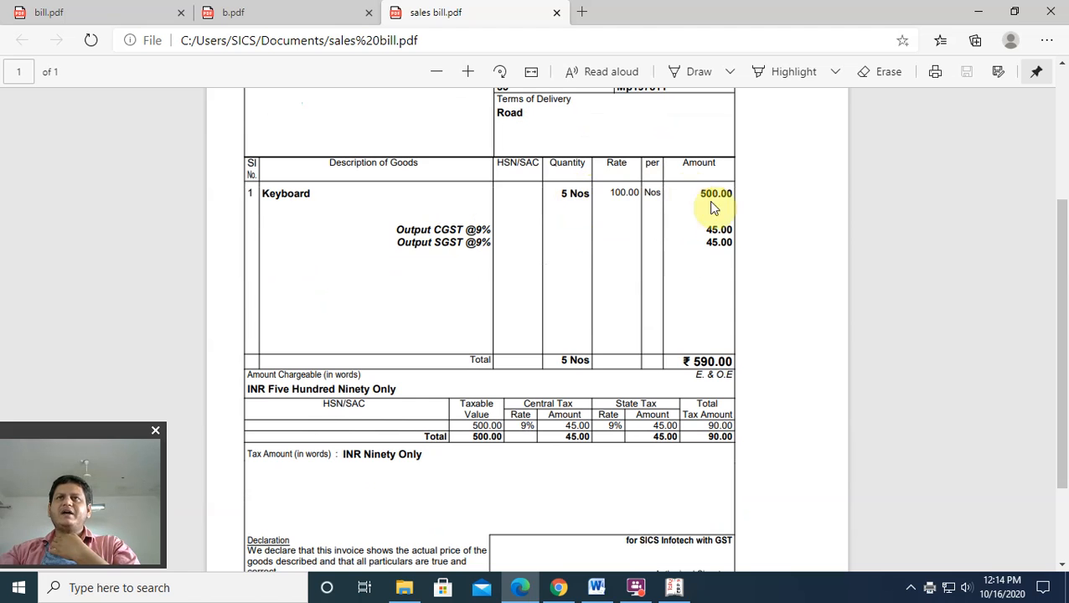
{"action": "scroll", "coordinate": [651, 310], "scroll_direction": "down", "scroll_amount": 2}
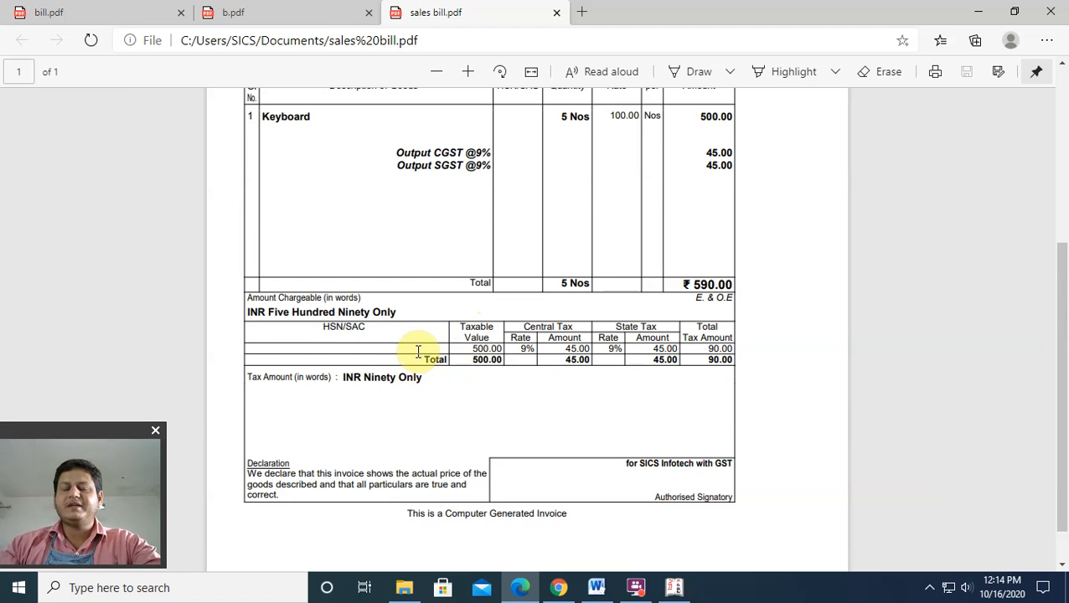
{"action": "scroll", "coordinate": [435, 339], "scroll_direction": "down", "scroll_amount": 1}
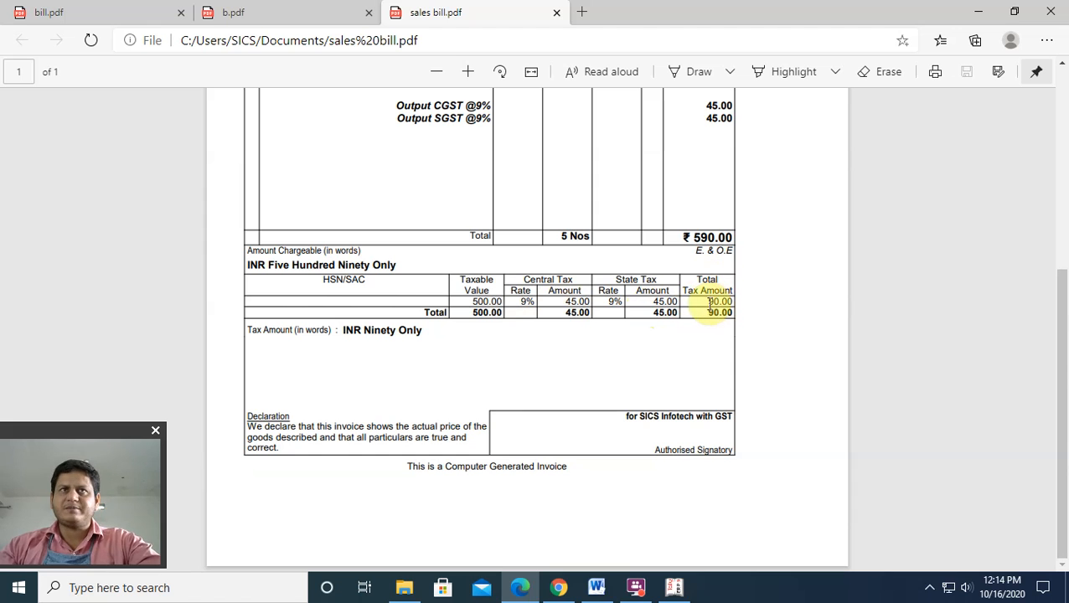
{"action": "double_click", "coordinate": [482, 313]}
{"action": "left_click", "coordinate": [247, 265]}
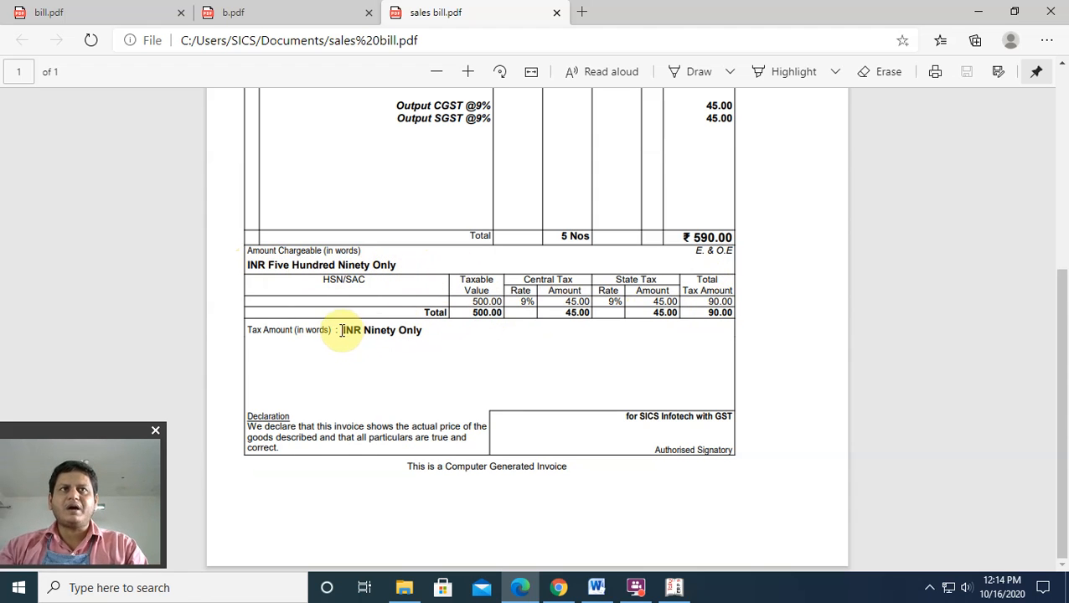
{"action": "left_click_drag", "start_coordinate": [263, 329], "coordinate": [436, 334]}
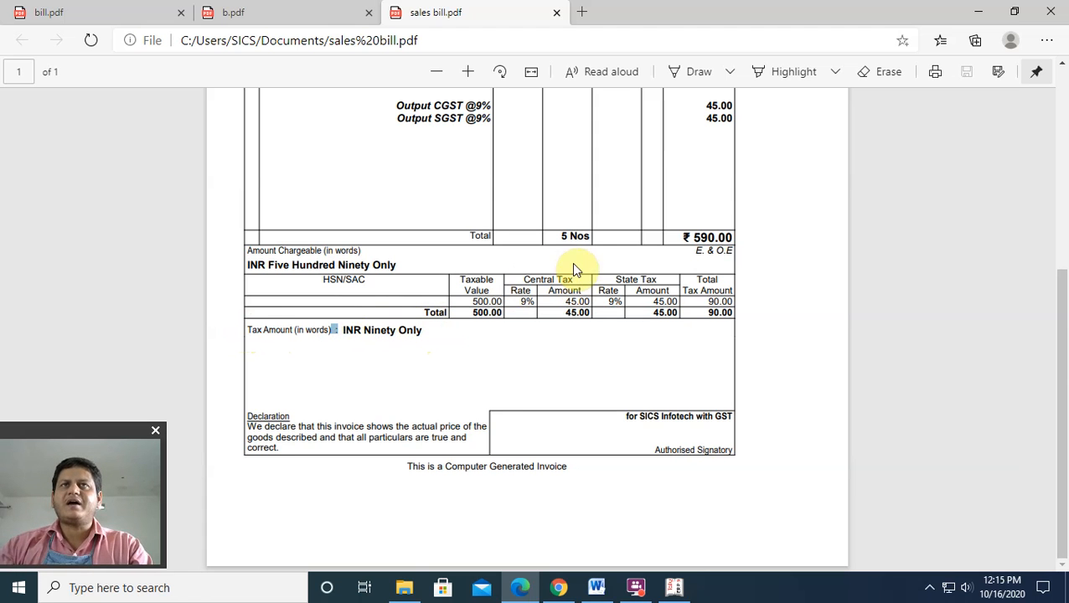
{"action": "left_click_drag", "start_coordinate": [693, 237], "coordinate": [722, 243]}
- Review the whole tax invoice again, from the buyer and despatch details to the totals and declaration
{"action": "scroll", "coordinate": [741, 278], "scroll_direction": "up", "scroll_amount": 1}
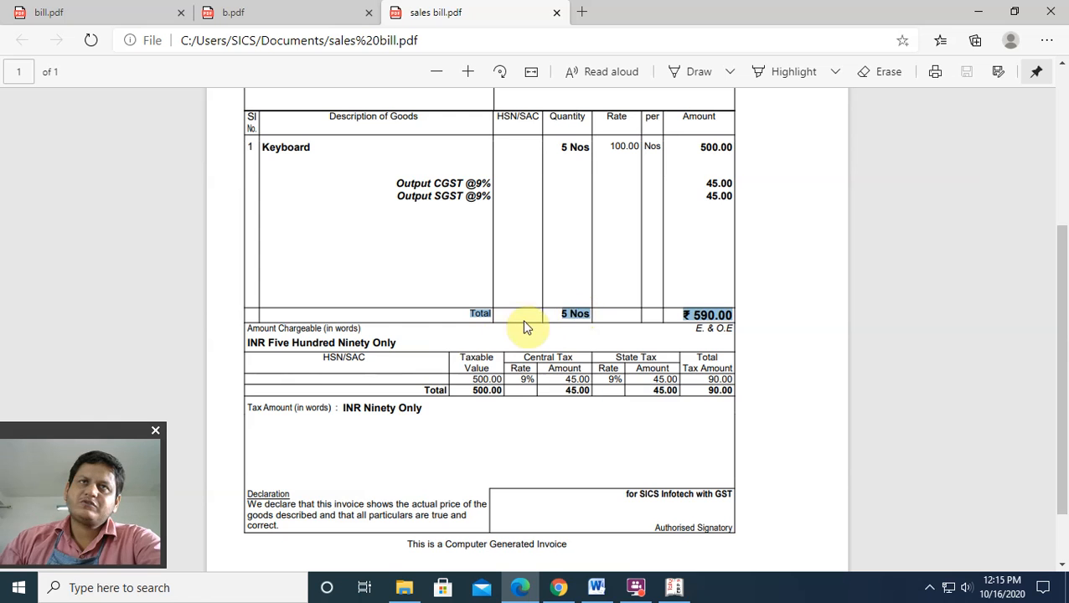
{"action": "scroll", "coordinate": [616, 318], "scroll_direction": "up", "scroll_amount": 3}
{"action": "scroll", "coordinate": [615, 322], "scroll_direction": "down", "scroll_amount": 3}
{"action": "scroll", "coordinate": [615, 325], "scroll_direction": "up", "scroll_amount": 3}
{"action": "scroll", "coordinate": [614, 327], "scroll_direction": "up", "scroll_amount": 2}
{"action": "scroll", "coordinate": [616, 329], "scroll_direction": "down", "scroll_amount": 2}
{"action": "scroll", "coordinate": [616, 329], "scroll_direction": "down", "scroll_amount": 4}
{"action": "scroll", "coordinate": [616, 329], "scroll_direction": "up", "scroll_amount": 2}
{"action": "scroll", "coordinate": [616, 328], "scroll_direction": "down", "scroll_amount": 2}
{"action": "scroll", "coordinate": [616, 329], "scroll_direction": "down", "scroll_amount": 1}
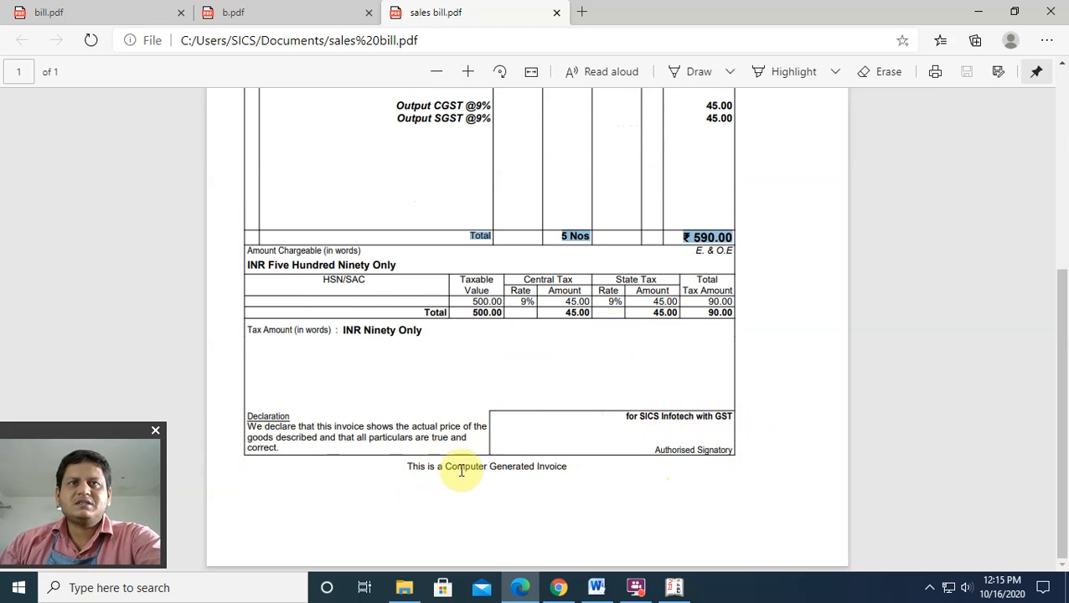
{"action": "scroll", "coordinate": [463, 317], "scroll_direction": "up", "scroll_amount": 1}
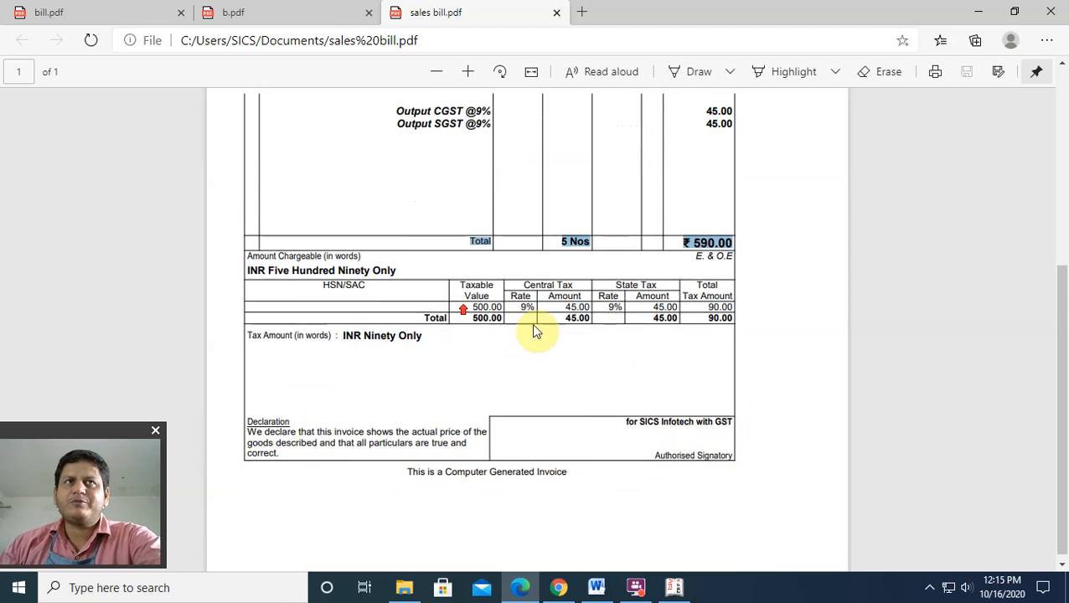
{"action": "scroll", "coordinate": [520, 329], "scroll_direction": "up", "scroll_amount": 5}
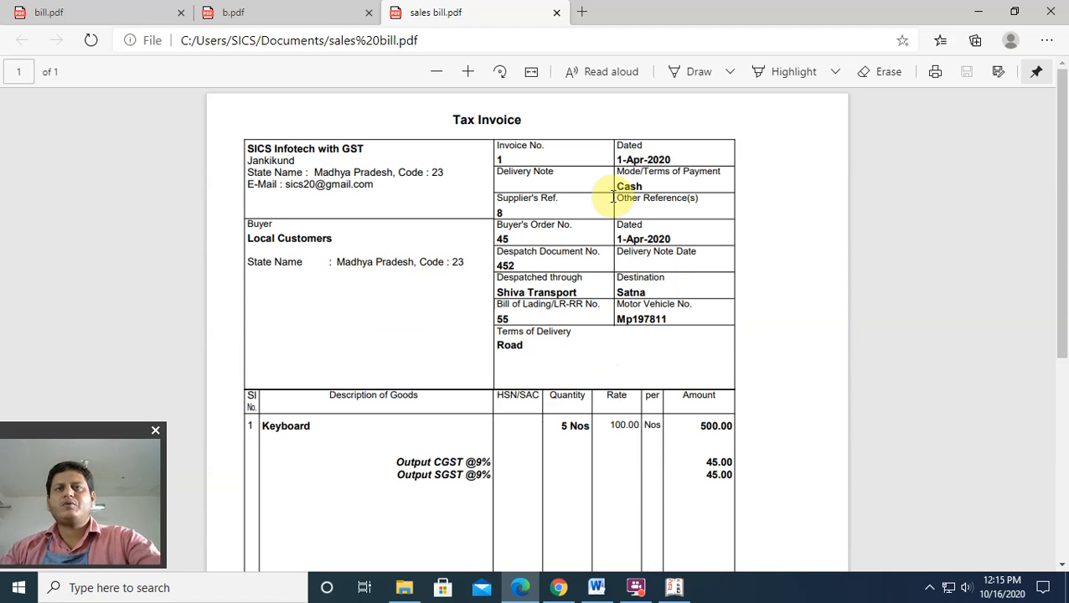
{"action": "scroll", "coordinate": [508, 387], "scroll_direction": "down", "scroll_amount": 3}
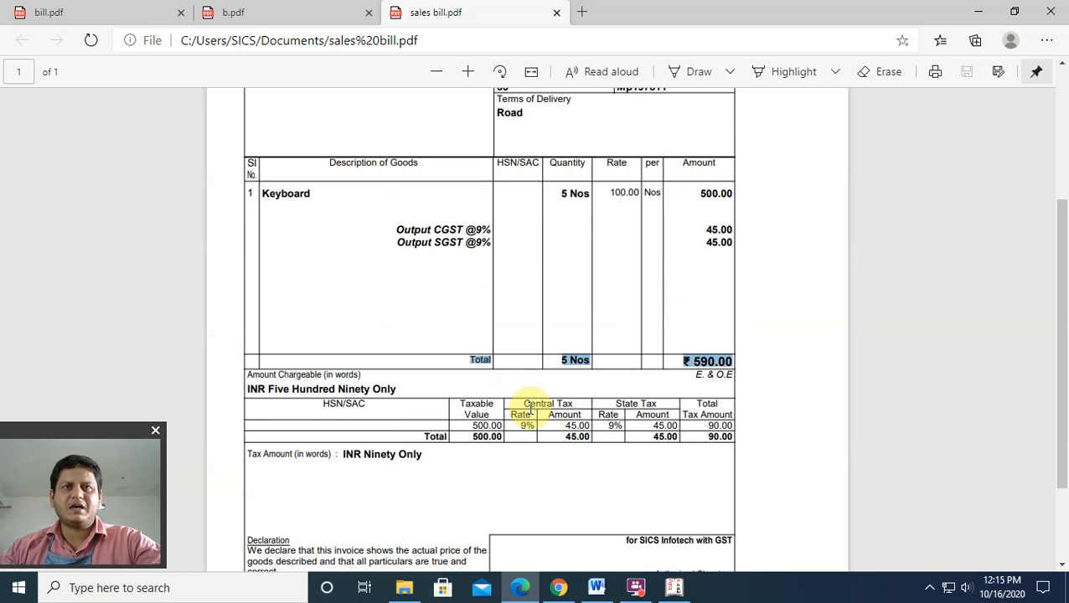
- Switch back to Tally.ERP 9, close the sales voucher and Day Book, and return to the Gateway of Tally
{"action": "left_click", "coordinate": [673, 589]}
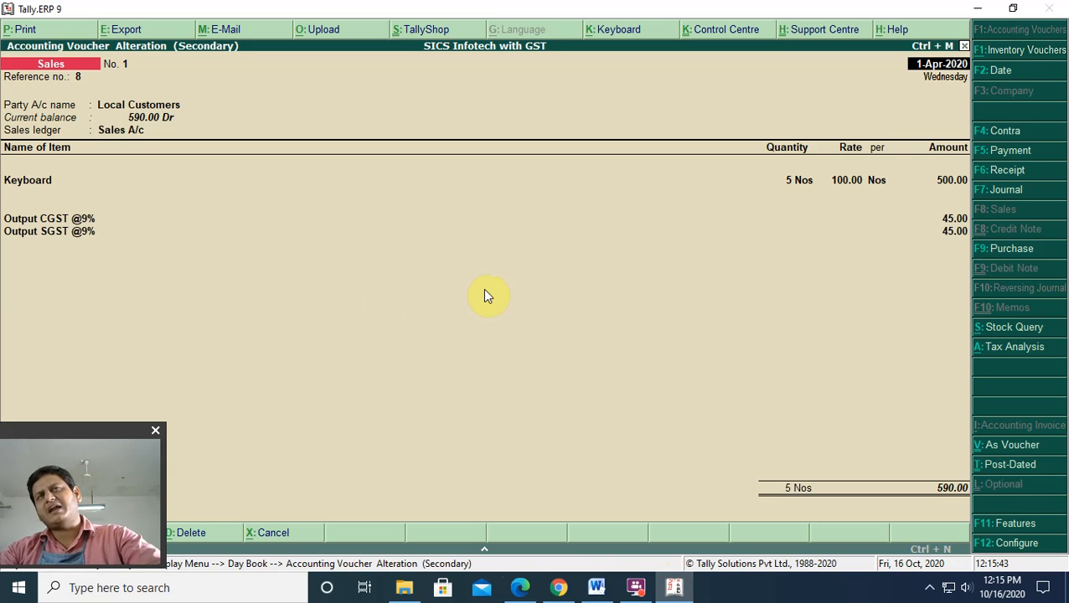
{"action": "key", "text": "Escape"}
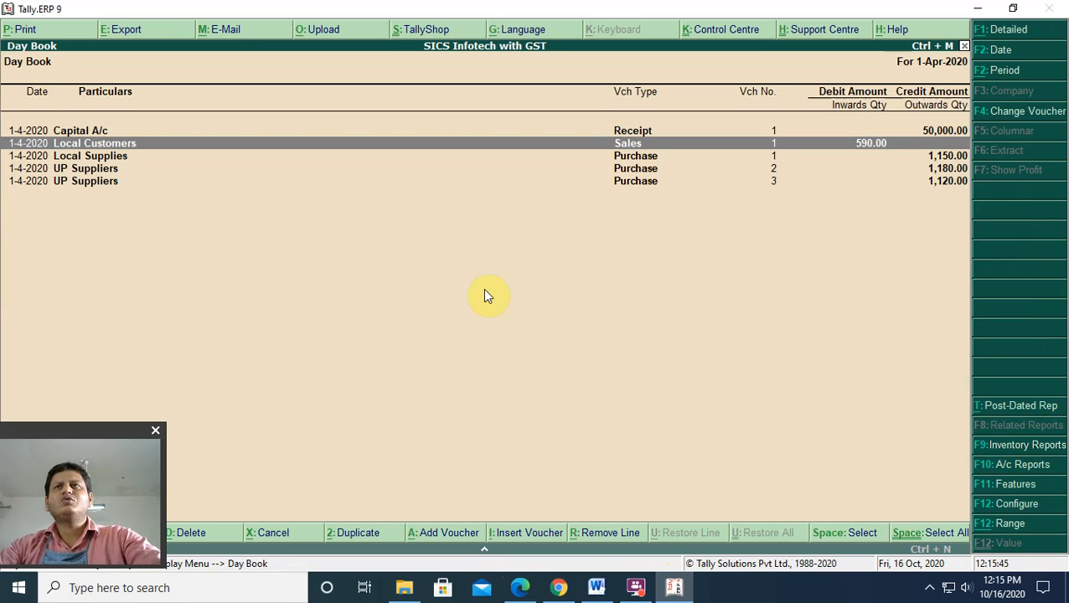
{"action": "key", "text": "Escape"}
{"action": "key", "text": "Escape"}
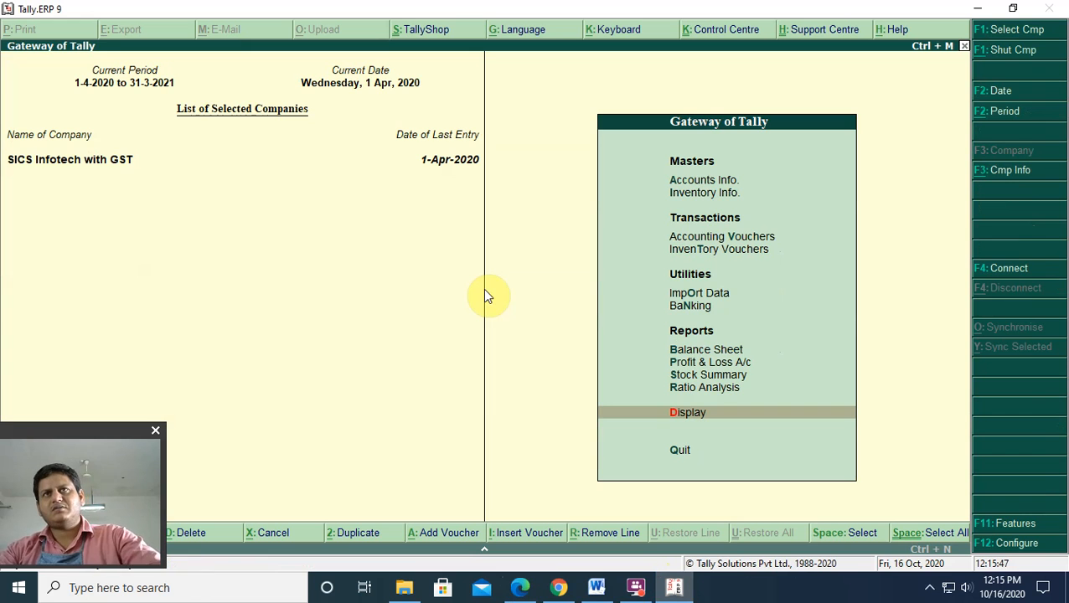
- Start a new sales voucher with reference number 82
{"action": "key", "text": "v"}
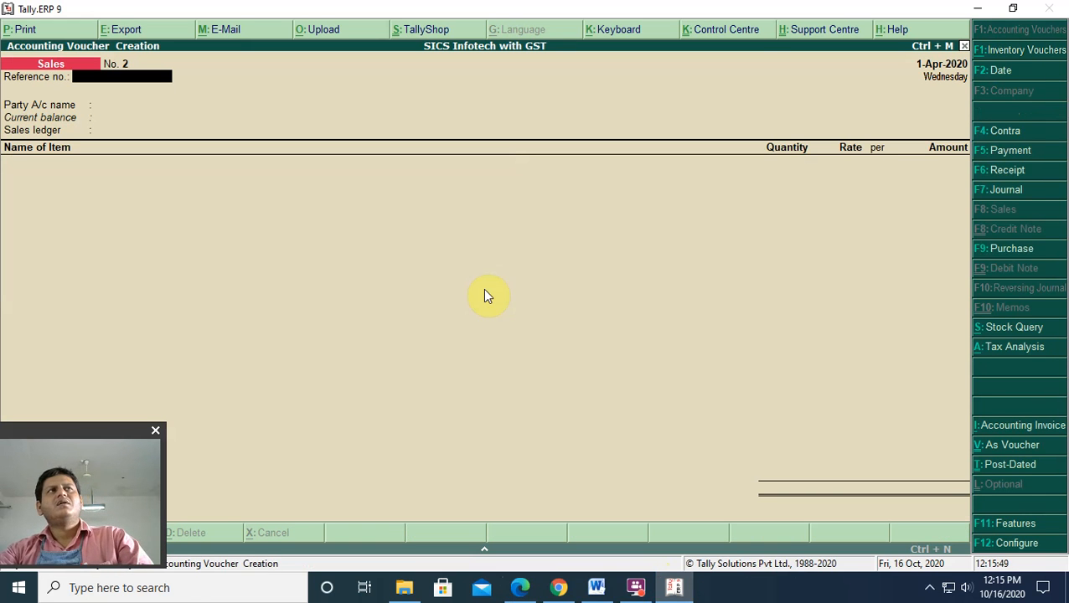
{"action": "type", "text": "8"}
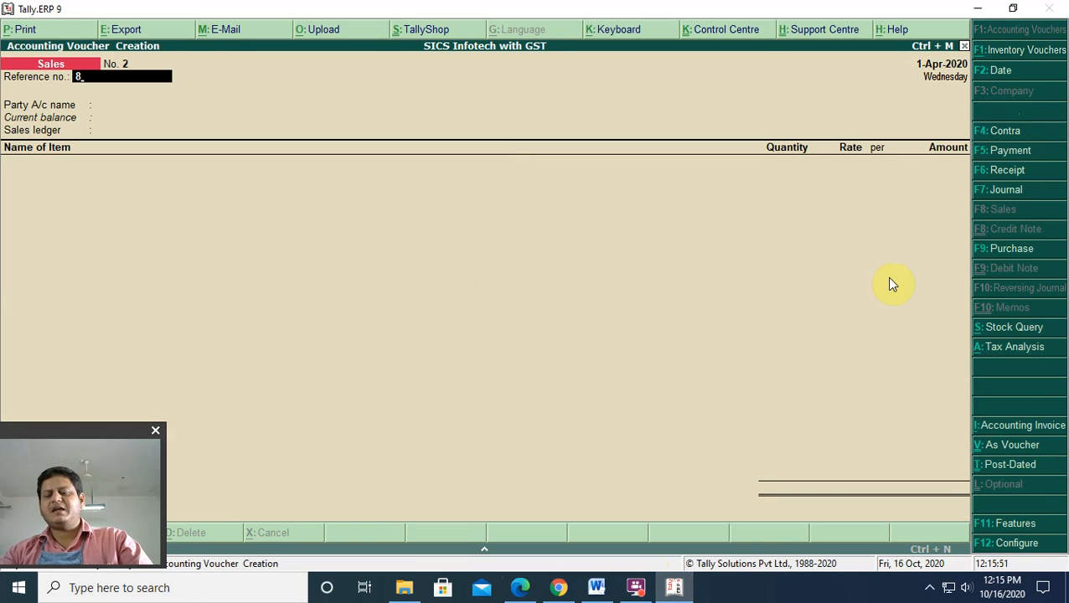
{"action": "type", "text": "2"}
{"action": "key", "text": "Return"}
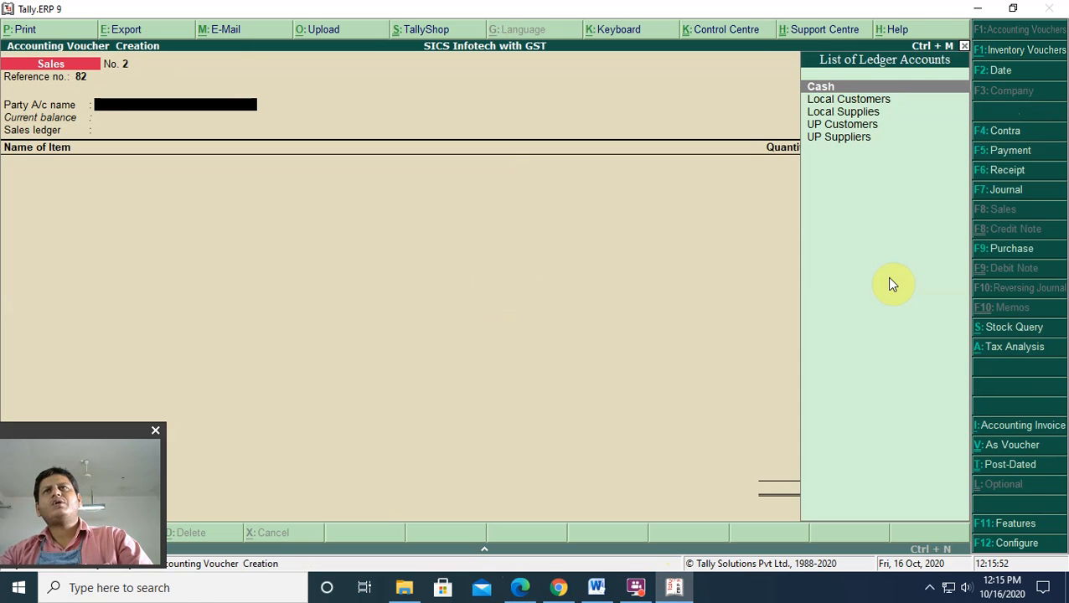
- Choose Local Customers as the party, keep its despatch, order and buyer details as they are, and use Sales A/c as the sales ledger
{"action": "key", "text": "Down"}
{"action": "key", "text": "Return"}
{"action": "key", "text": "Return"}
{"action": "key", "text": "Return"}
{"action": "key", "text": "Return"}
{"action": "key", "text": "Return"}
{"action": "key", "text": "Return"}
{"action": "key", "text": "Return"}
{"action": "key", "text": "Return"}
{"action": "key", "text": "Return"}
{"action": "key", "text": "Return"}
{"action": "key", "text": "Return"}
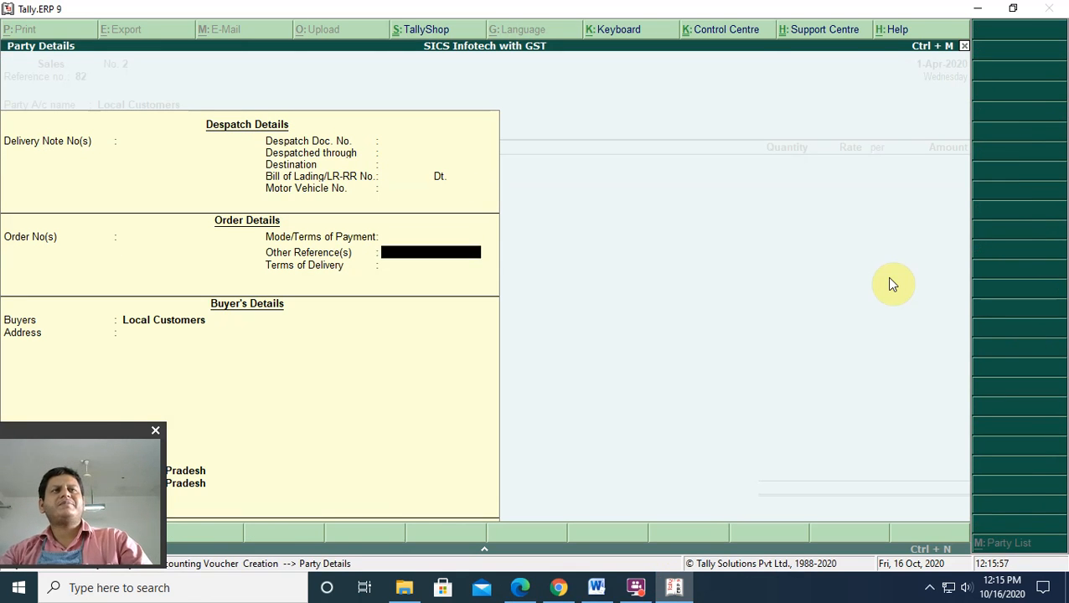
{"action": "key", "text": "Return"}
{"action": "key", "text": "Return"}
{"action": "key", "text": "Return"}
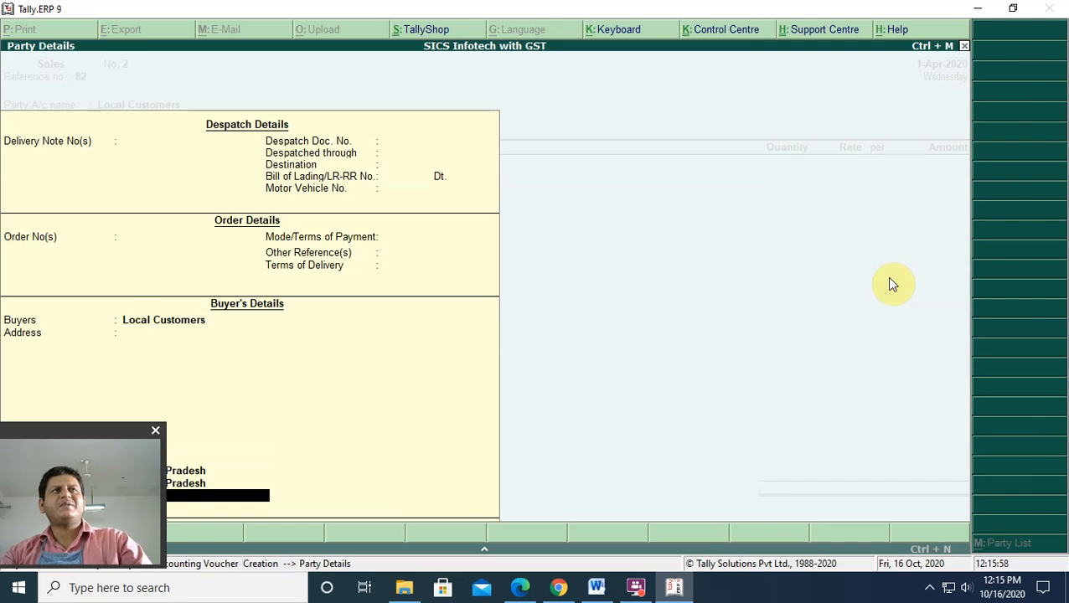
{"action": "key", "text": "Return"}
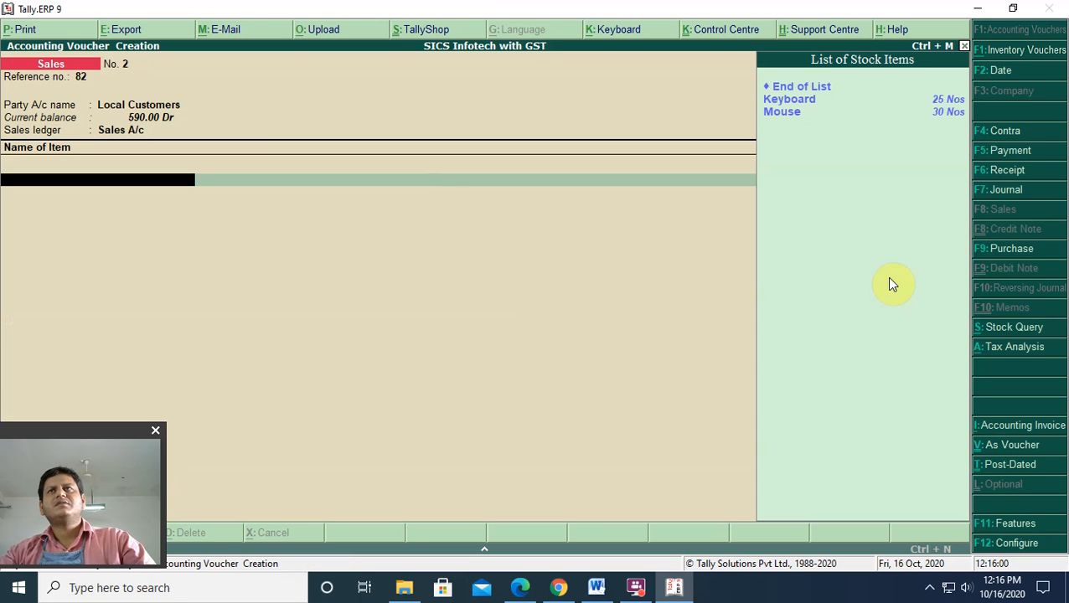
- Add Keyboard to the sales invoice with a quantity of 5 Nos at a rate of 100
{"action": "key", "text": "Return"}
{"action": "type", "text": "5"}
{"action": "key", "text": "Return"}
{"action": "key", "text": "Return"}
{"action": "key", "text": "Return"}
{"action": "key", "text": "Return"}
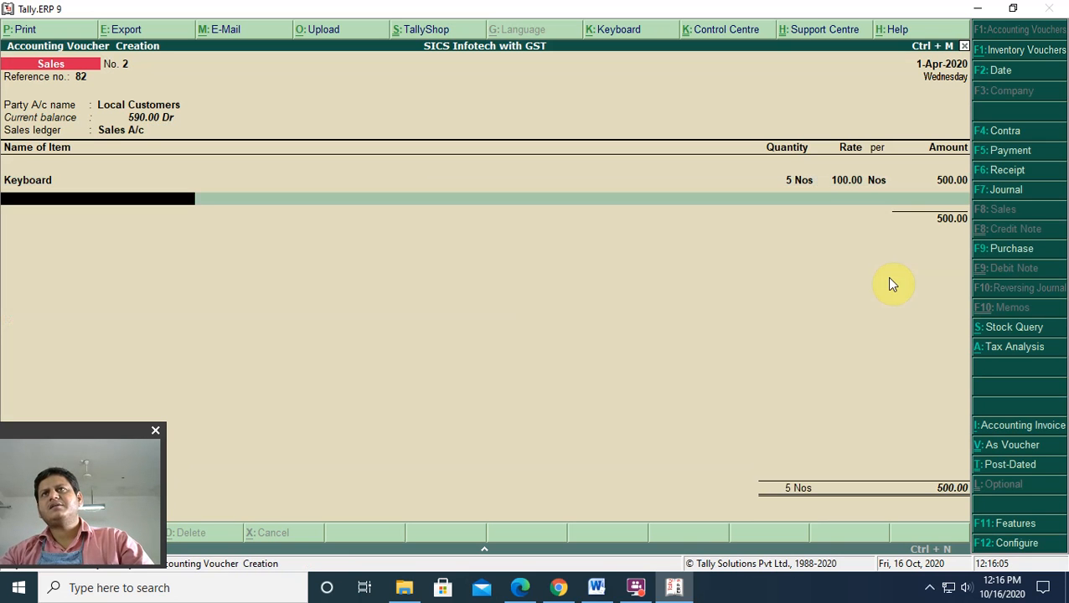
- Add Mouse as the second item with a quantity of 5 Nos at a rate of 100
{"action": "key", "text": "Down"}
{"action": "key", "text": "Down"}
{"action": "key", "text": "Return"}
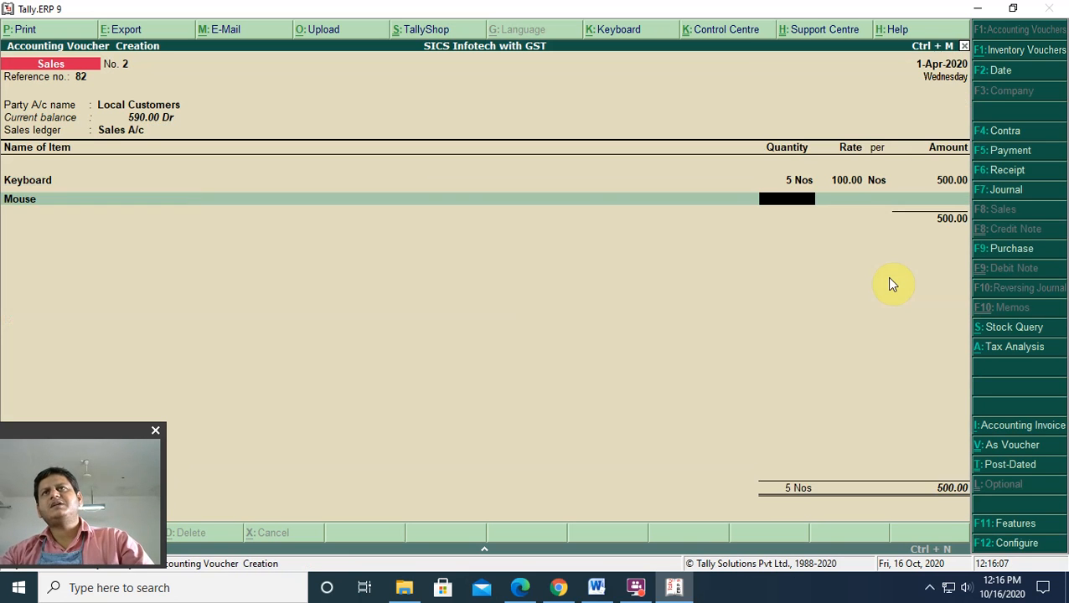
{"action": "type", "text": "5"}
{"action": "key", "text": "Return"}
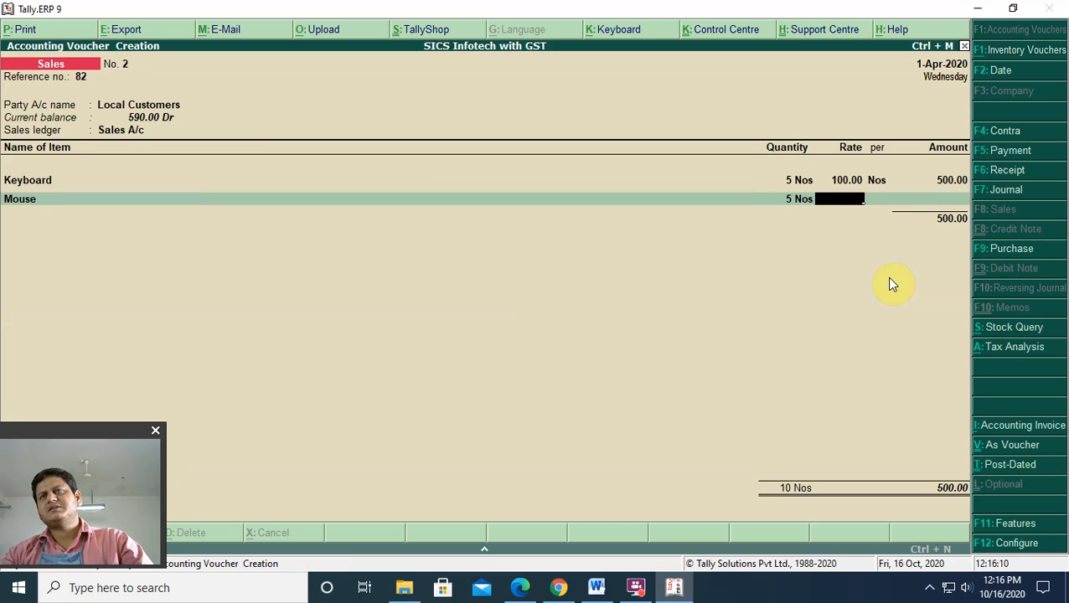
{"action": "type", "text": "100"}
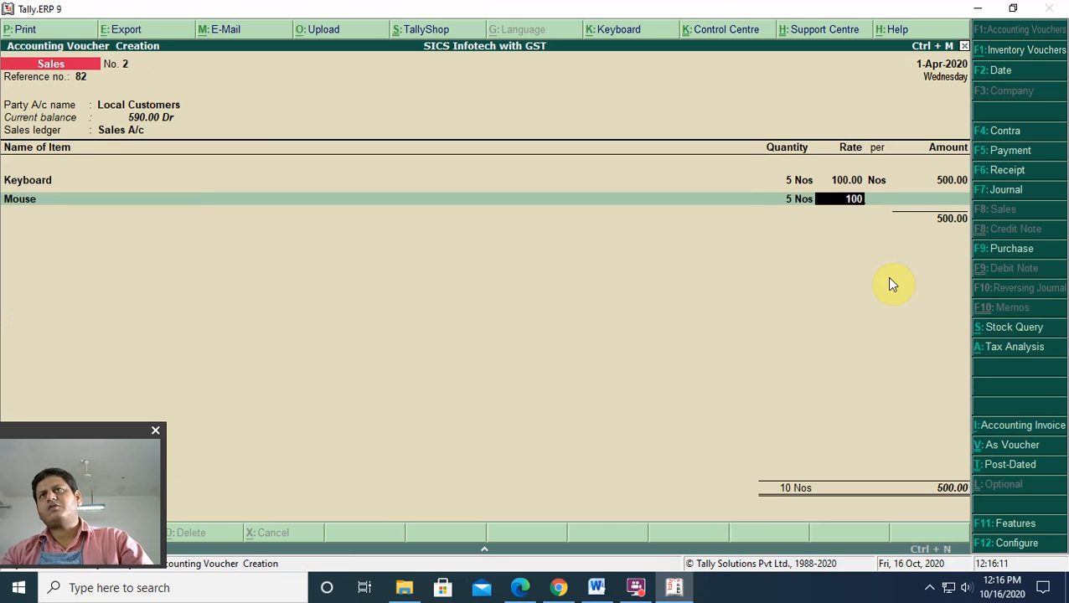
{"action": "key", "text": "Return"}
{"action": "key", "text": "Return"}
{"action": "key", "text": "Return"}
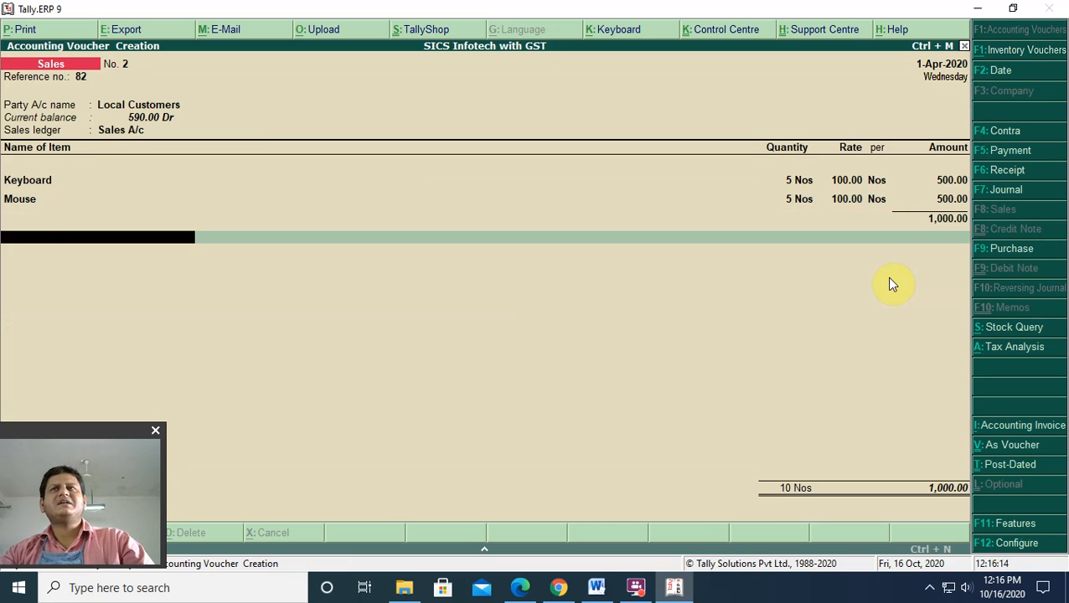
- Add the Output CGST @9% ledger below the items with its calculated tax amount
{"action": "key", "text": "Return"}
{"action": "key", "text": "Down"}
{"action": "key", "text": "Down"}
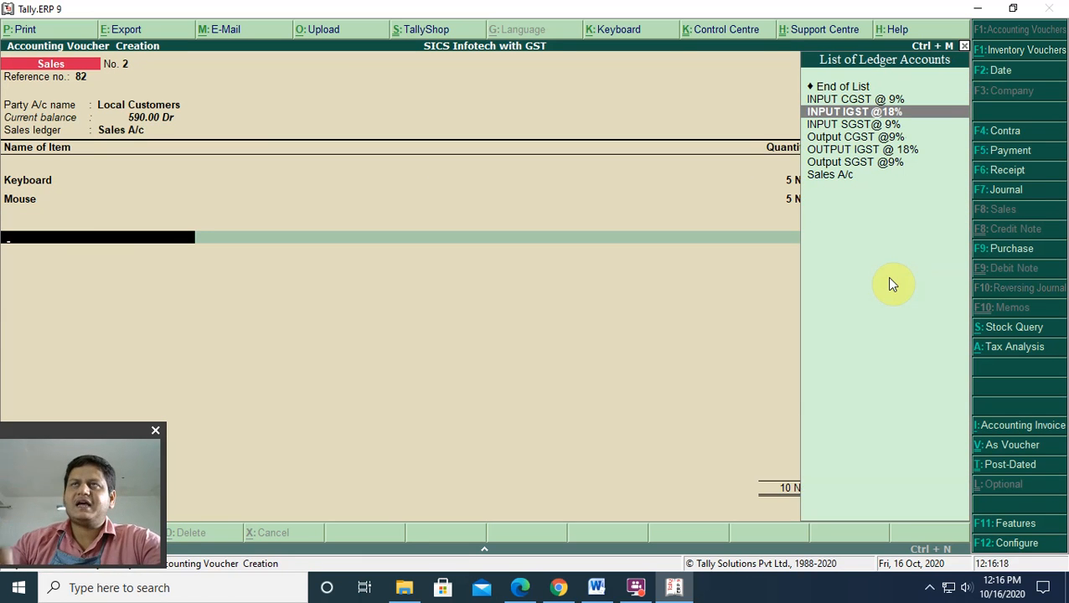
{"action": "key", "text": "Up"}
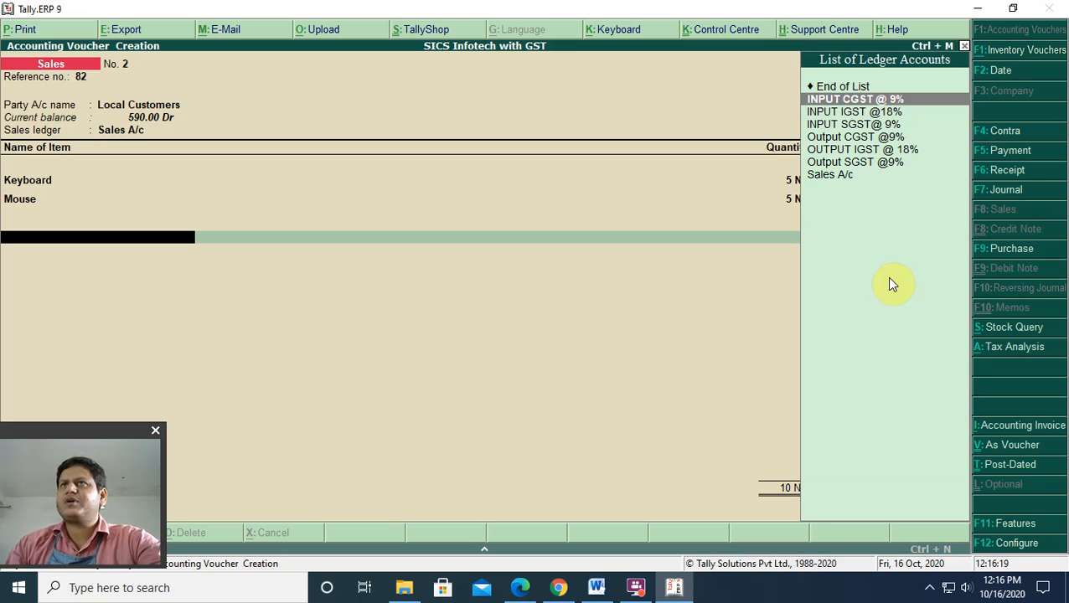
{"action": "key", "text": "Down"}
{"action": "key", "text": "Down"}
{"action": "key", "text": "Down"}
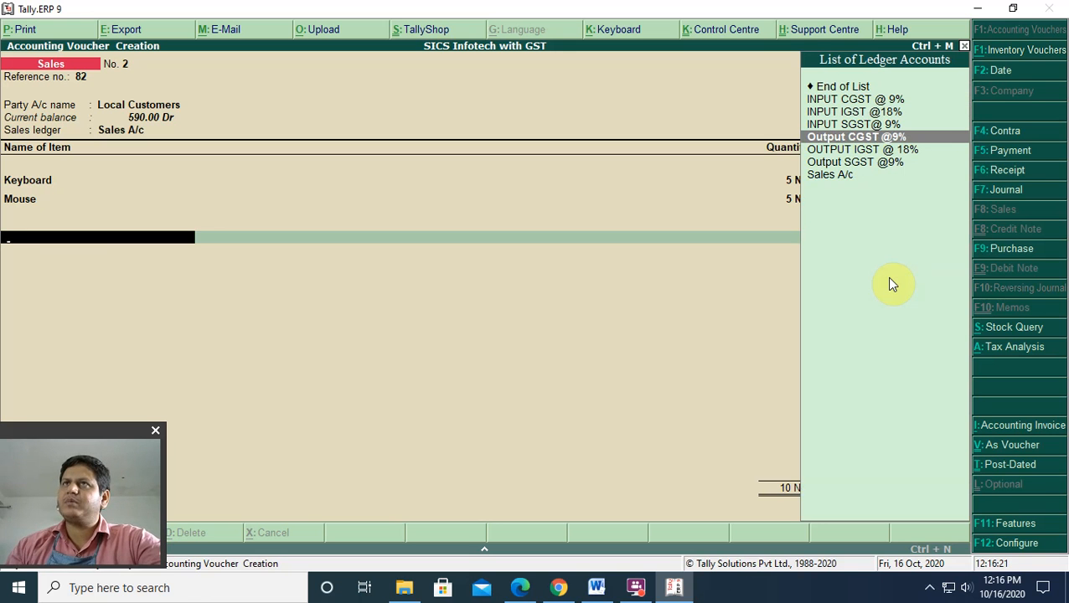
{"action": "key", "text": "Return"}
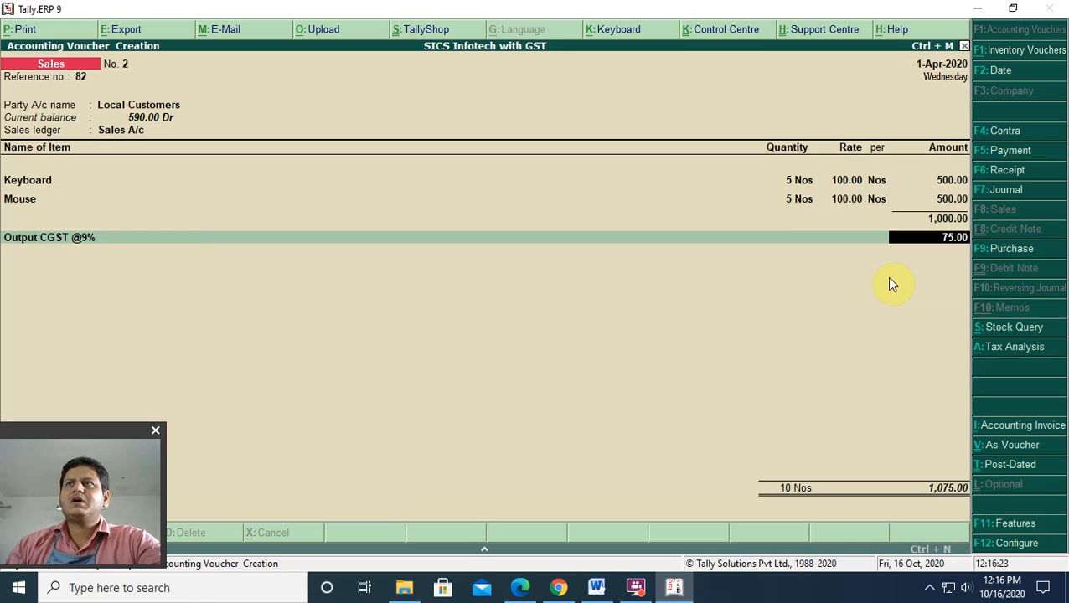
{"action": "key", "text": "Return"}
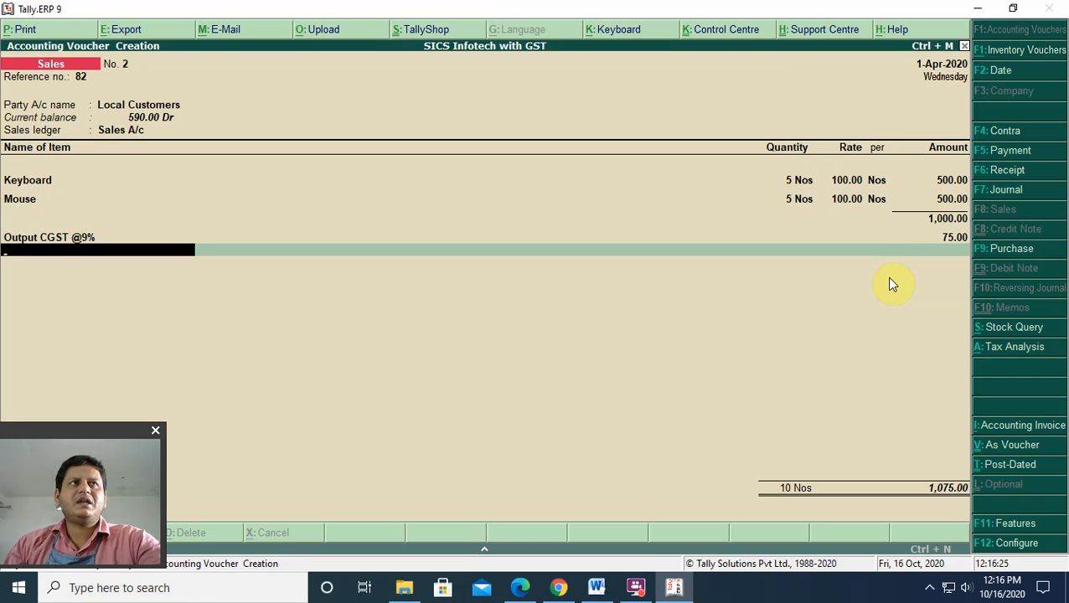
- Add the Output SGST @9% ledger under the CGST line with its calculated tax amount
{"action": "key", "text": "Down"}
{"action": "key", "text": "Down"}
{"action": "key", "text": "Down"}
{"action": "key", "text": "Down"}
{"action": "key", "text": "Down"}
{"action": "key", "text": "Down"}
{"action": "key", "text": "Return"}
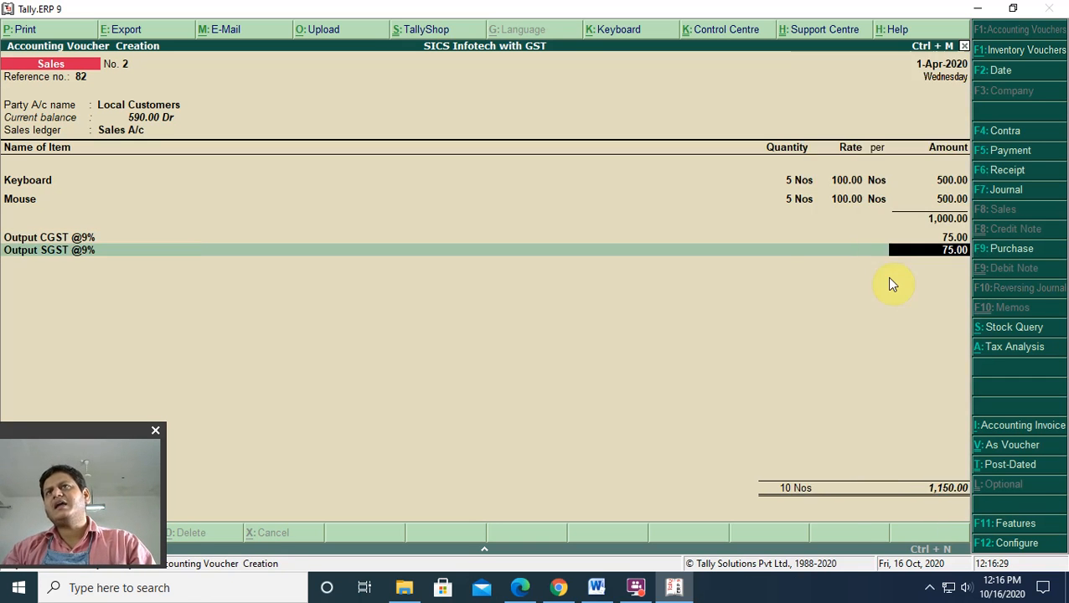
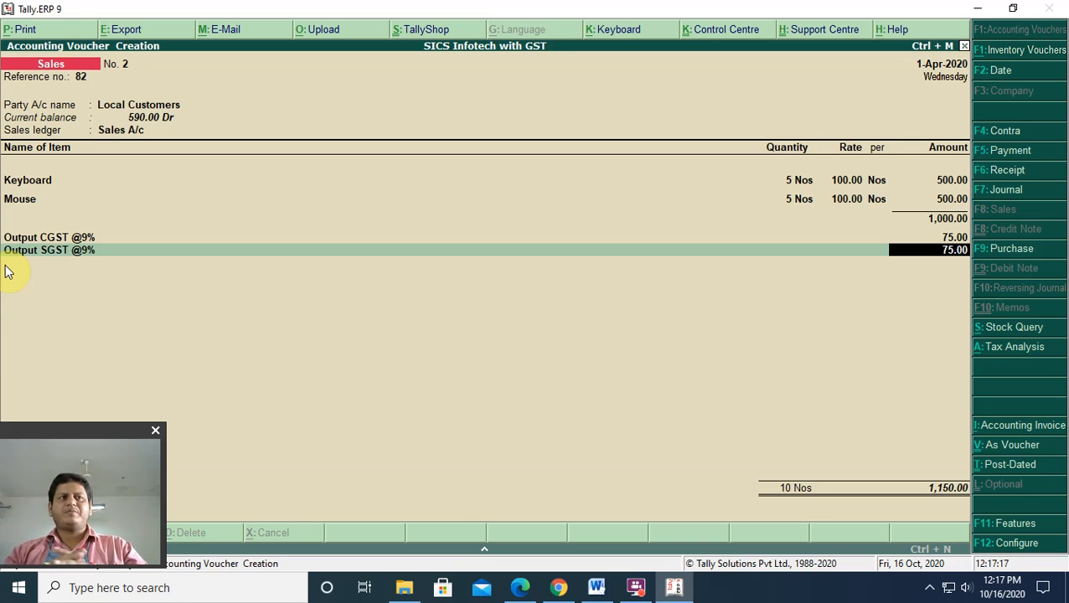
{"action": "key", "text": "Return"}
- Save the sales voucher without a narration and return to the Gateway of Tally
{"action": "key", "text": "Return"}
{"action": "key", "text": "Return"}
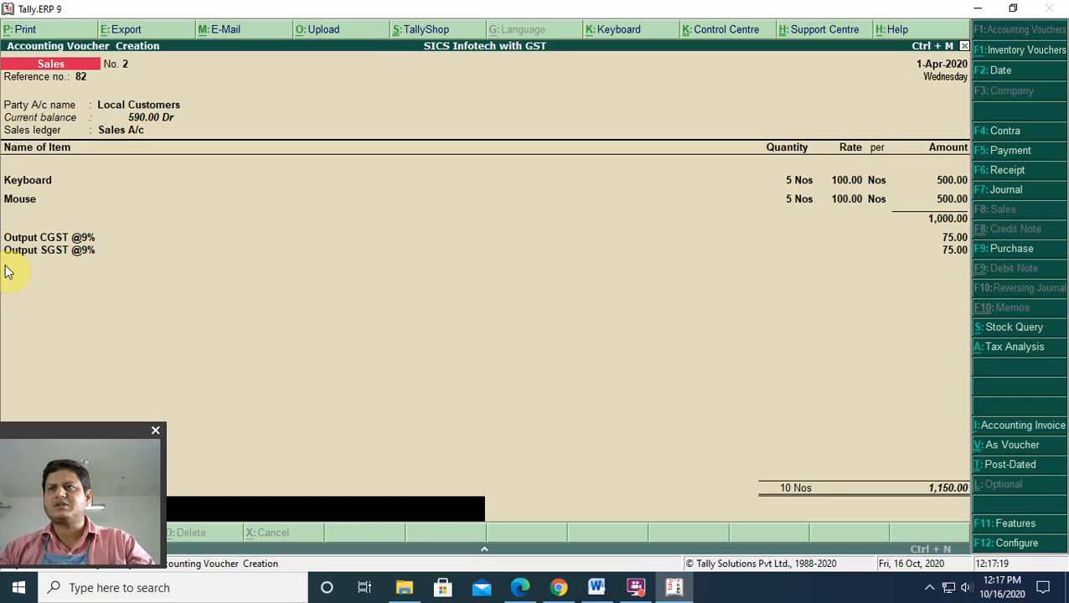
{"action": "key", "text": "Return"}
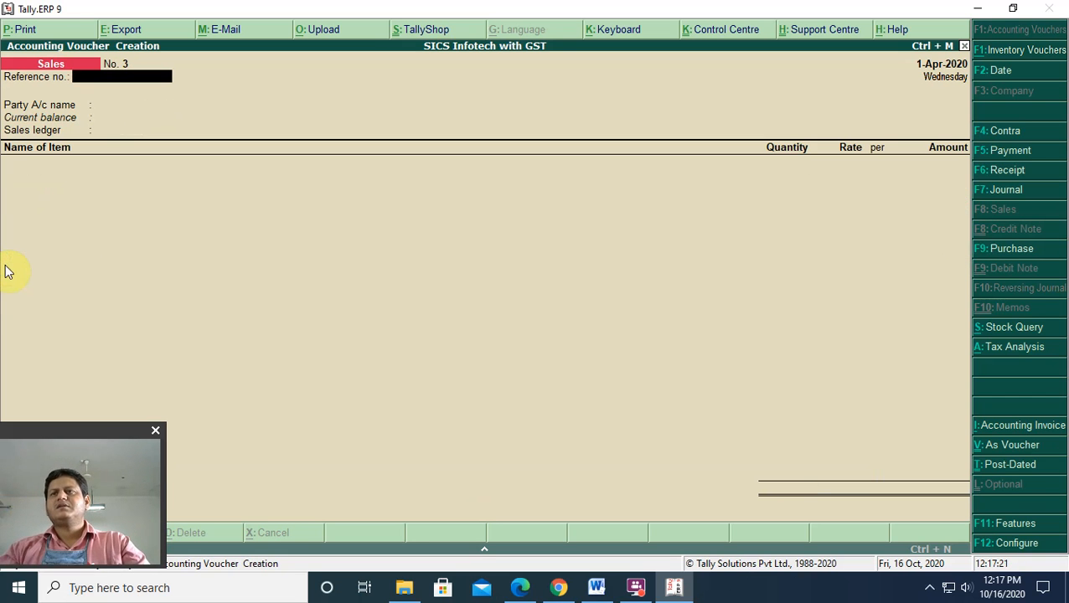
{"action": "key", "text": "Escape"}
{"action": "key", "text": "Escape"}
{"action": "key", "text": "n"}
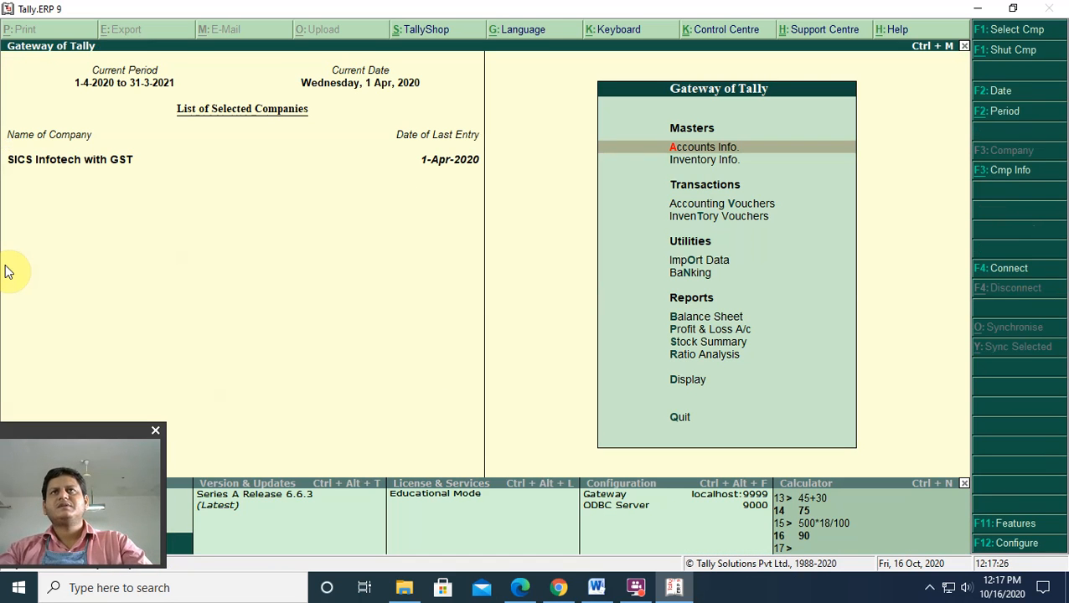
- Open the Output SGST @9% ledger for alteration from the accounts masters
{"action": "key", "text": "Return"}
{"action": "key", "text": "Down"}
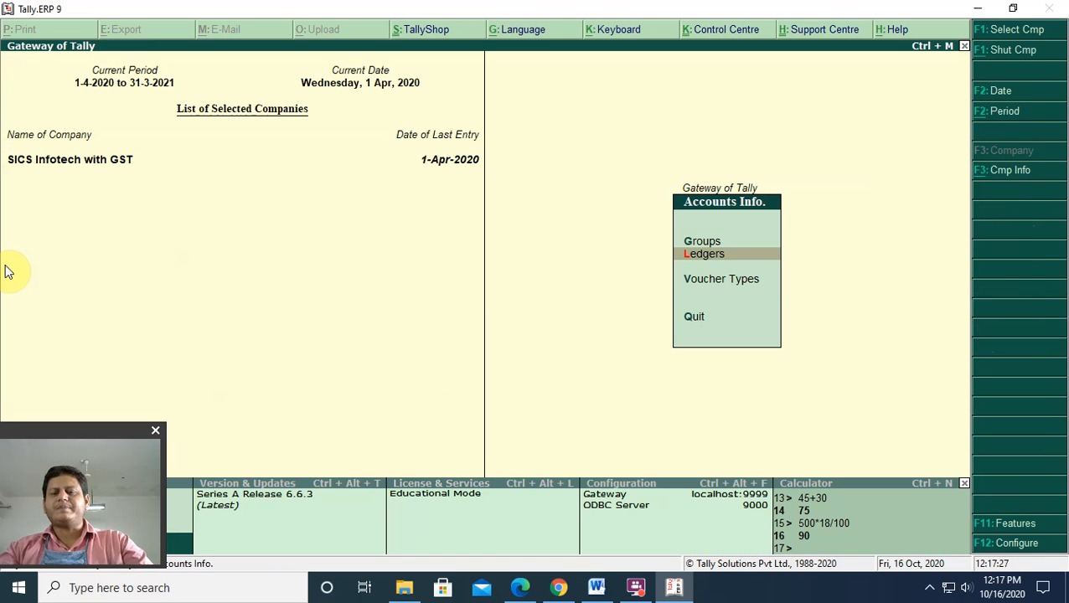
{"action": "key", "text": "Return"}
{"action": "key", "text": "Down"}
{"action": "key", "text": "Down"}
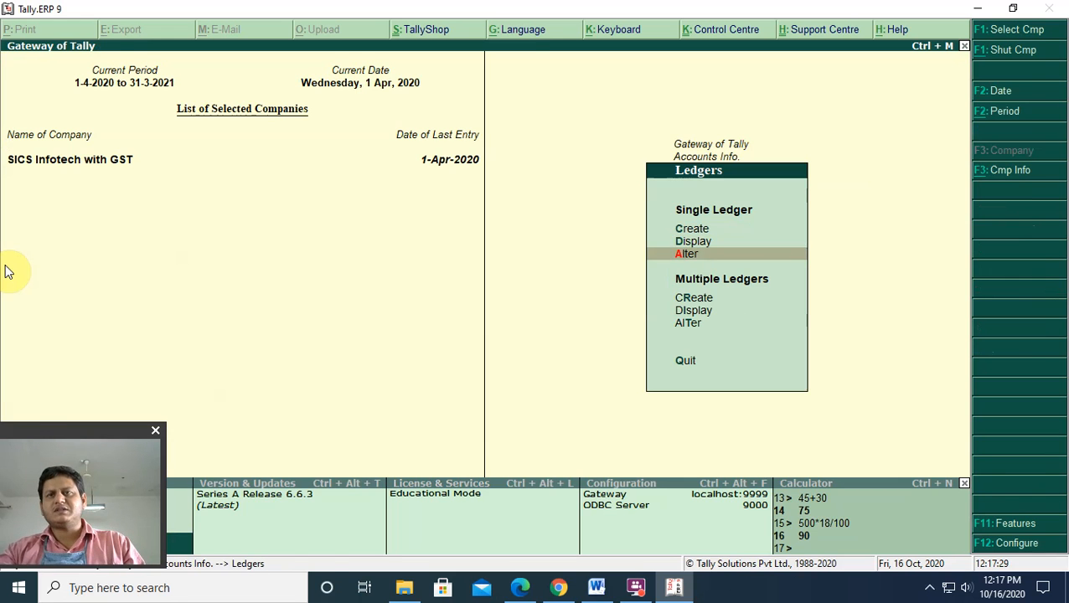
{"action": "key", "text": "Return"}
{"action": "key", "text": "Down"}
{"action": "key", "text": "Down"}
{"action": "key", "text": "Down"}
{"action": "key", "text": "Down"}
{"action": "key", "text": "Down"}
{"action": "key", "text": "Down"}
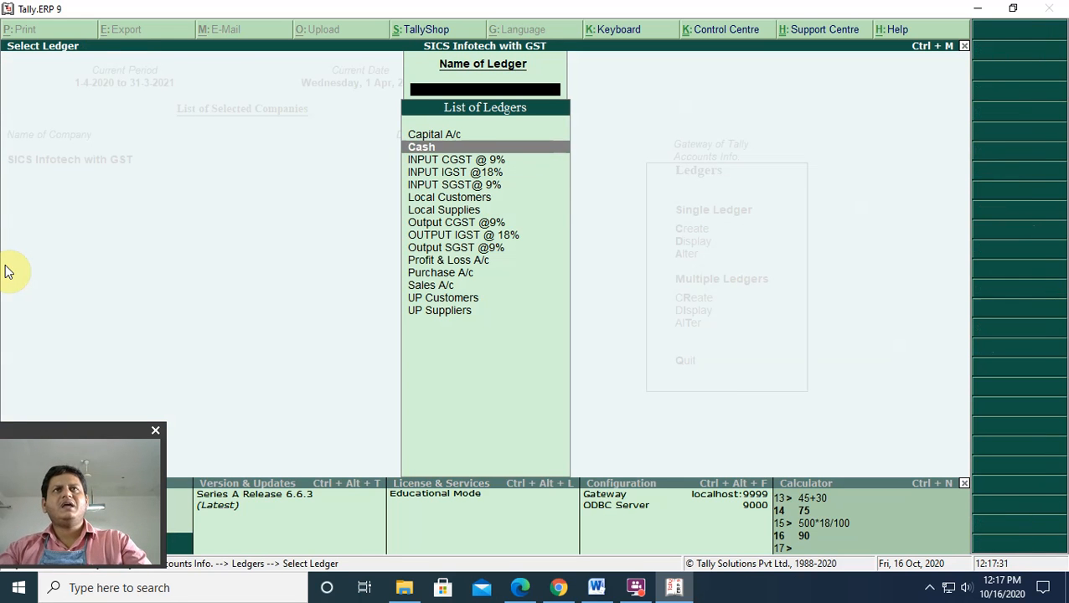
{"action": "key", "text": "Down"}
{"action": "key", "text": "Down"}
{"action": "key", "text": "Down"}
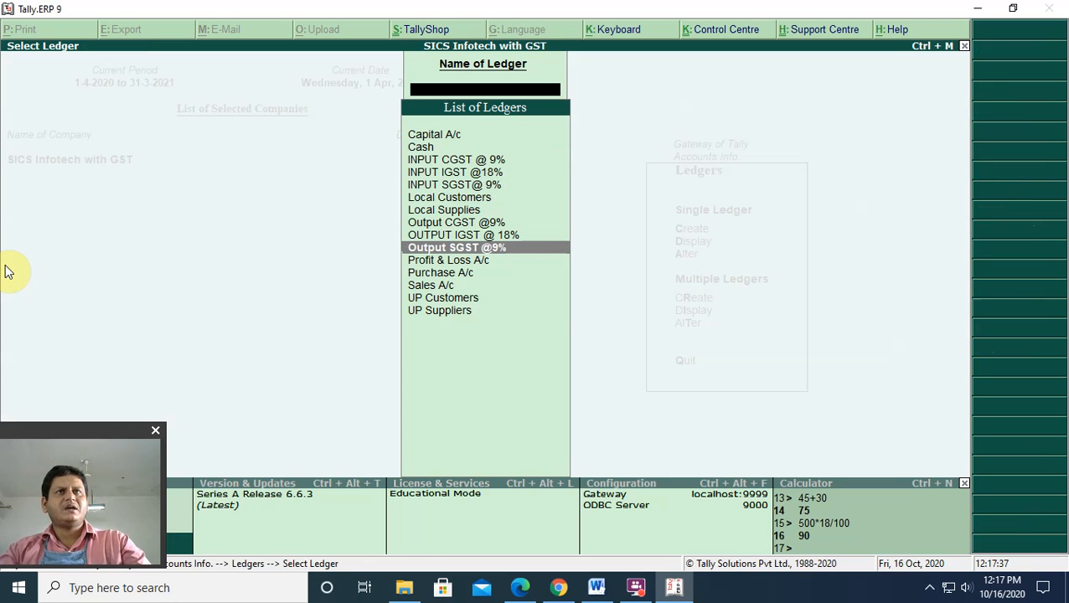
{"action": "key", "text": "Return"}
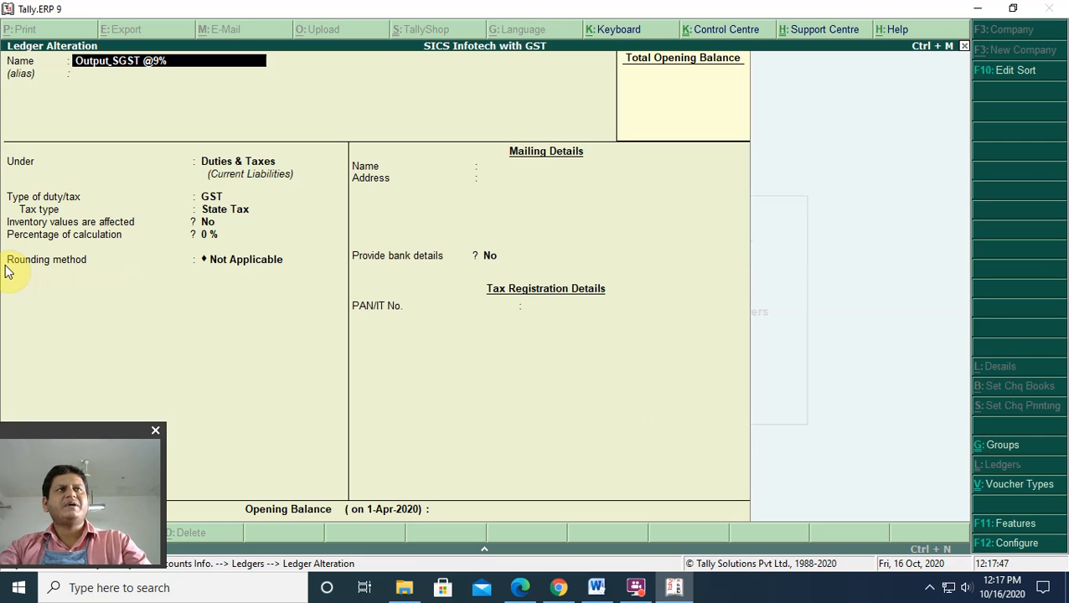
{"action": "key", "text": "BackSpace"}
{"action": "key", "text": "BackSpace"}
{"action": "key", "text": "BackSpace"}
{"action": "key", "text": "BackSpace"}
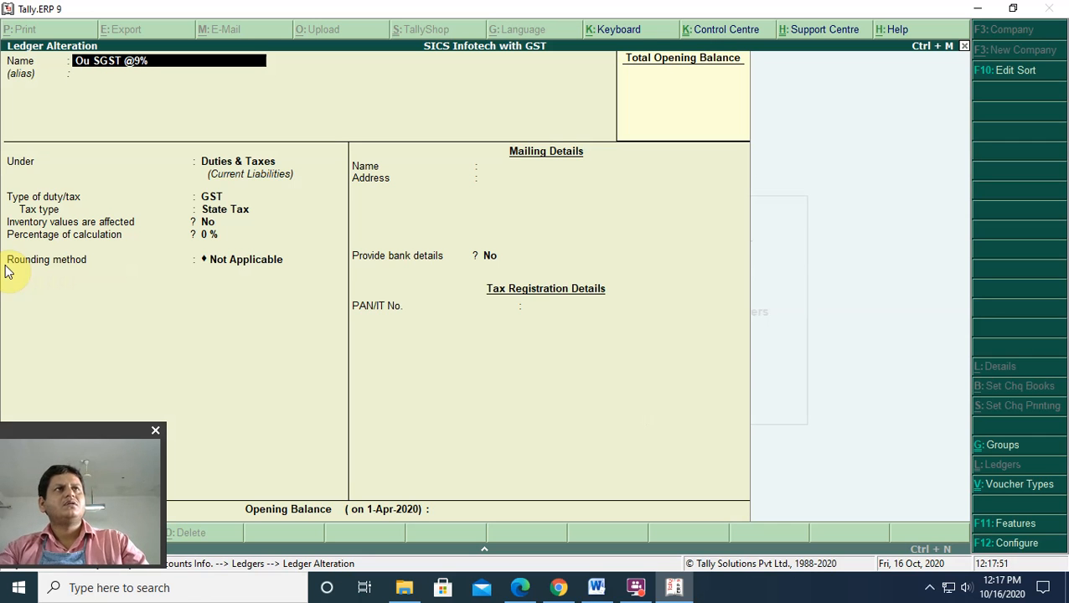
{"action": "type", "text": "tput"}
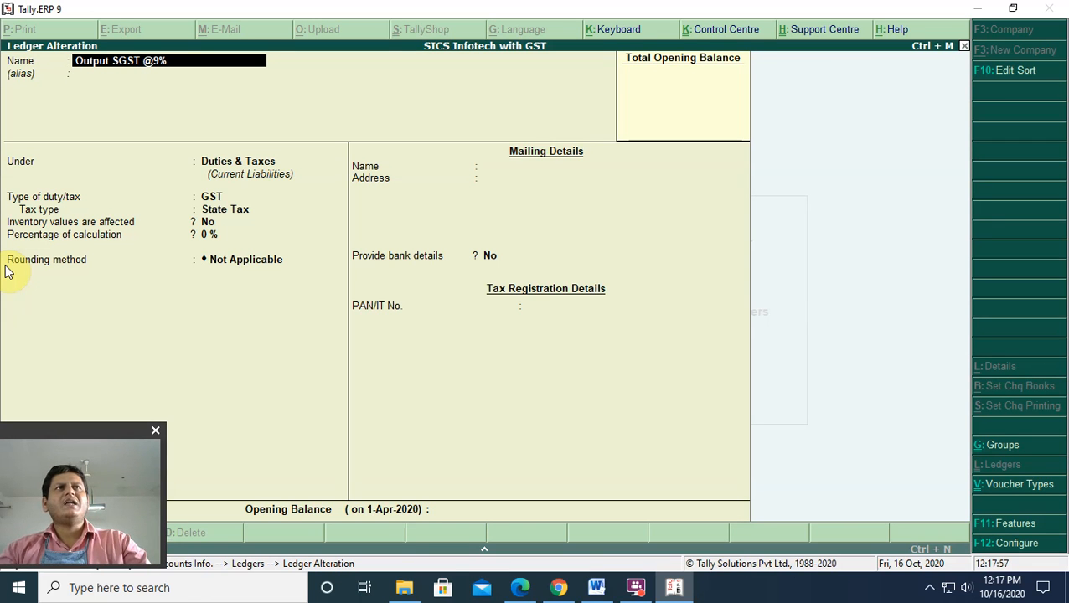
- Rename the ledger as Output SGST
{"action": "key", "text": "BackSpace"}
{"action": "key", "text": "BackSpace"}
{"action": "key", "text": "BackSpace"}
{"action": "key", "text": "BackSpace"}
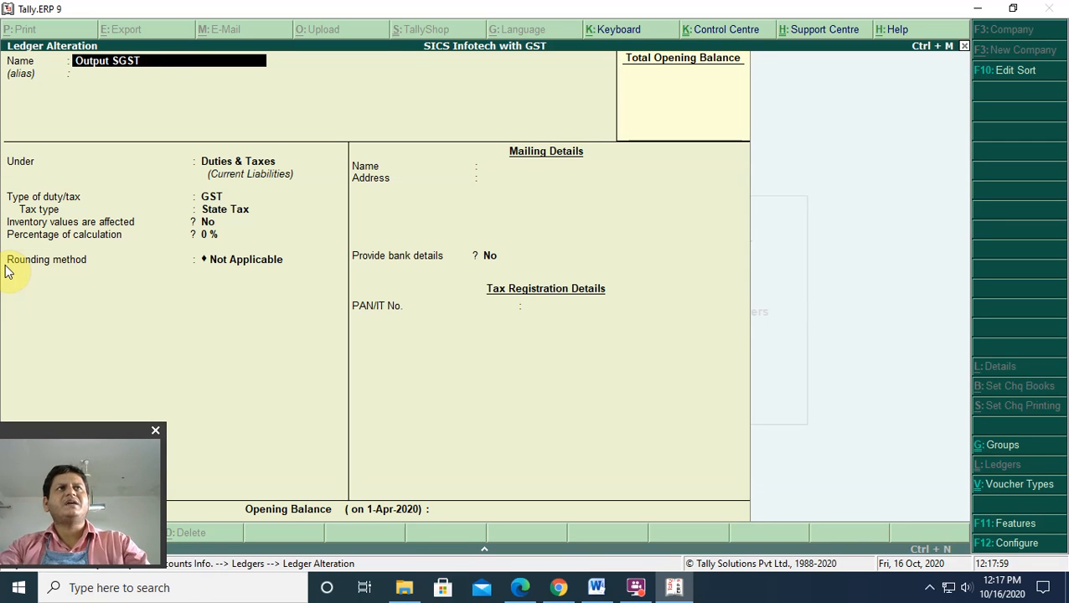
- Set the ledger's rounding method to Normal Rounding, keep the rounding limit at 0, and save the ledger
{"action": "key", "text": "Return"}
{"action": "key", "text": "Return"}
{"action": "key", "text": "Return"}
{"action": "key", "text": "Return"}
{"action": "key", "text": "Return"}
{"action": "key", "text": "Return"}
{"action": "key", "text": "Return"}
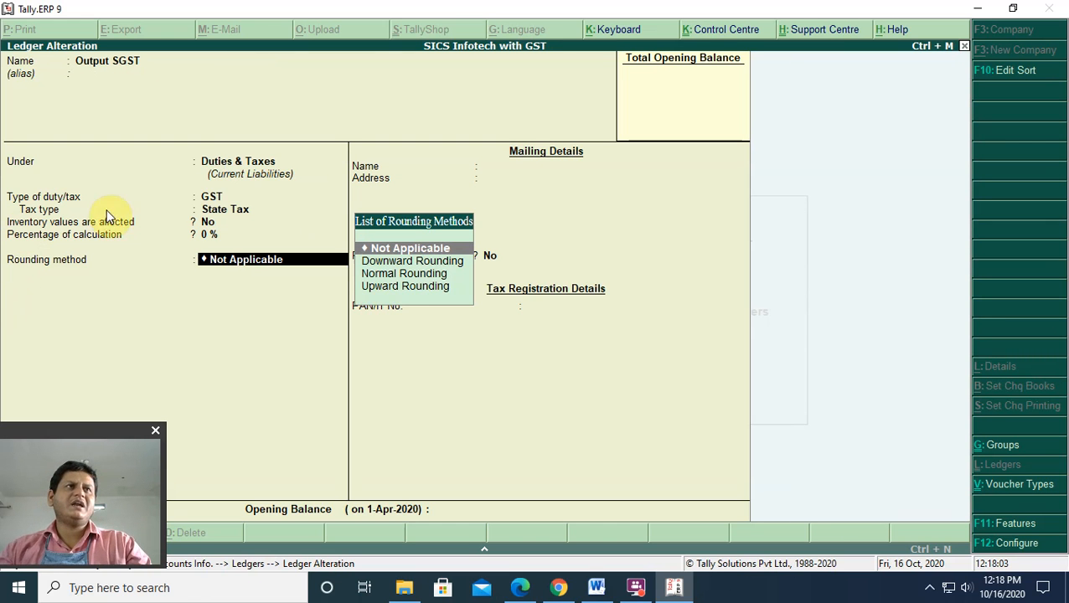
{"action": "key", "text": "Down"}
{"action": "key", "text": "Down"}
{"action": "key", "text": "Return"}
{"action": "key", "text": "Return"}
{"action": "key", "text": "Return"}
{"action": "left_click", "coordinate": [162, 233]}
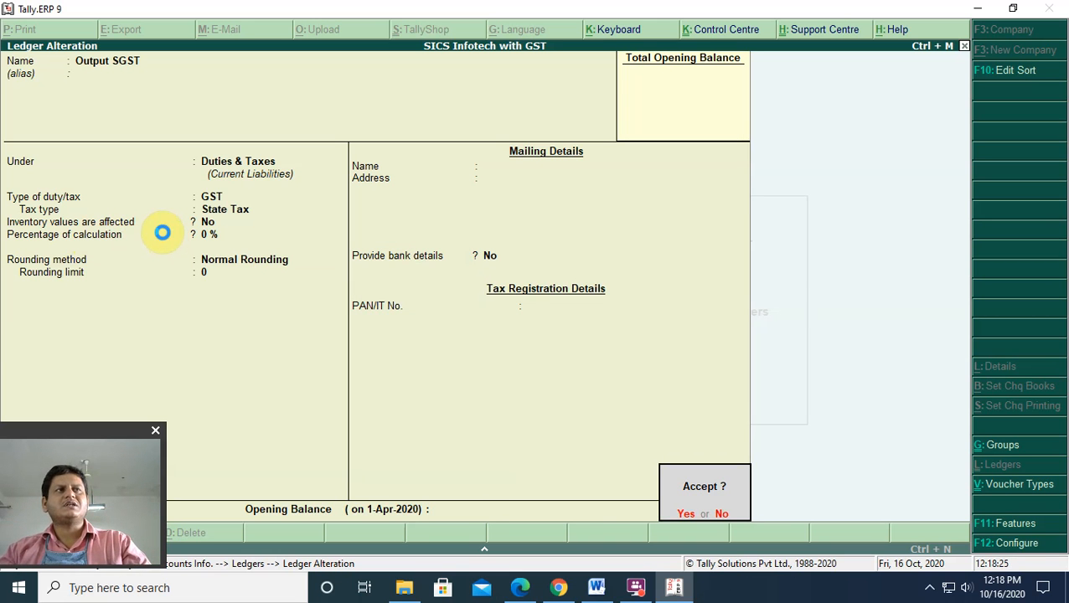
{"action": "key", "text": "y"}
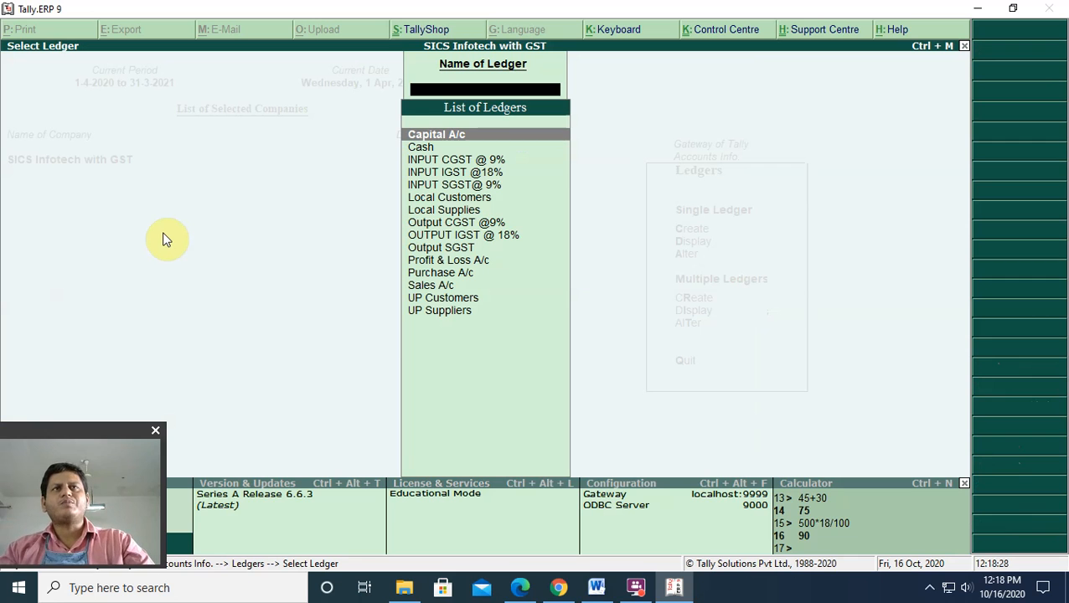
{"action": "key", "text": "Down"}
{"action": "key", "text": "Down"}
{"action": "key", "text": "Down"}
{"action": "key", "text": "Down"}
{"action": "key", "text": "Down"}
{"action": "key", "text": "Down"}
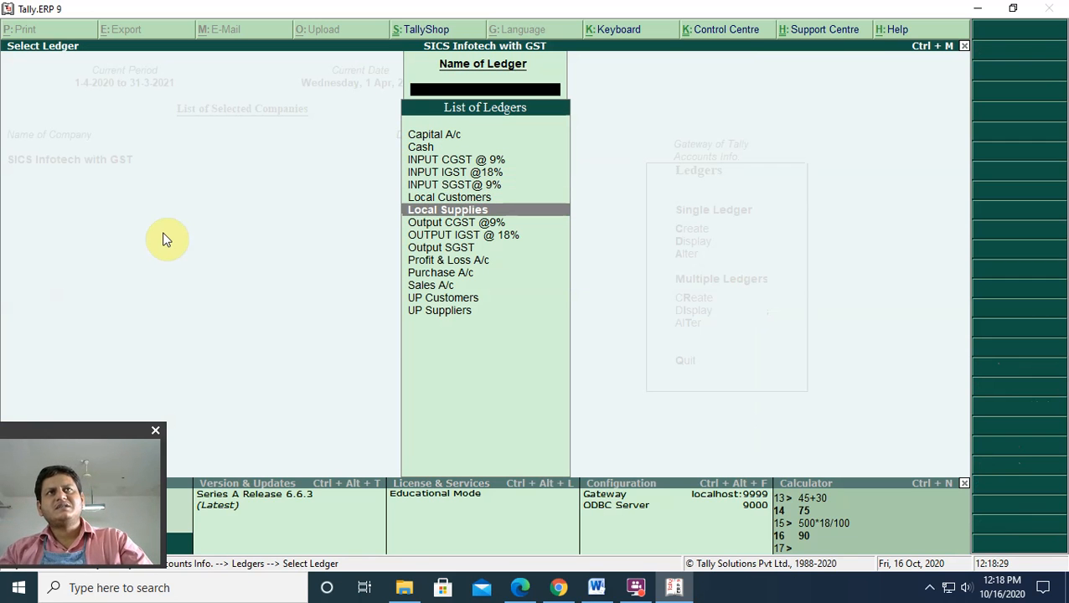
{"action": "key", "text": "Up"}
{"action": "key", "text": "Up"}
{"action": "key", "text": "Up"}
{"action": "key", "text": "Up"}
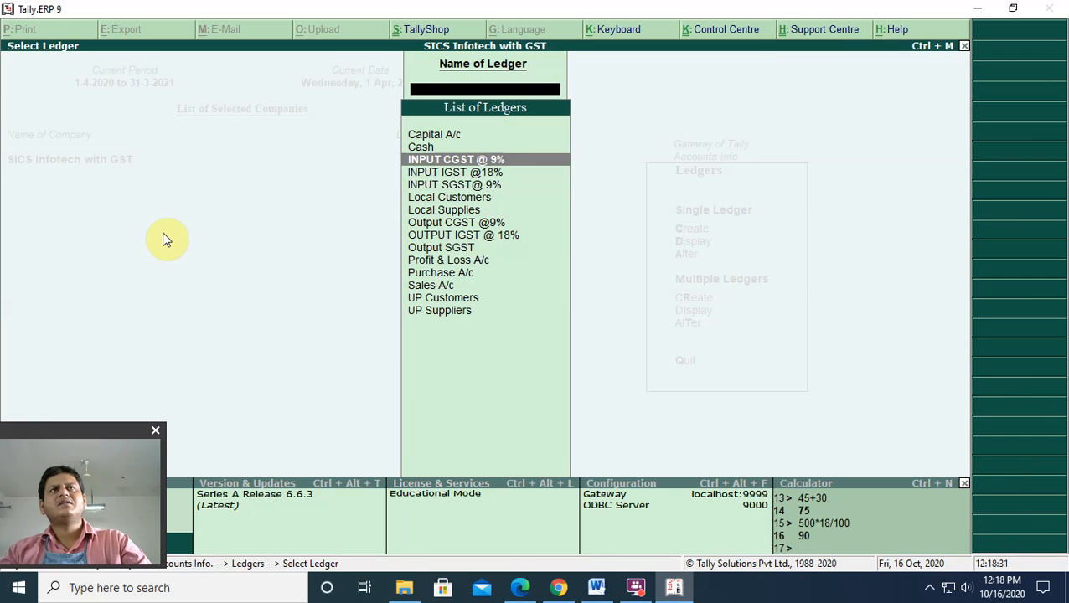
{"action": "key", "text": "Return"}
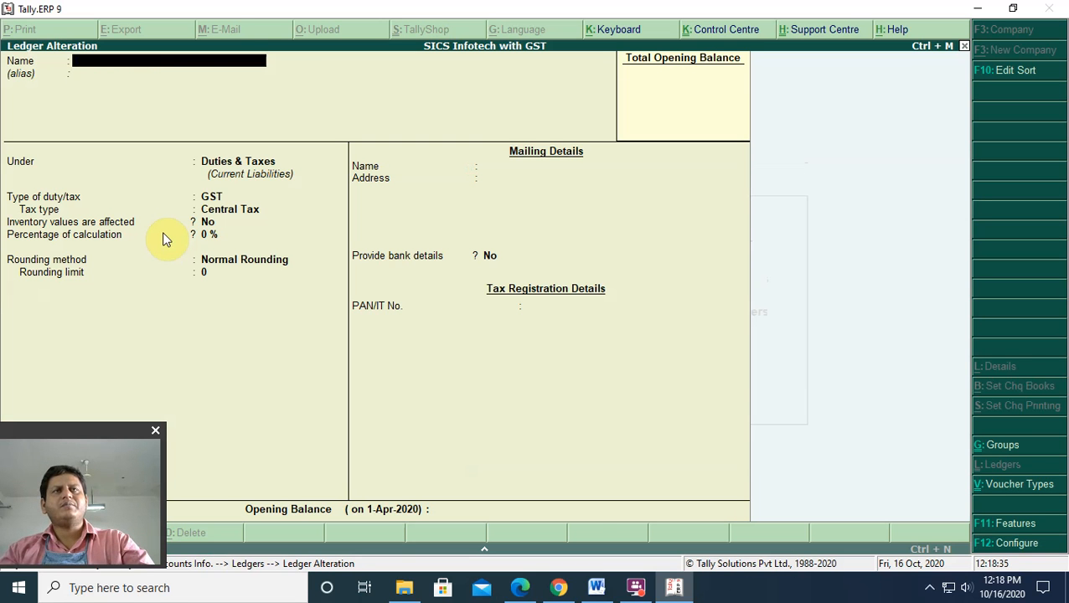
{"action": "key", "text": "Escape"}
- Open the Output CGST @9% ledger for alteration and rename it as Output CGST
{"action": "key", "text": "Return"}
{"action": "key", "text": "Down"}
{"action": "key", "text": "Down"}
{"action": "key", "text": "Down"}
{"action": "key", "text": "Down"}
{"action": "key", "text": "Down"}
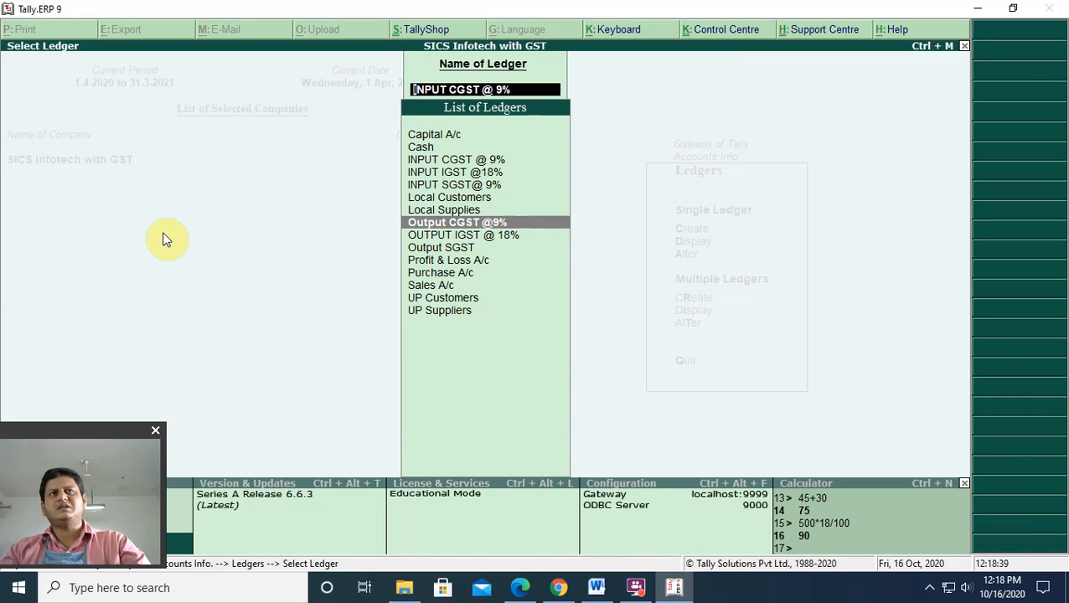
{"action": "key", "text": "Return"}
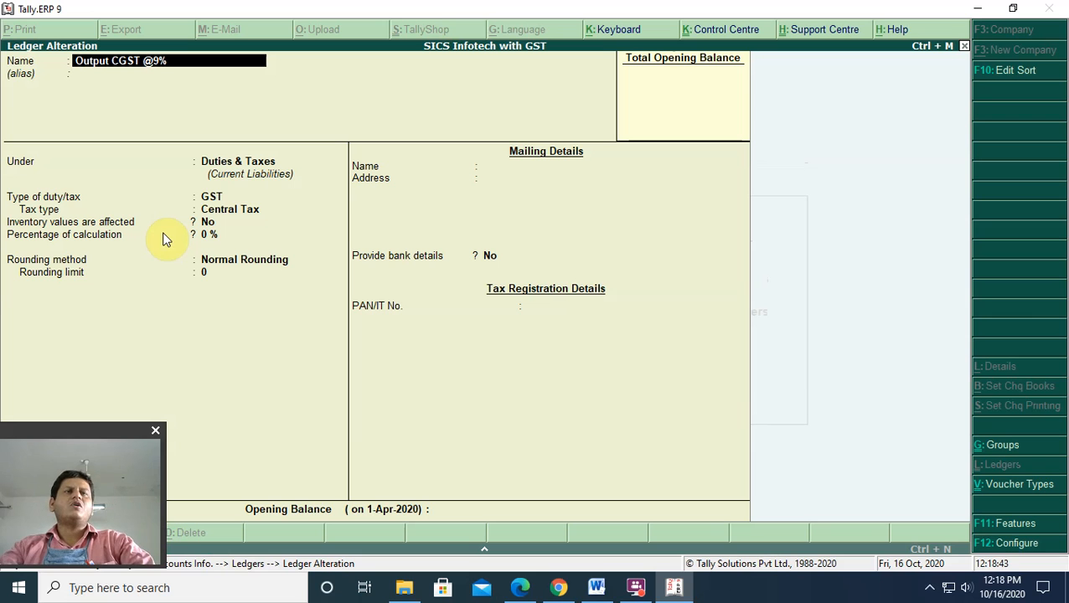
{"action": "key", "text": "BackSpace"}
{"action": "key", "text": "BackSpace"}
{"action": "key", "text": "Return"}
{"action": "key", "text": "Return"}
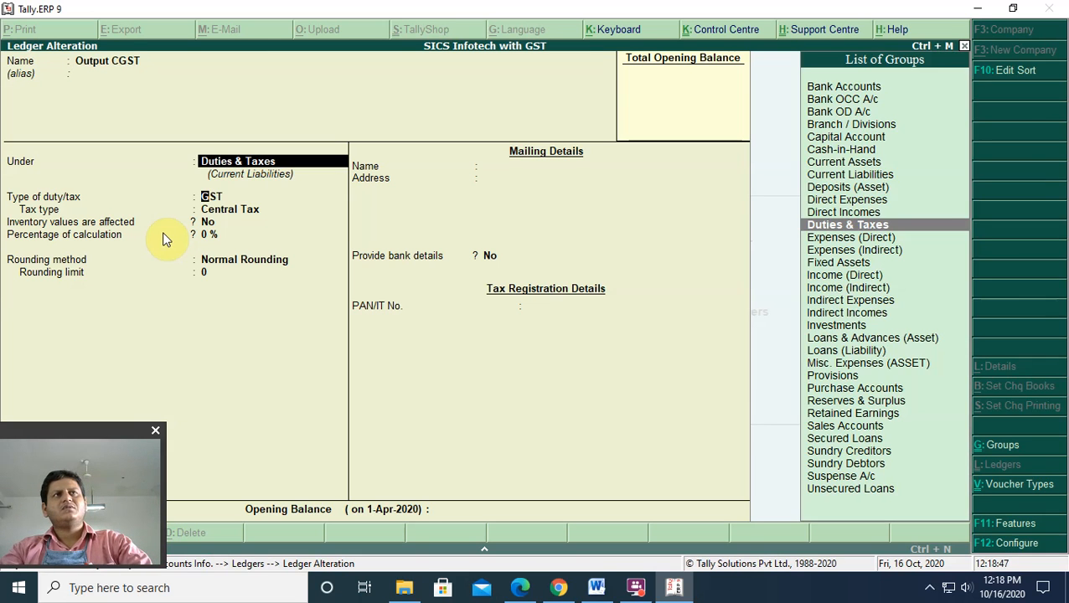
- Keep the remaining settings of the Output CGST ledger, save it, and return to the Gateway of Tally
{"action": "key", "text": "Return"}
{"action": "key", "text": "Return"}
{"action": "key", "text": "Return"}
{"action": "key", "text": "Return"}
{"action": "key", "text": "Return"}
{"action": "key", "text": "Return"}
{"action": "key", "text": "Return"}
{"action": "key", "text": "Return"}
{"action": "key", "text": "Return"}
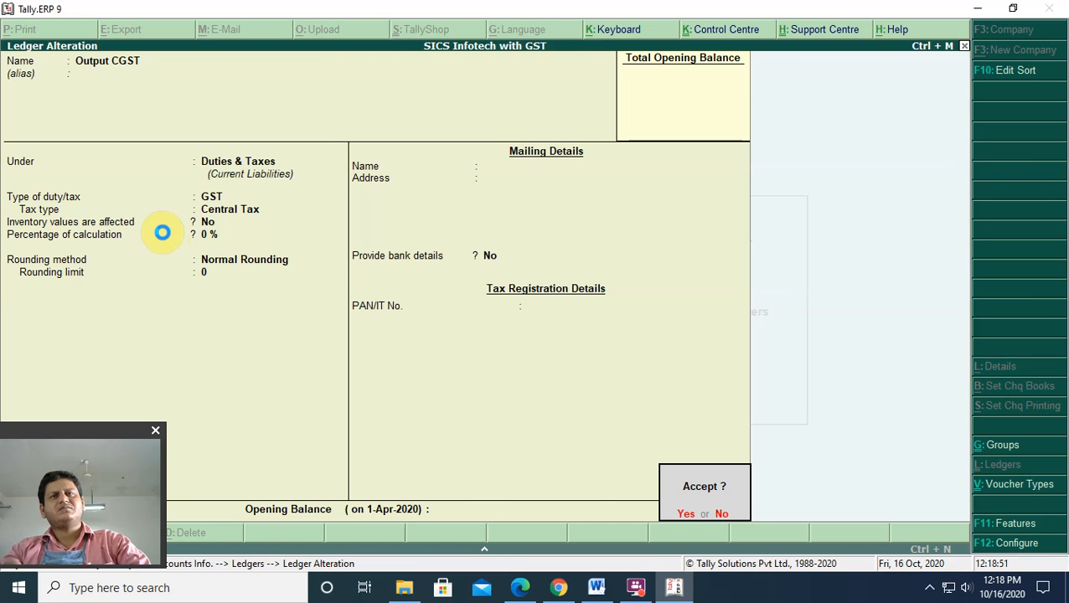
{"action": "key", "text": "Return"}
{"action": "key", "text": "Escape"}
{"action": "key", "text": "Escape"}
{"action": "key", "text": "Escape"}
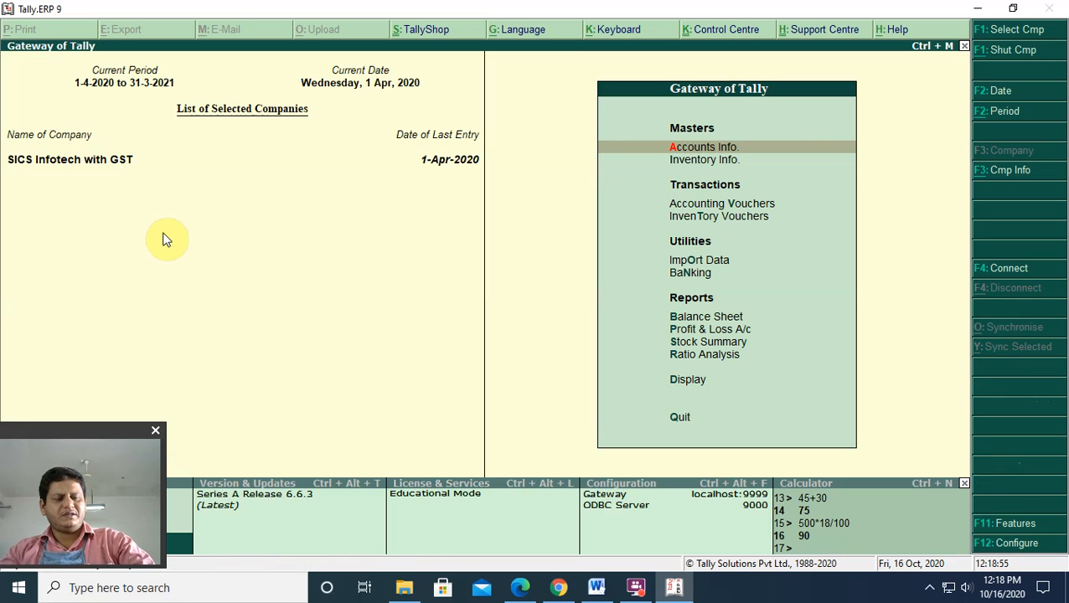
- Open sales voucher number 2 for Local Customers from the Day Book
{"action": "key", "text": "d"}
{"action": "key", "text": "Down"}
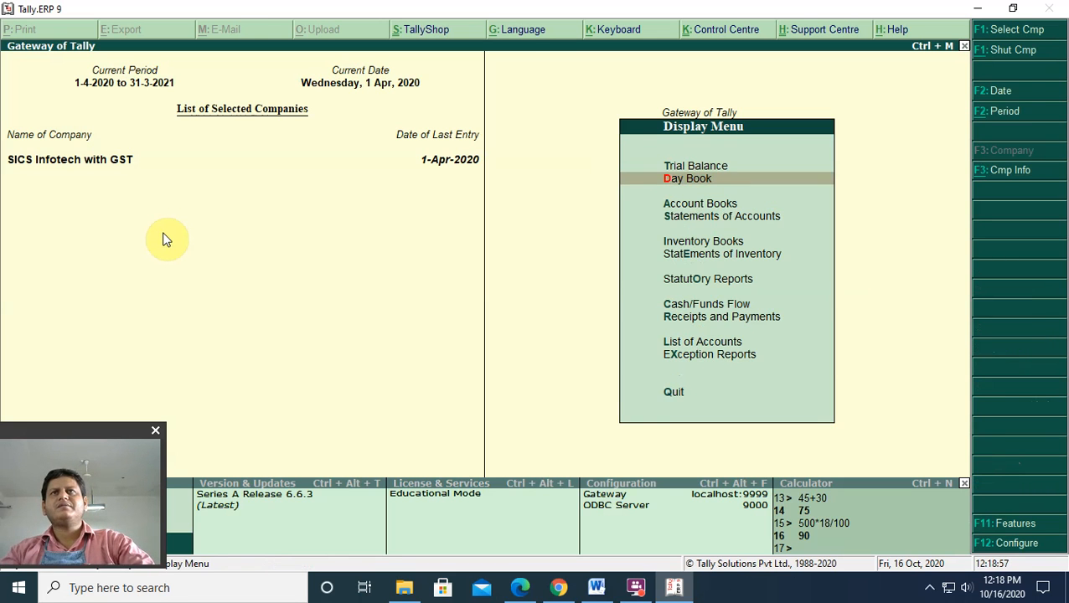
{"action": "key", "text": "Return"}
{"action": "key", "text": "Down"}
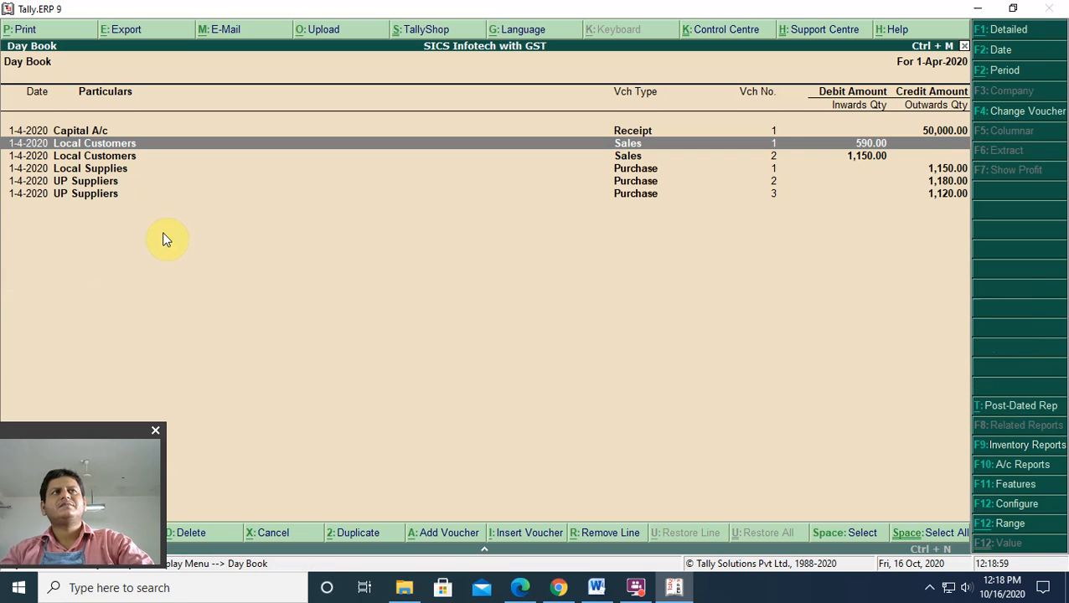
{"action": "key", "text": "Down"}
{"action": "key", "text": "Return"}
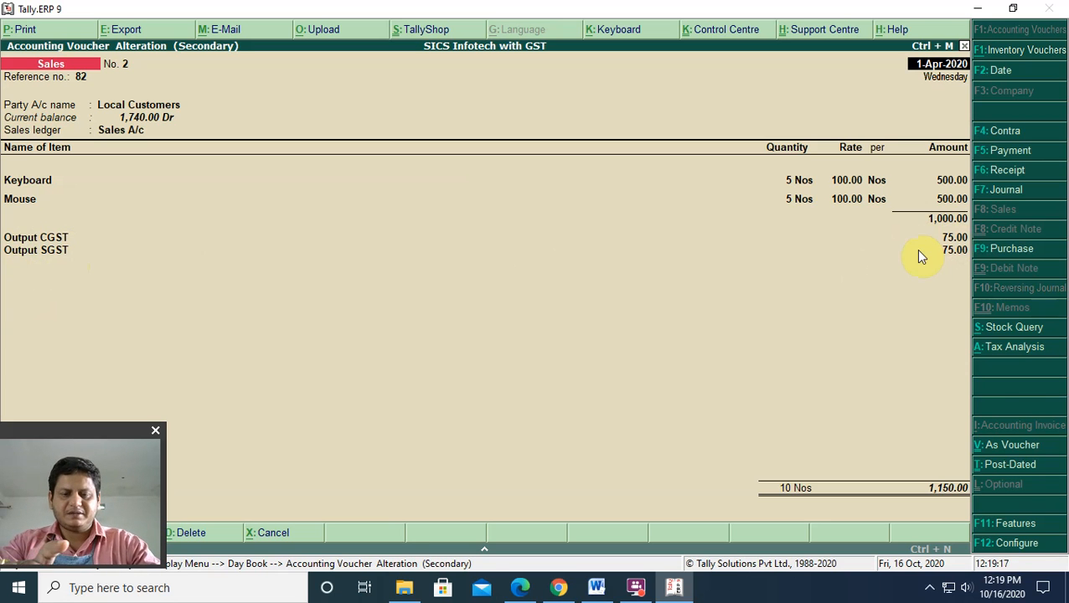
- Print the sales voucher as a tax invoice to a PDF file named sb in the Documents folder
{"action": "key", "text": "alt+p"}
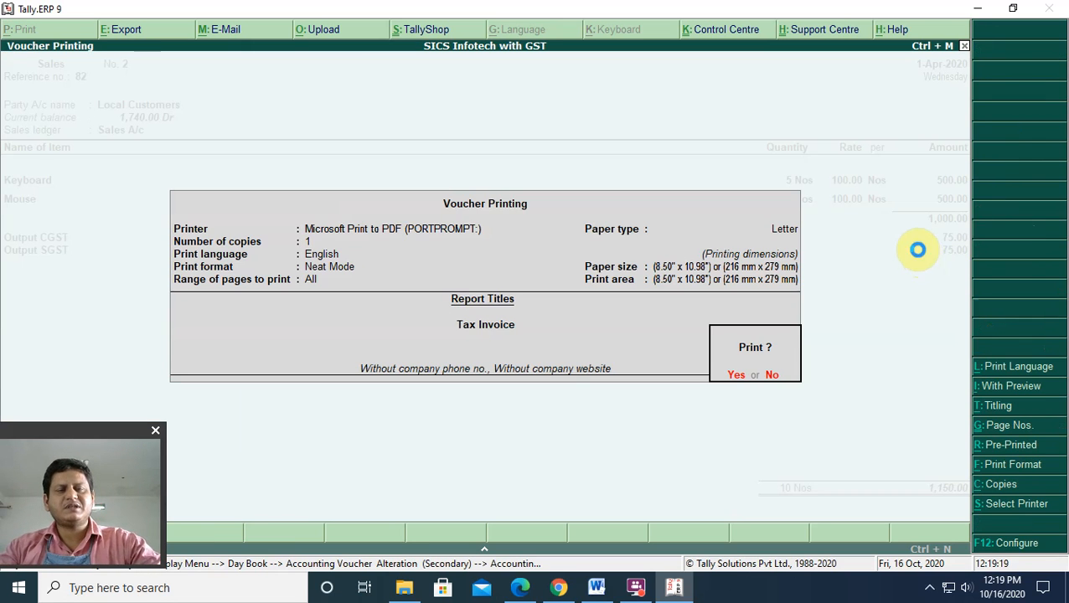
{"action": "key", "text": "Return"}
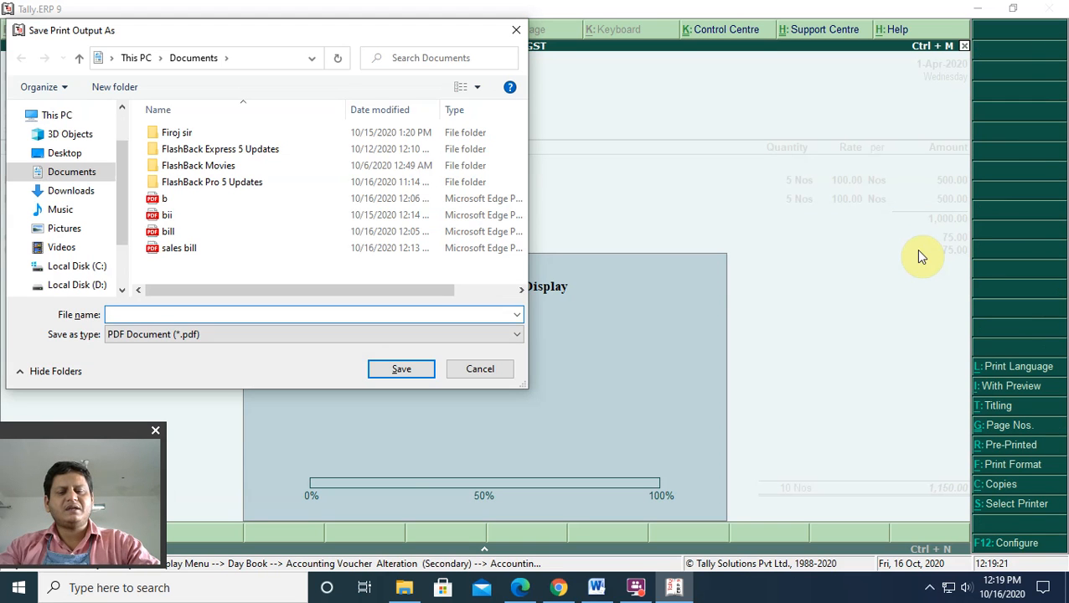
{"action": "type", "text": "s"}
{"action": "key", "text": "Return"}
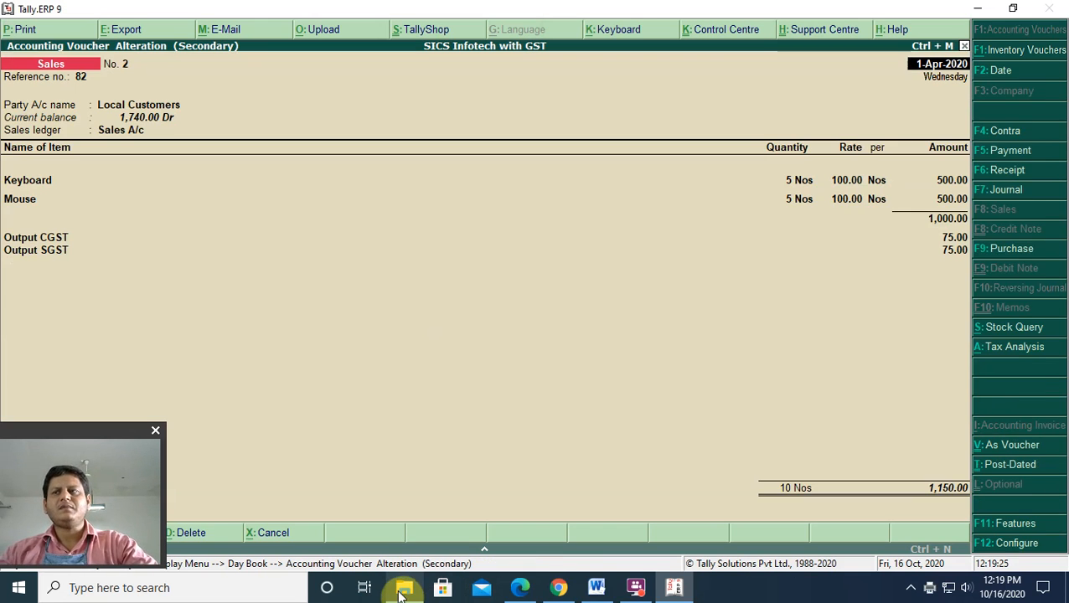
- Switch to File Explorer, open the sales bill PDF from Documents, and close it along with the other open invoice PDFs
{"action": "left_click", "coordinate": [403, 589]}
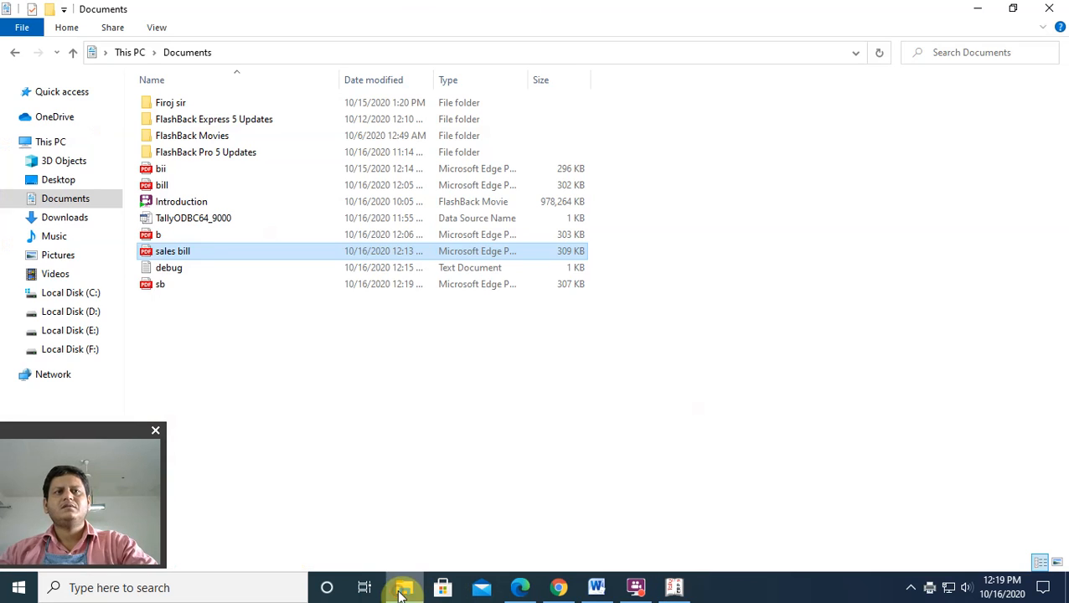
{"action": "double_click", "coordinate": [167, 252]}
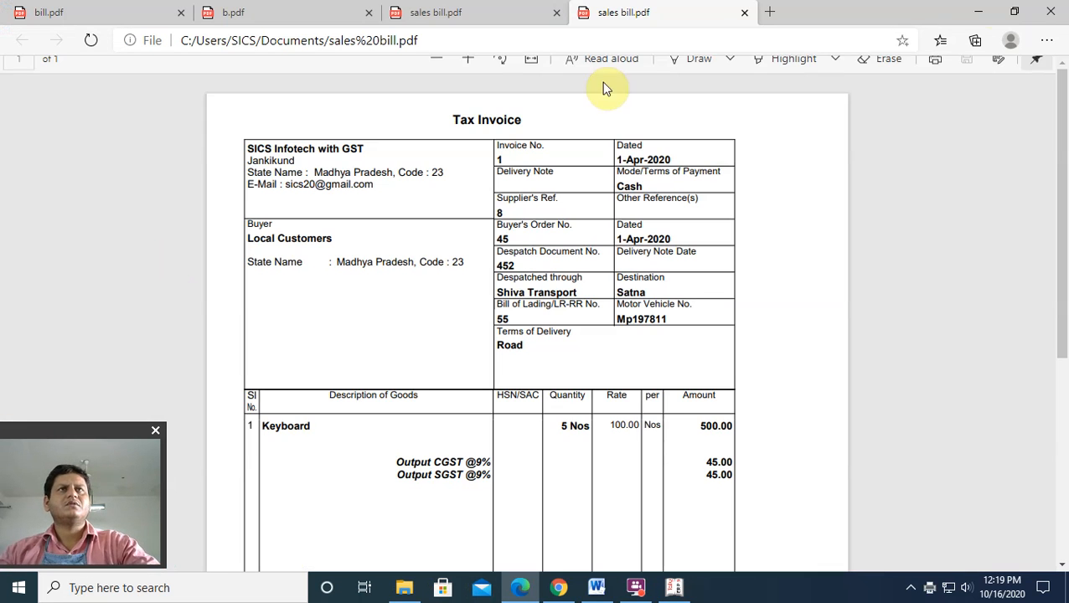
{"action": "left_click", "coordinate": [743, 13]}
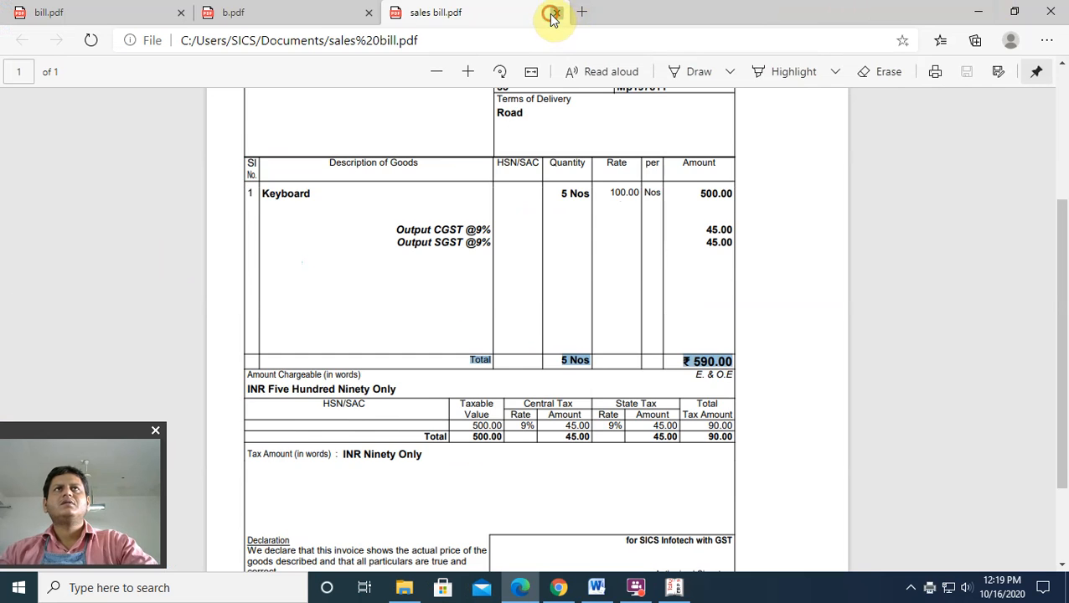
{"action": "left_click", "coordinate": [554, 14]}
{"action": "left_click", "coordinate": [367, 15]}
{"action": "left_click_drag", "start_coordinate": [366, 14], "coordinate": [215, 28]}
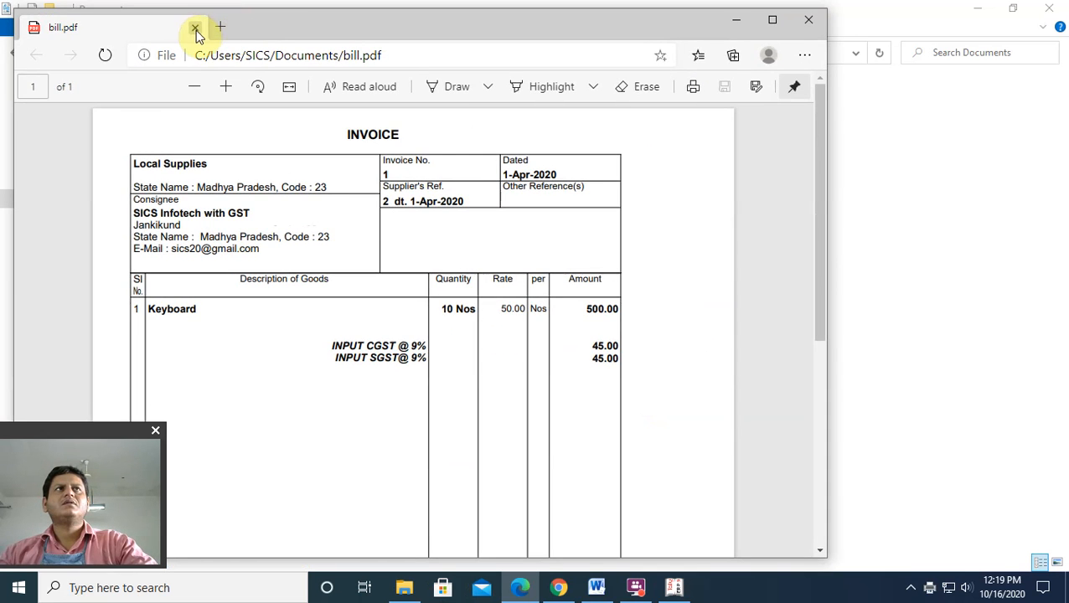
{"action": "left_click", "coordinate": [196, 30]}
- Open the sb PDF from the Documents folder and maximize its window
{"action": "left_click", "coordinate": [156, 283]}
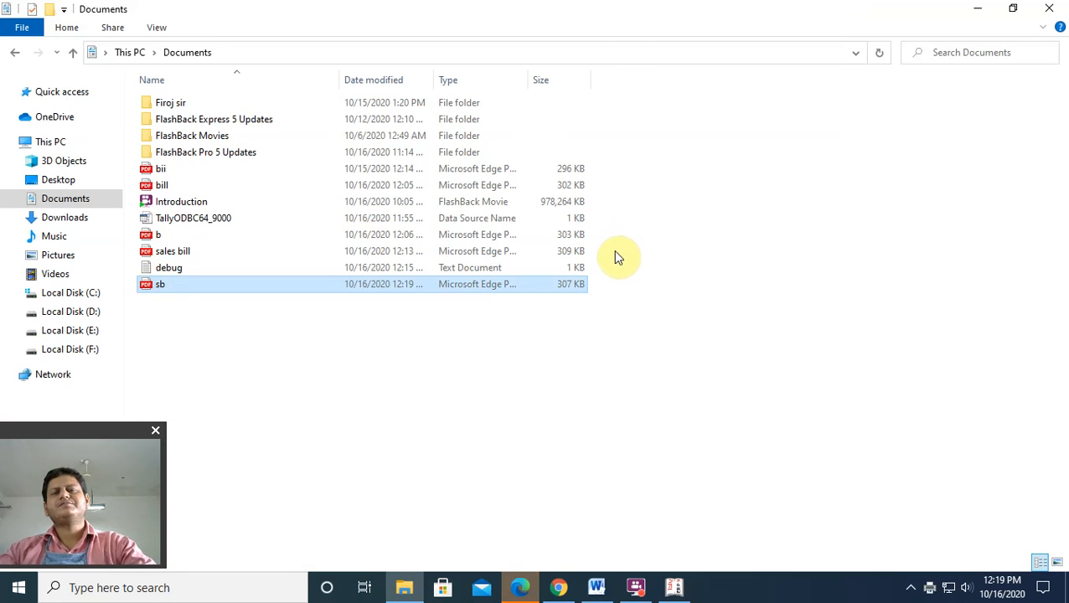
{"action": "left_click", "coordinate": [521, 587]}
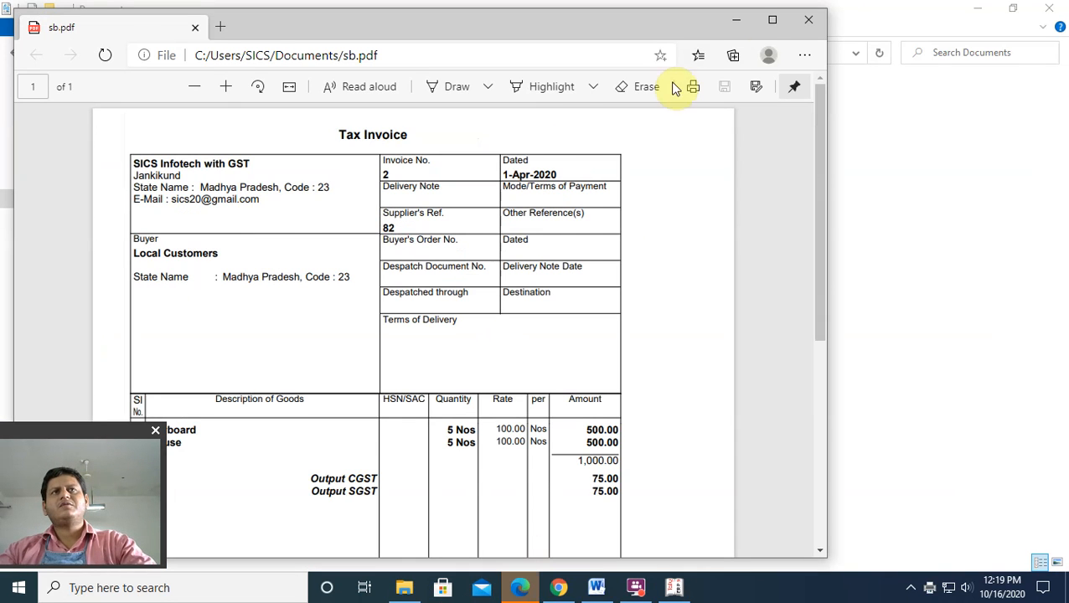
{"action": "left_click", "coordinate": [771, 19]}
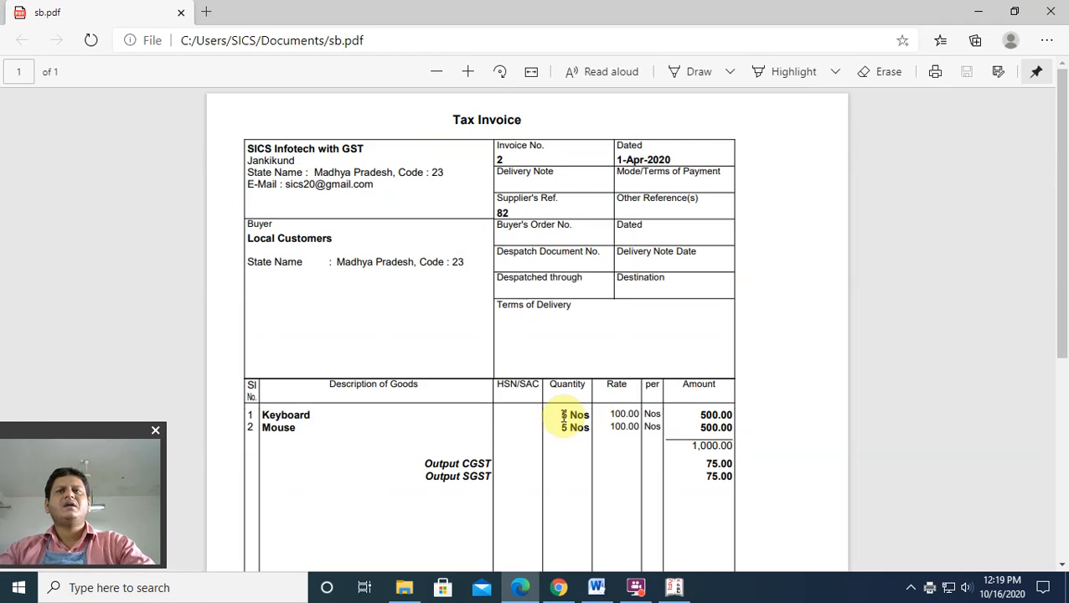
- Examine the printed tax invoice, matching the Keyboard and Mouse item lines with their rows in the GST rate breakdown
{"action": "scroll", "coordinate": [566, 427], "scroll_direction": "down", "scroll_amount": 3}
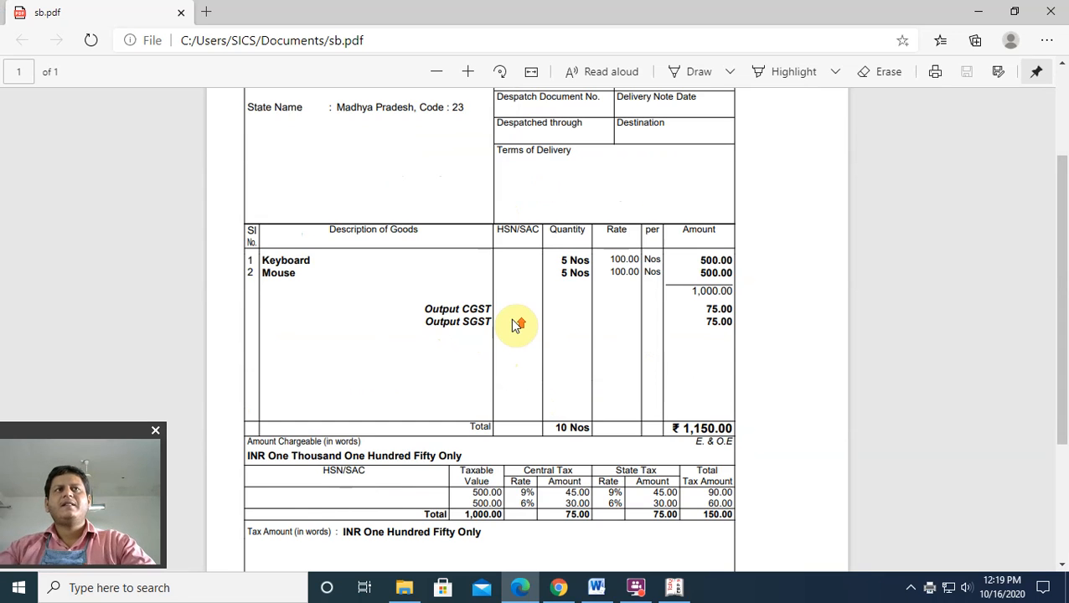
{"action": "scroll", "coordinate": [514, 325], "scroll_direction": "up", "scroll_amount": 3}
{"action": "scroll", "coordinate": [516, 324], "scroll_direction": "down", "scroll_amount": 3}
{"action": "scroll", "coordinate": [524, 322], "scroll_direction": "up", "scroll_amount": 3}
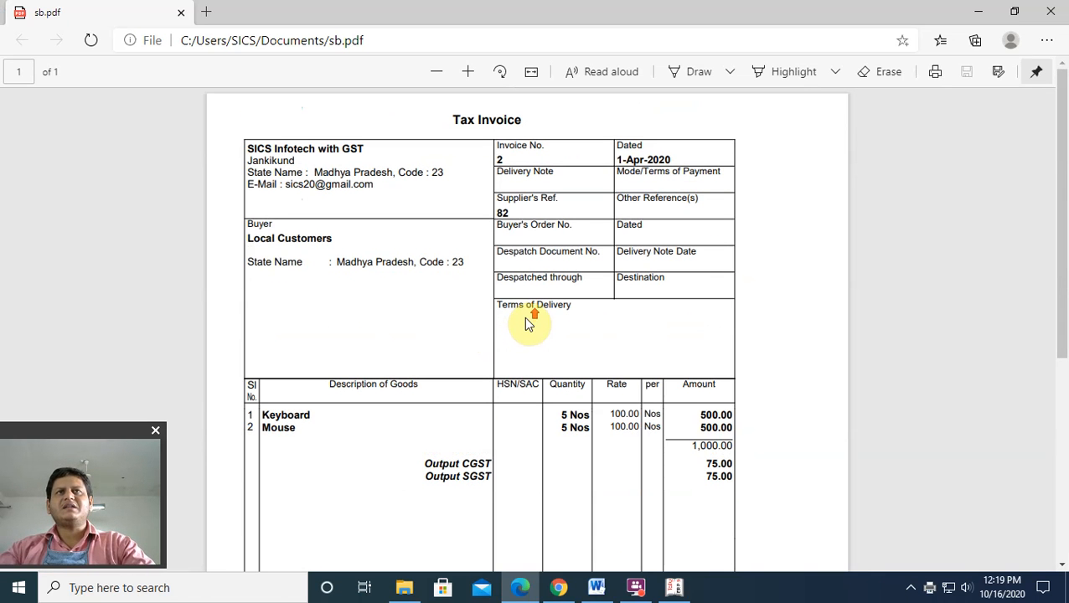
{"action": "scroll", "coordinate": [599, 327], "scroll_direction": "down", "scroll_amount": 4}
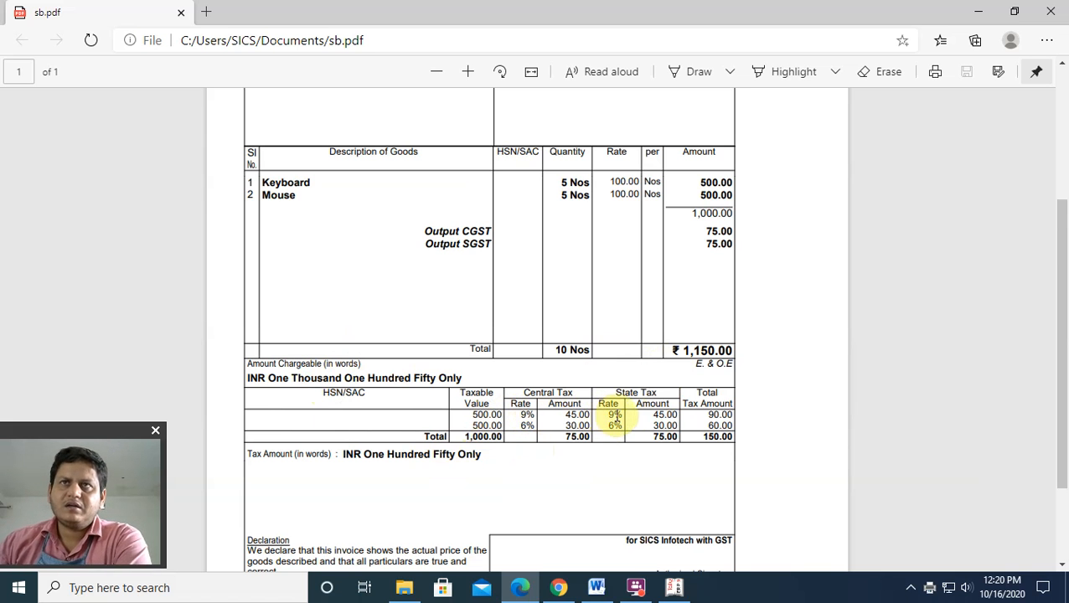
{"action": "scroll", "coordinate": [635, 425], "scroll_direction": "down", "scroll_amount": 1}
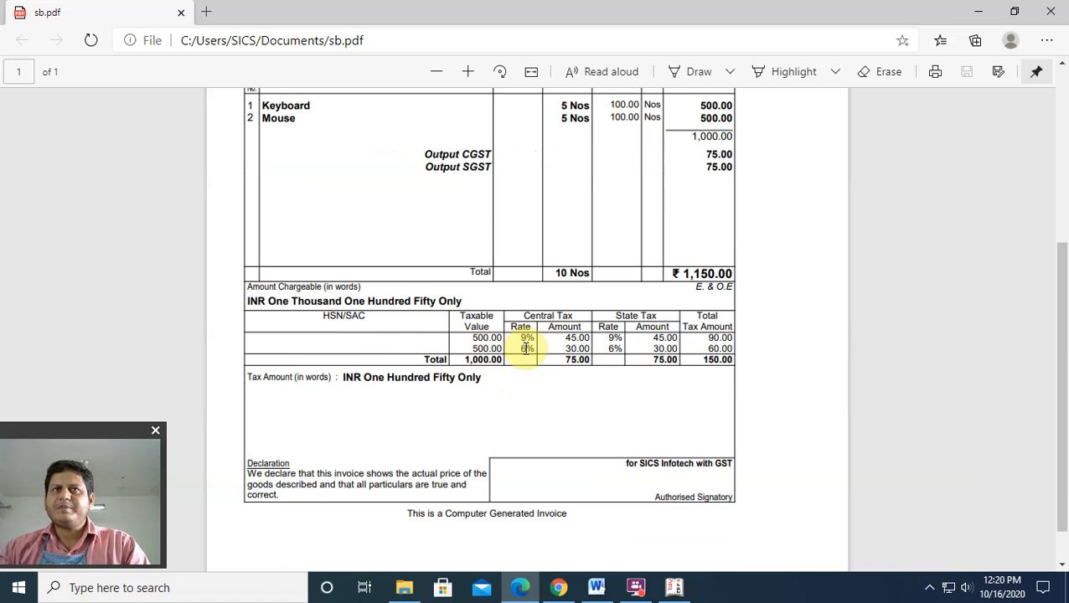
{"action": "scroll", "coordinate": [503, 176], "scroll_direction": "up", "scroll_amount": 1}
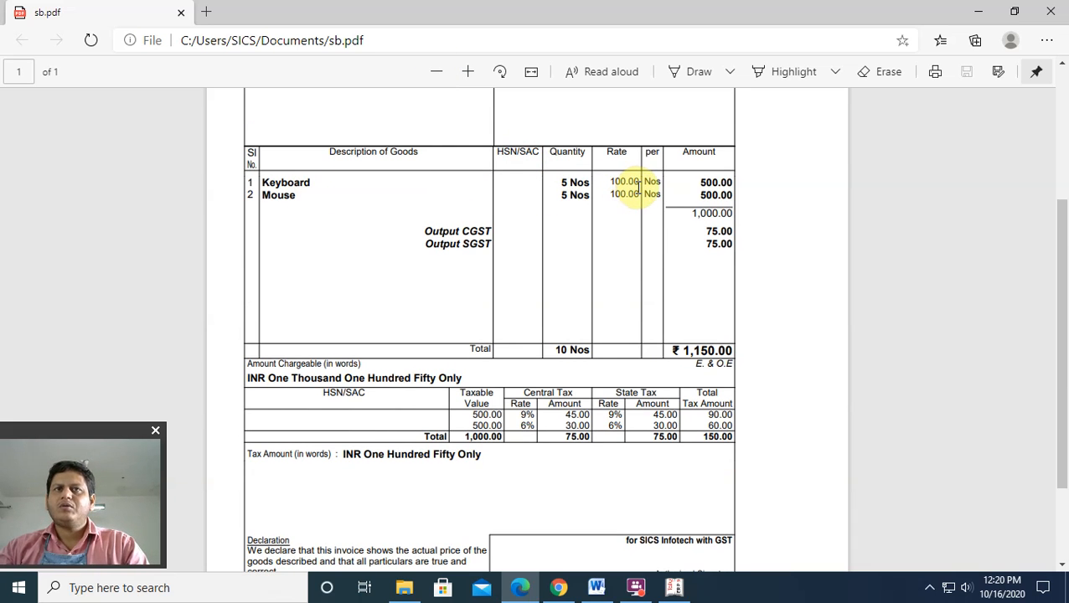
{"action": "left_click_drag", "start_coordinate": [469, 417], "coordinate": [728, 414]}
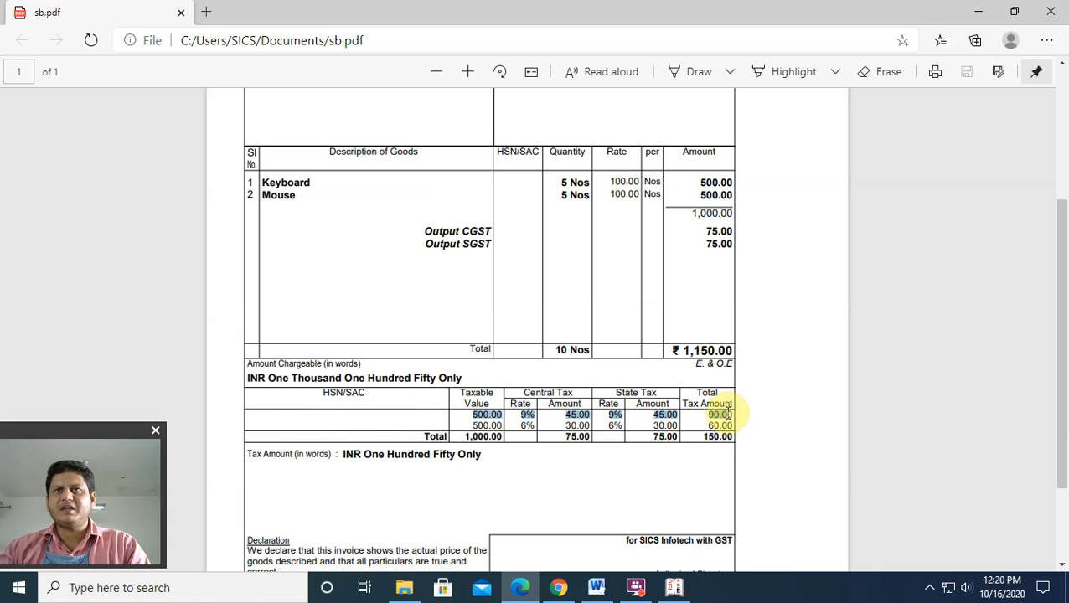
{"action": "left_click_drag", "start_coordinate": [258, 196], "coordinate": [333, 198]}
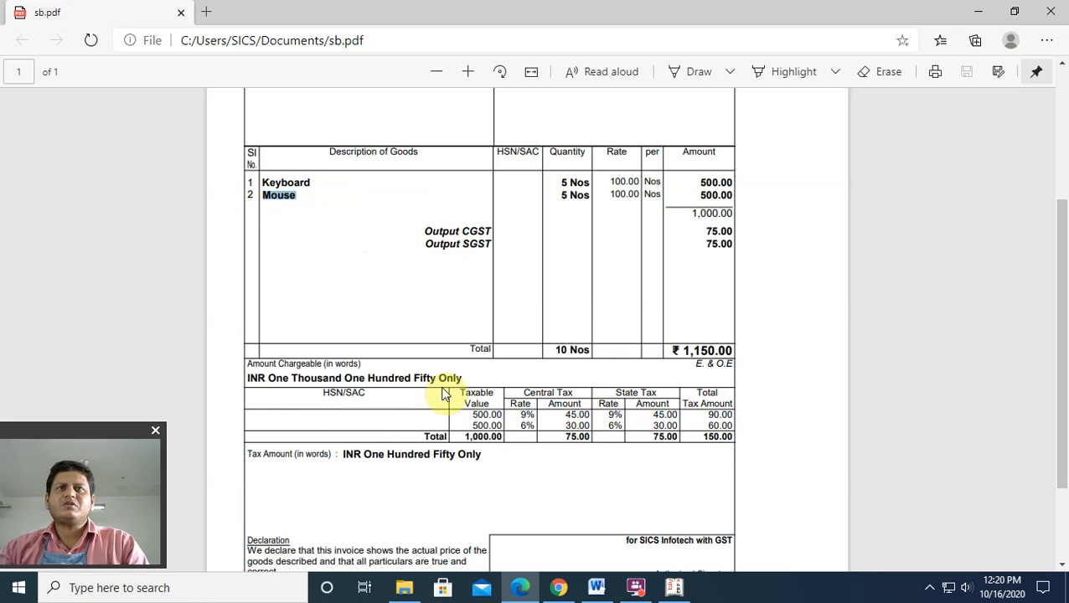
{"action": "left_click_drag", "start_coordinate": [460, 426], "coordinate": [740, 420]}
{"action": "left_click", "coordinate": [802, 389]}
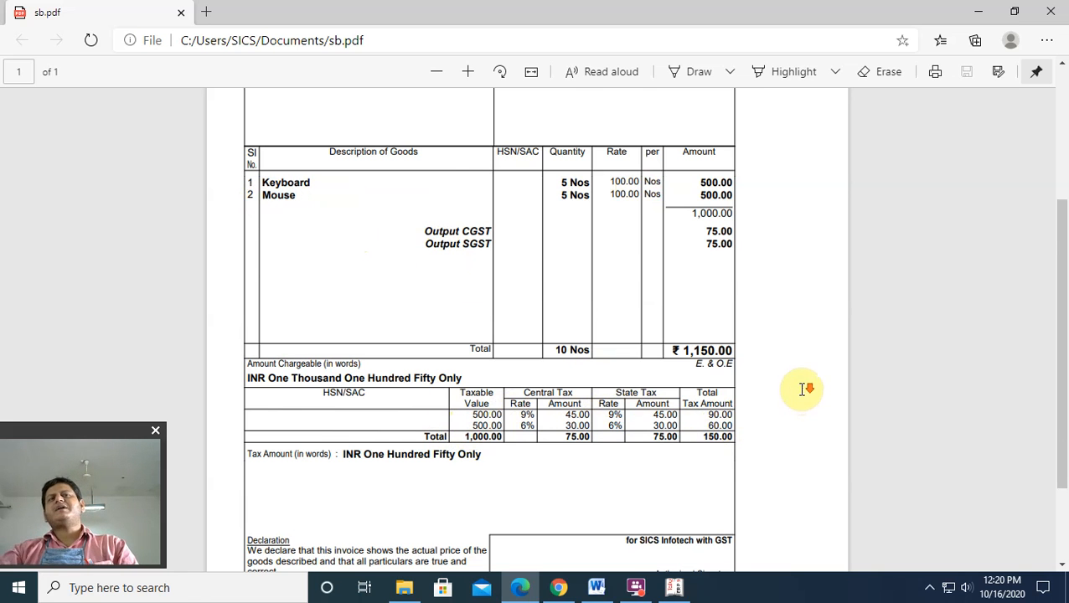
{"action": "scroll", "coordinate": [801, 388], "scroll_direction": "down", "scroll_amount": 1}
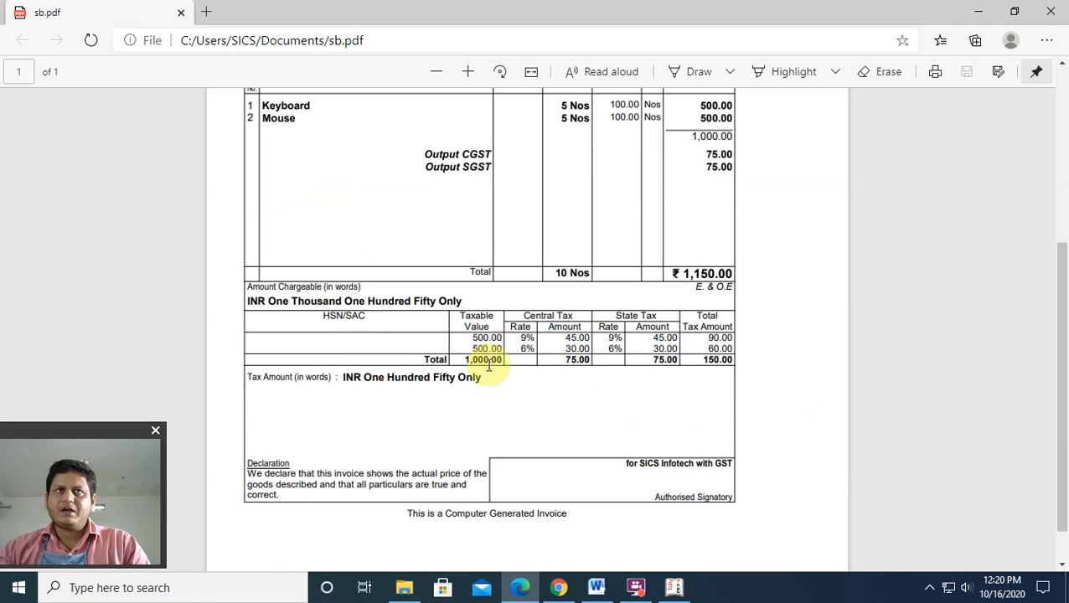
- Check the Central Tax and State Tax amounts of each rate row against the totals in the tax breakdown
{"action": "left_click", "coordinate": [569, 332]}
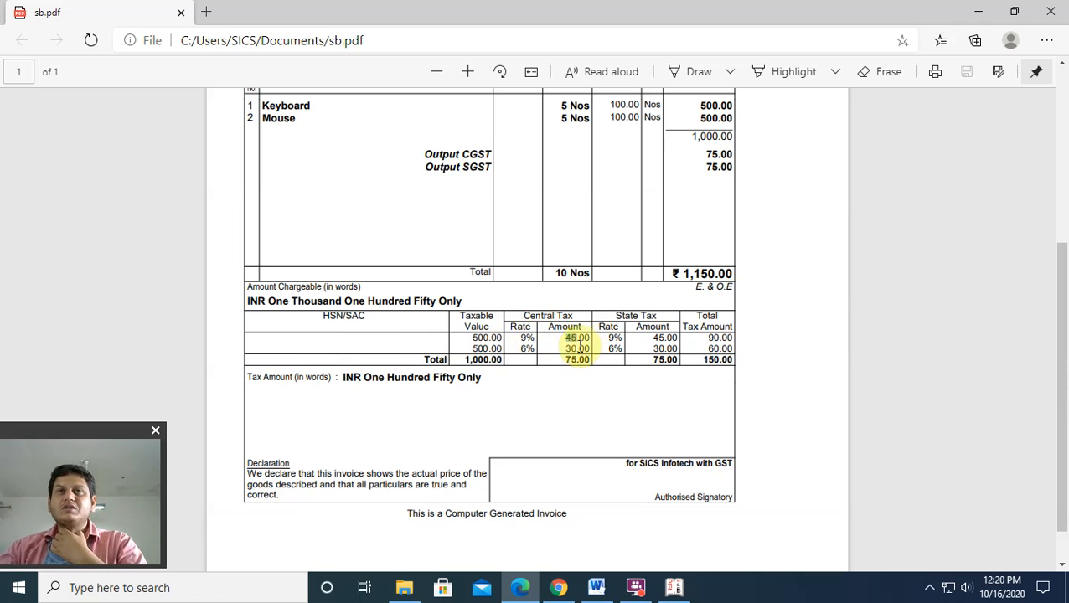
{"action": "left_click", "coordinate": [657, 348]}
{"action": "mouse_move", "coordinate": [668, 338]}
{"action": "left_mouse_down"}
{"action": "mouse_move", "coordinate": [655, 352]}
{"action": "mouse_move", "coordinate": [679, 348]}
{"action": "left_mouse_up"}
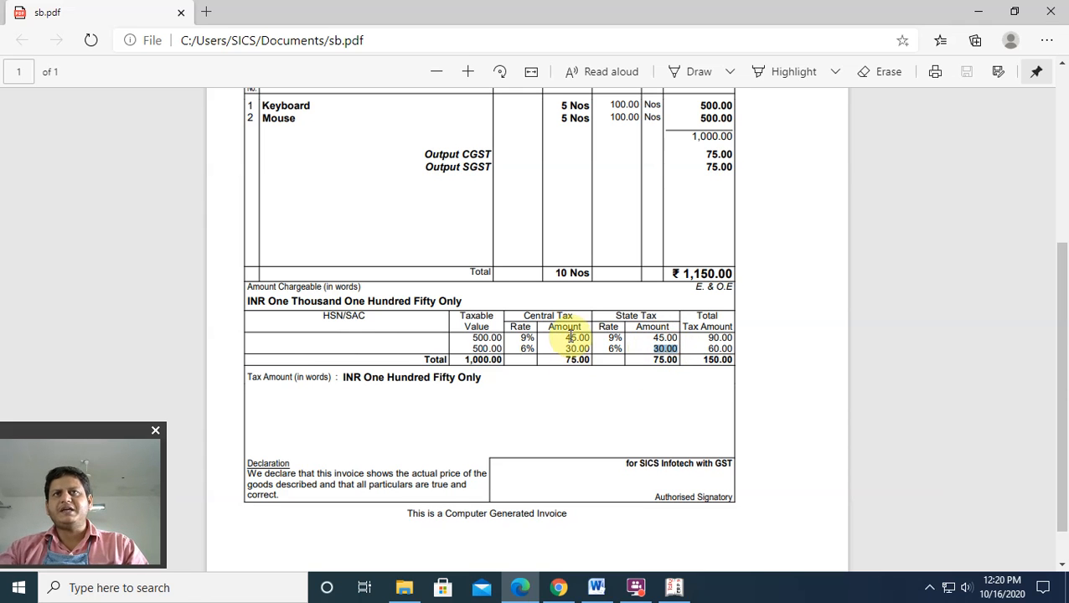
{"action": "left_click_drag", "start_coordinate": [564, 361], "coordinate": [734, 360]}
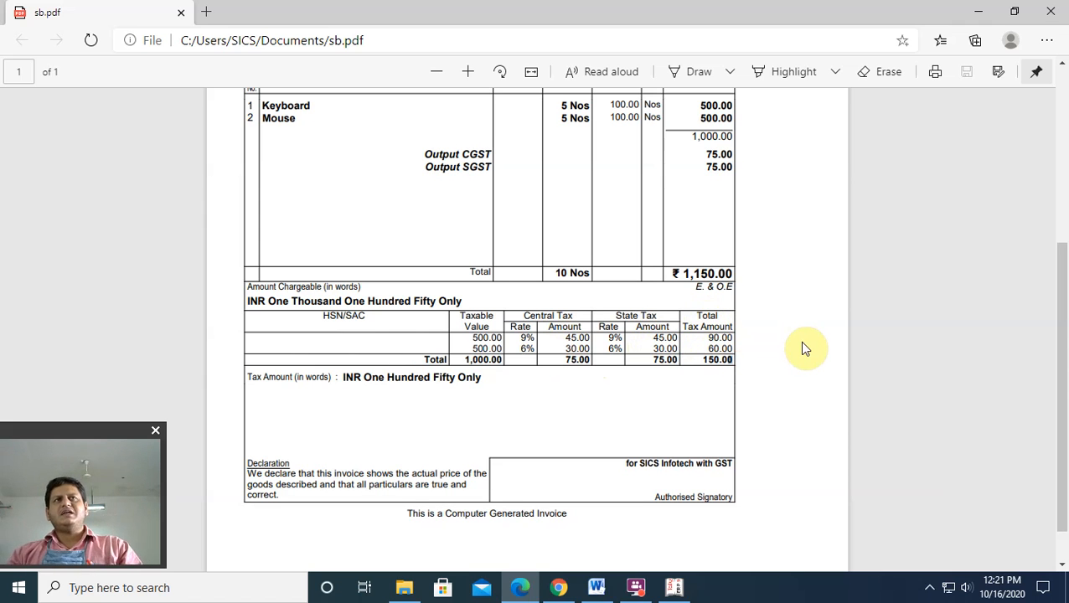
{"action": "scroll", "coordinate": [276, 352], "scroll_direction": "up", "scroll_amount": 3}
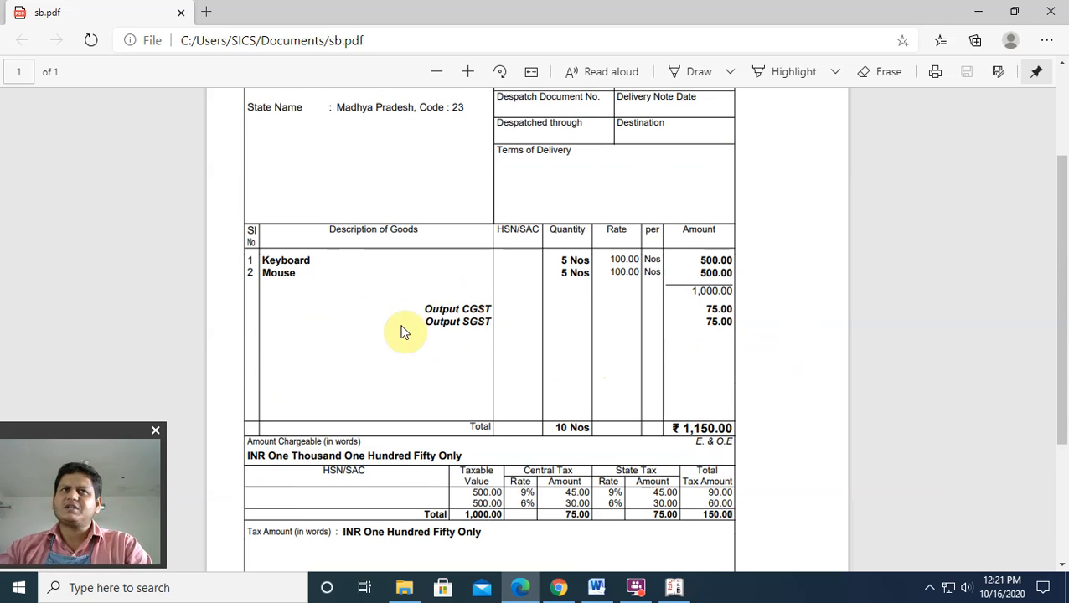
{"action": "scroll", "coordinate": [495, 377], "scroll_direction": "down", "scroll_amount": 3}
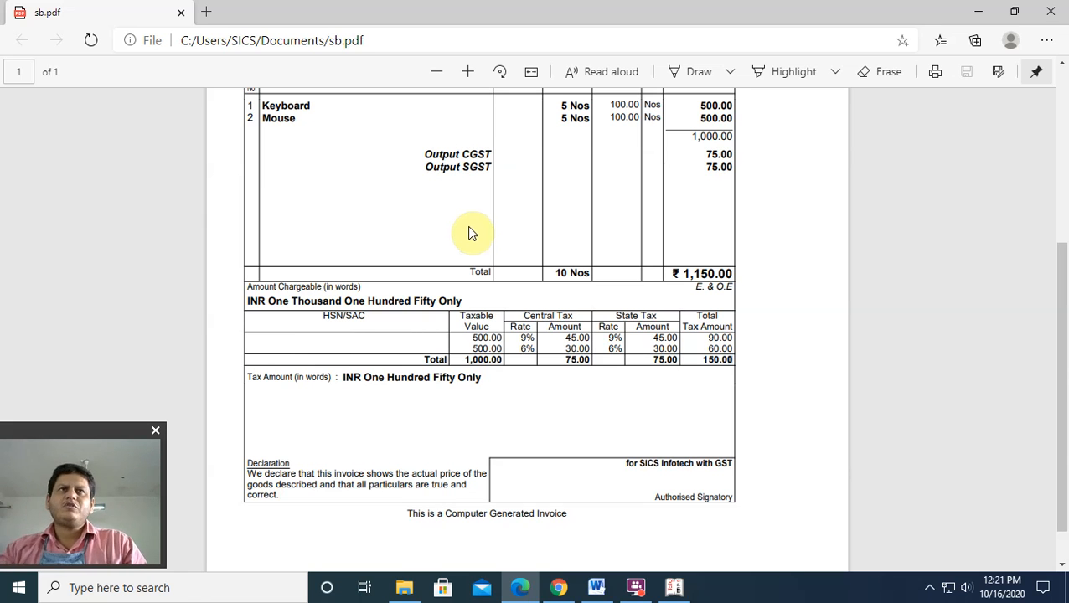
{"action": "scroll", "coordinate": [453, 228], "scroll_direction": "up", "scroll_amount": 1}
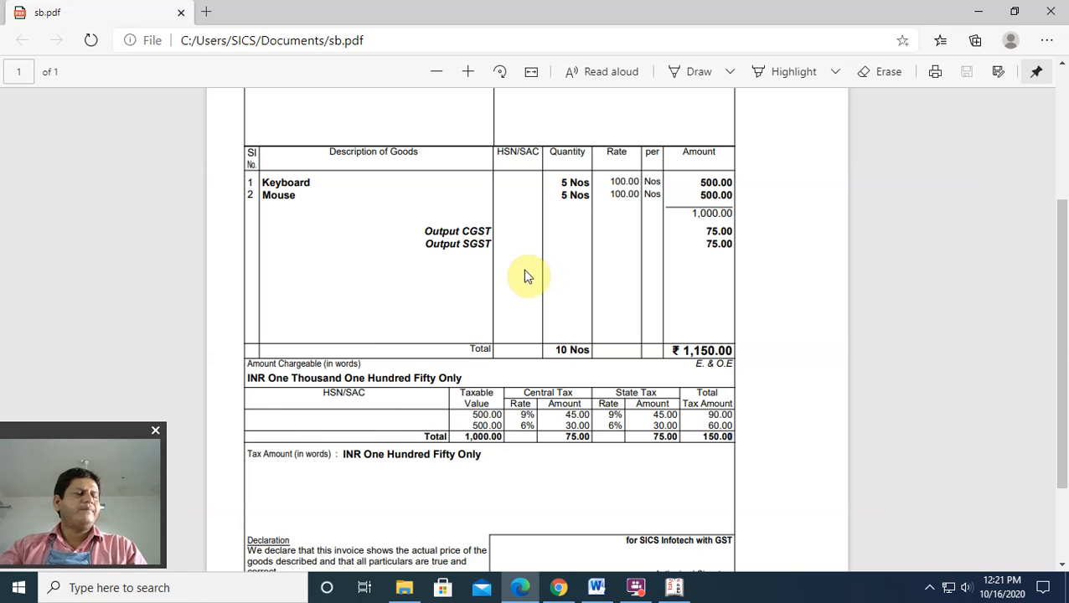
- Review the Output CGST and Output SGST lines in relation to the rest of the tax invoice
{"action": "left_click_drag", "start_coordinate": [419, 230], "coordinate": [513, 258]}
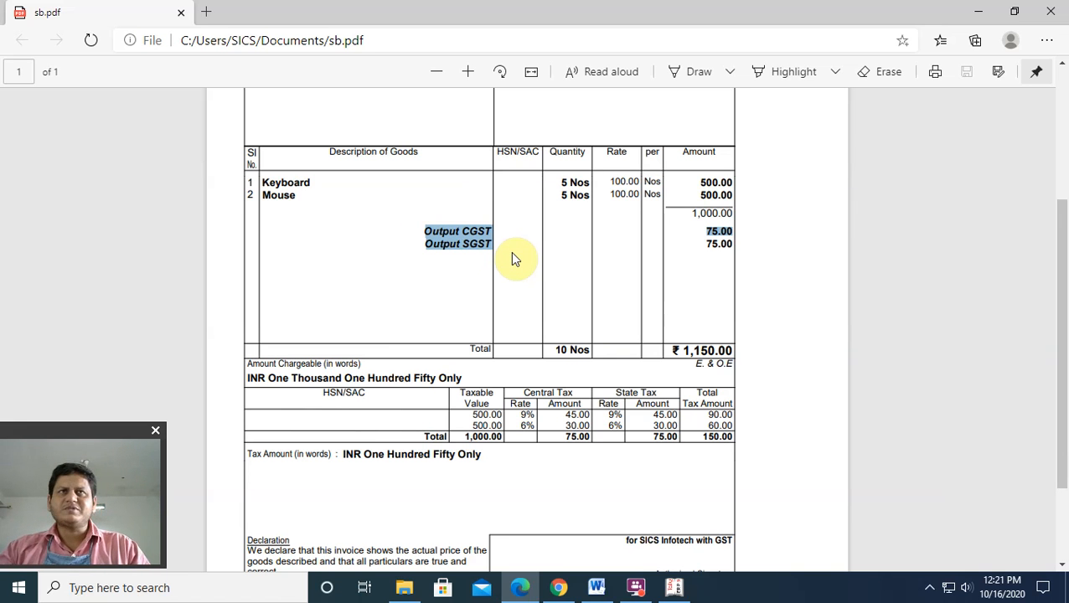
{"action": "scroll", "coordinate": [537, 290], "scroll_direction": "down", "scroll_amount": 1}
{"action": "scroll", "coordinate": [536, 285], "scroll_direction": "up", "scroll_amount": 2}
{"action": "scroll", "coordinate": [537, 282], "scroll_direction": "down", "scroll_amount": 1}
{"action": "scroll", "coordinate": [537, 280], "scroll_direction": "up", "scroll_amount": 1}
{"action": "scroll", "coordinate": [539, 285], "scroll_direction": "up", "scroll_amount": 3}
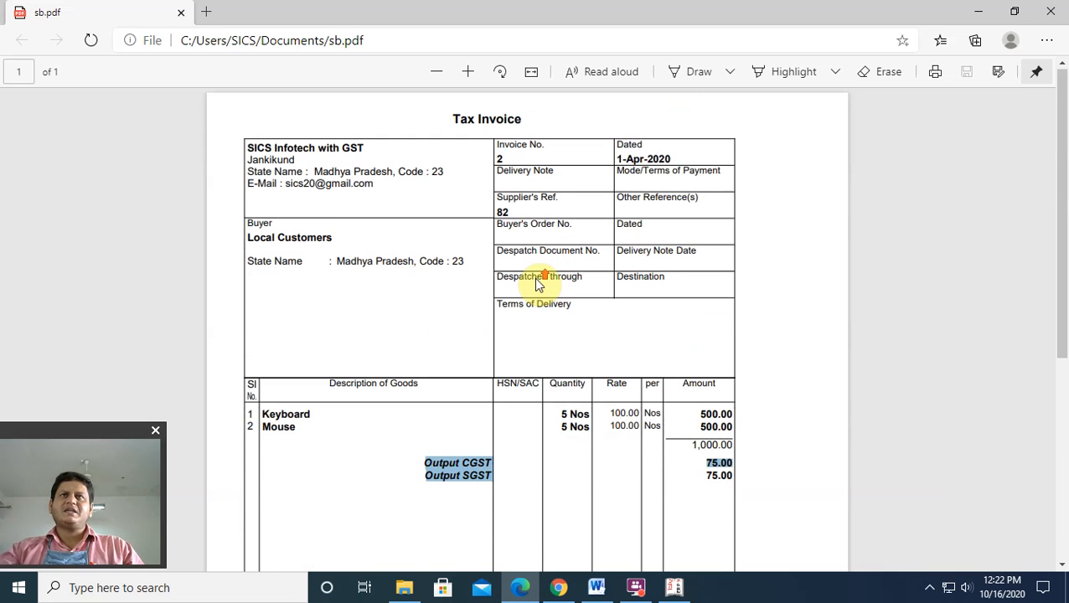
{"action": "scroll", "coordinate": [543, 285], "scroll_direction": "down", "scroll_amount": 1}
{"action": "scroll", "coordinate": [547, 288], "scroll_direction": "down", "scroll_amount": 4}
{"action": "scroll", "coordinate": [578, 306], "scroll_direction": "up", "scroll_amount": 2}
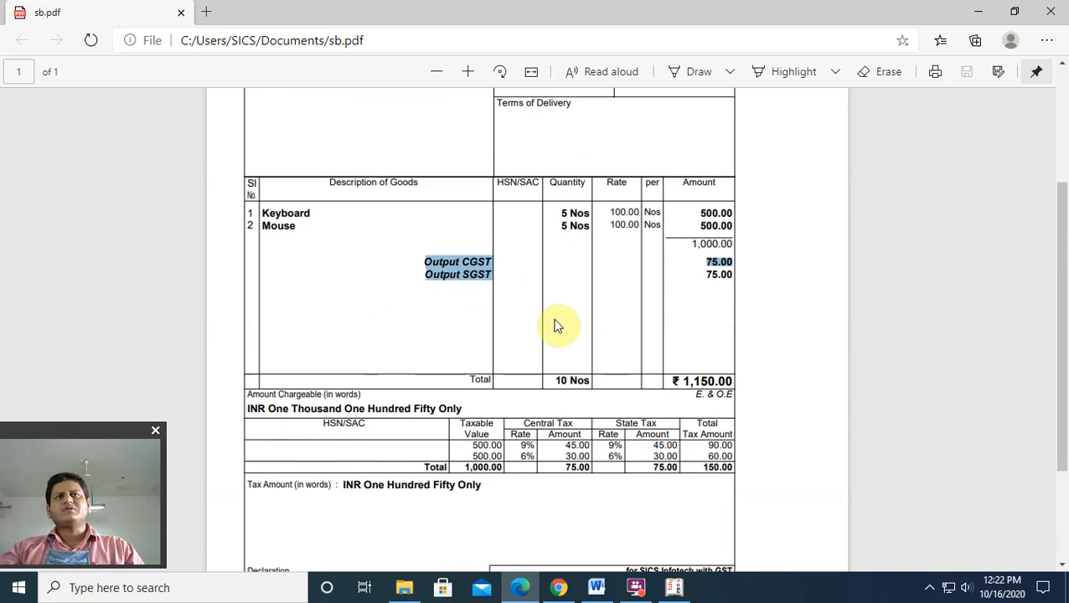